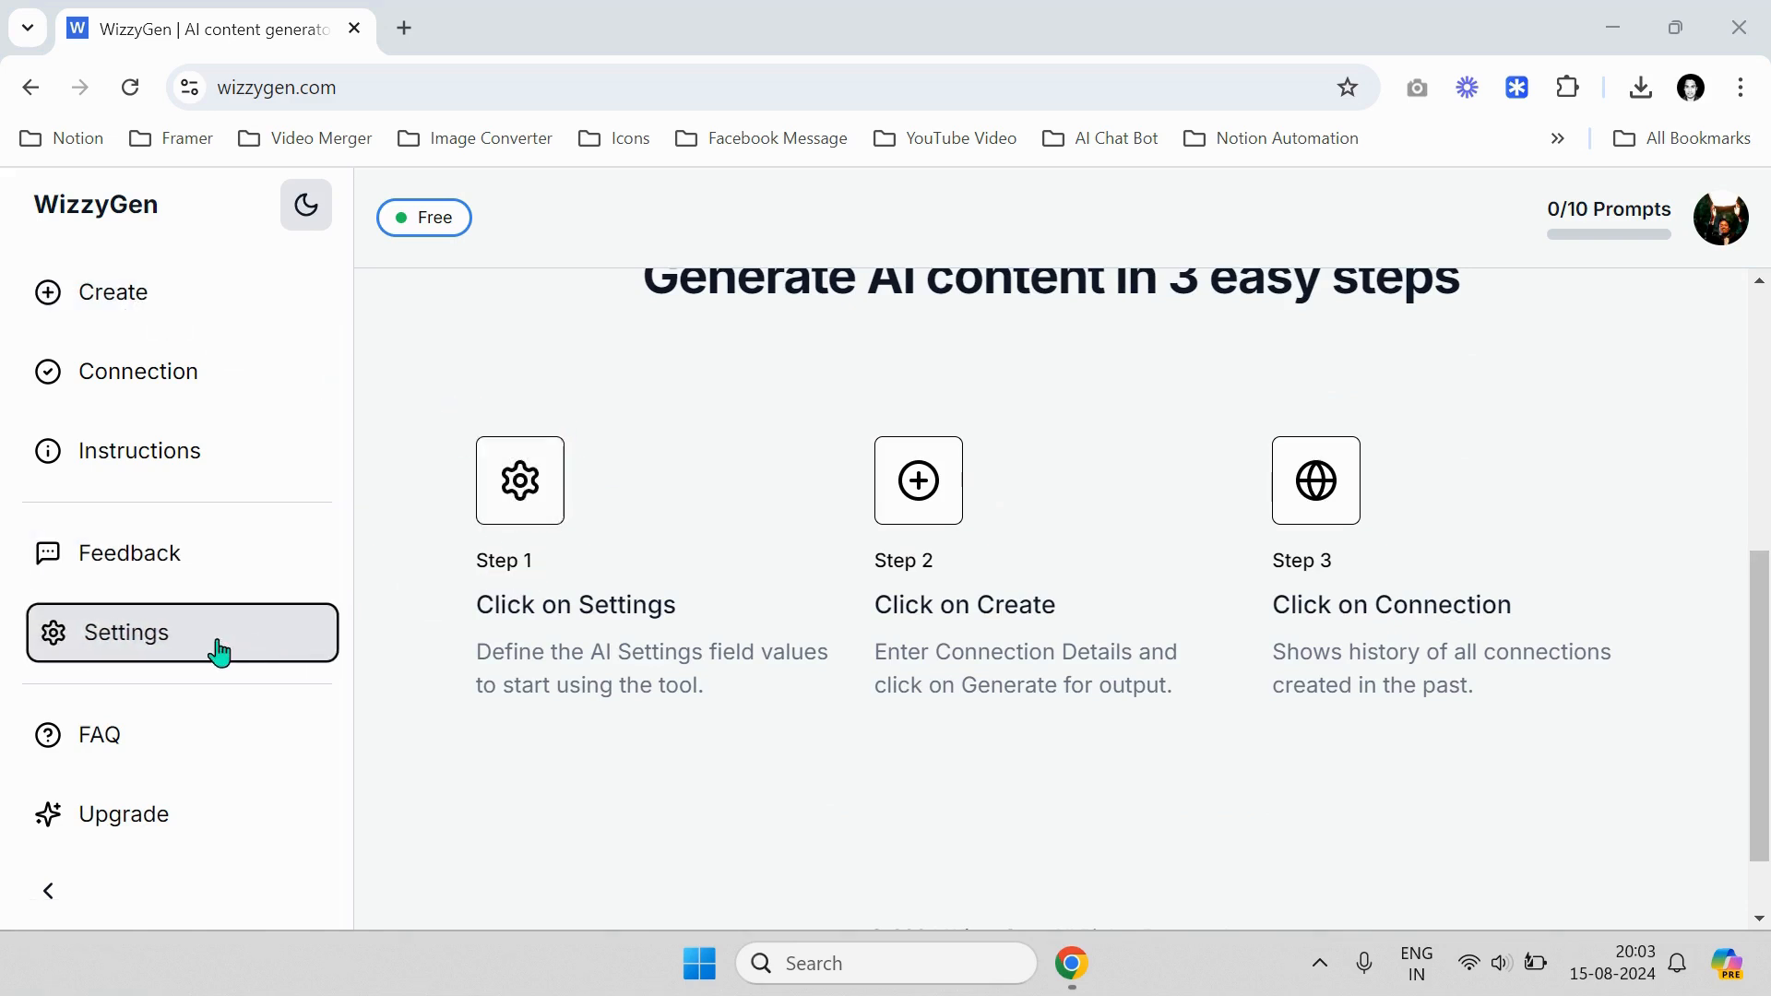
From the WizzyGen settings, open the Connections Database template and duplicate it into the private section of the Notion workspace
left_click(164, 649)
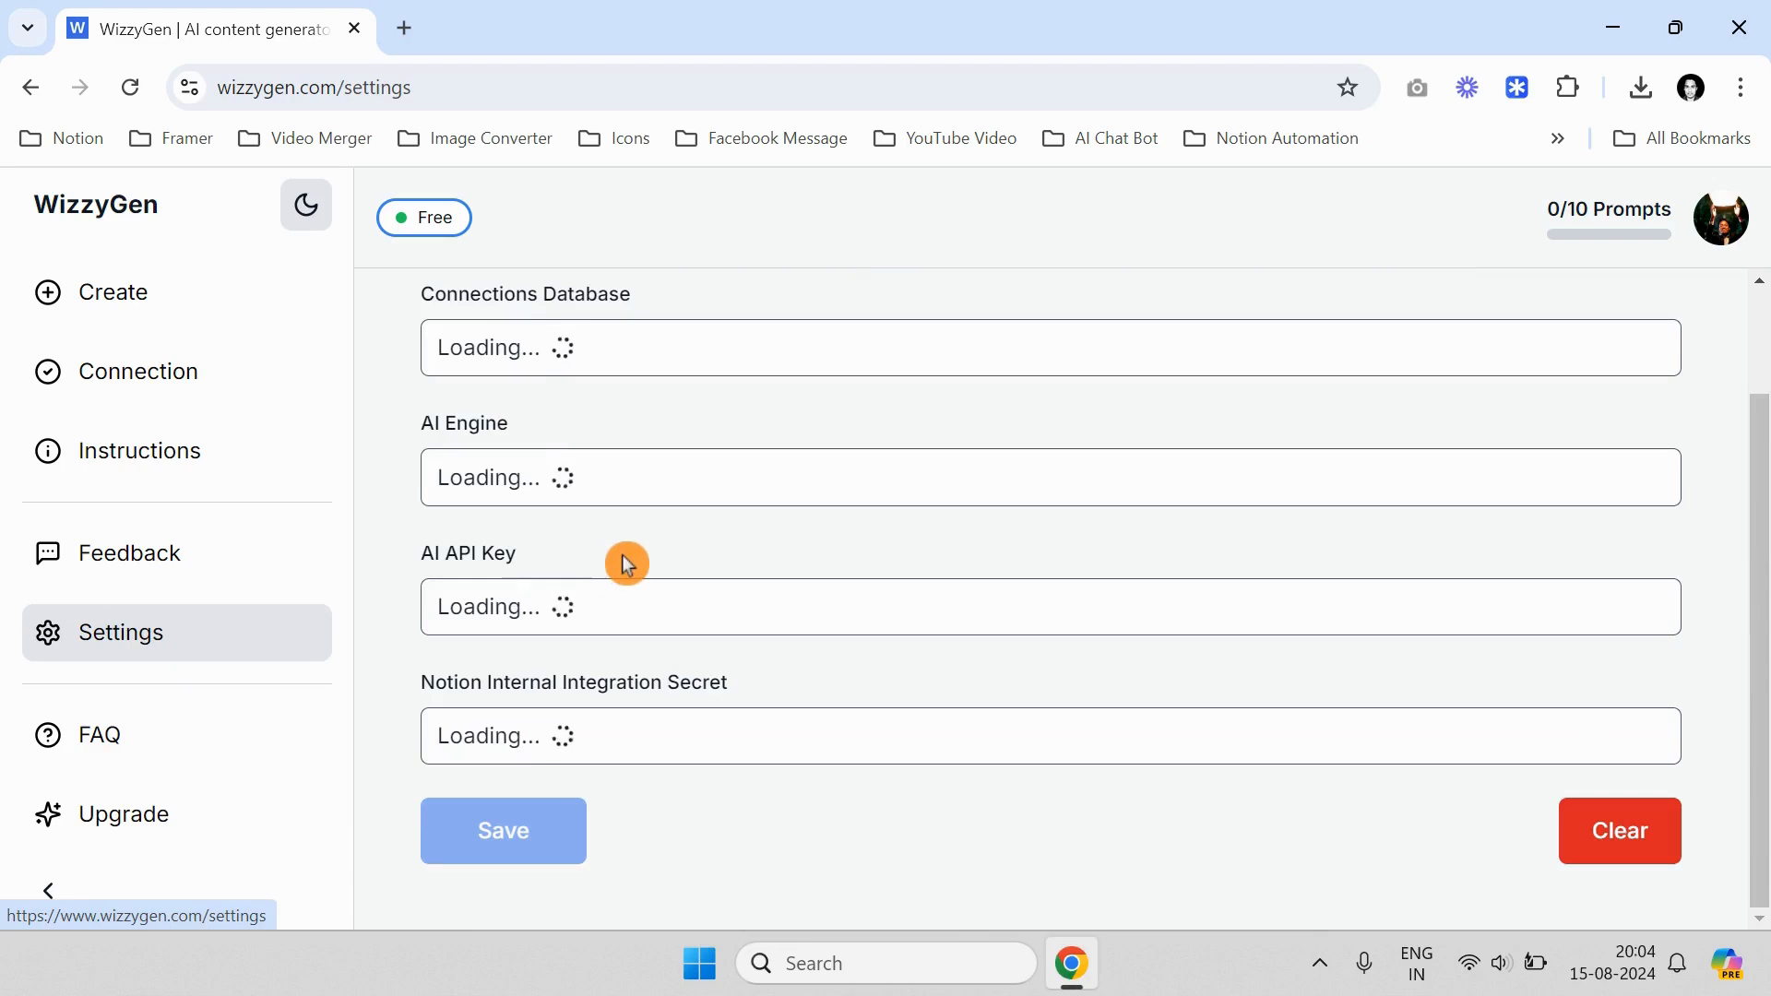
scroll(624, 554, "down", 3)
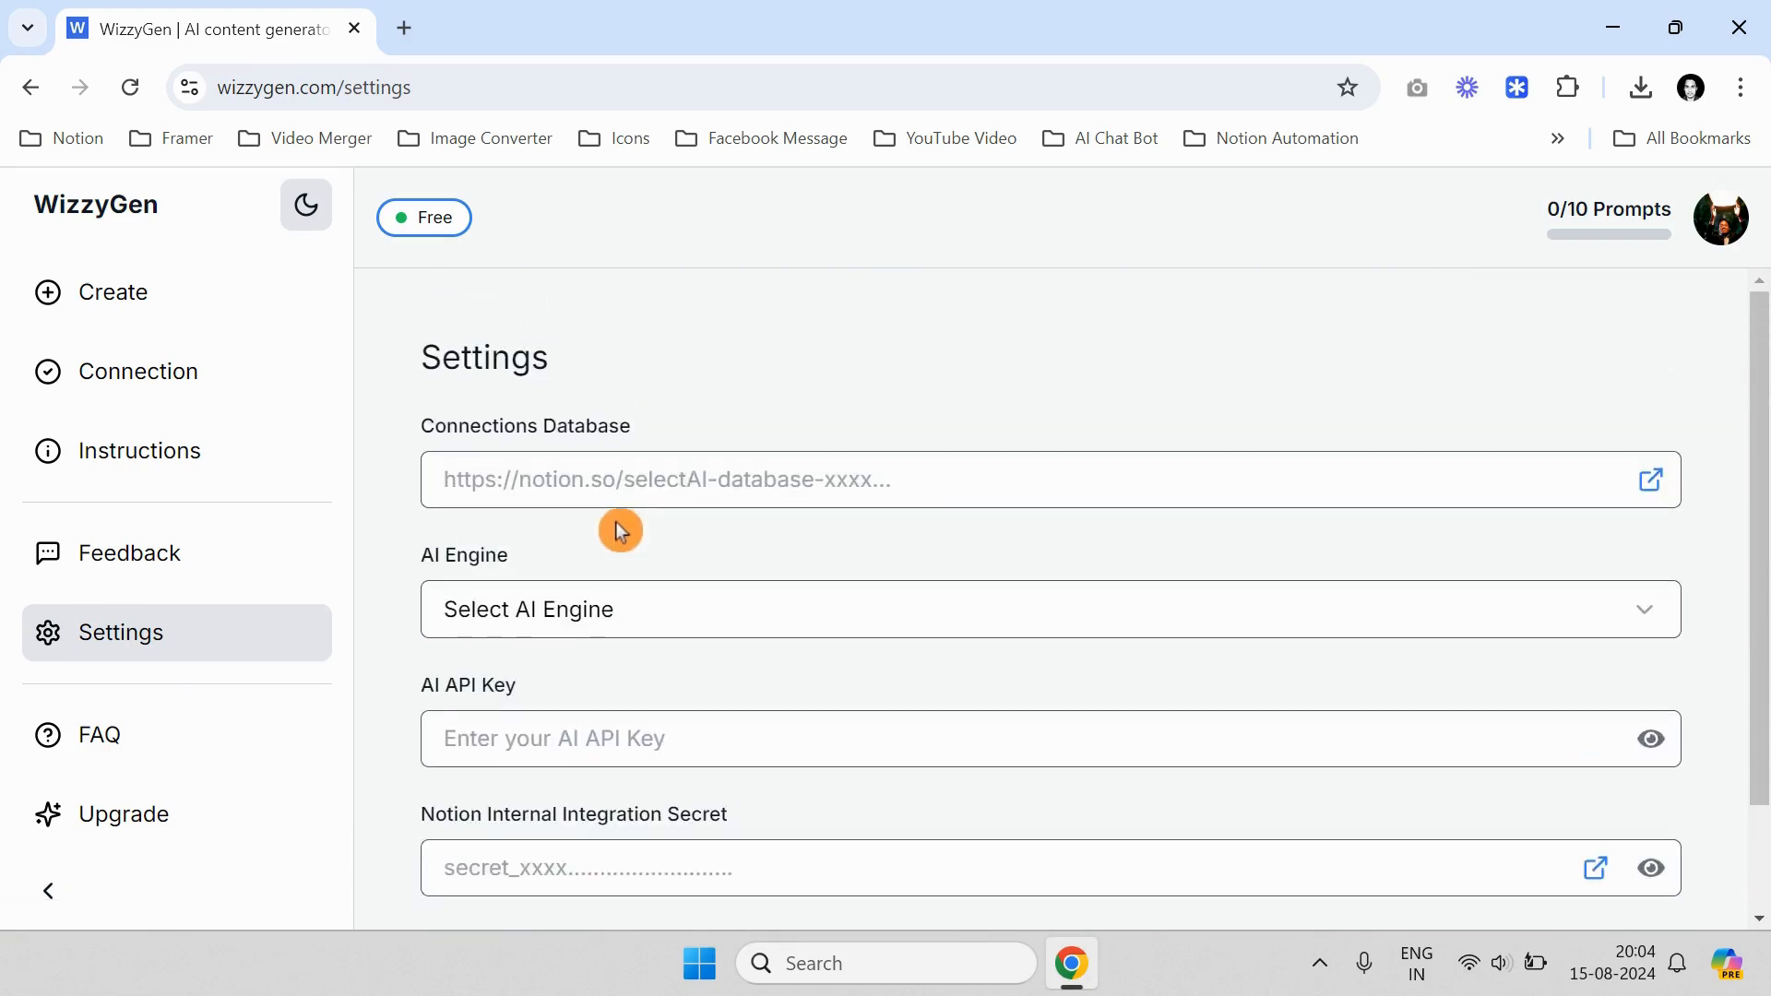
scroll(616, 489, "up", 3)
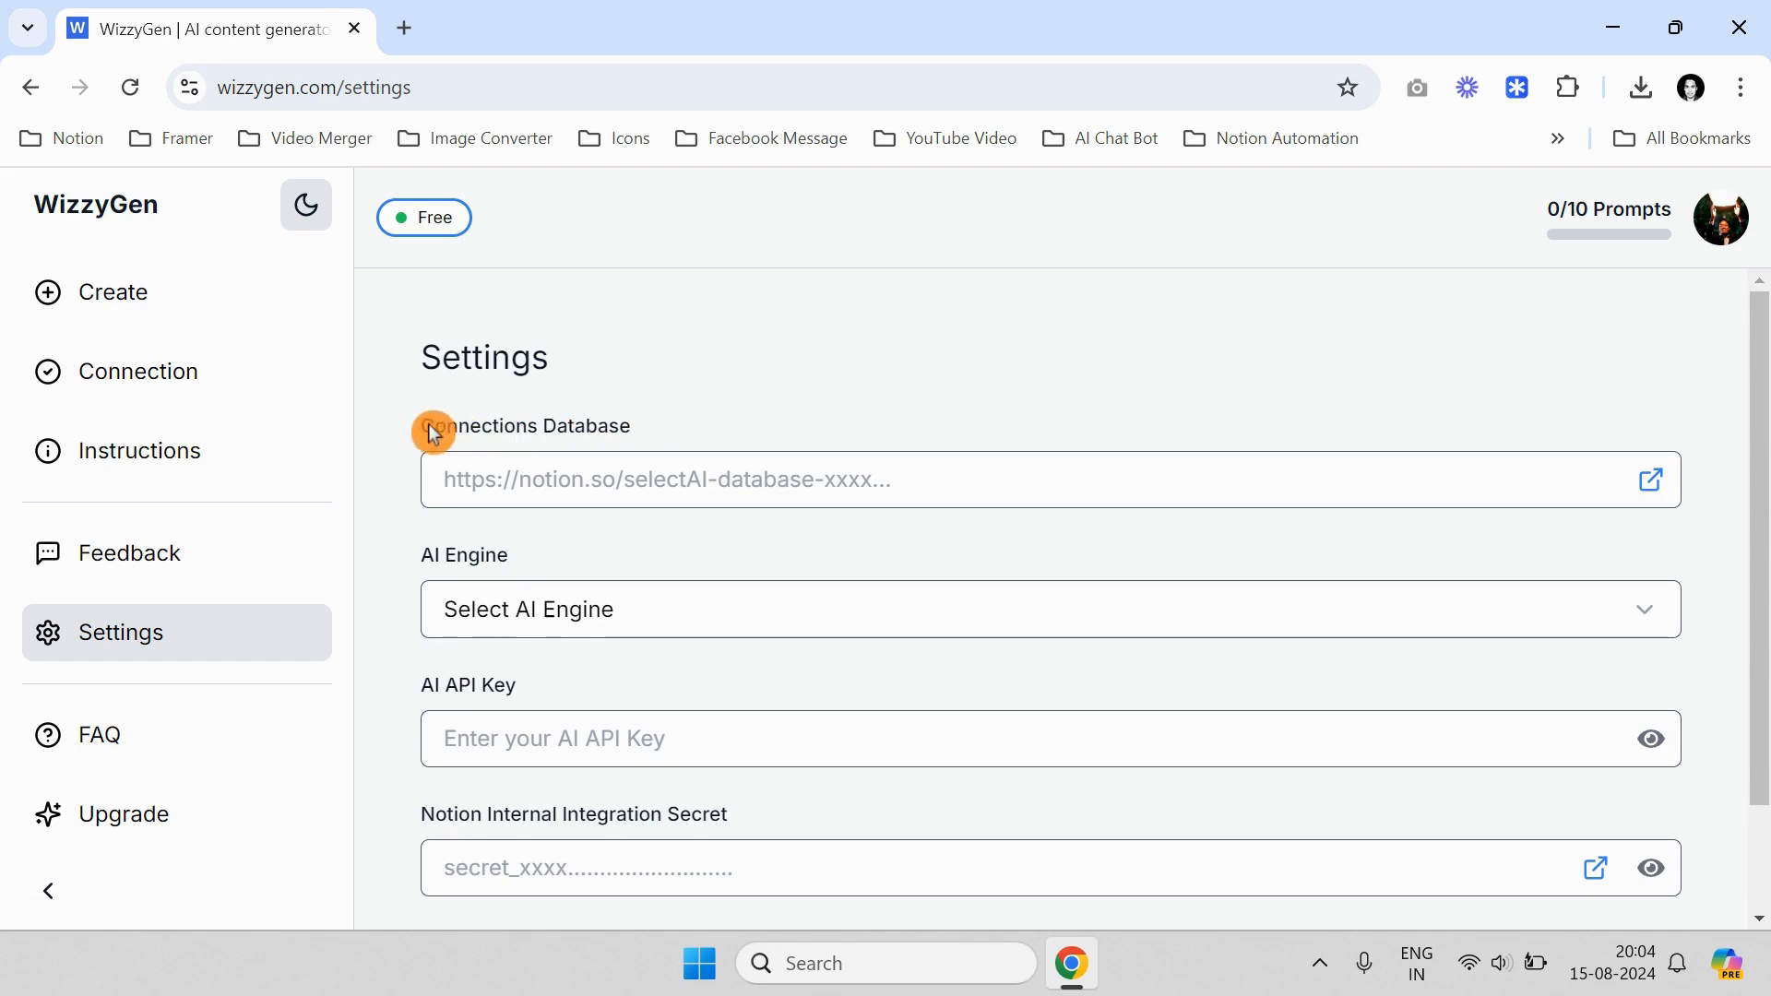
left_click(1654, 489)
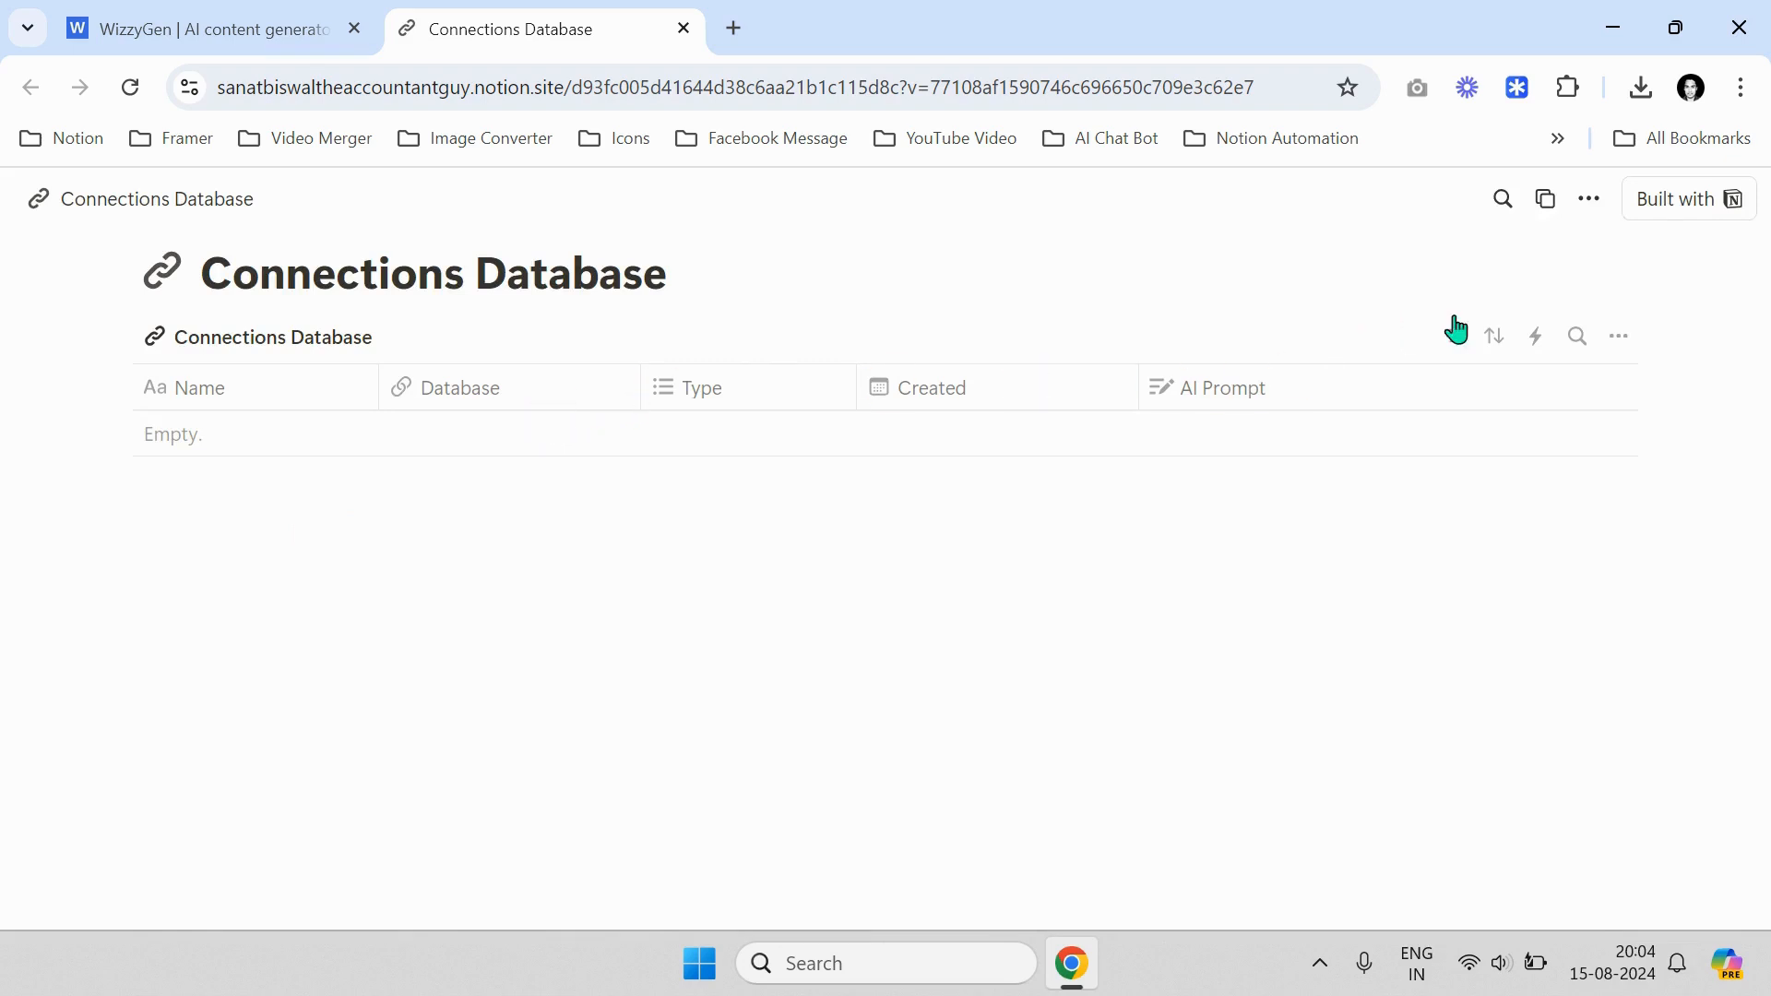
left_click(1546, 210)
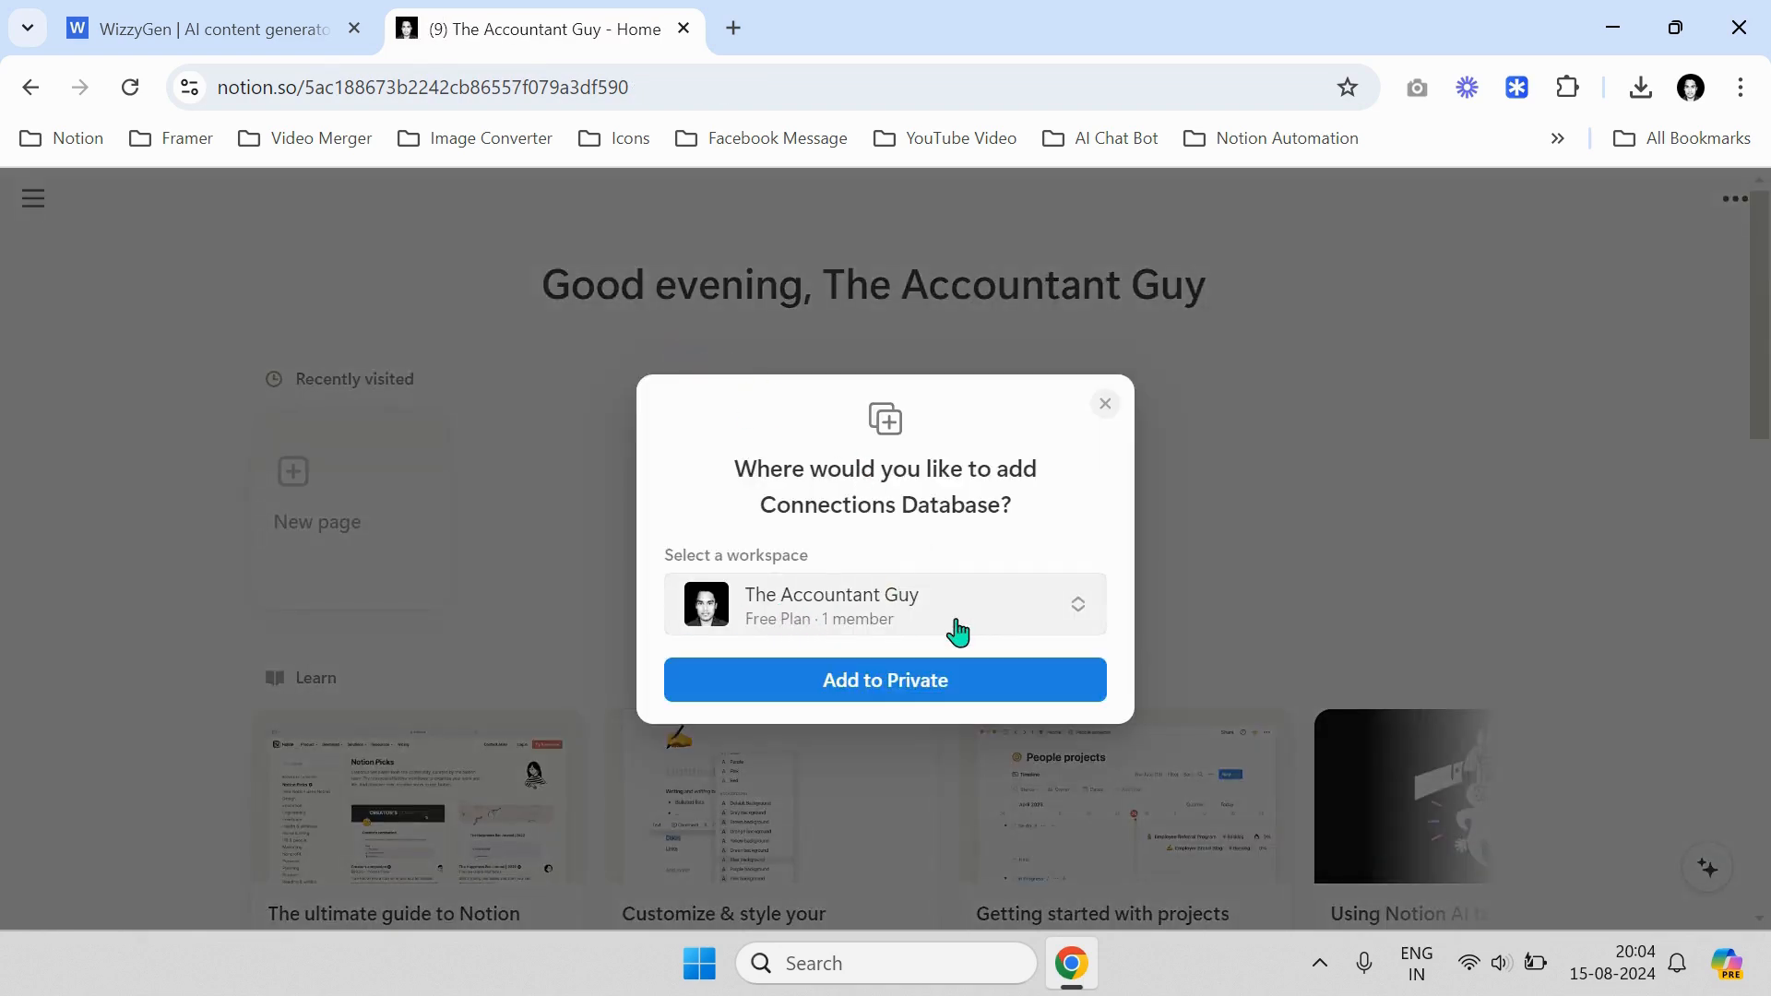
left_click(853, 692)
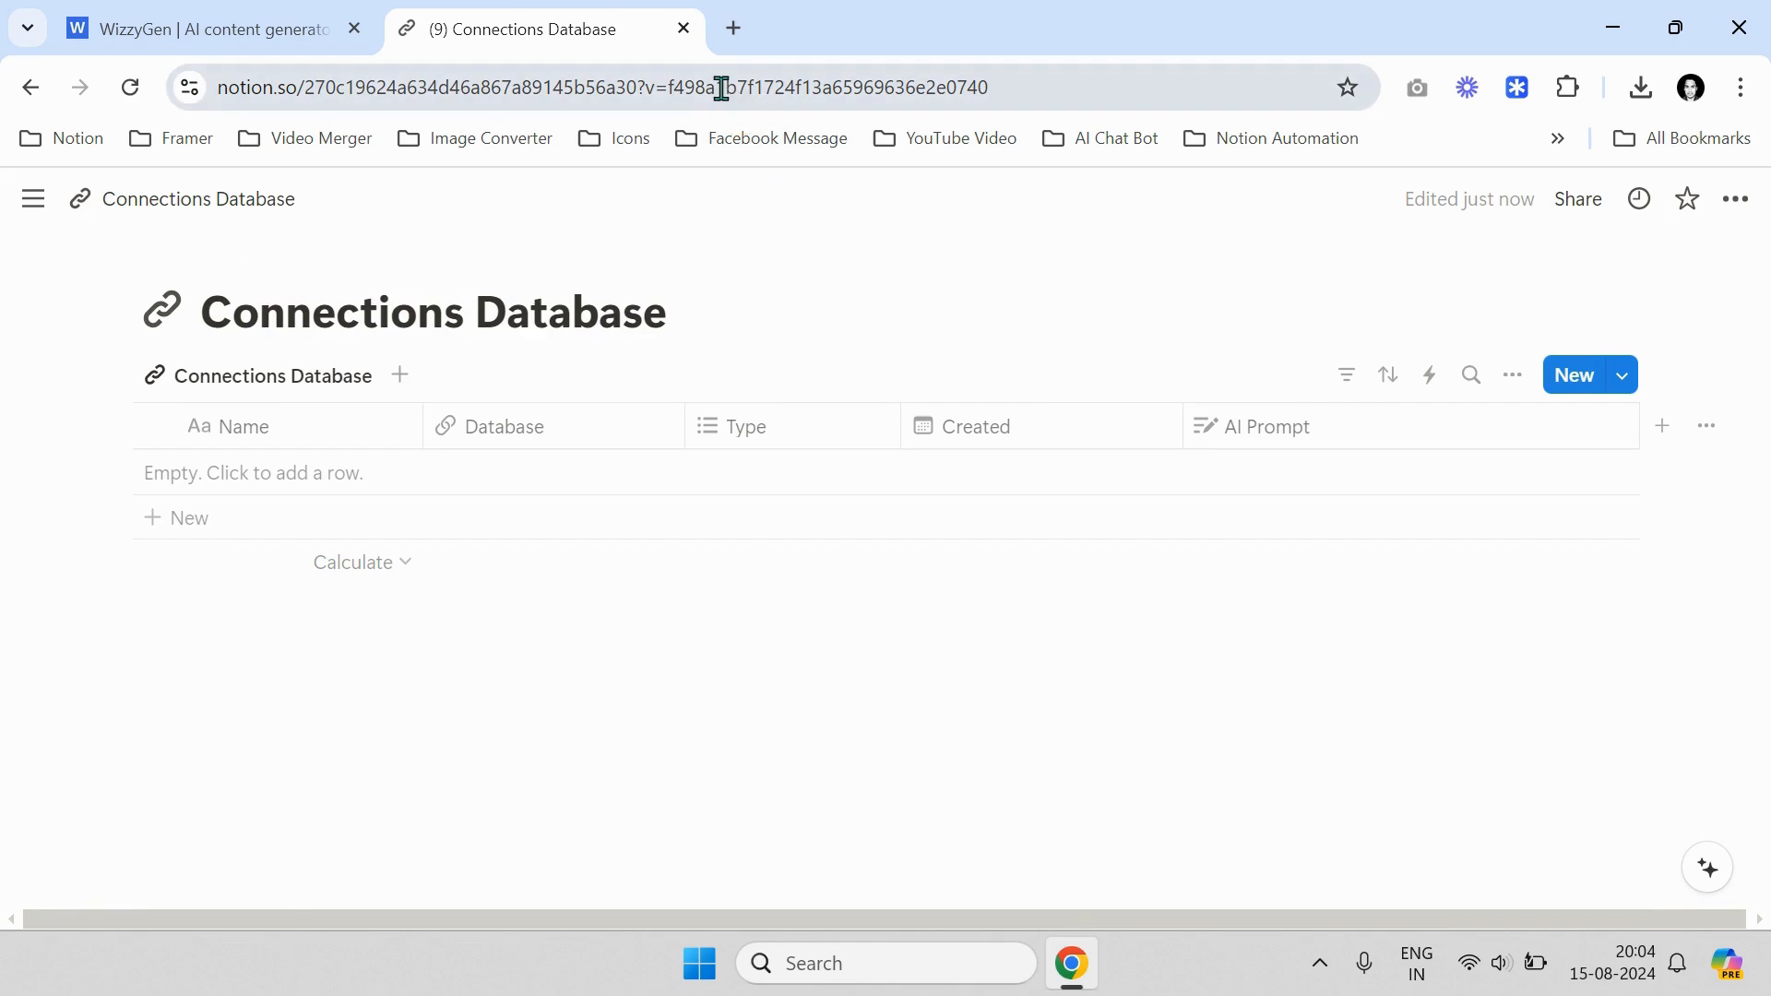
Copy the duplicated Connections Database's page URL and paste it into the Connections Database setting in WizzyGen
left_click(557, 88)
key("ctrl+c")
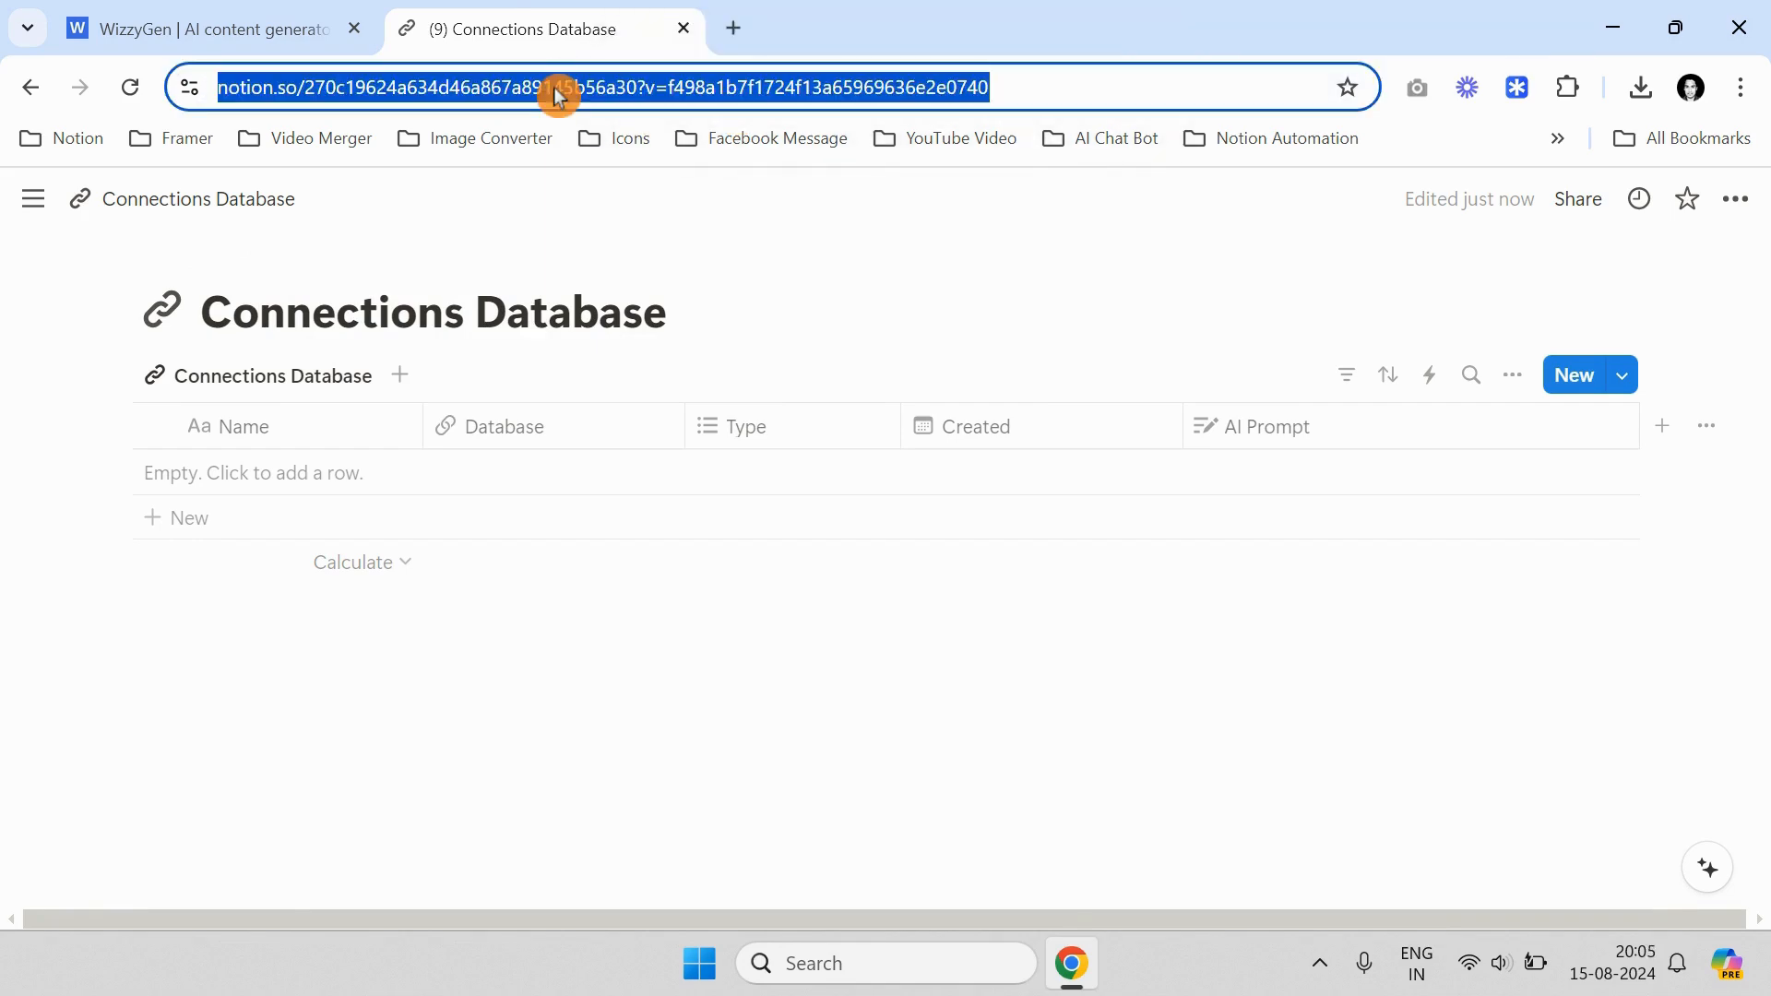
left_click(214, 18)
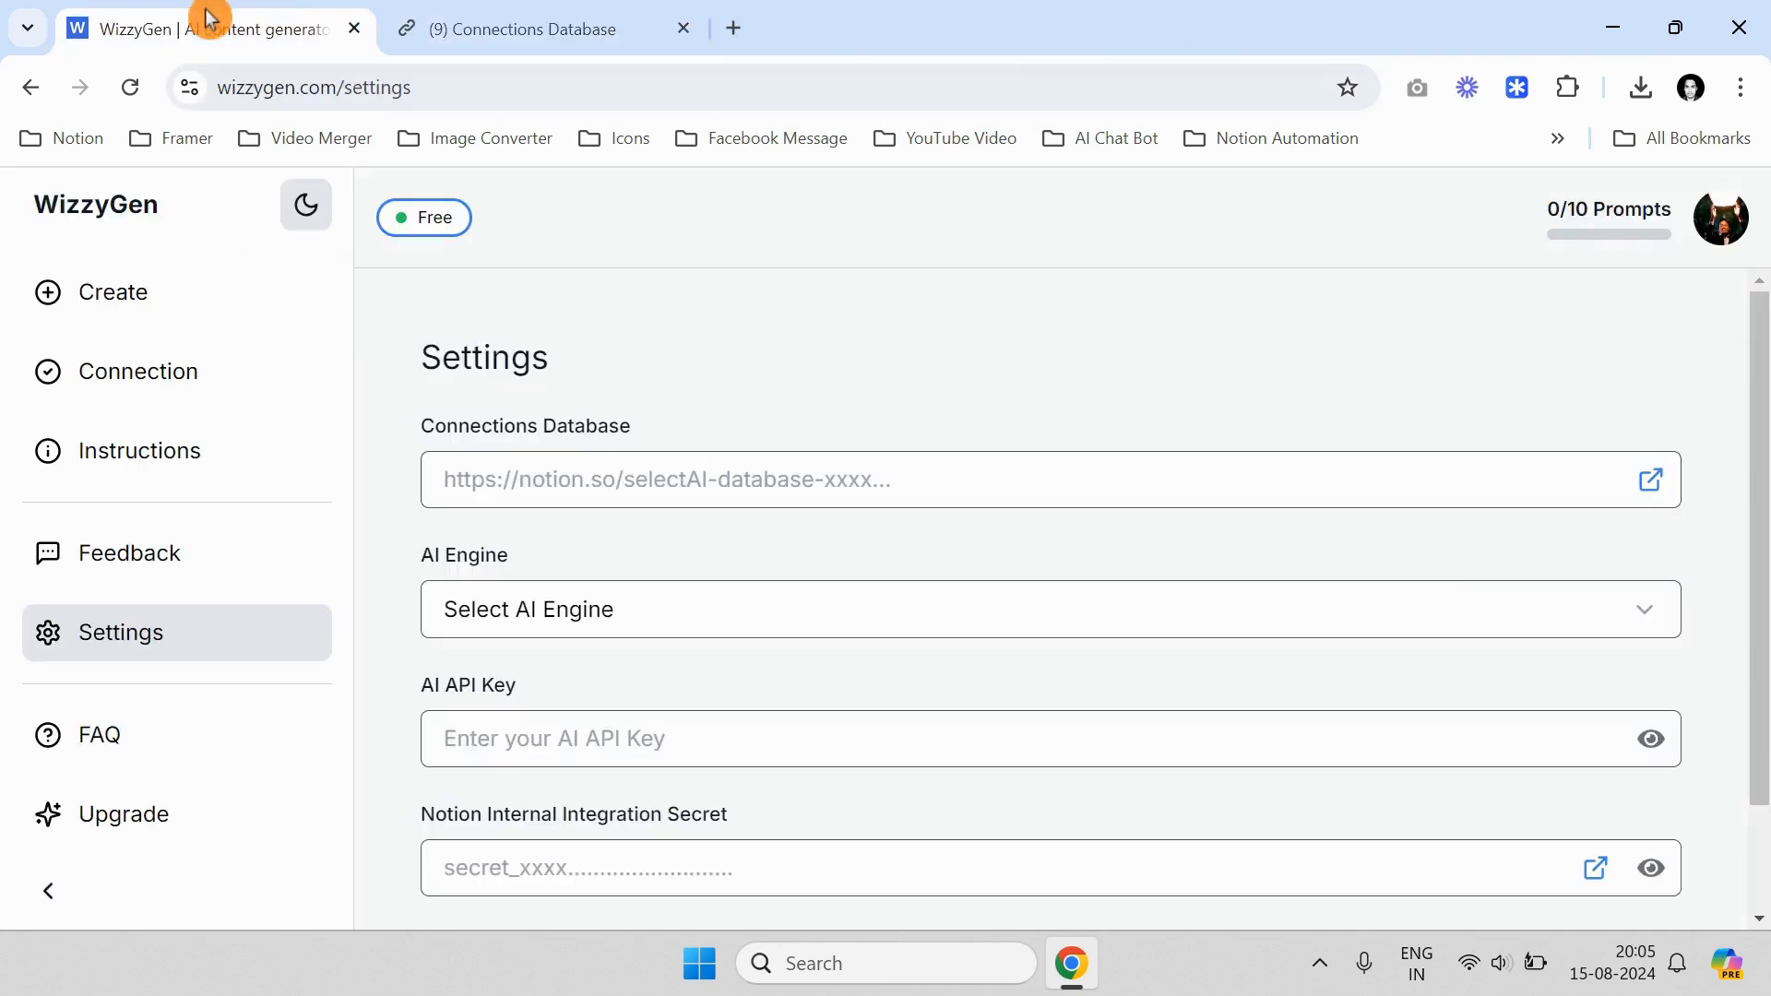
left_click(600, 479)
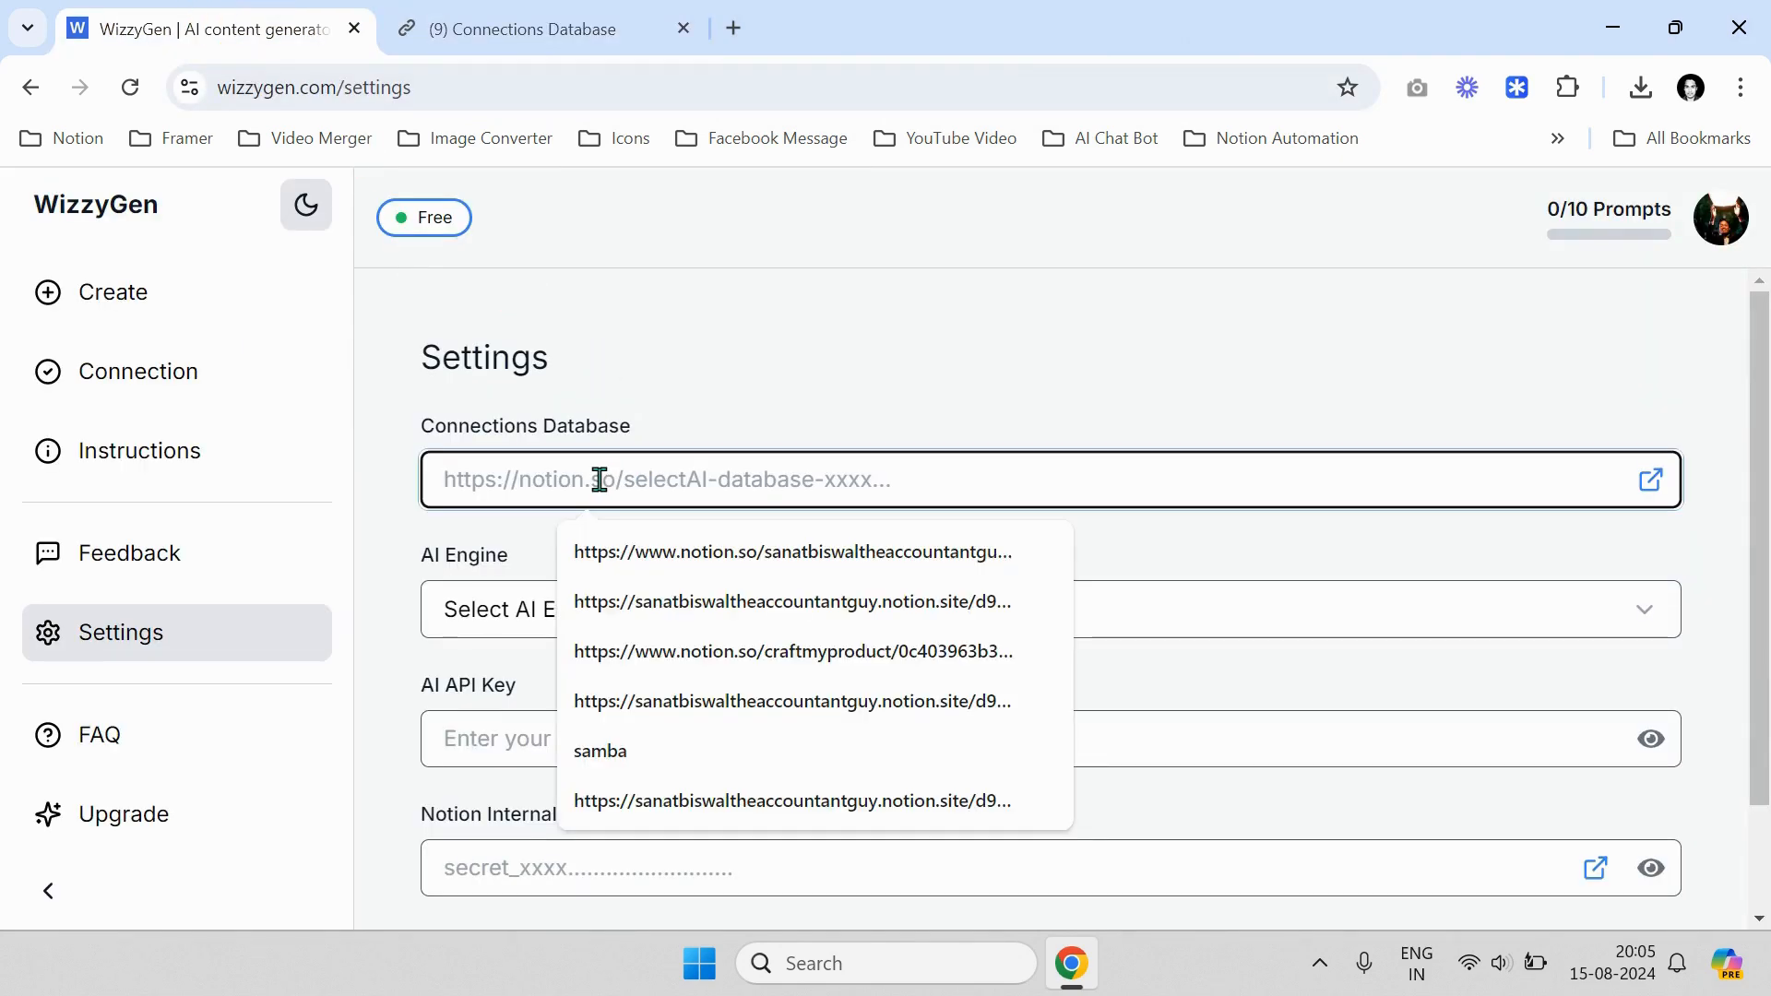
key("ctrl+v")
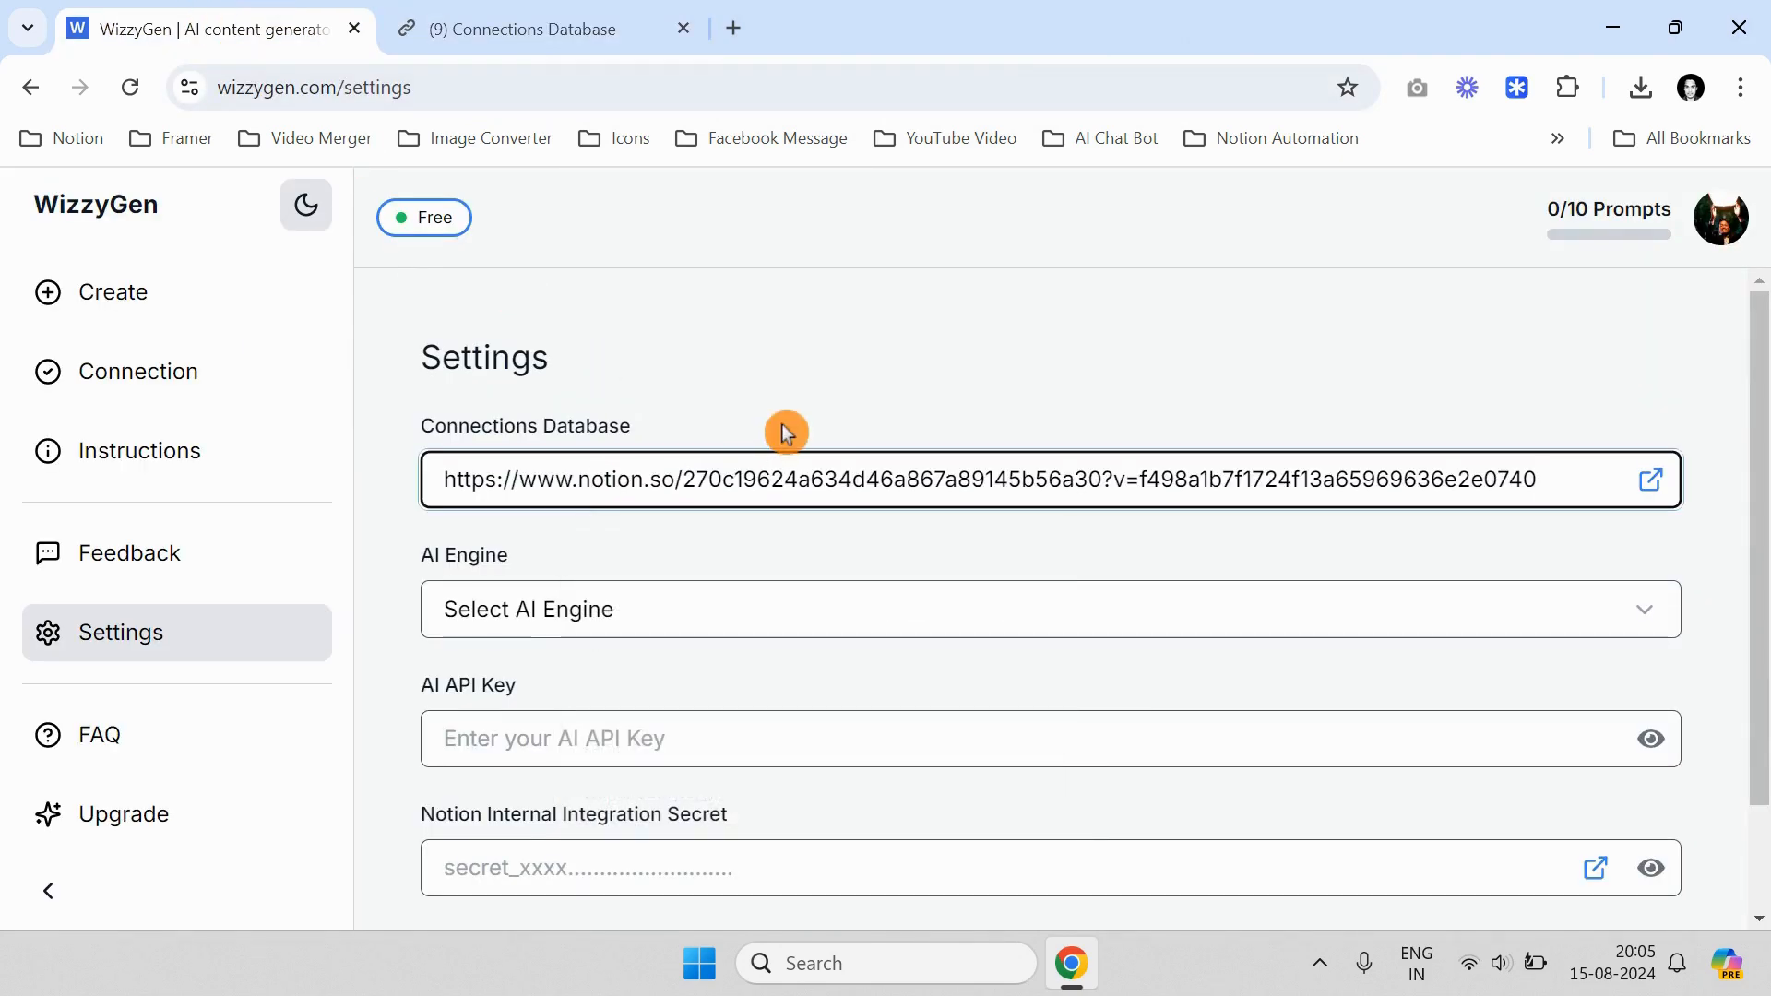
Examine the Gemini and GPT models offered for the AI Engine setting without choosing one
scroll(600, 502, "down", 2)
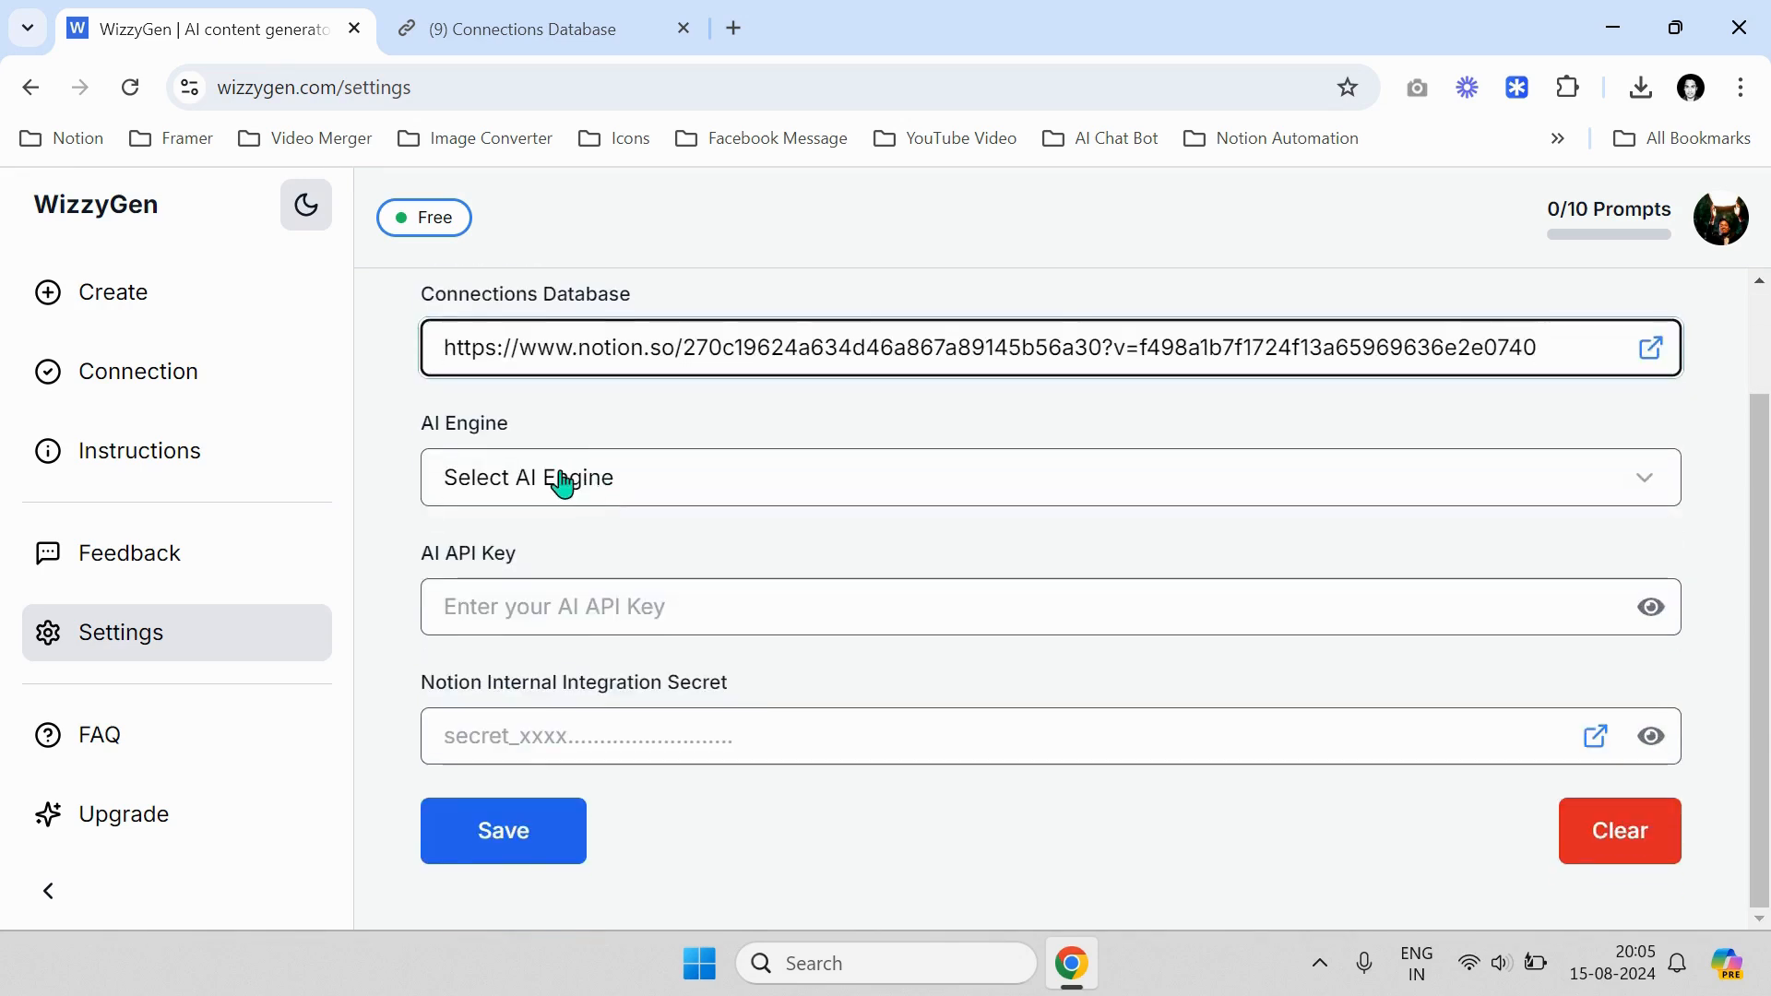
left_click(563, 483)
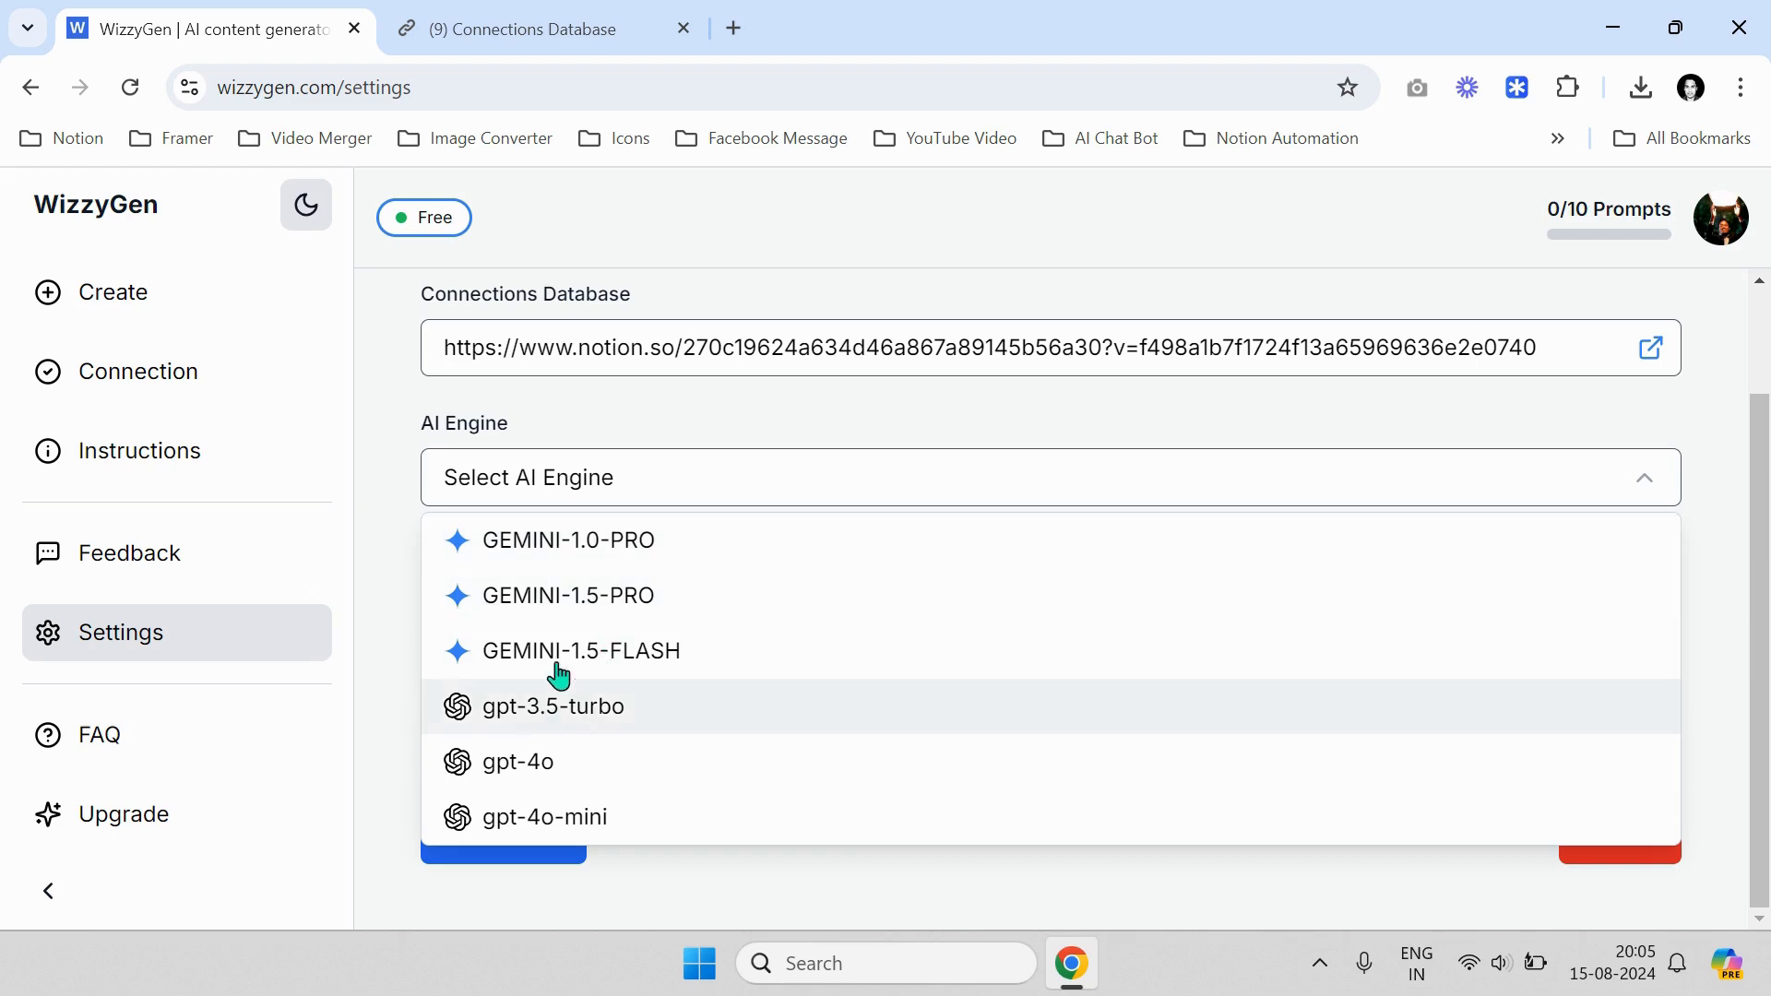
left_click(668, 417)
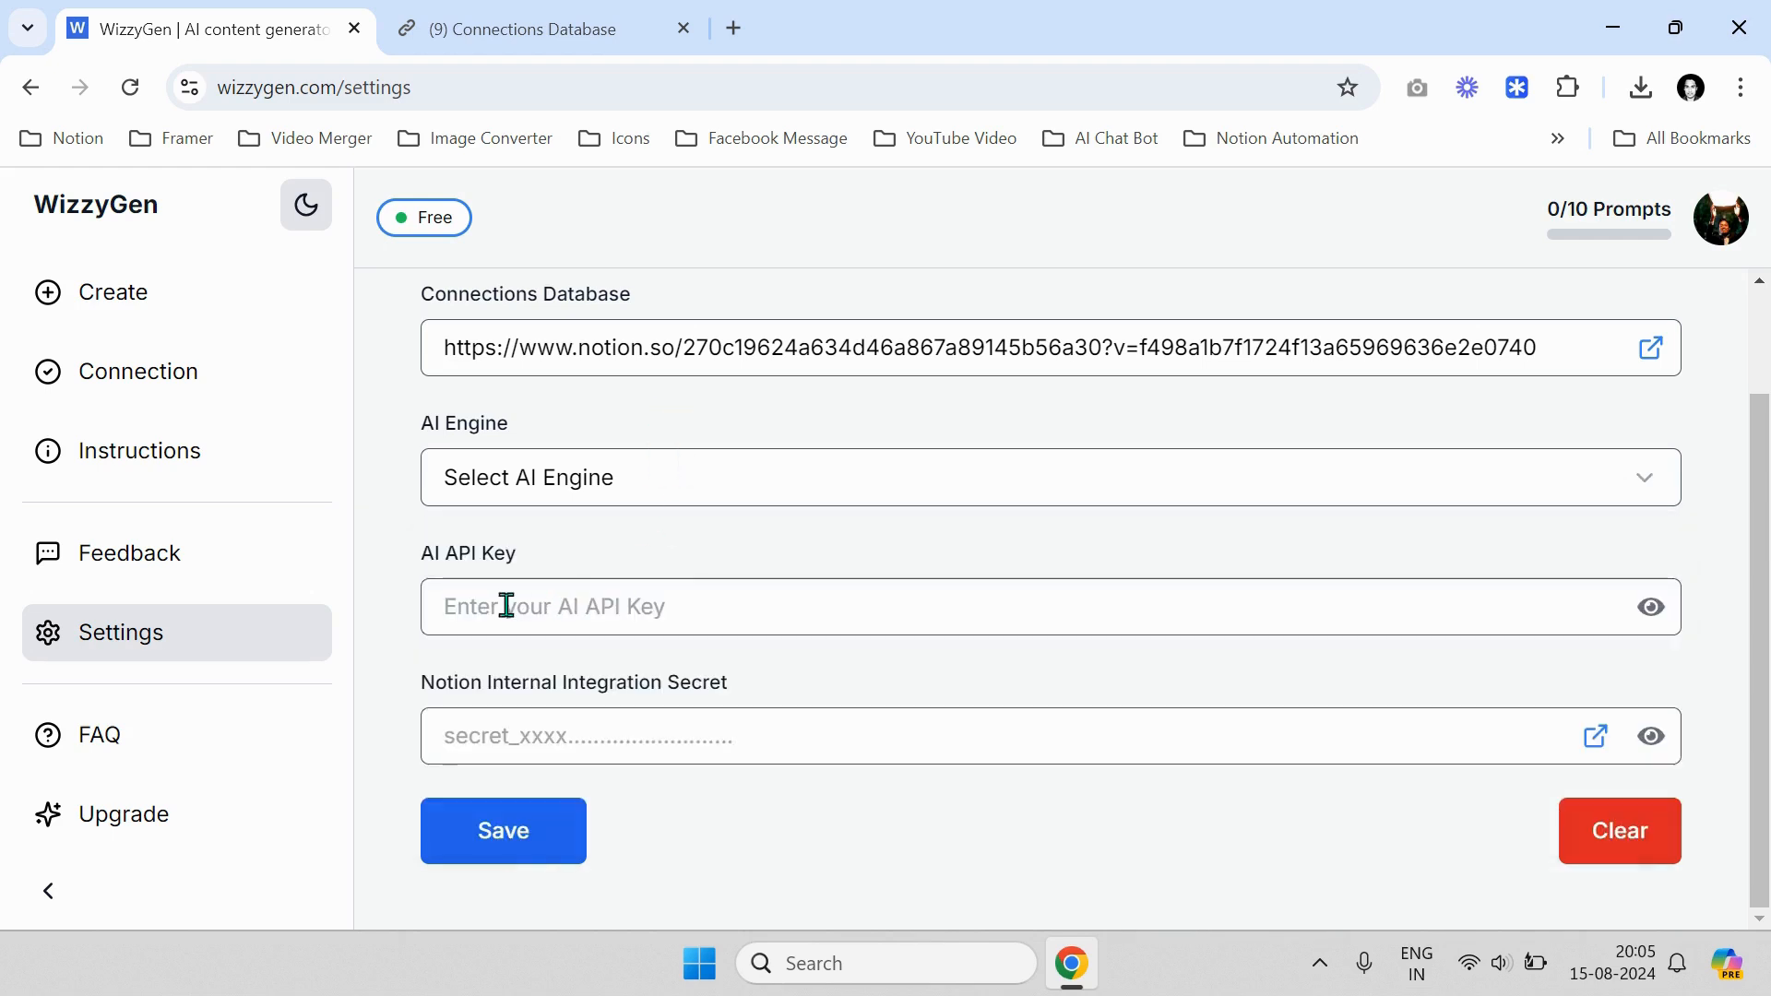
left_click(571, 494)
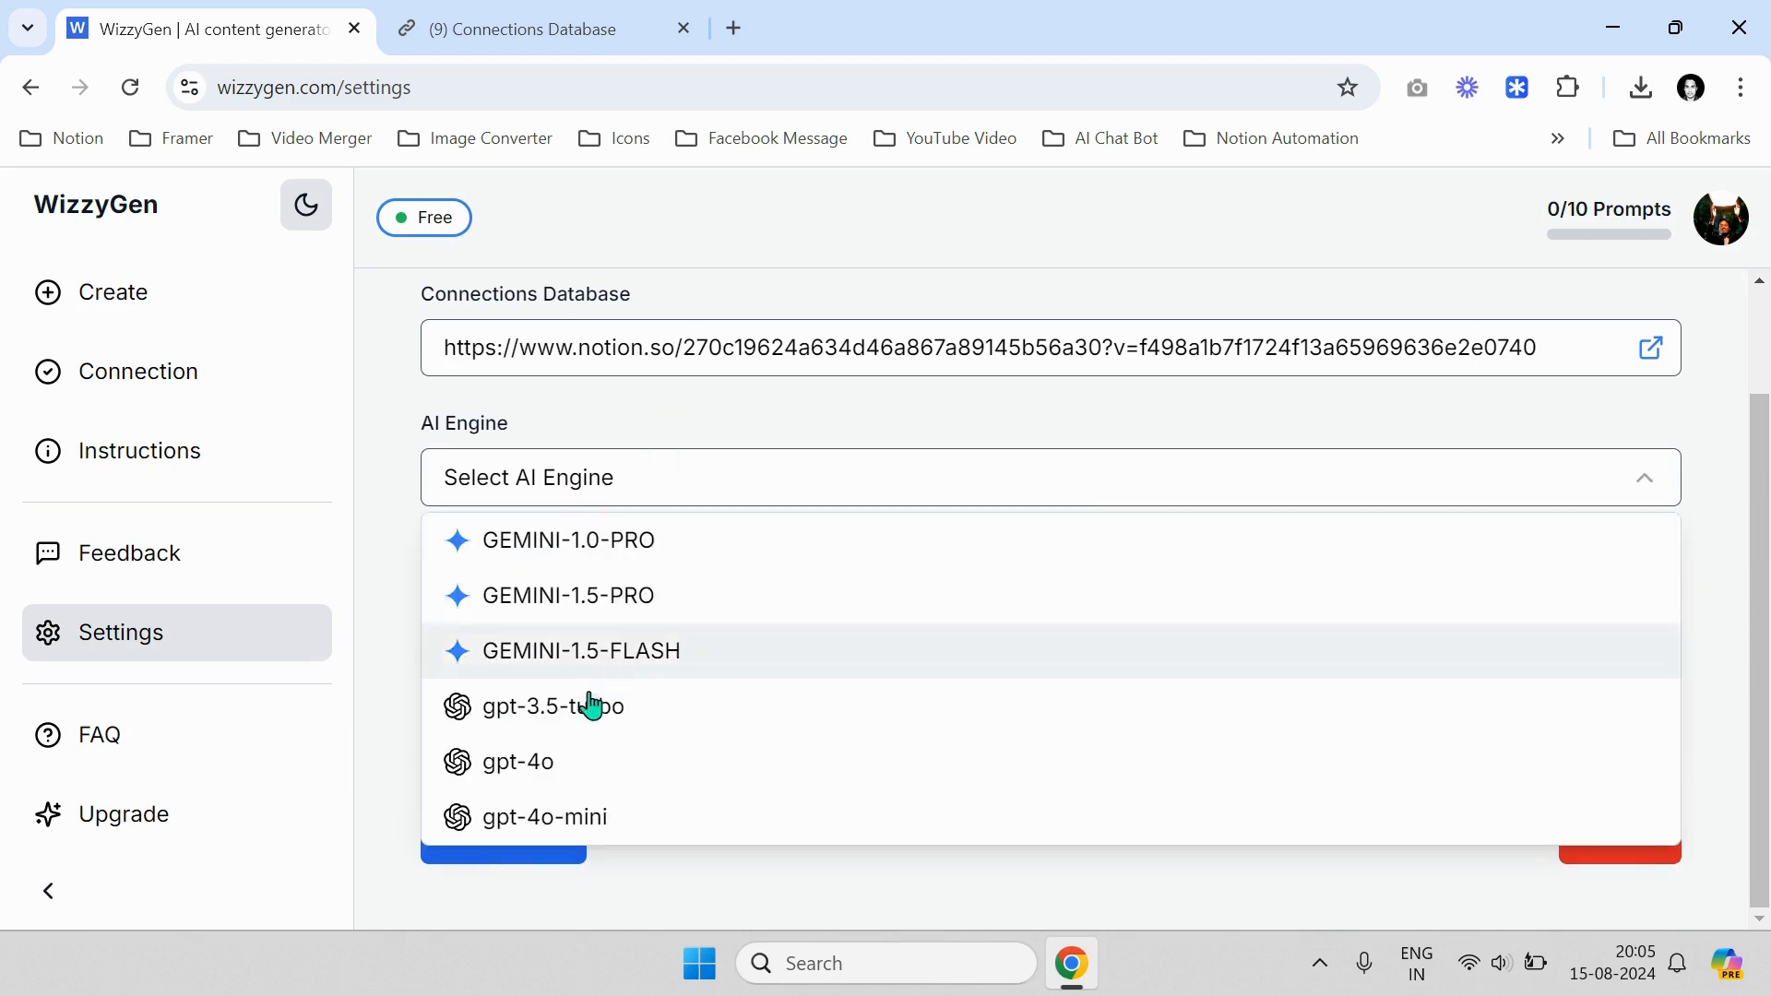
left_click(614, 422)
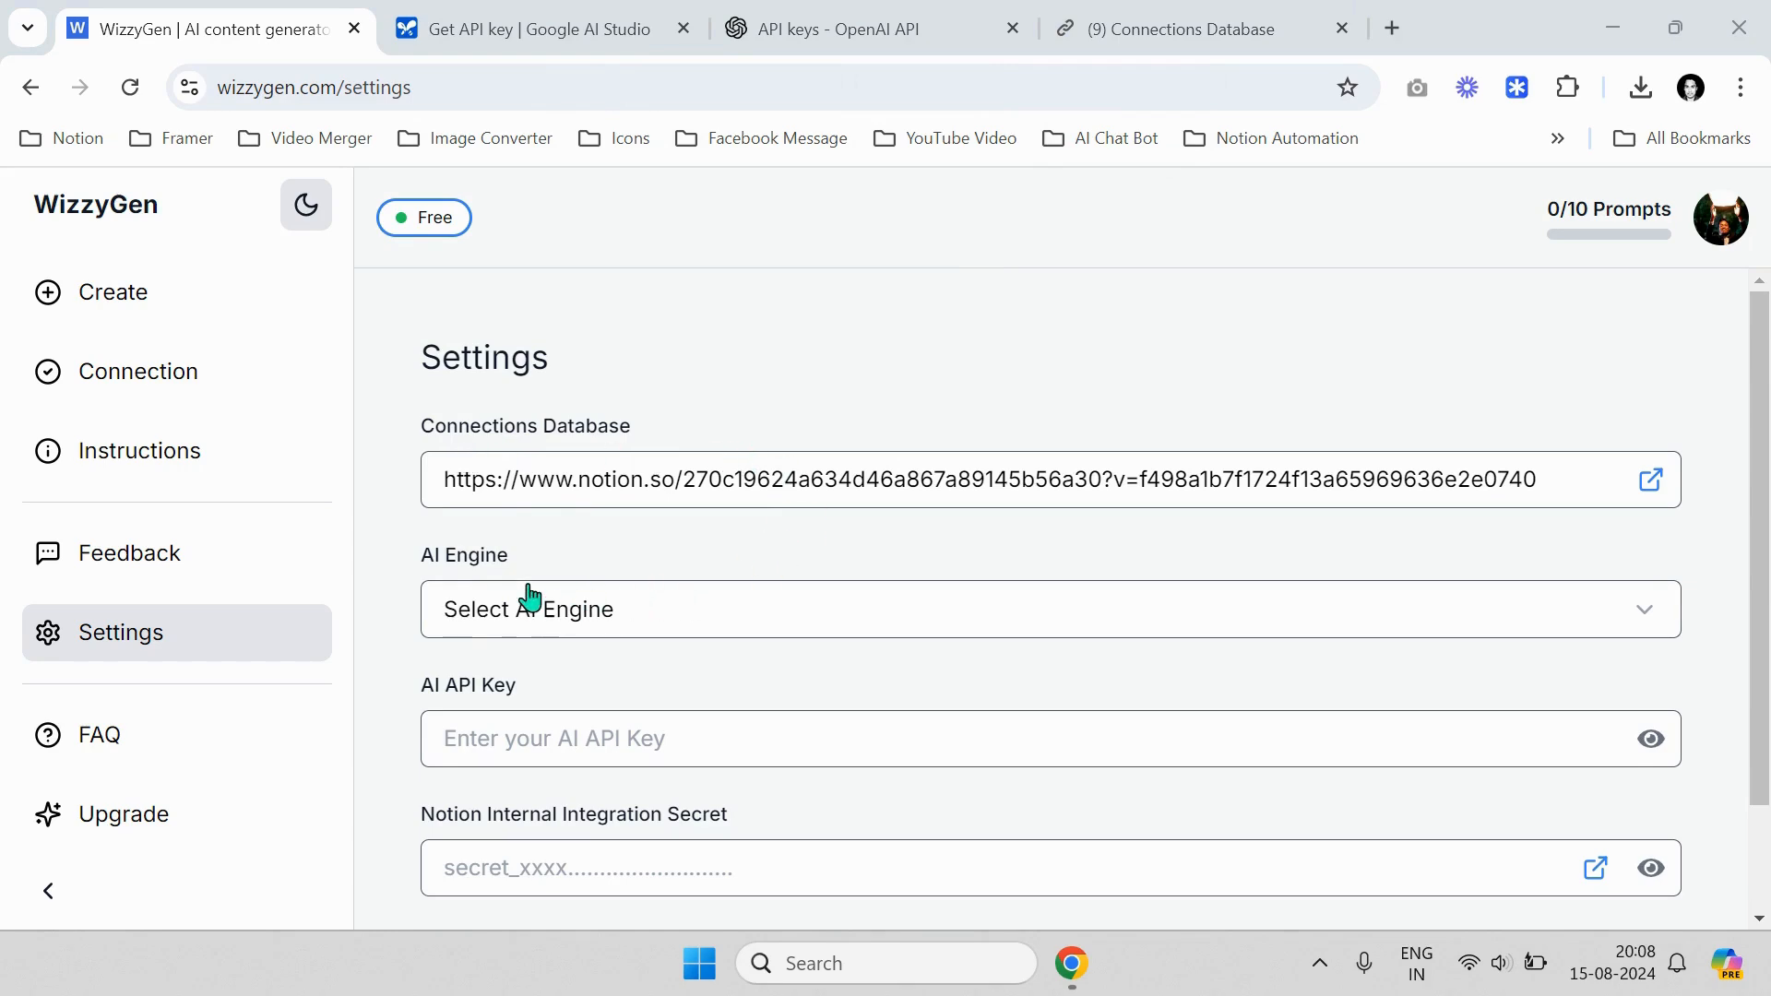
scroll(557, 599, "down", 1)
left_click(550, 498)
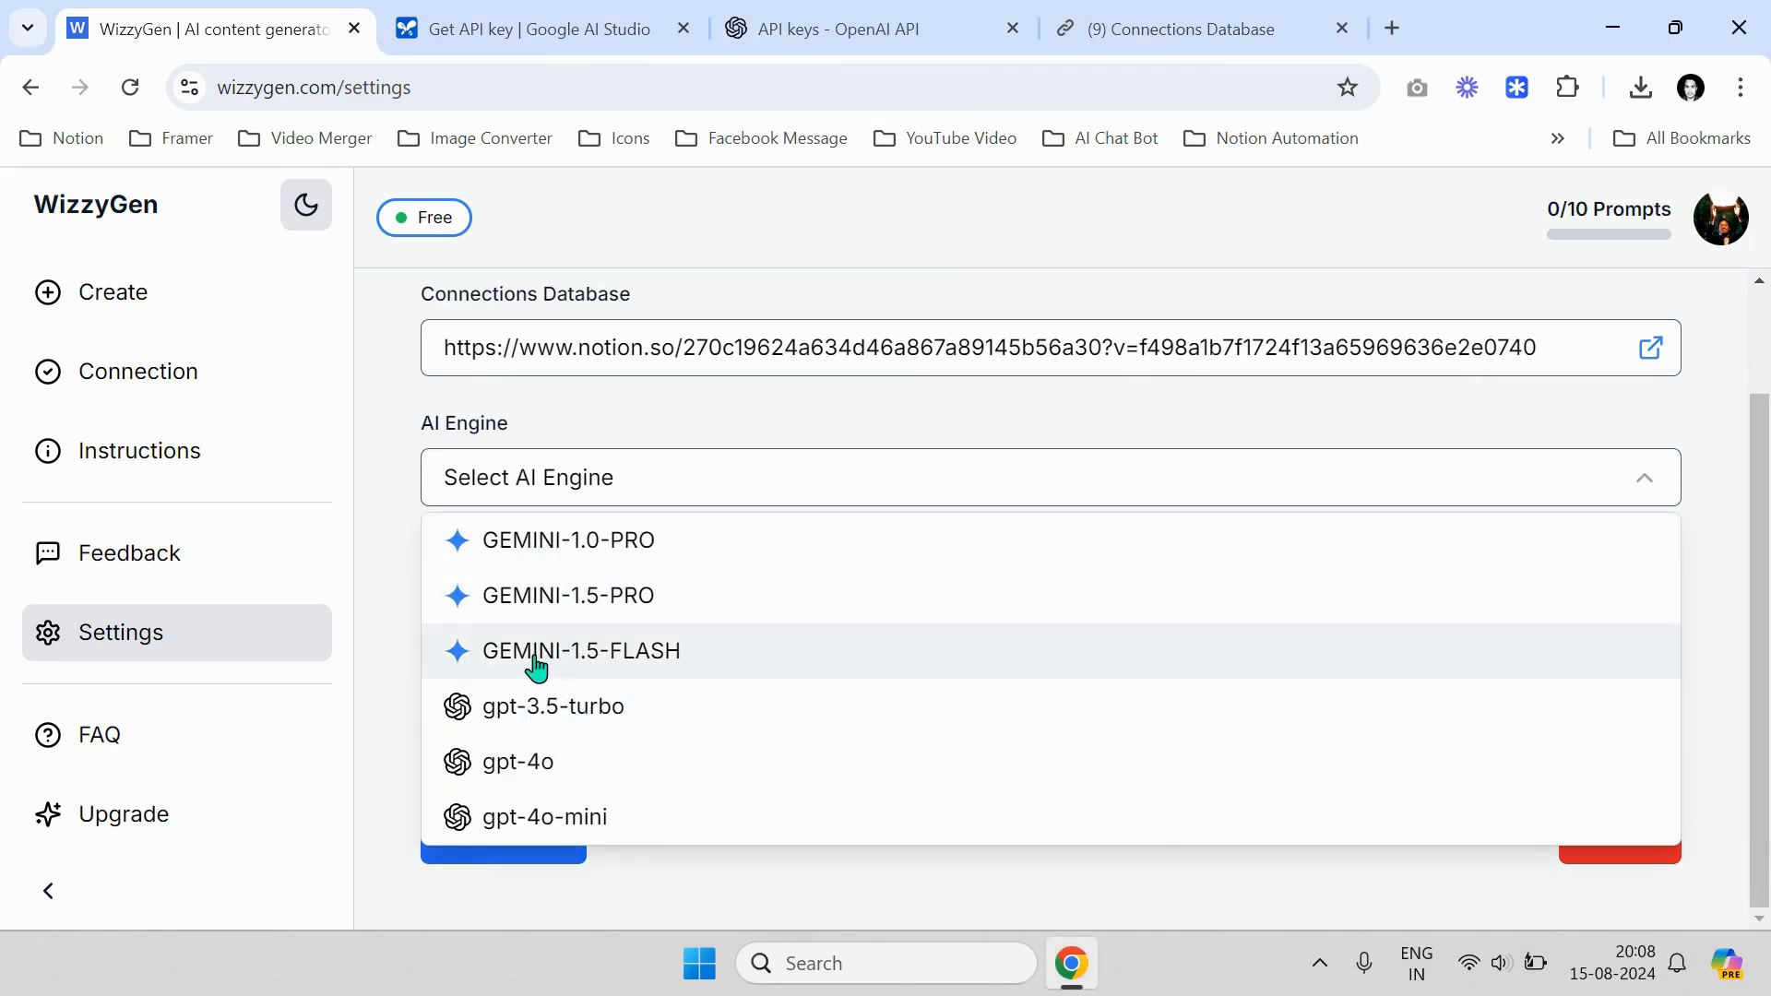
left_click(635, 421)
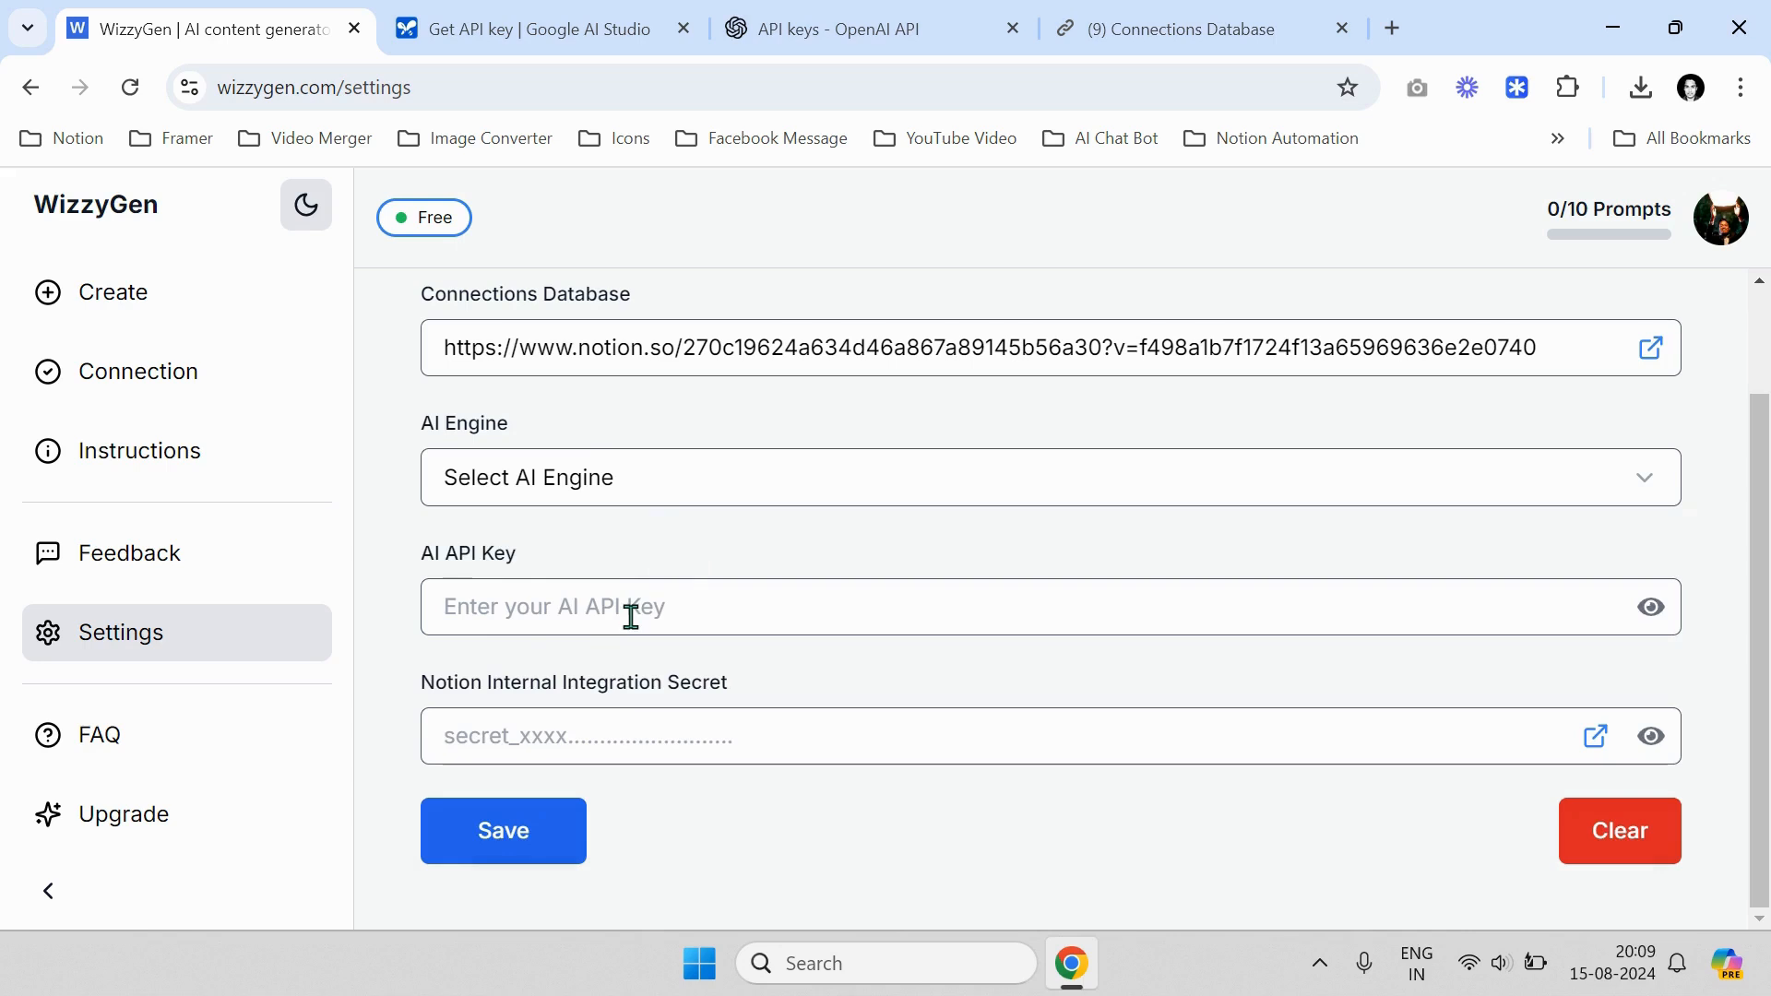
left_click(605, 498)
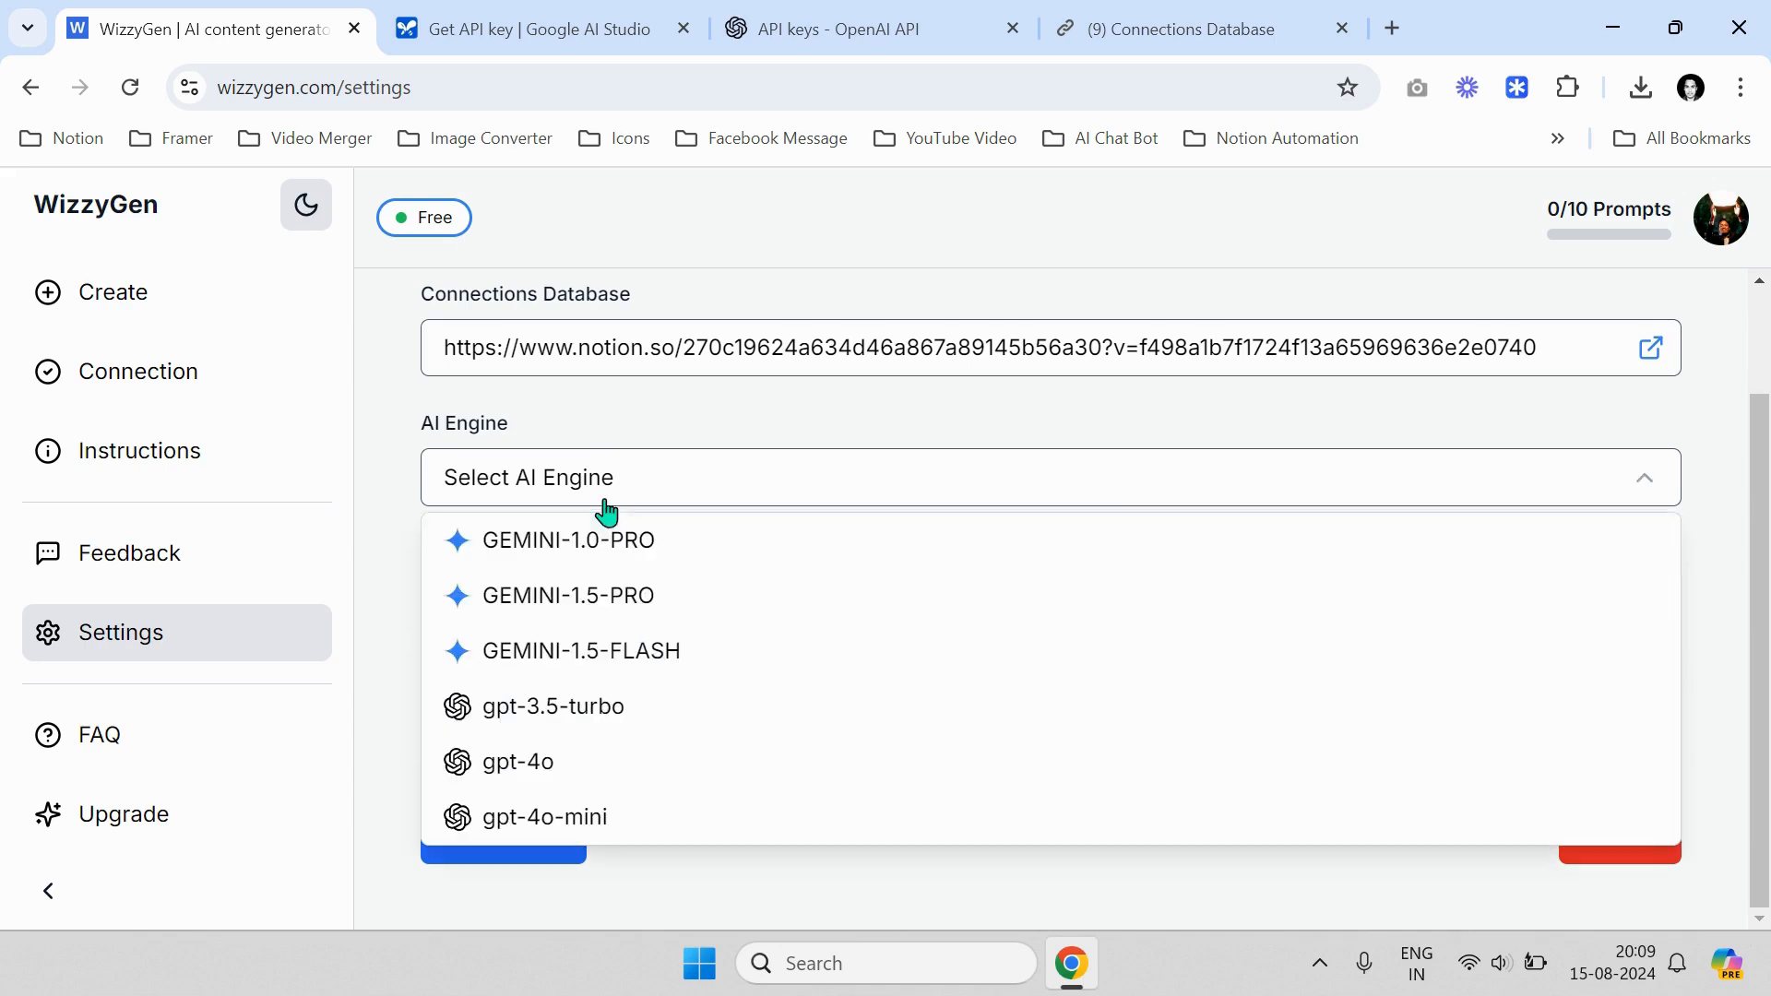
left_click(660, 392)
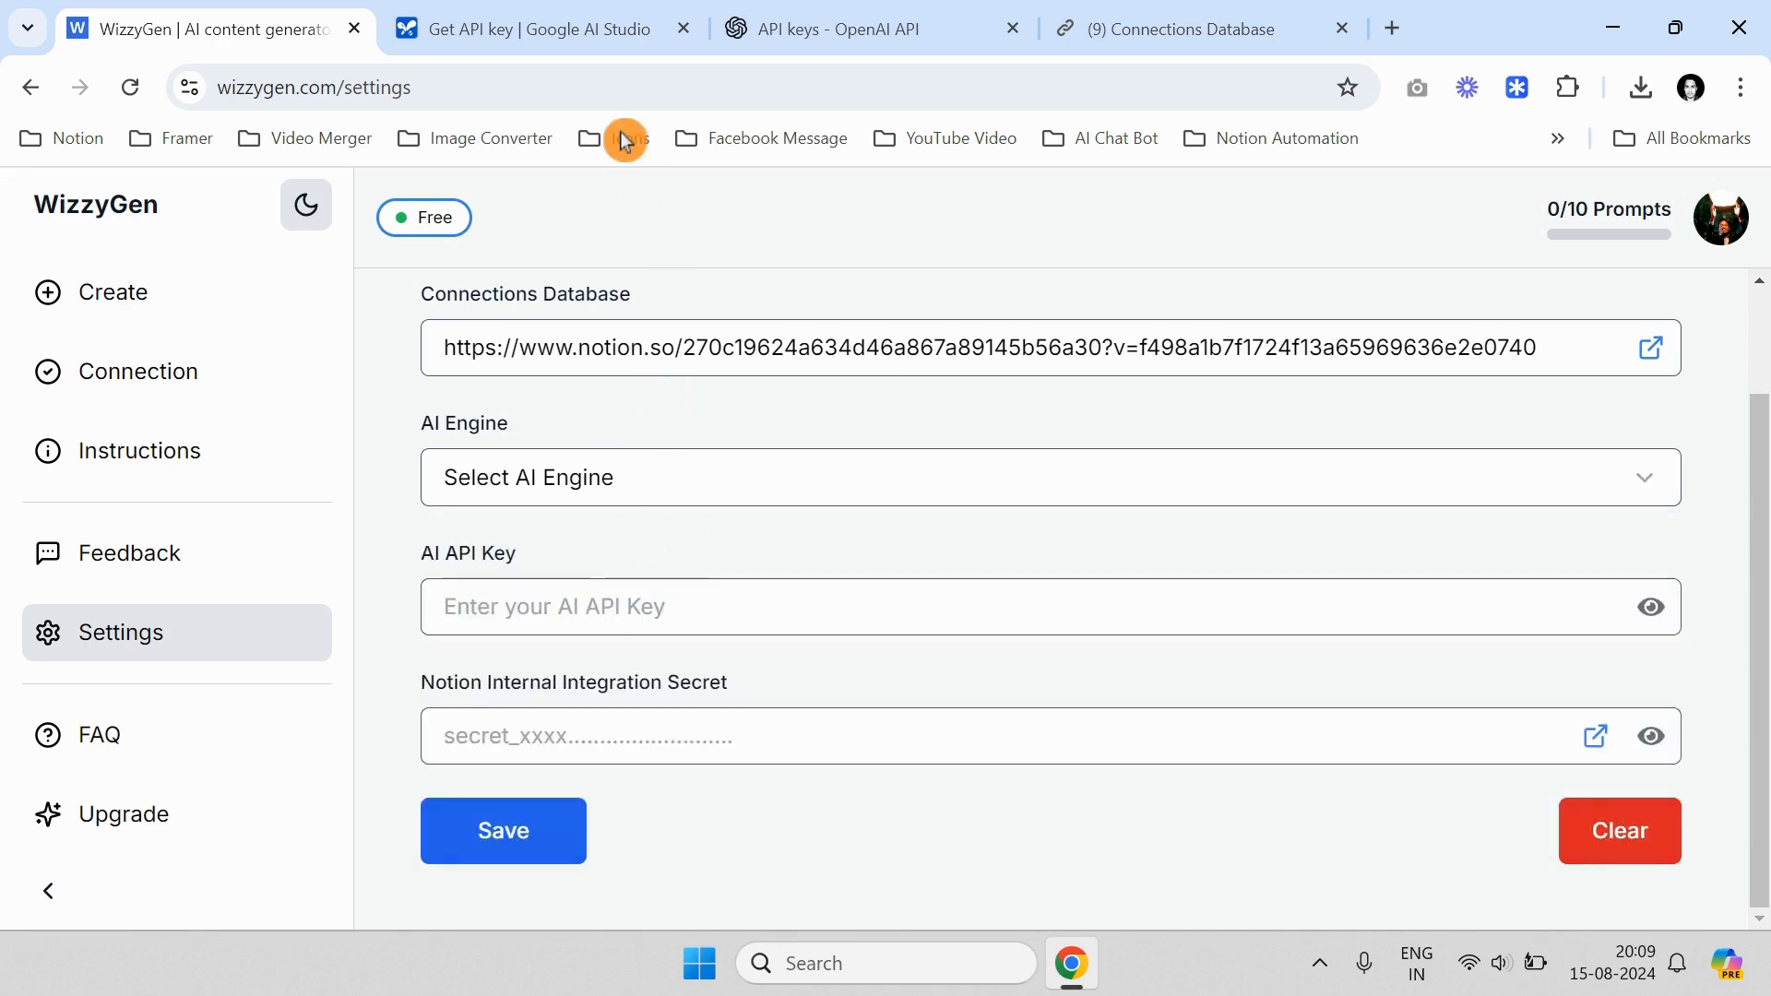
Copy the existing Gemini API key from Google AI Studio and paste it into the AI API Key setting in WizzyGen
left_click(563, 29)
left_click(824, 21)
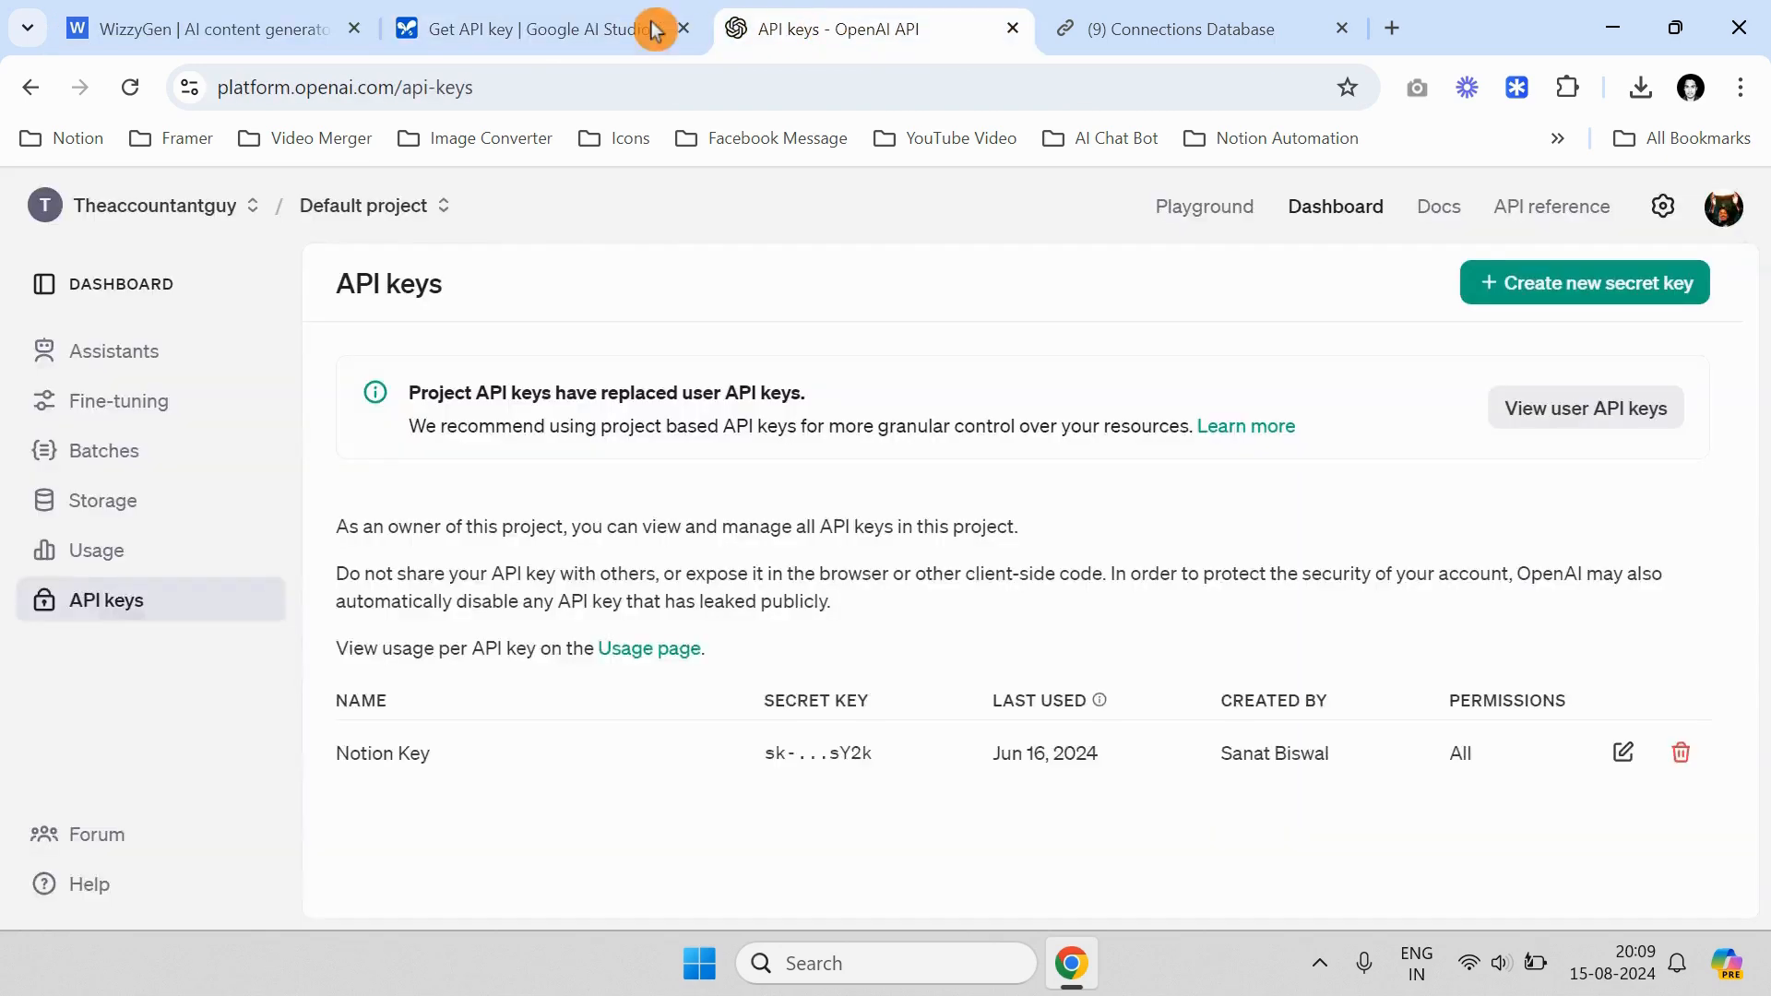
left_click(525, 18)
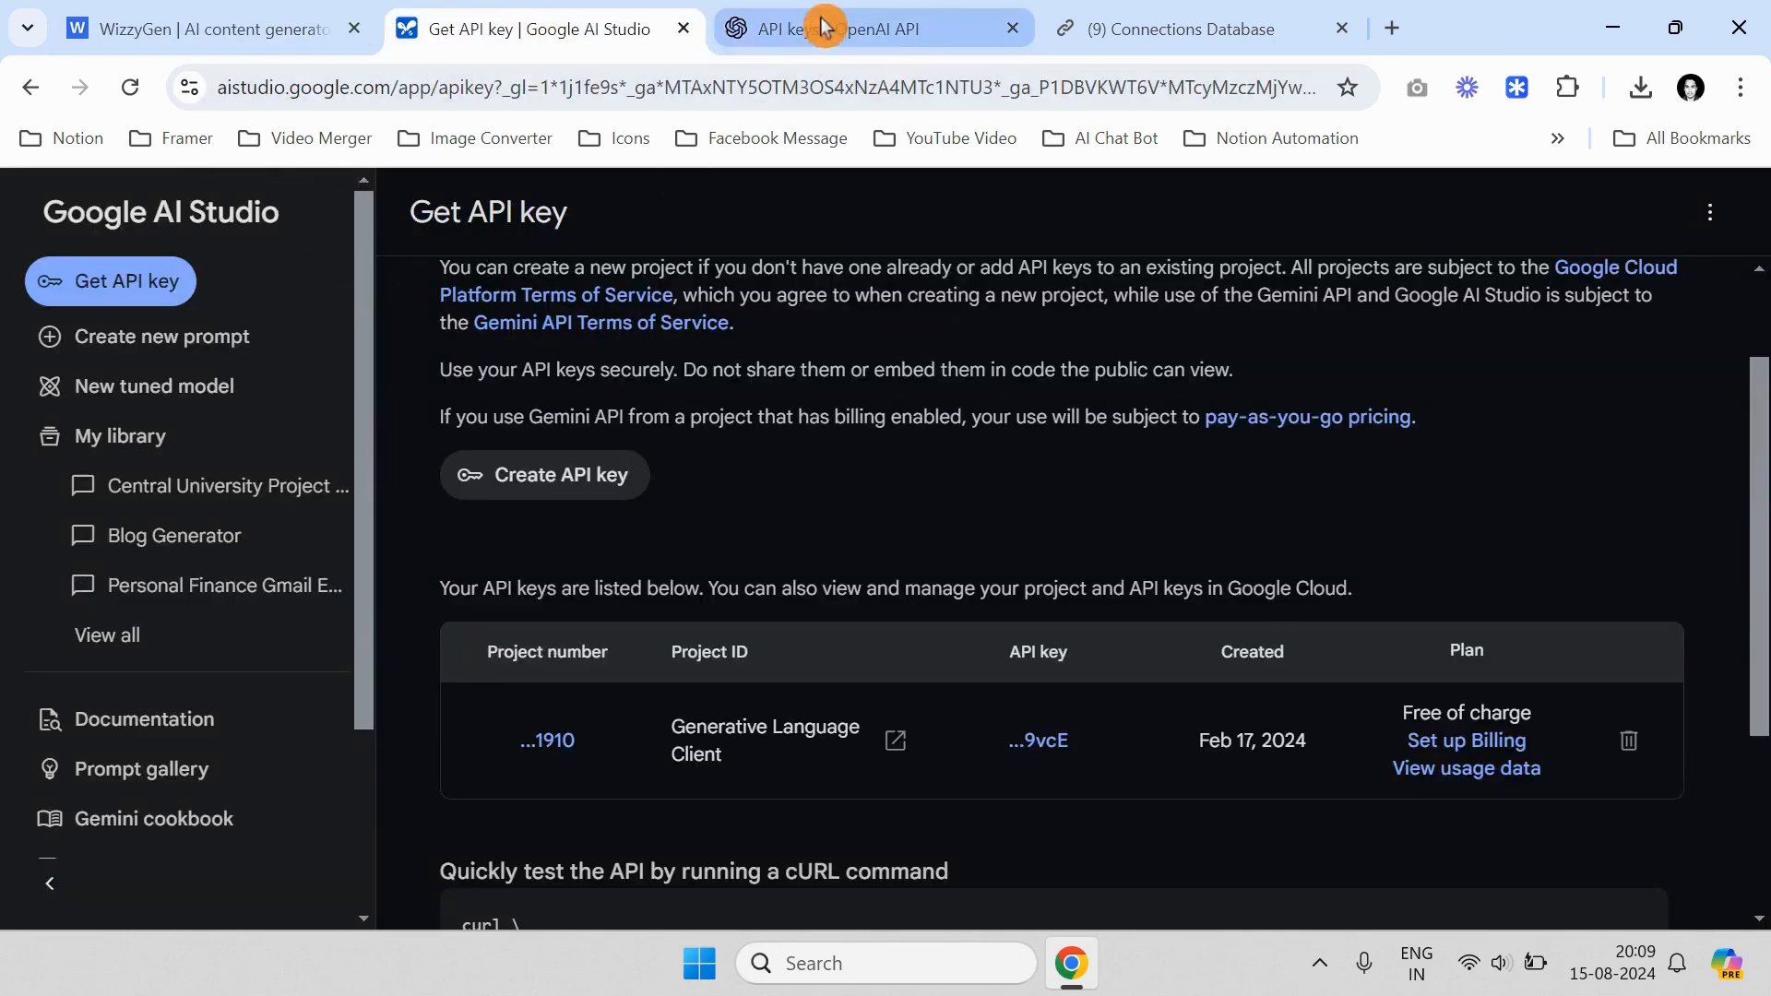
left_click(779, 28)
left_click(489, 29)
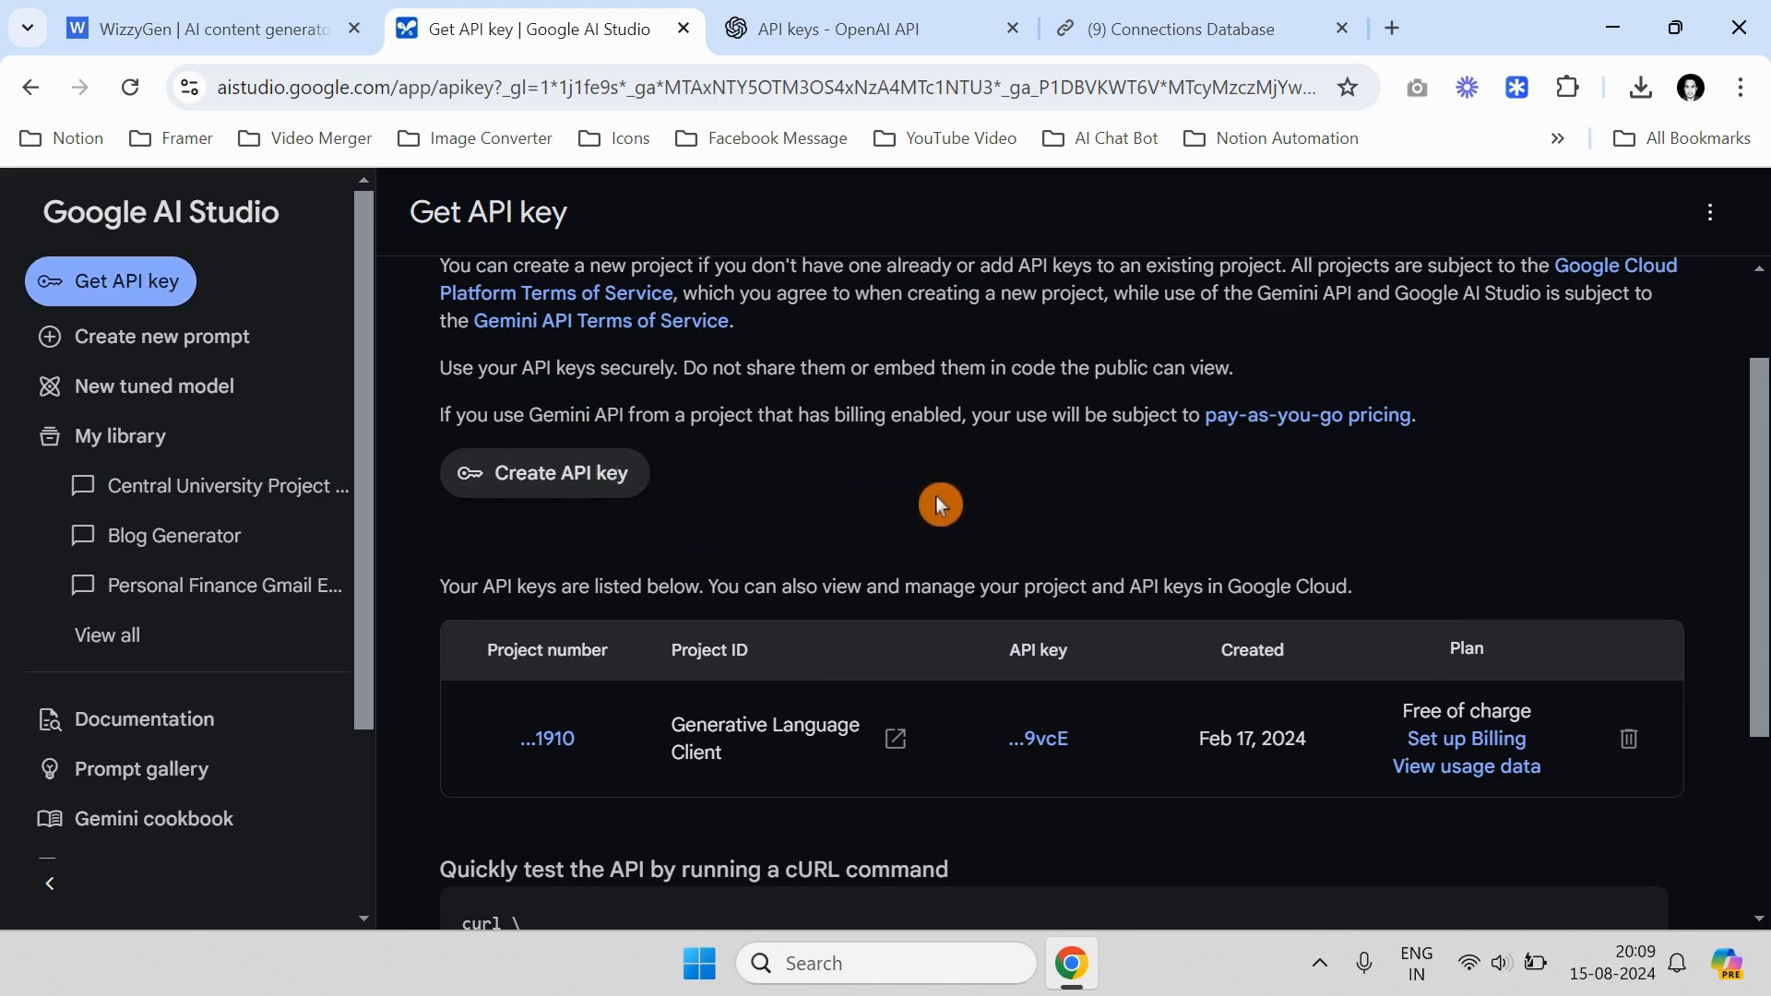
scroll(992, 608, "down", 2)
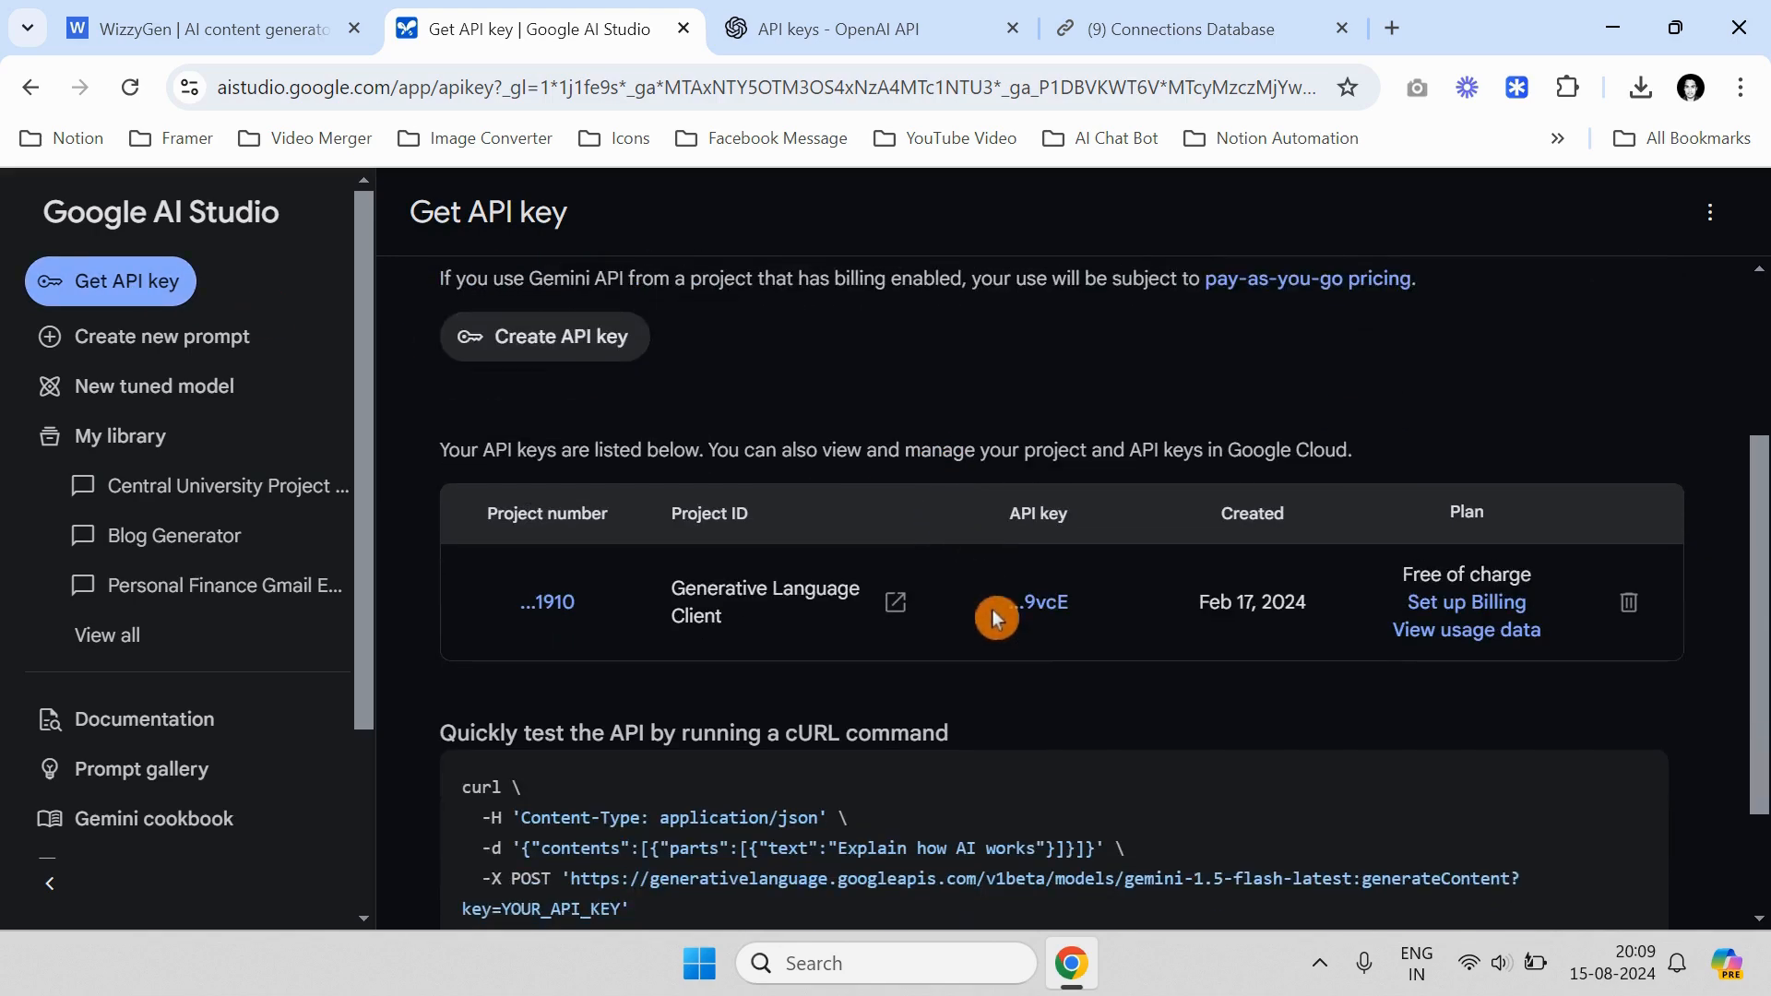
left_click(1057, 612)
left_click(1053, 601)
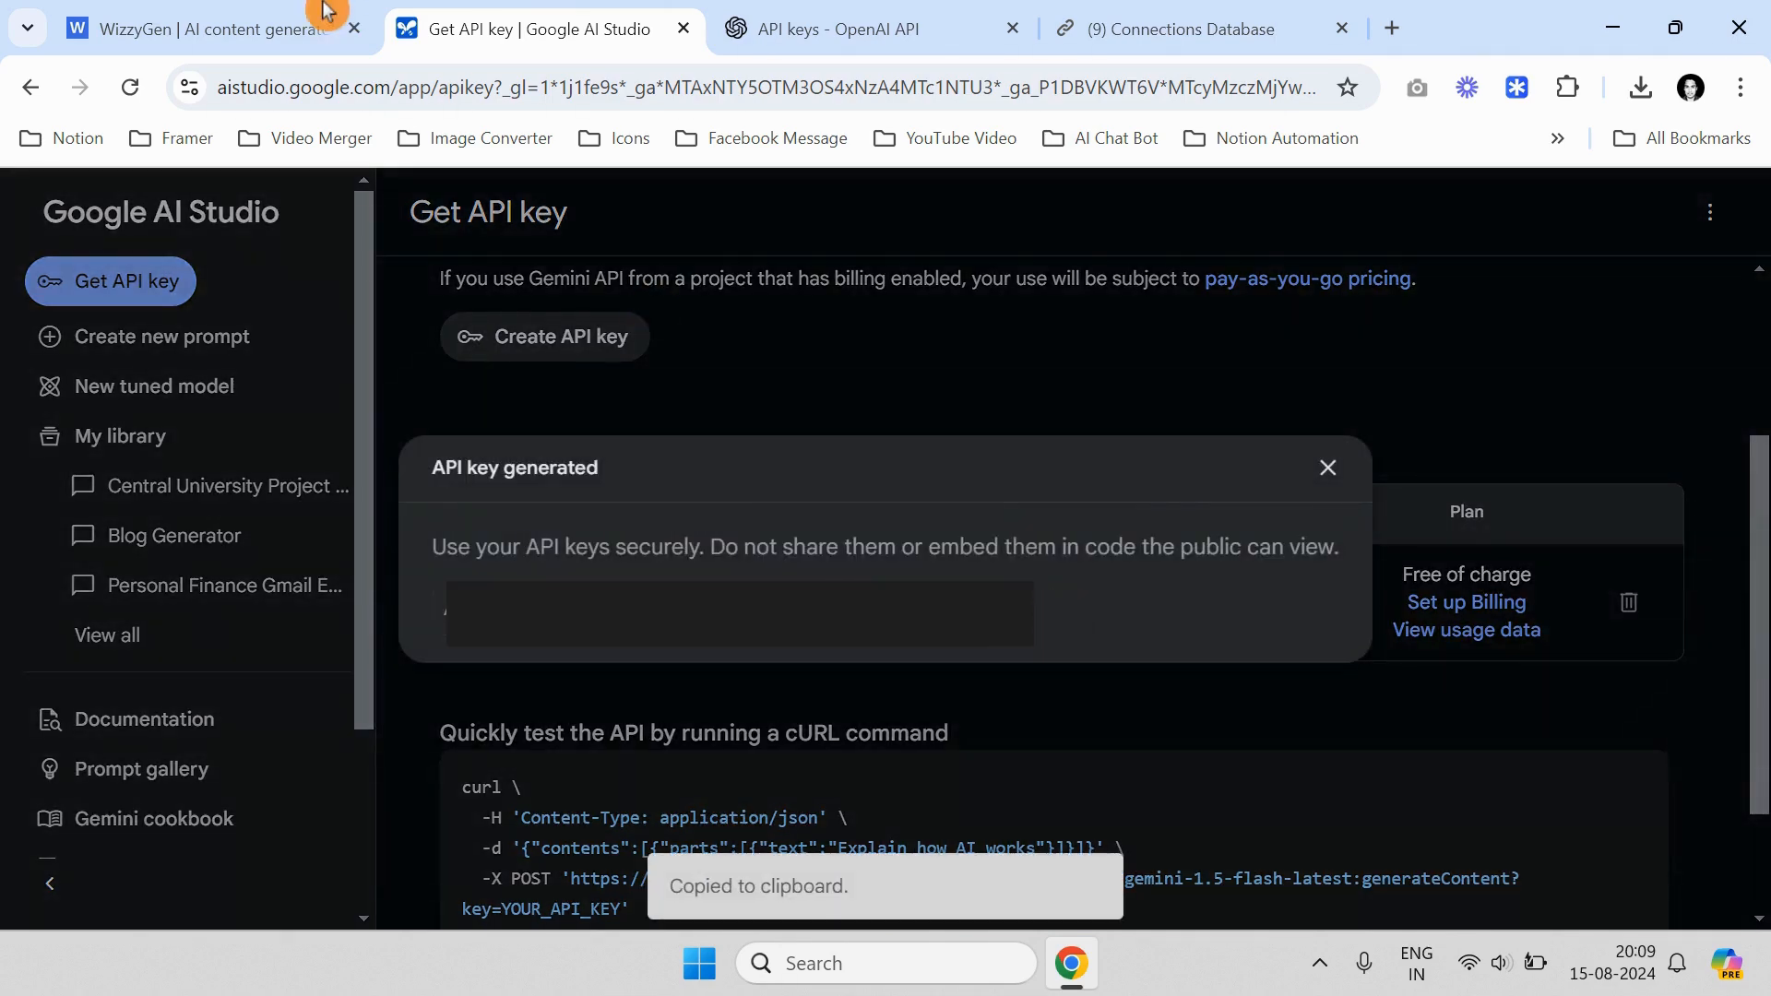
left_click(343, 13)
left_click(624, 622)
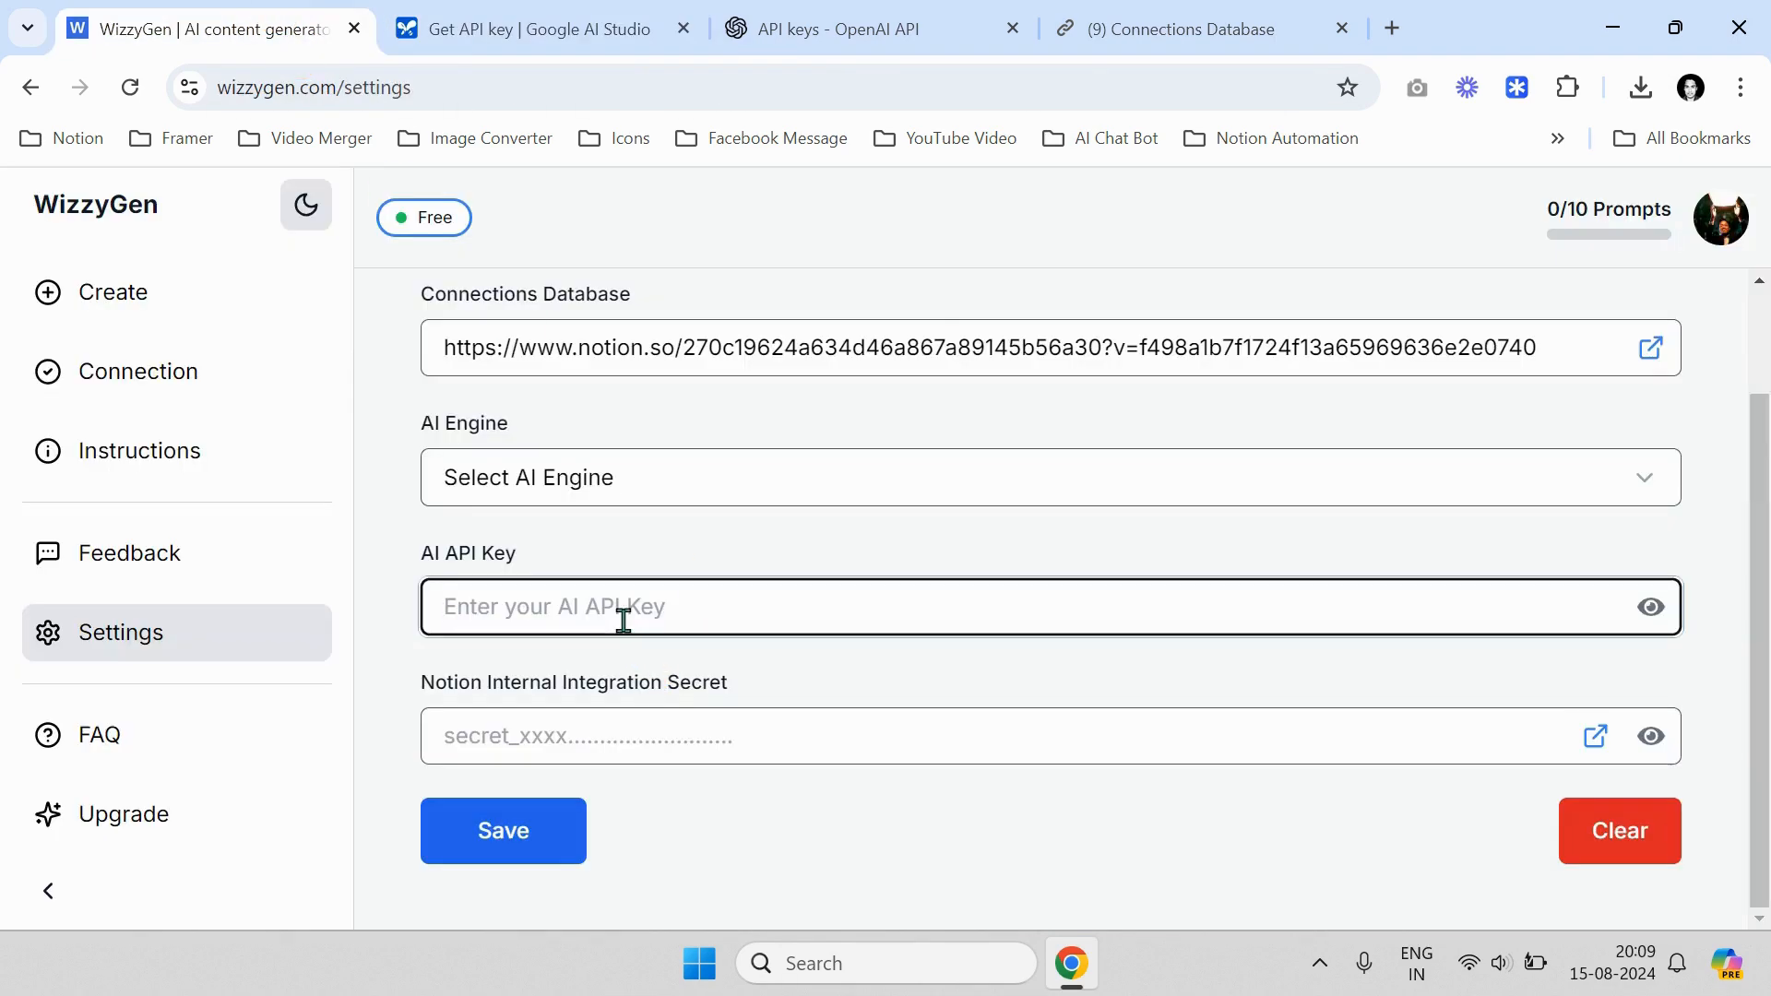
key("ctrl+v")
Review the API keys page on the OpenAI platform, and return to the WizzyGen settings form
mouse_move(837, 9)
left_click(591, 41)
left_click(790, 42)
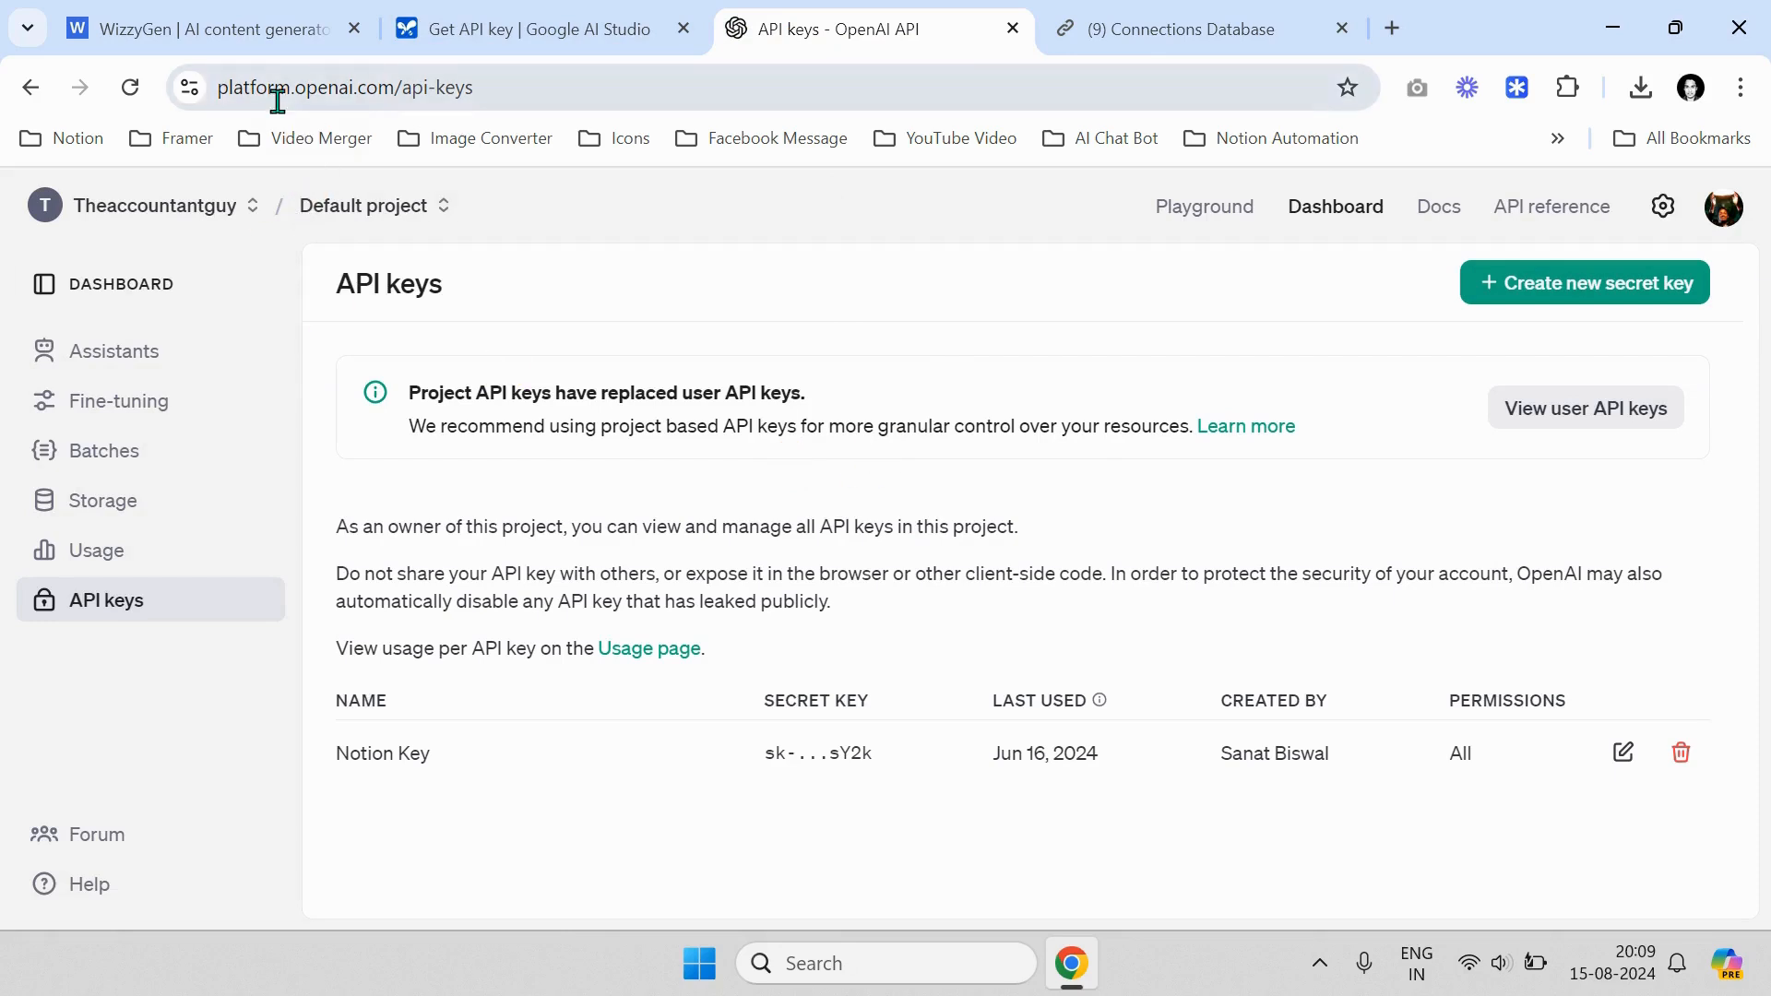
left_click(601, 332)
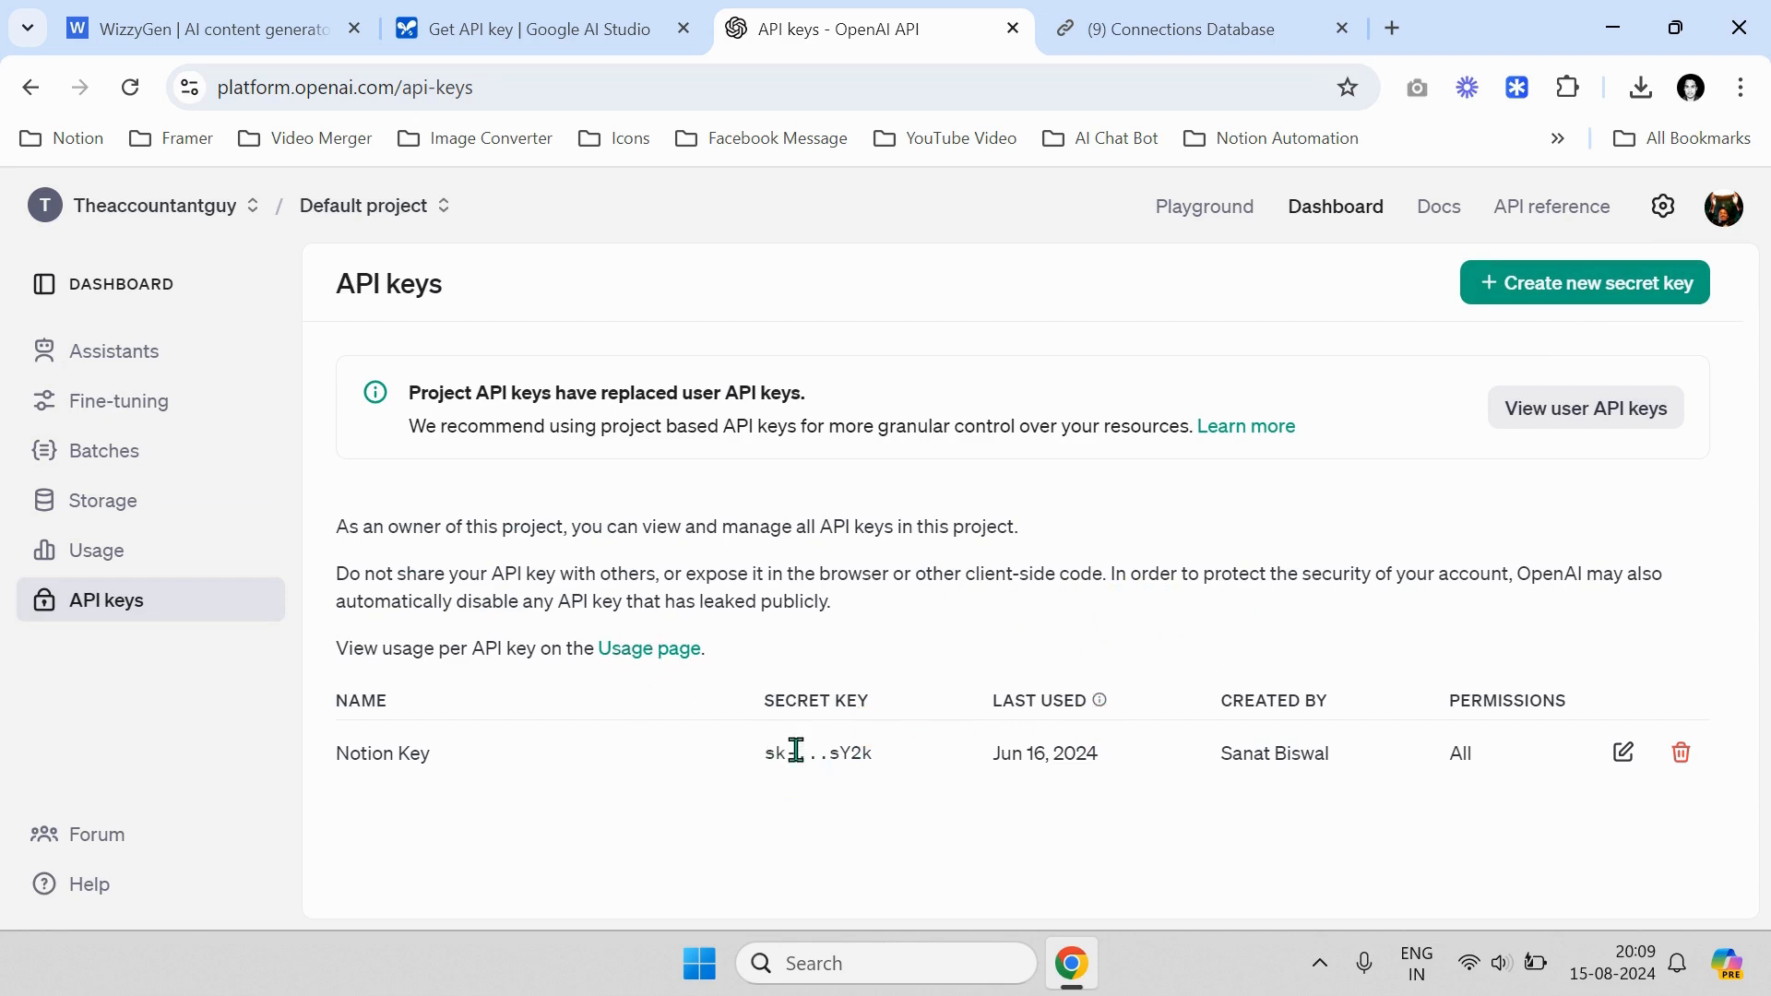
left_click(277, 21)
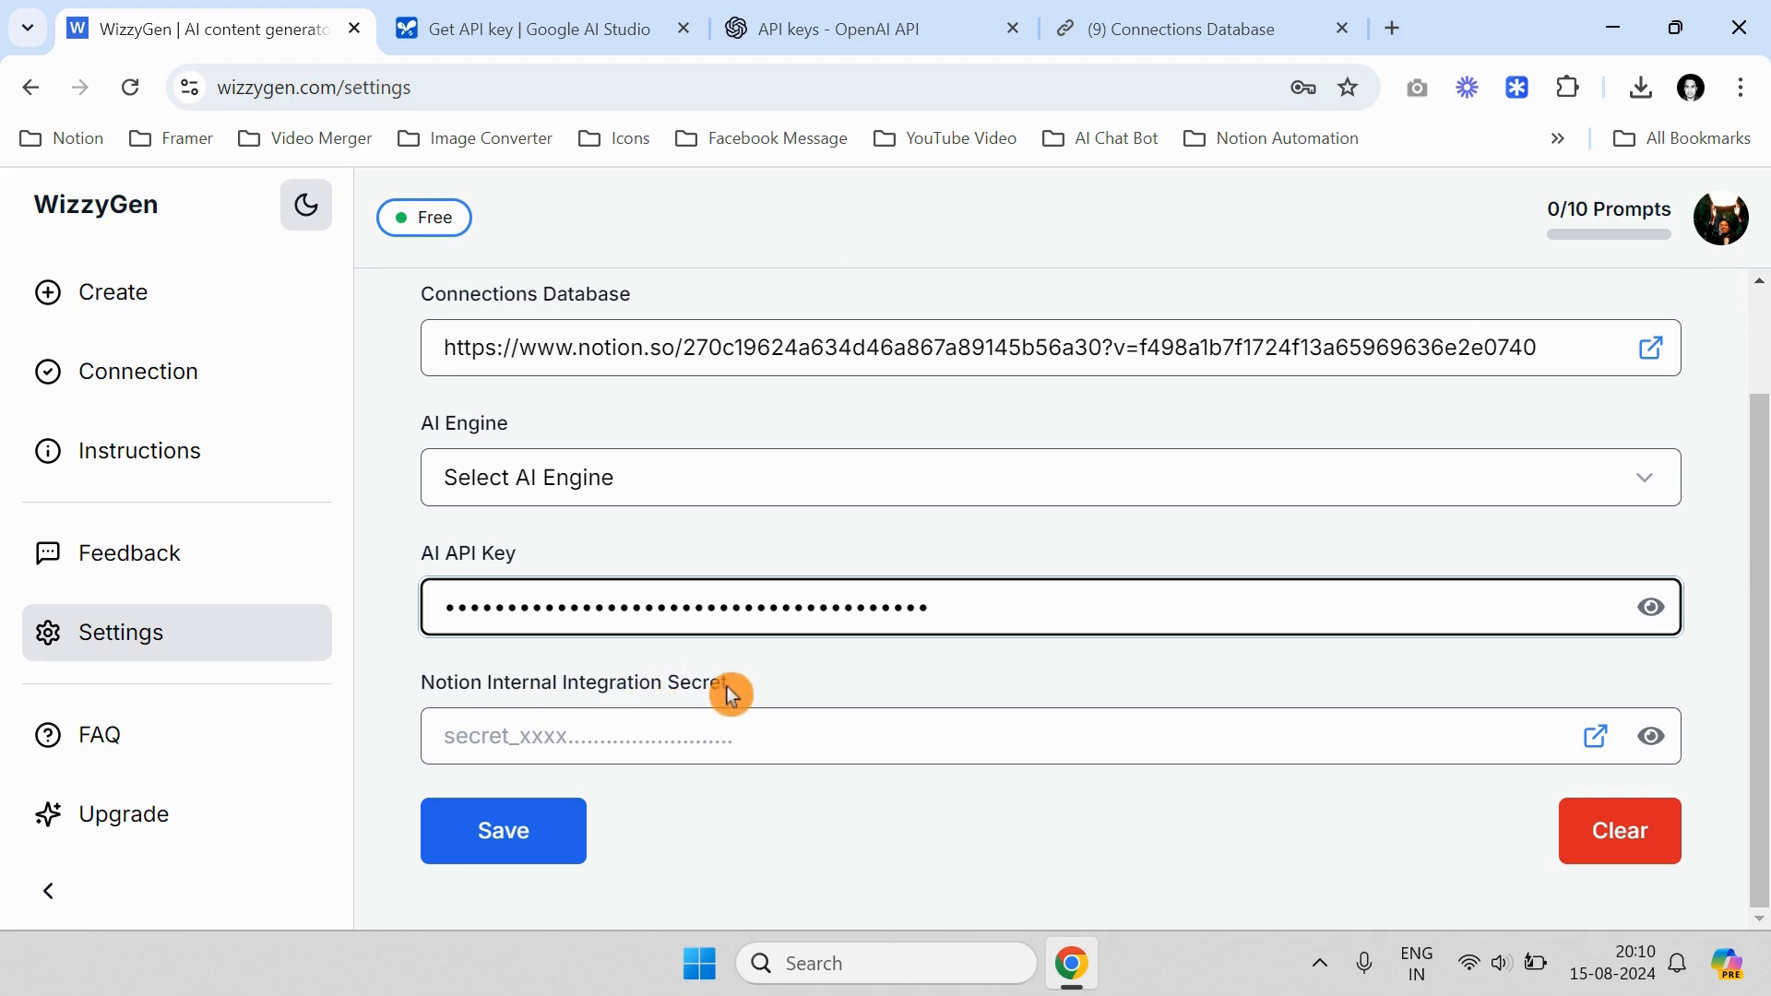
scroll(727, 690, "up", 2)
scroll(729, 716, "down", 2)
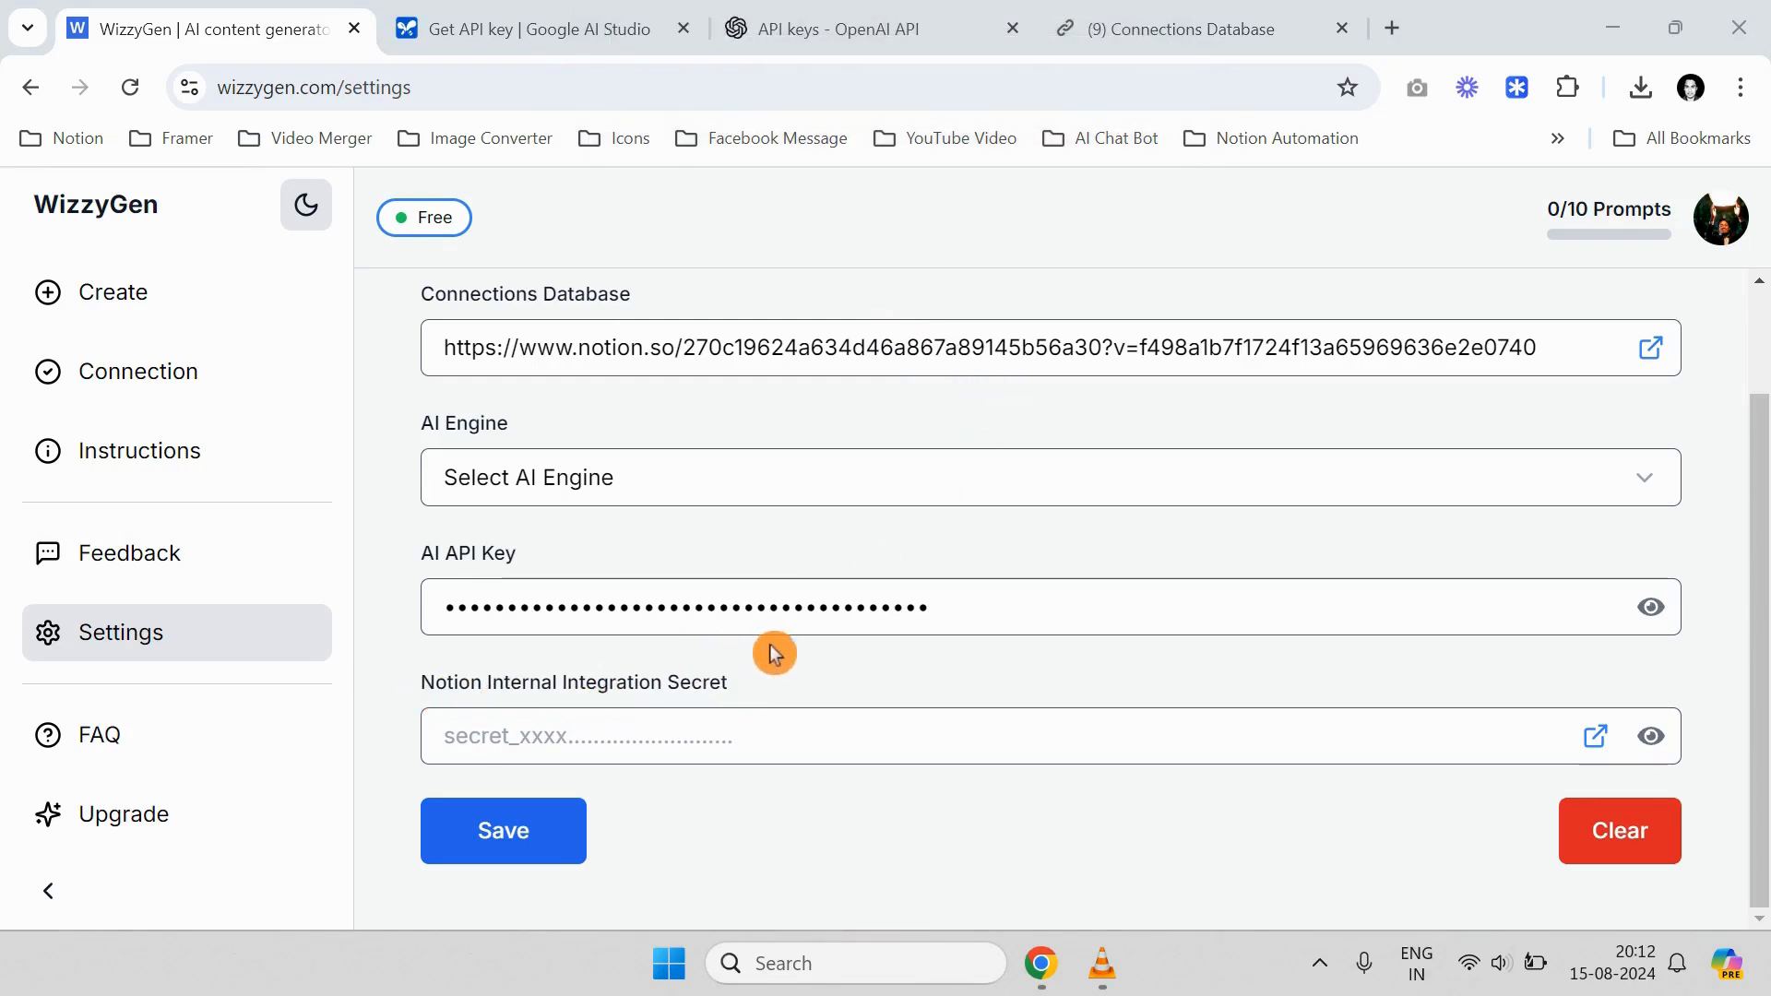
Set the AI Engine to GEMINI-1.5-FLASH in the WizzyGen settings
scroll(773, 653, "up", 2)
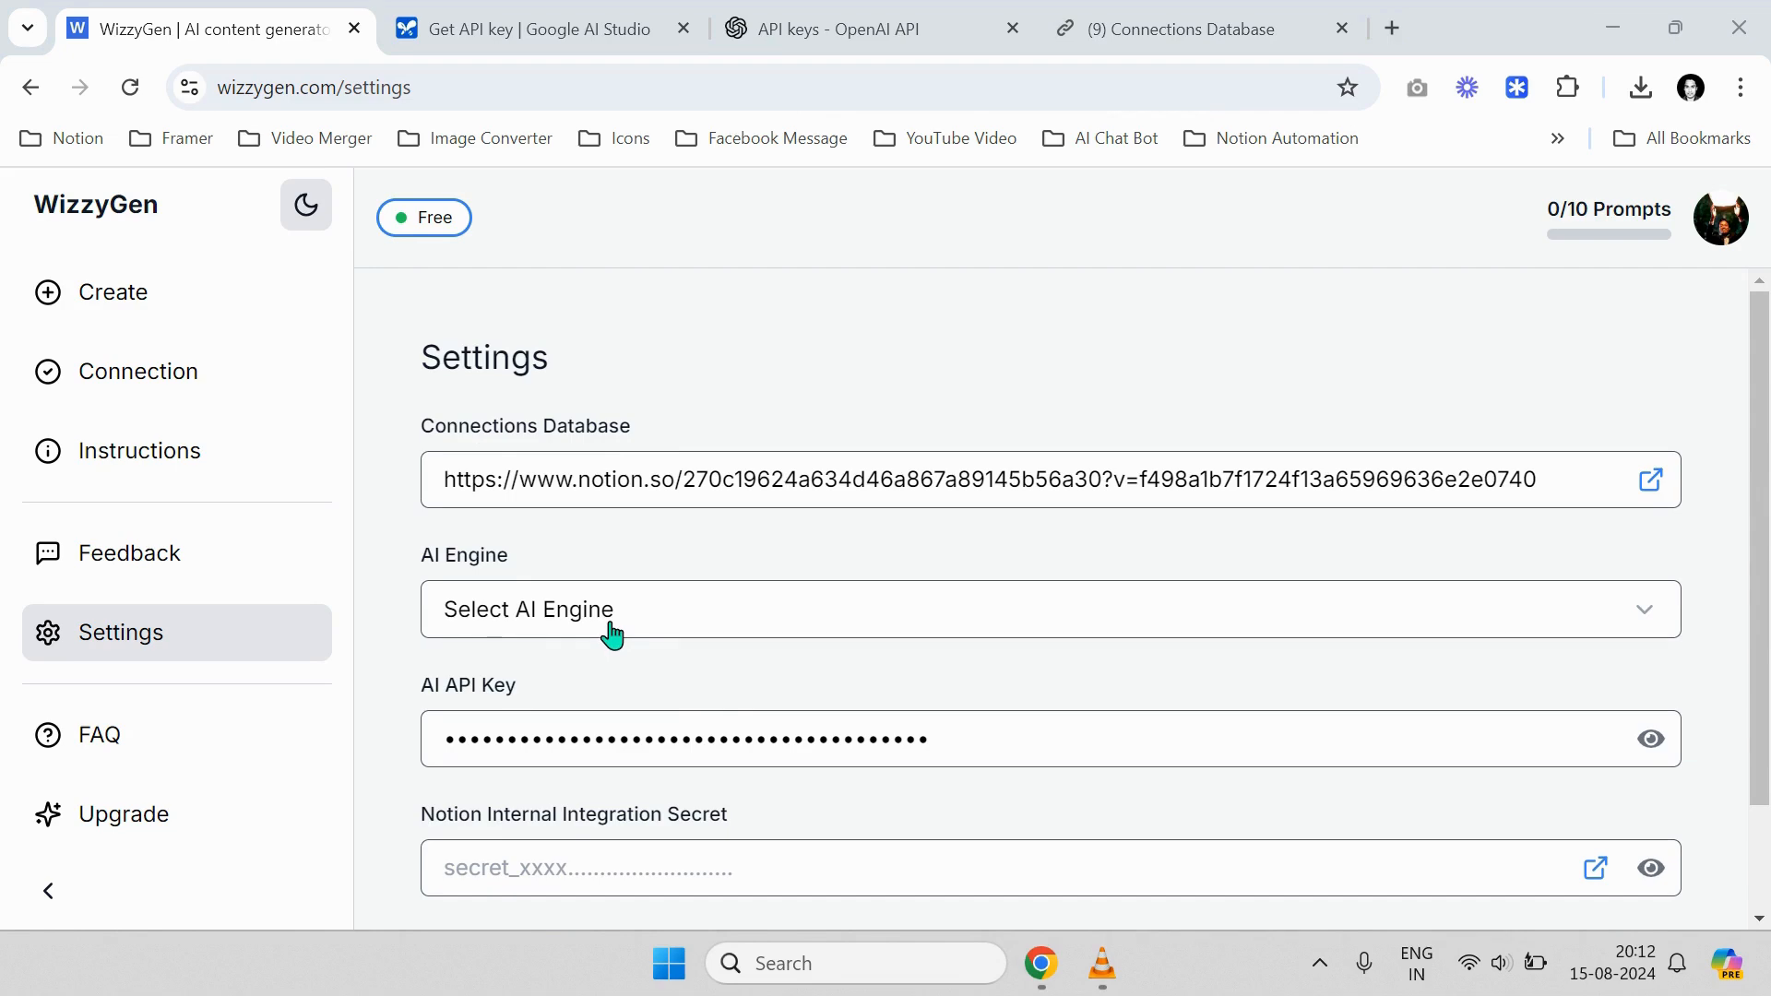
left_click(612, 633)
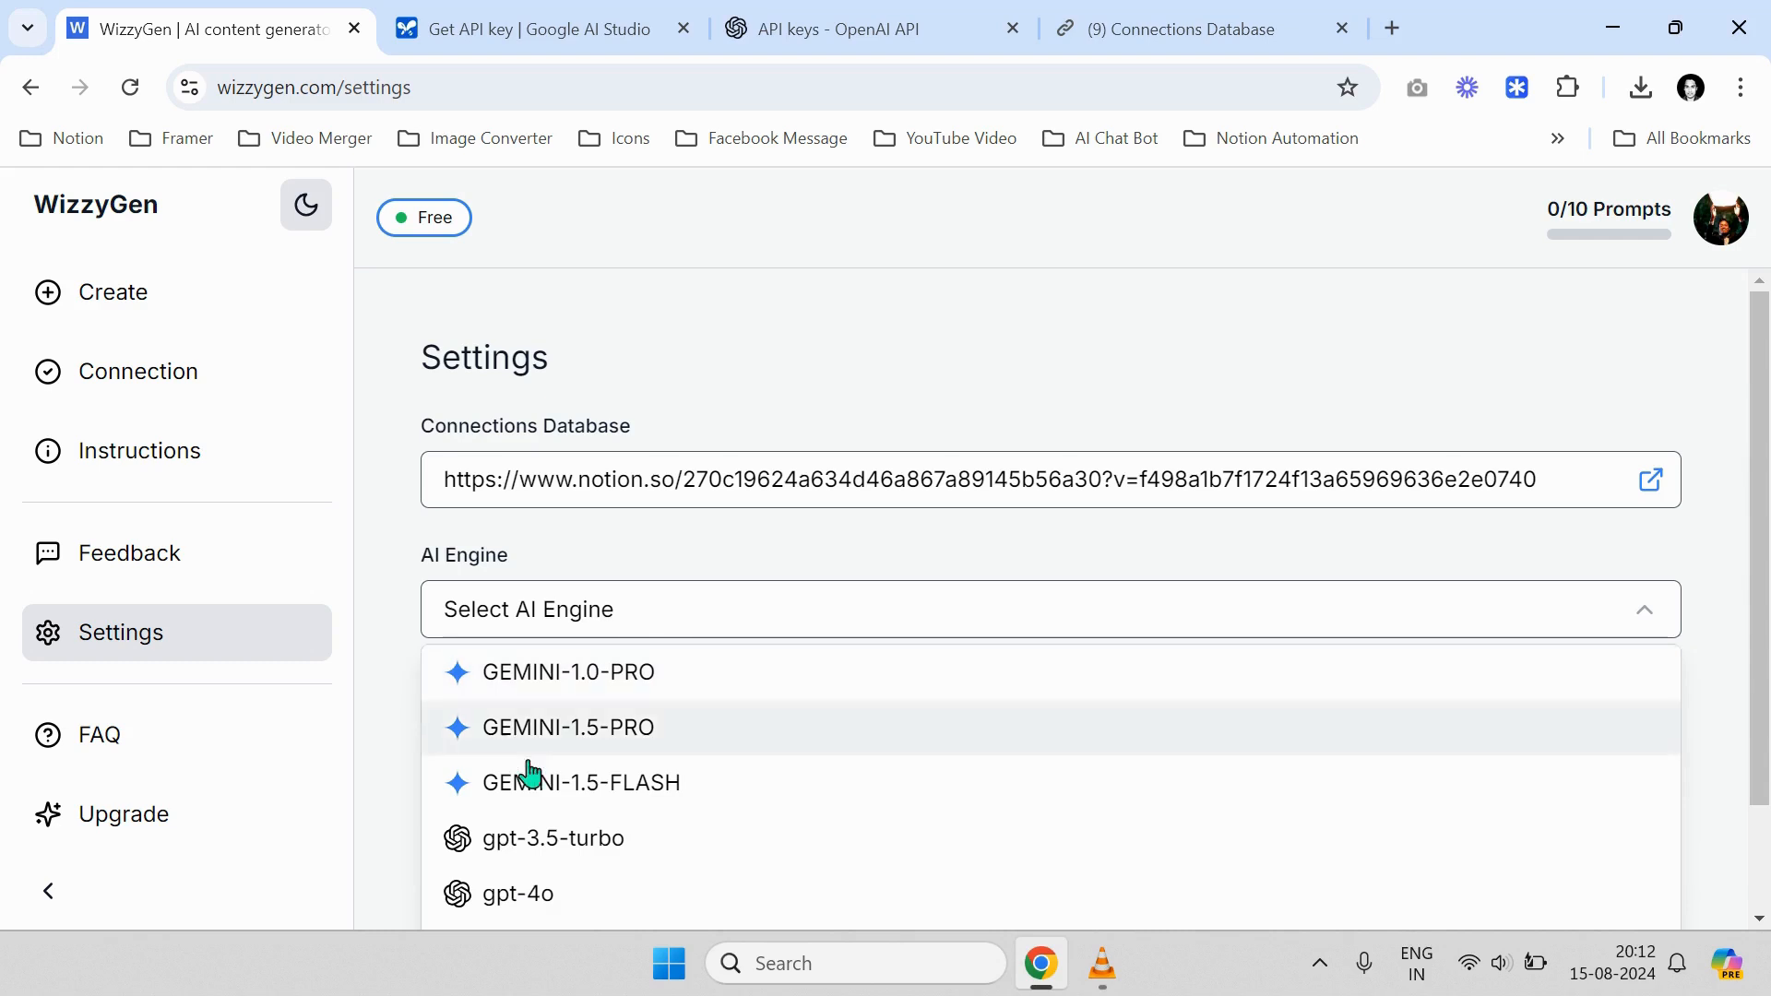
left_click(581, 786)
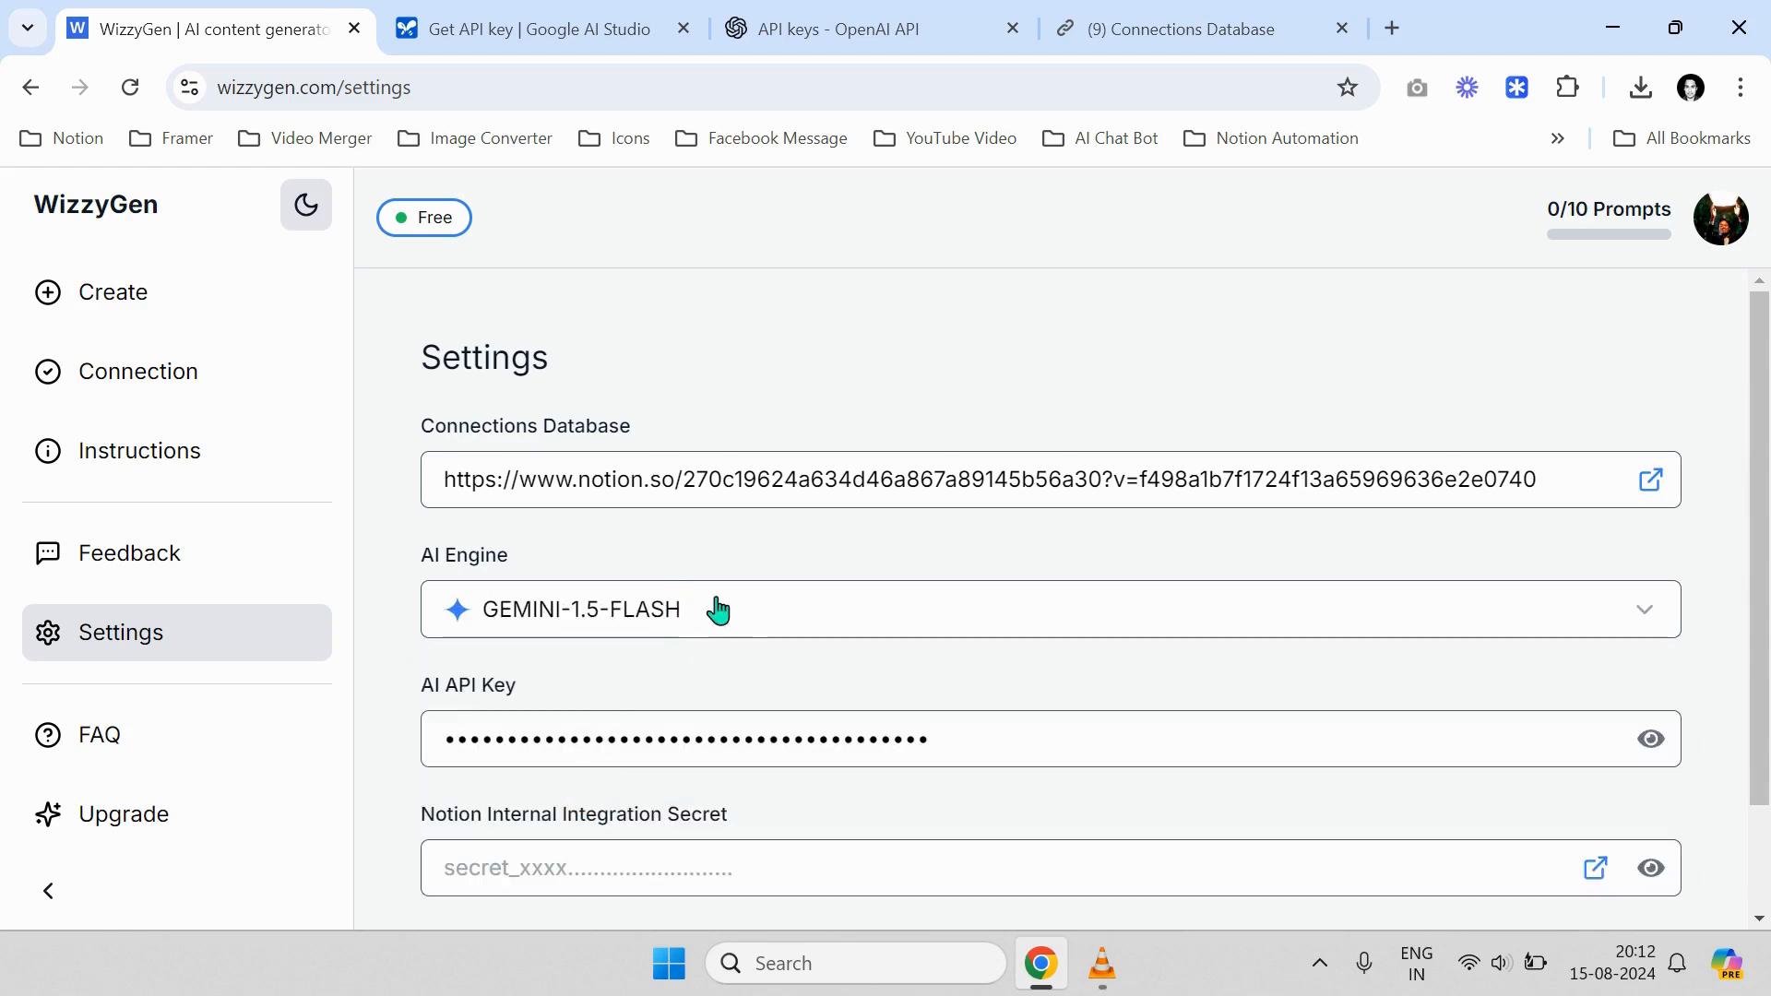
Open the Notion integrations page linked from the Notion Internal Integration Secret setting
scroll(652, 671, "down", 2)
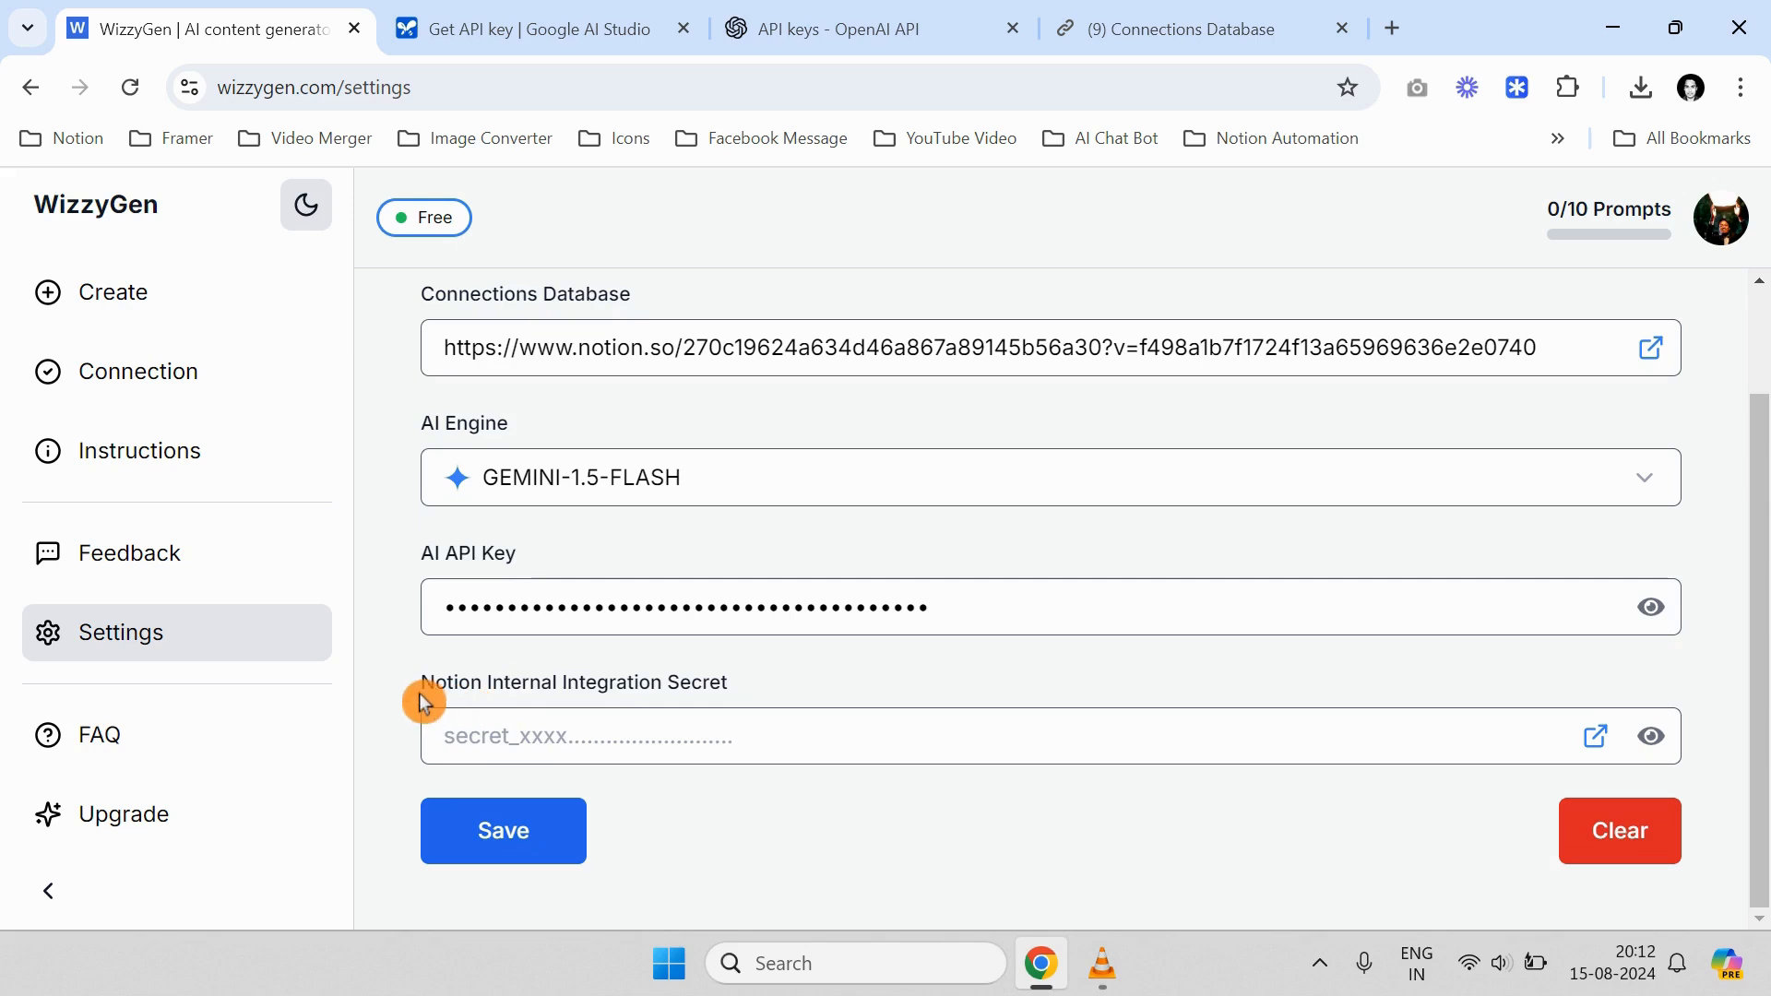
left_click_drag(510, 684, 727, 694)
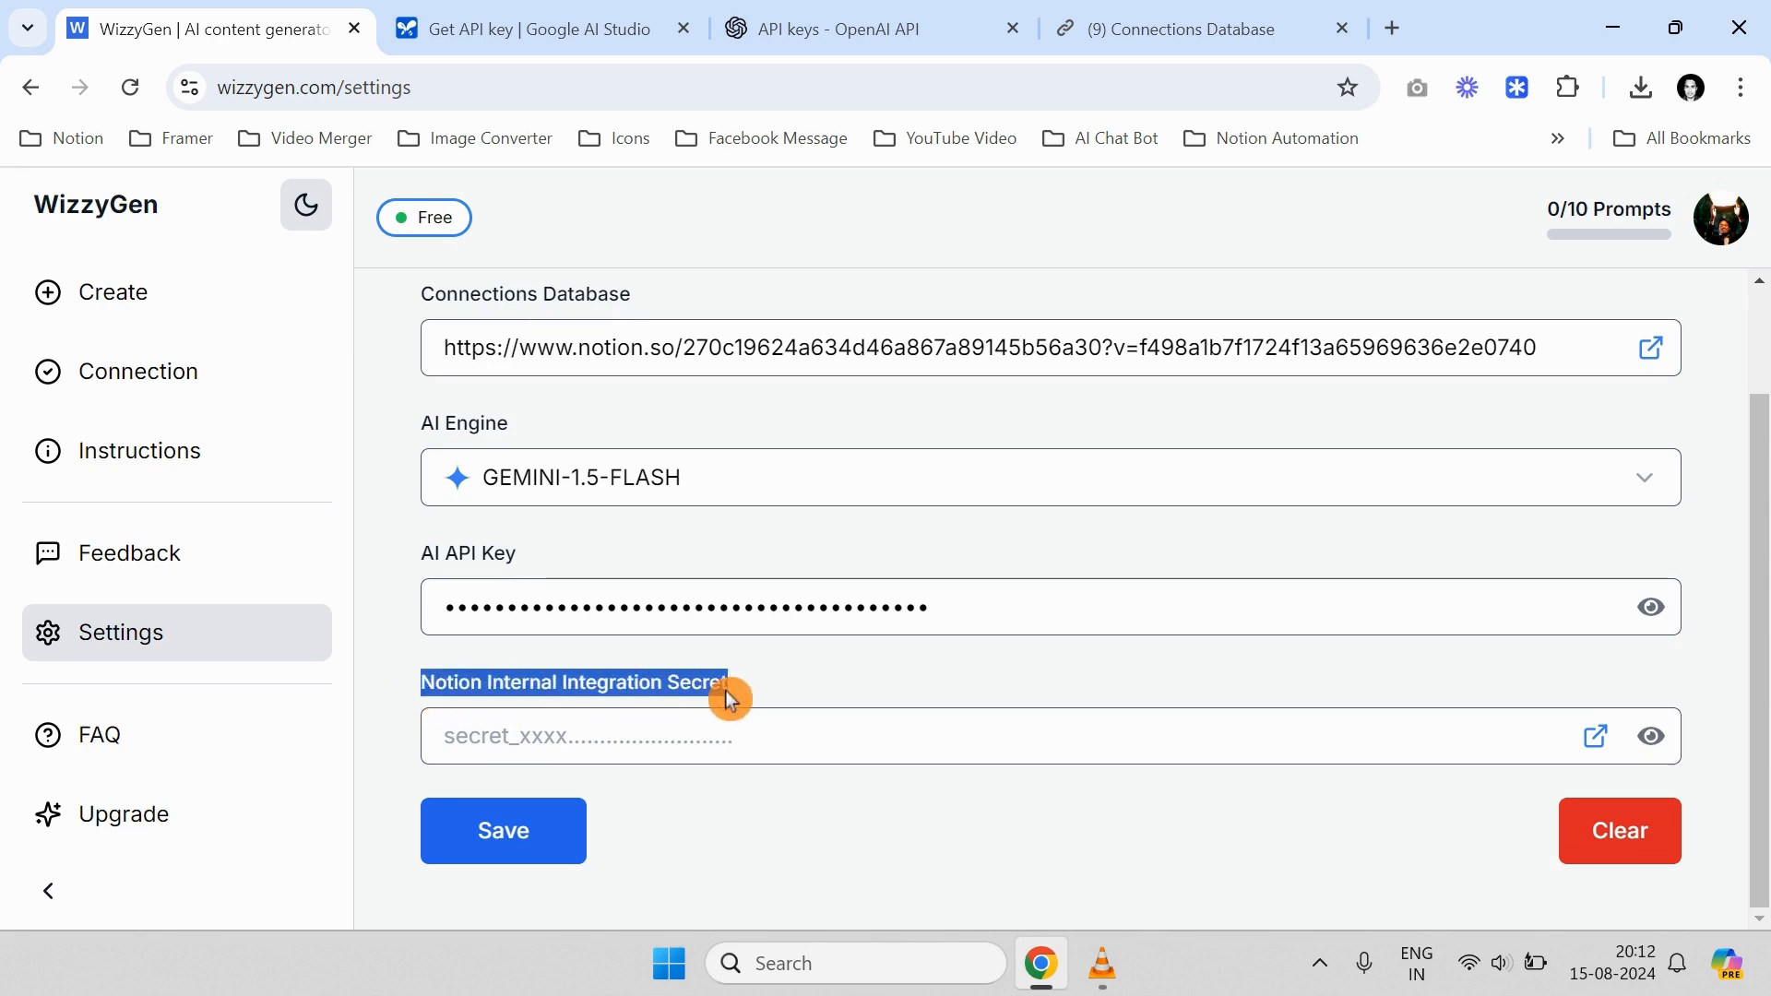
left_click(1597, 737)
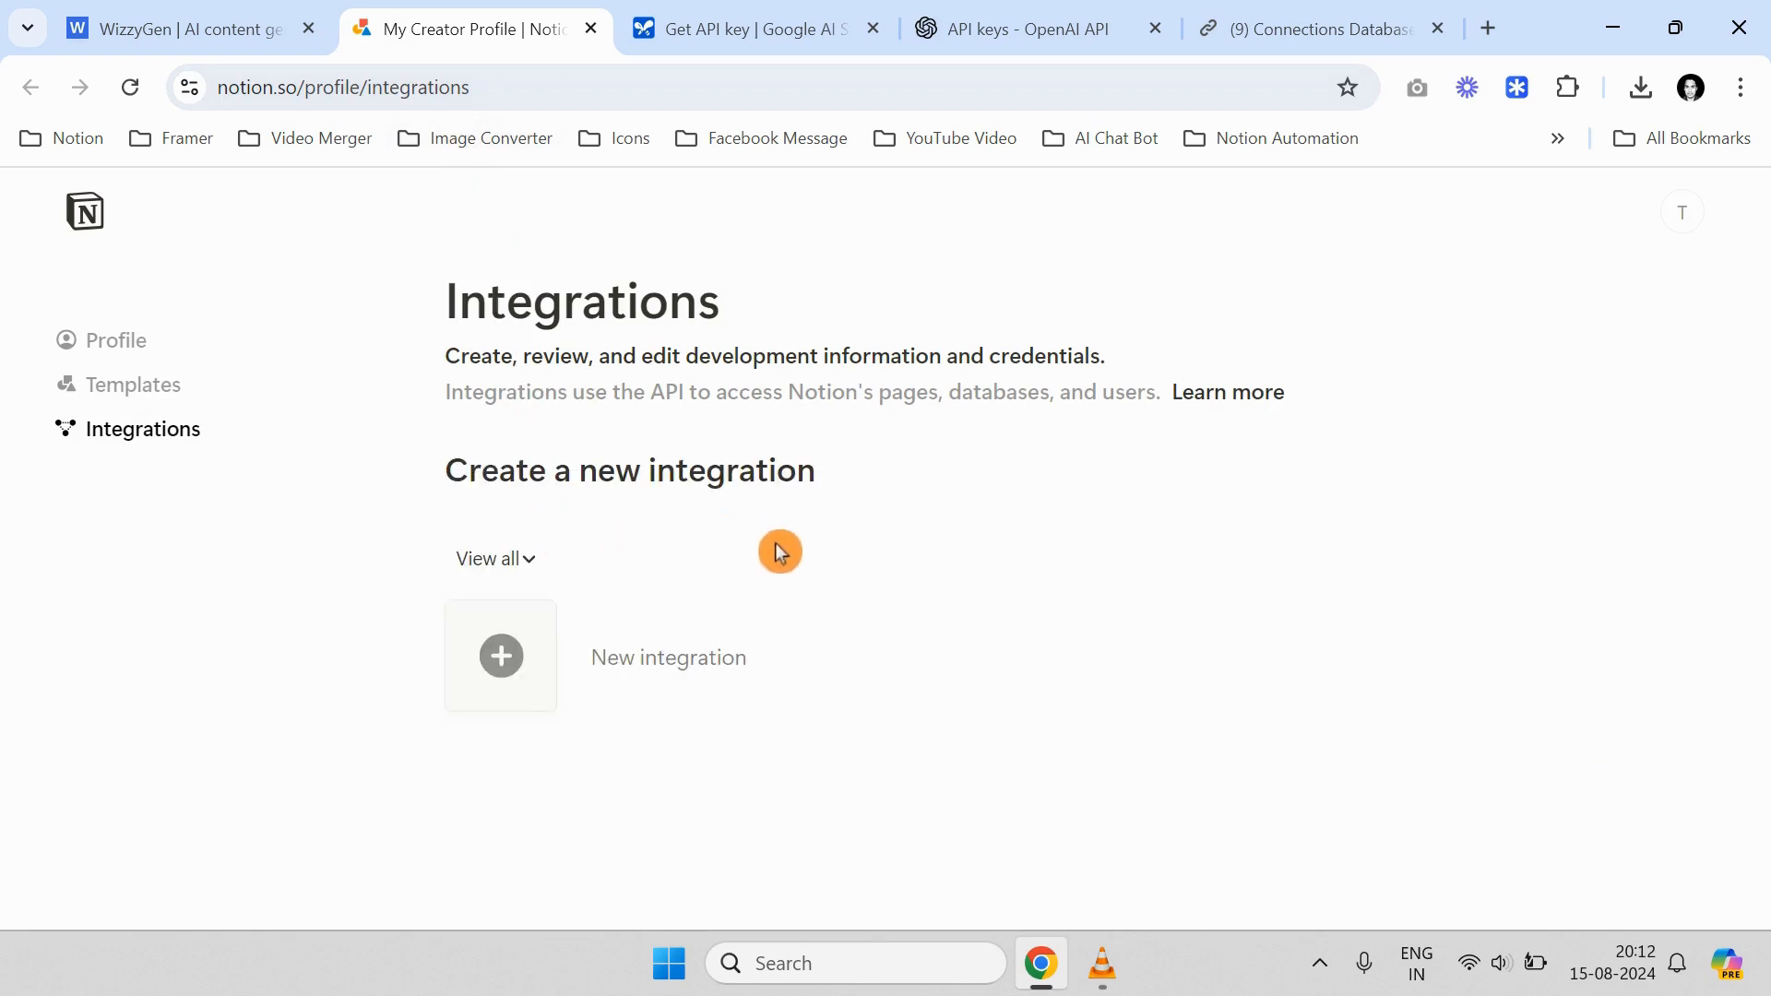
Start a new Notion integration and name it Wizzygen Integration
left_click(529, 688)
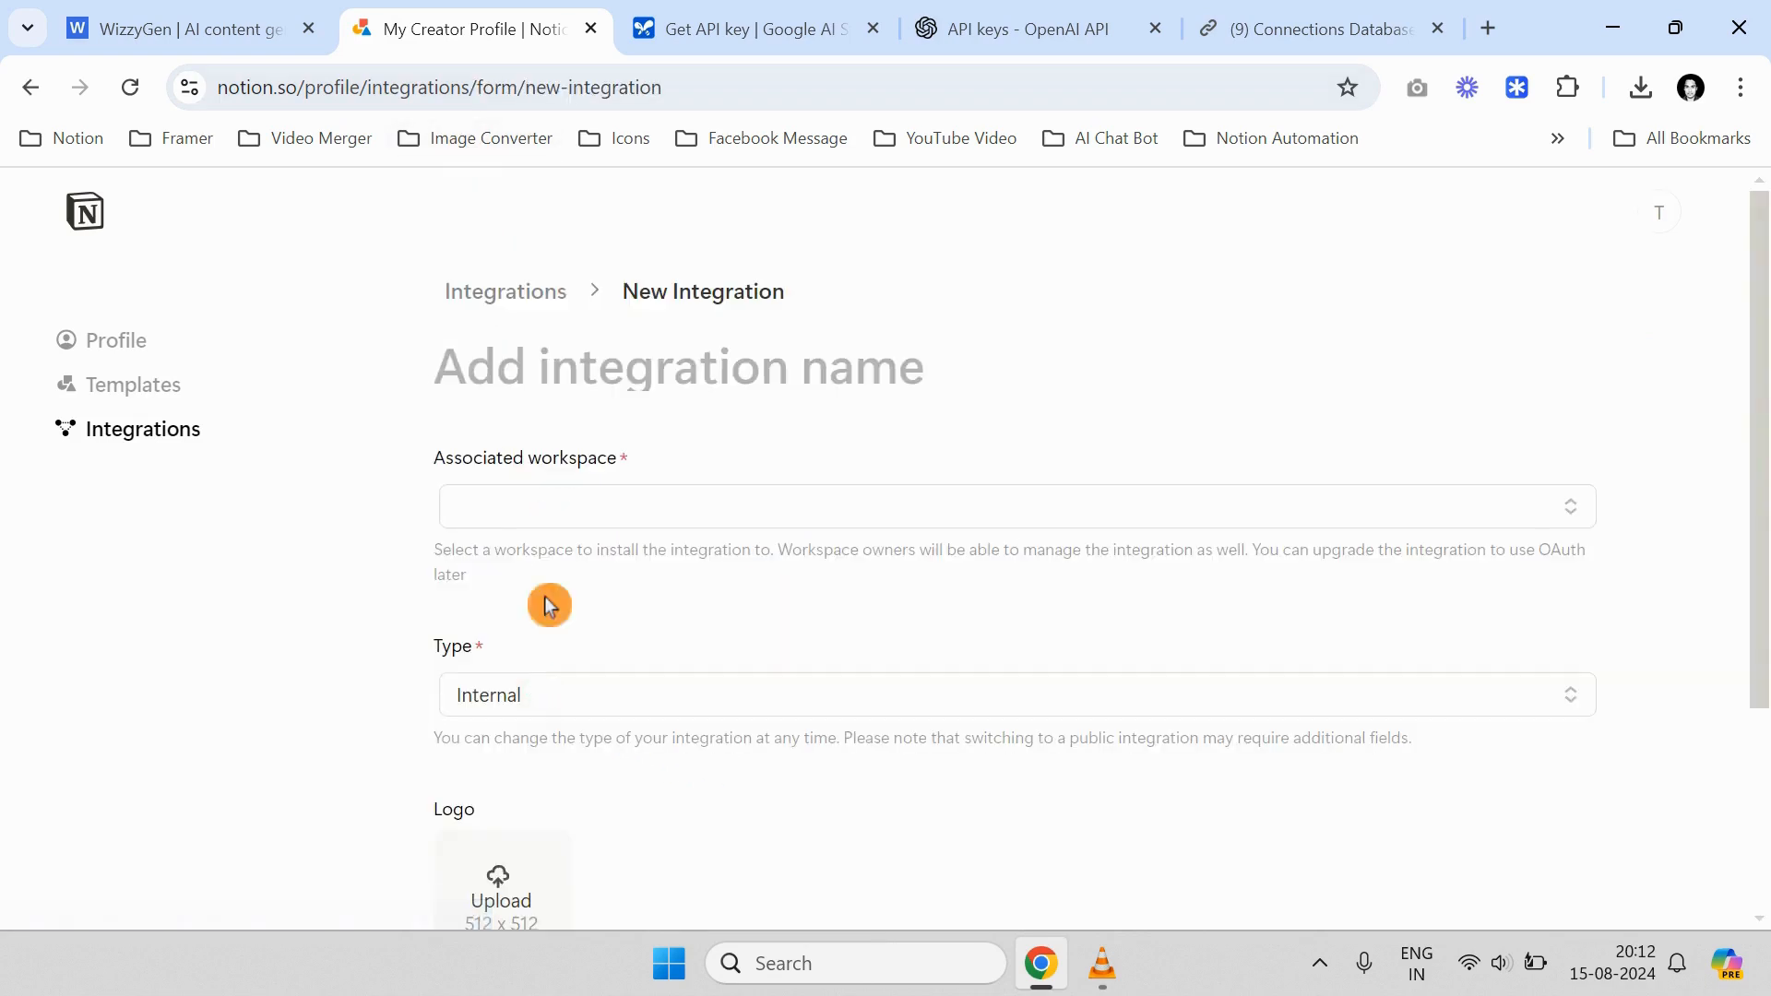
left_click(570, 392)
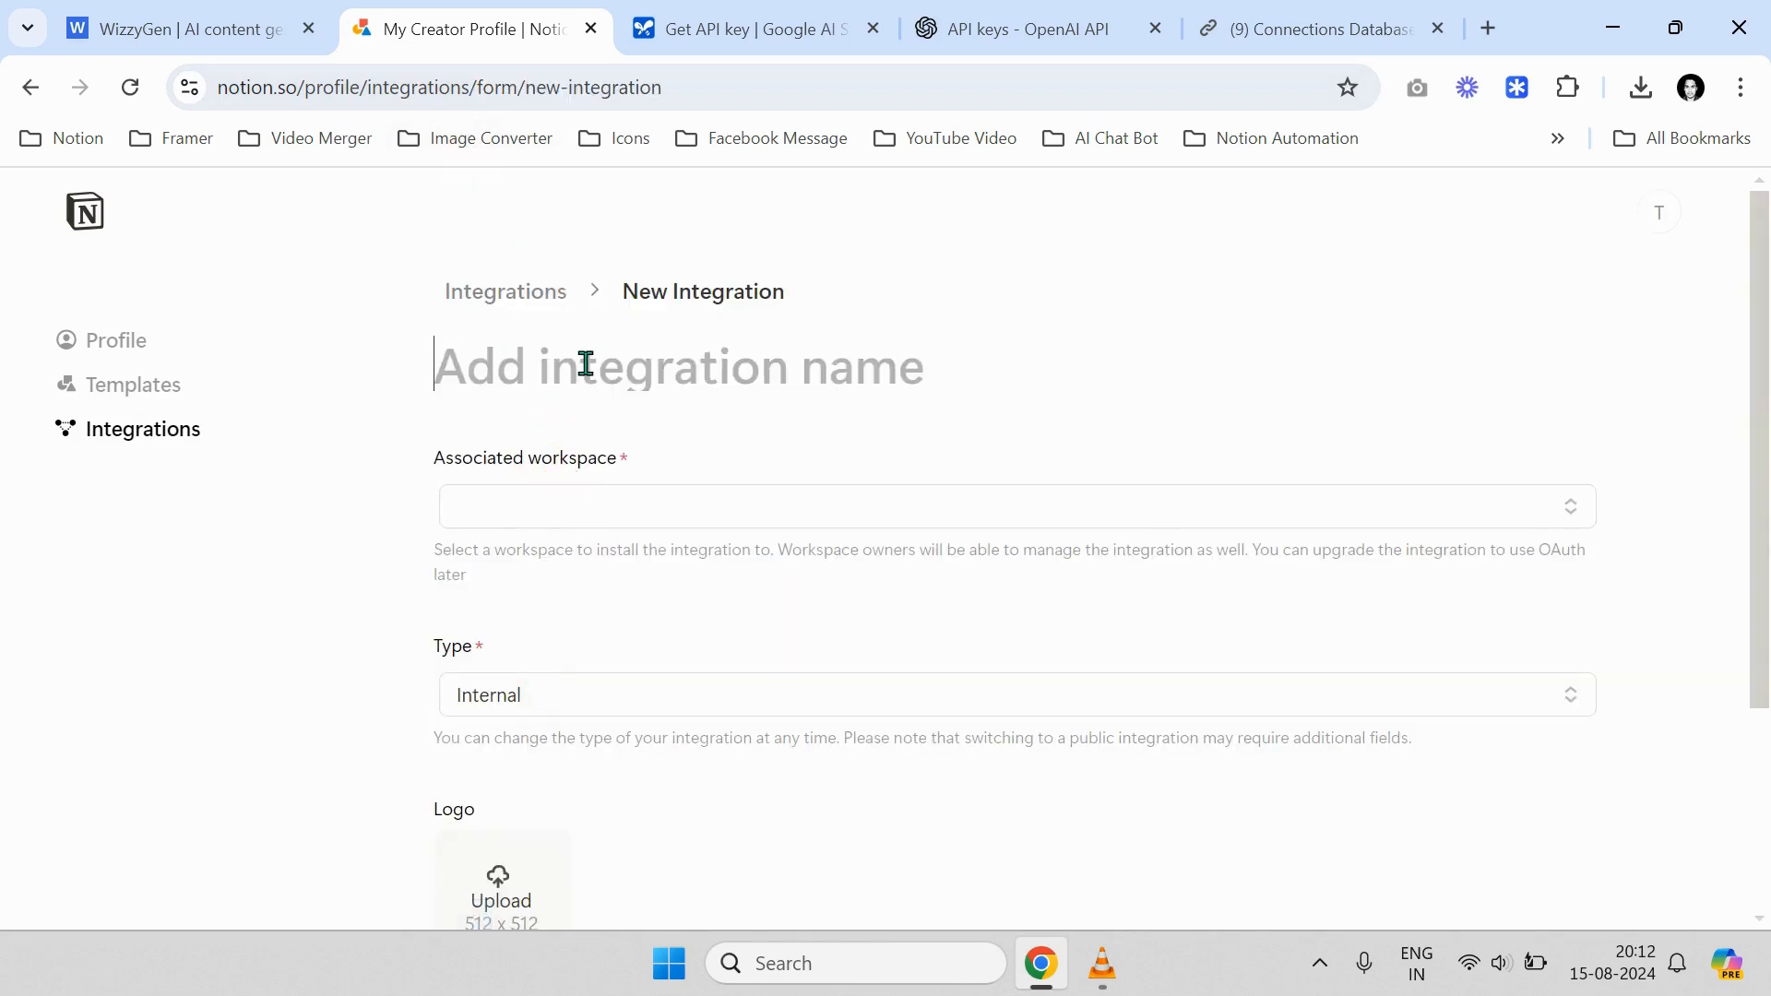
type("Testin")
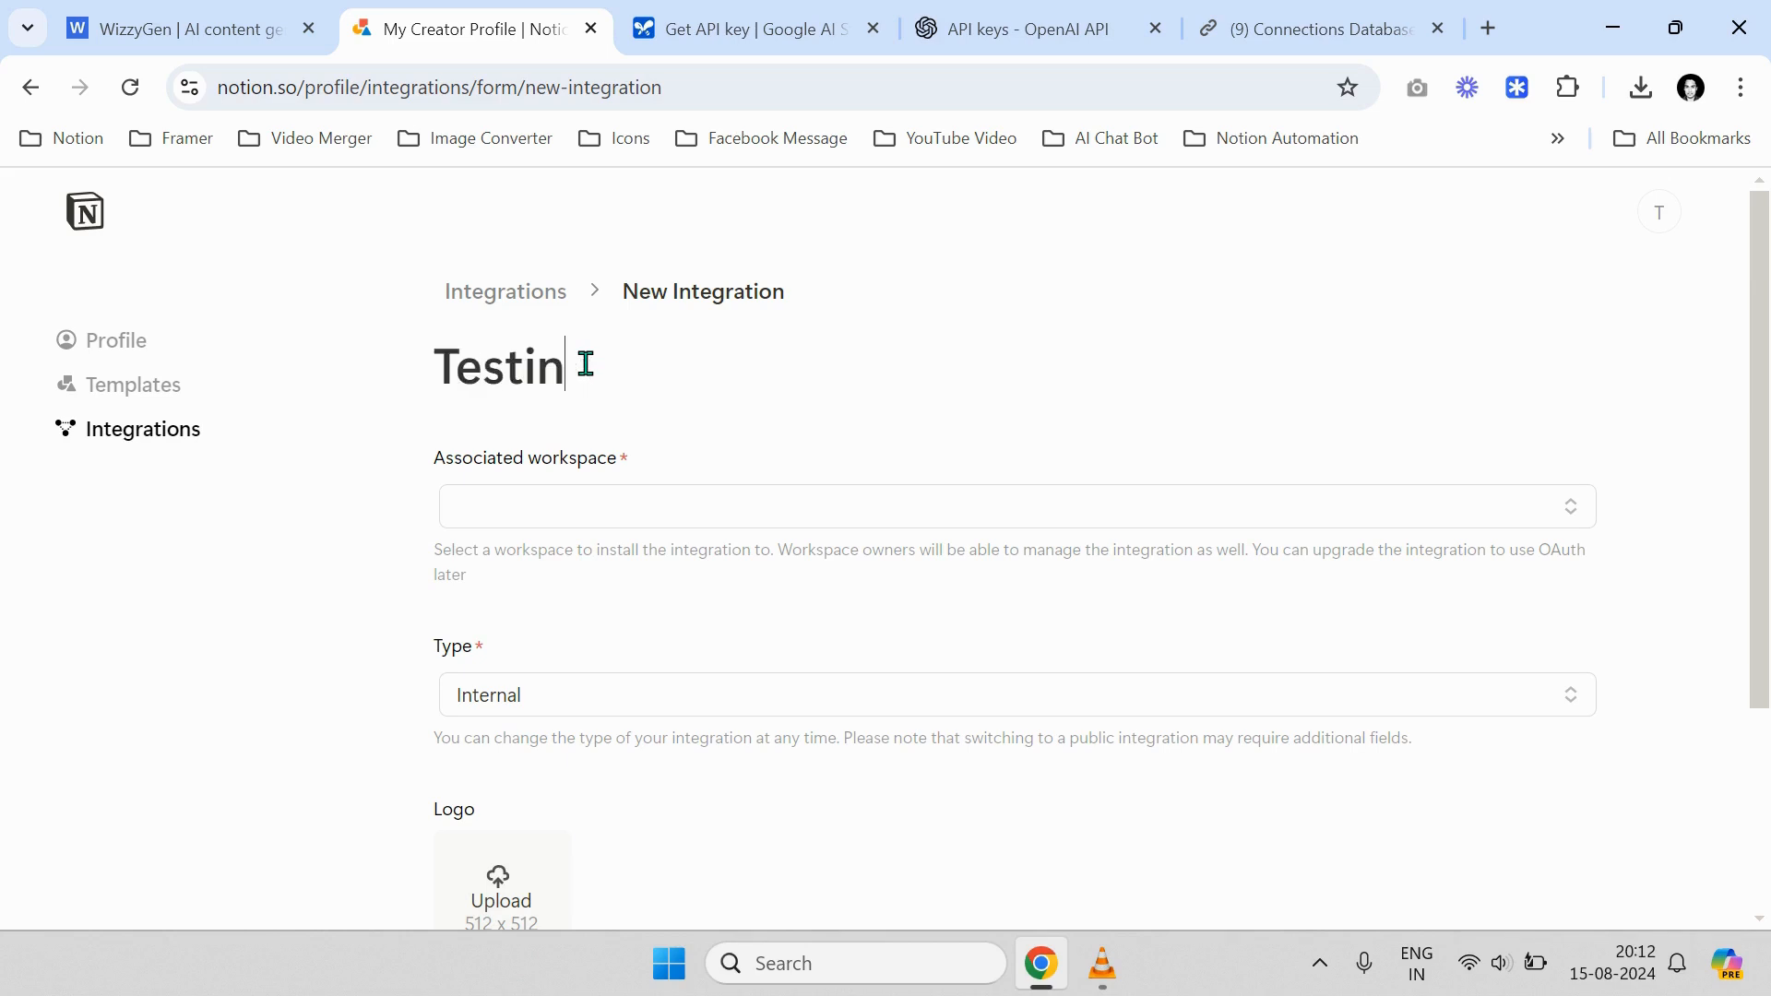
key("ctrl+a")
type("Wizzygen ")
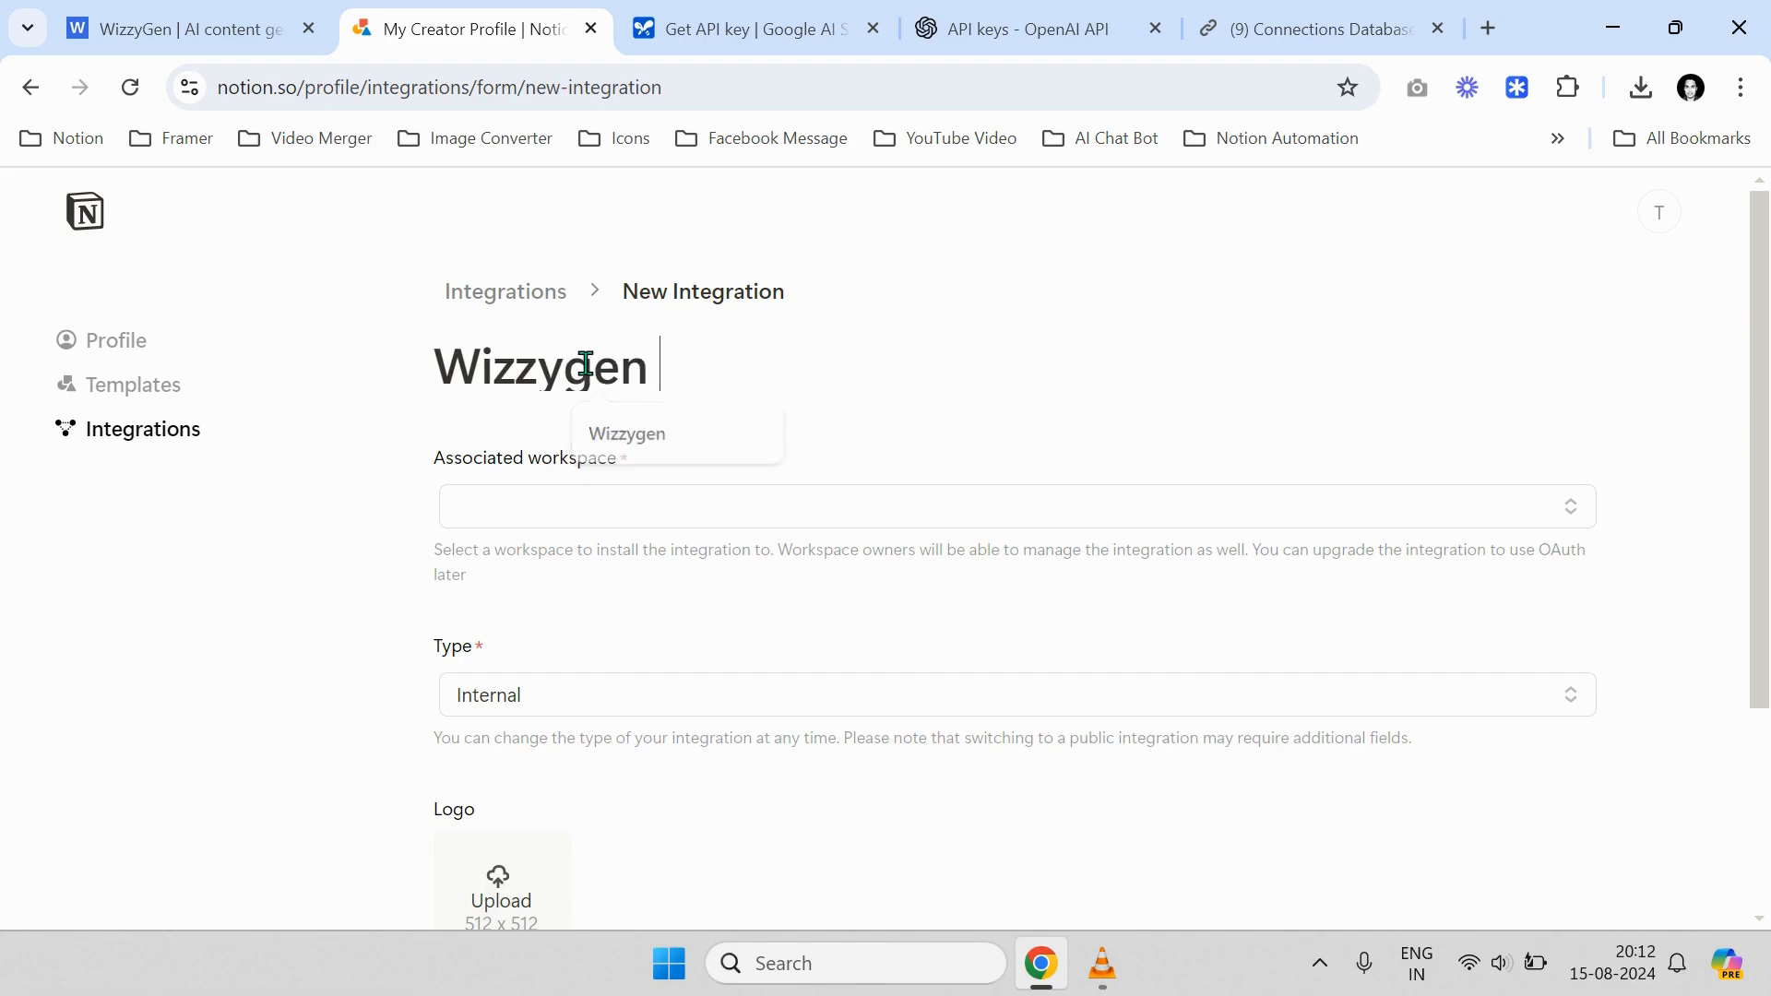
type("Integration")
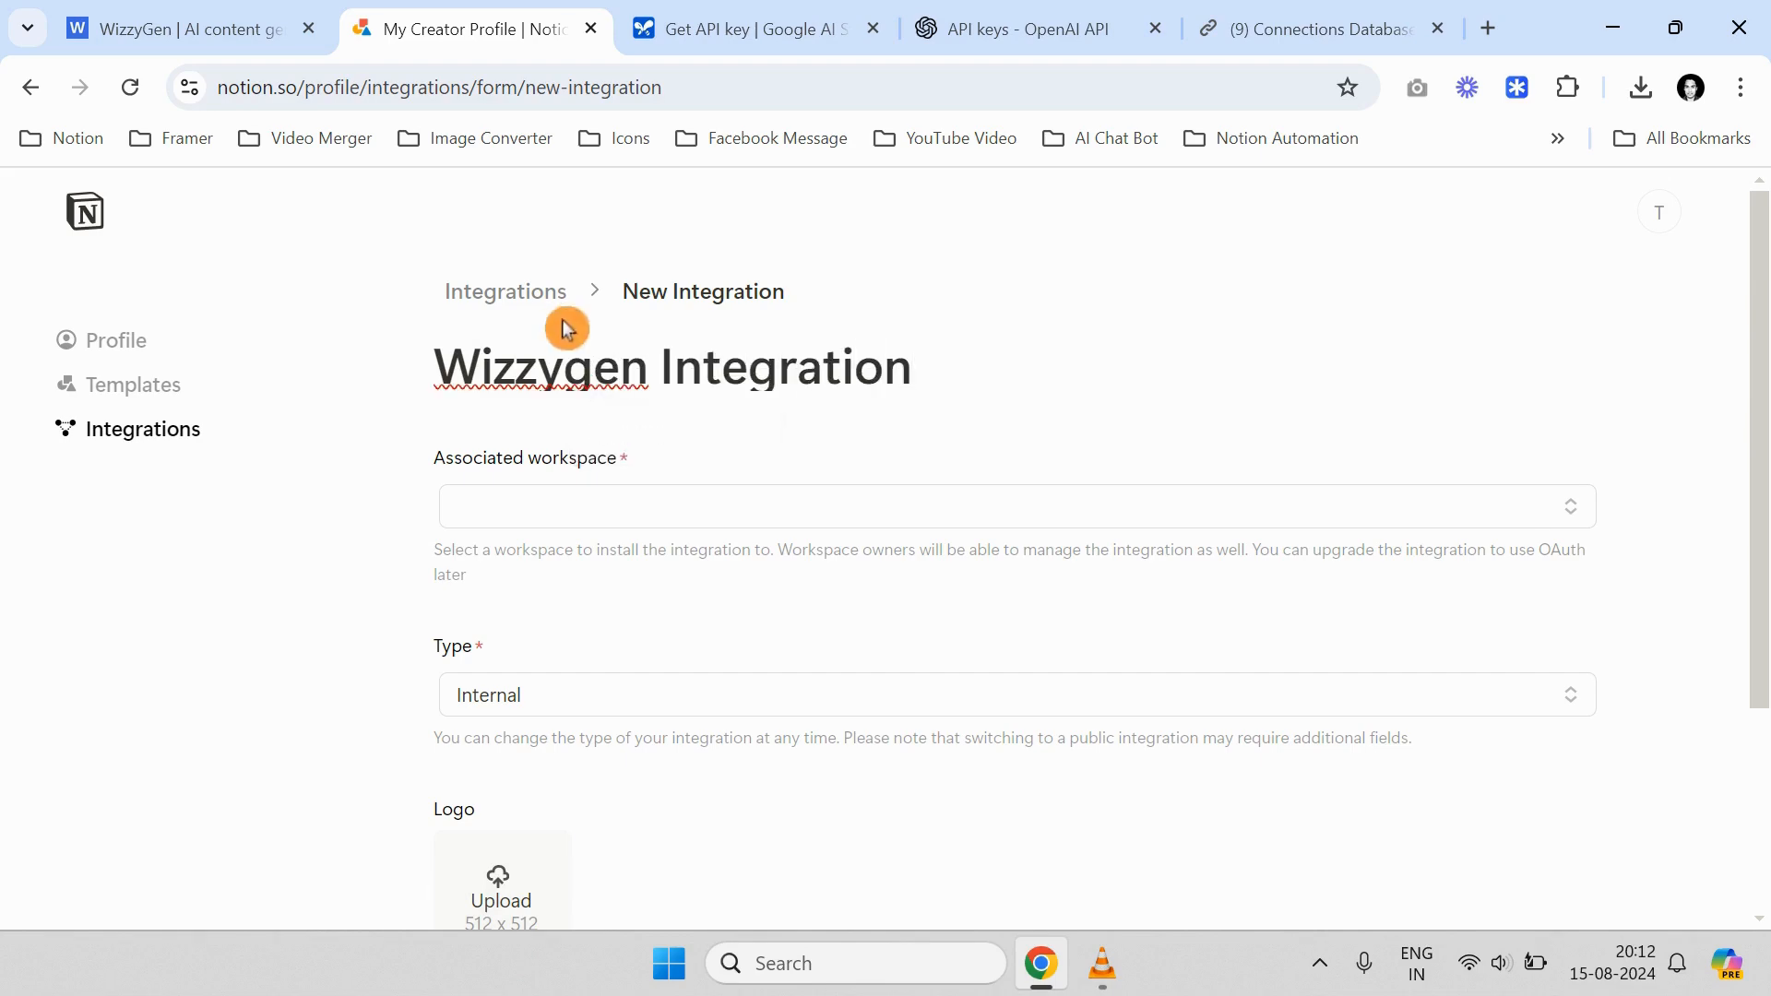
Associate the integration with The Accountant Guy workspace and save it as an Internal integration
left_click(639, 525)
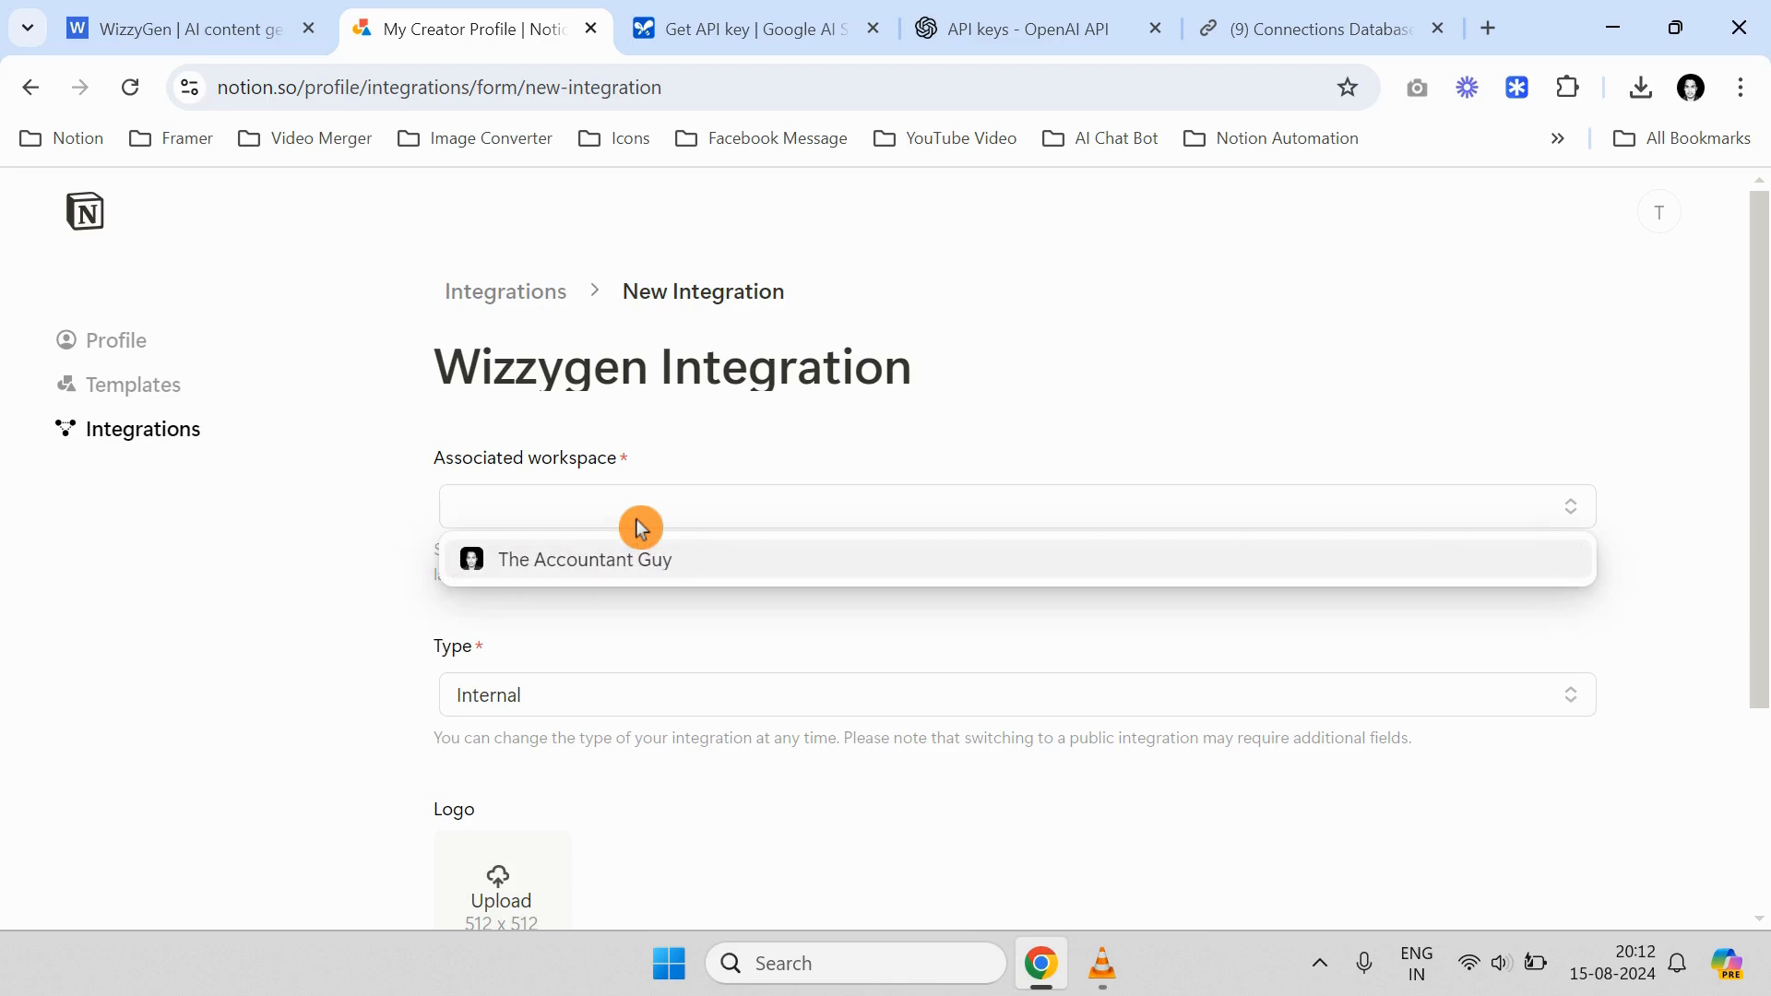
left_click(548, 577)
scroll(545, 572, "down", 3)
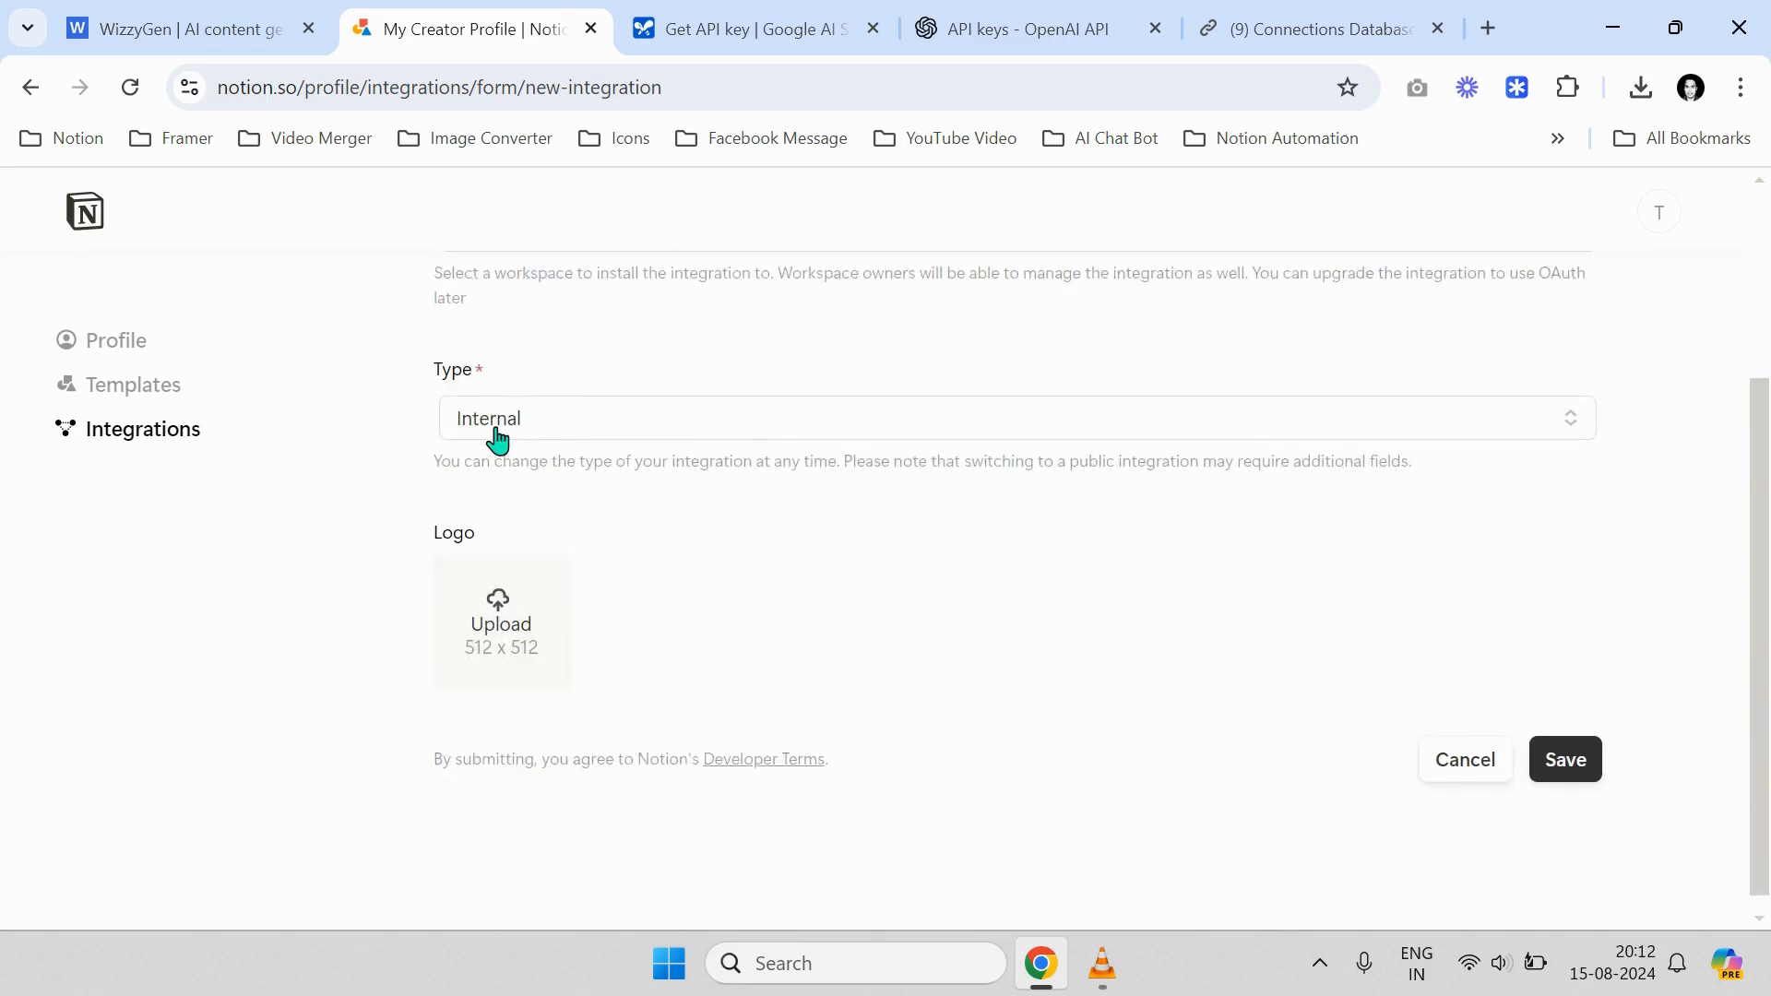
left_click(1522, 752)
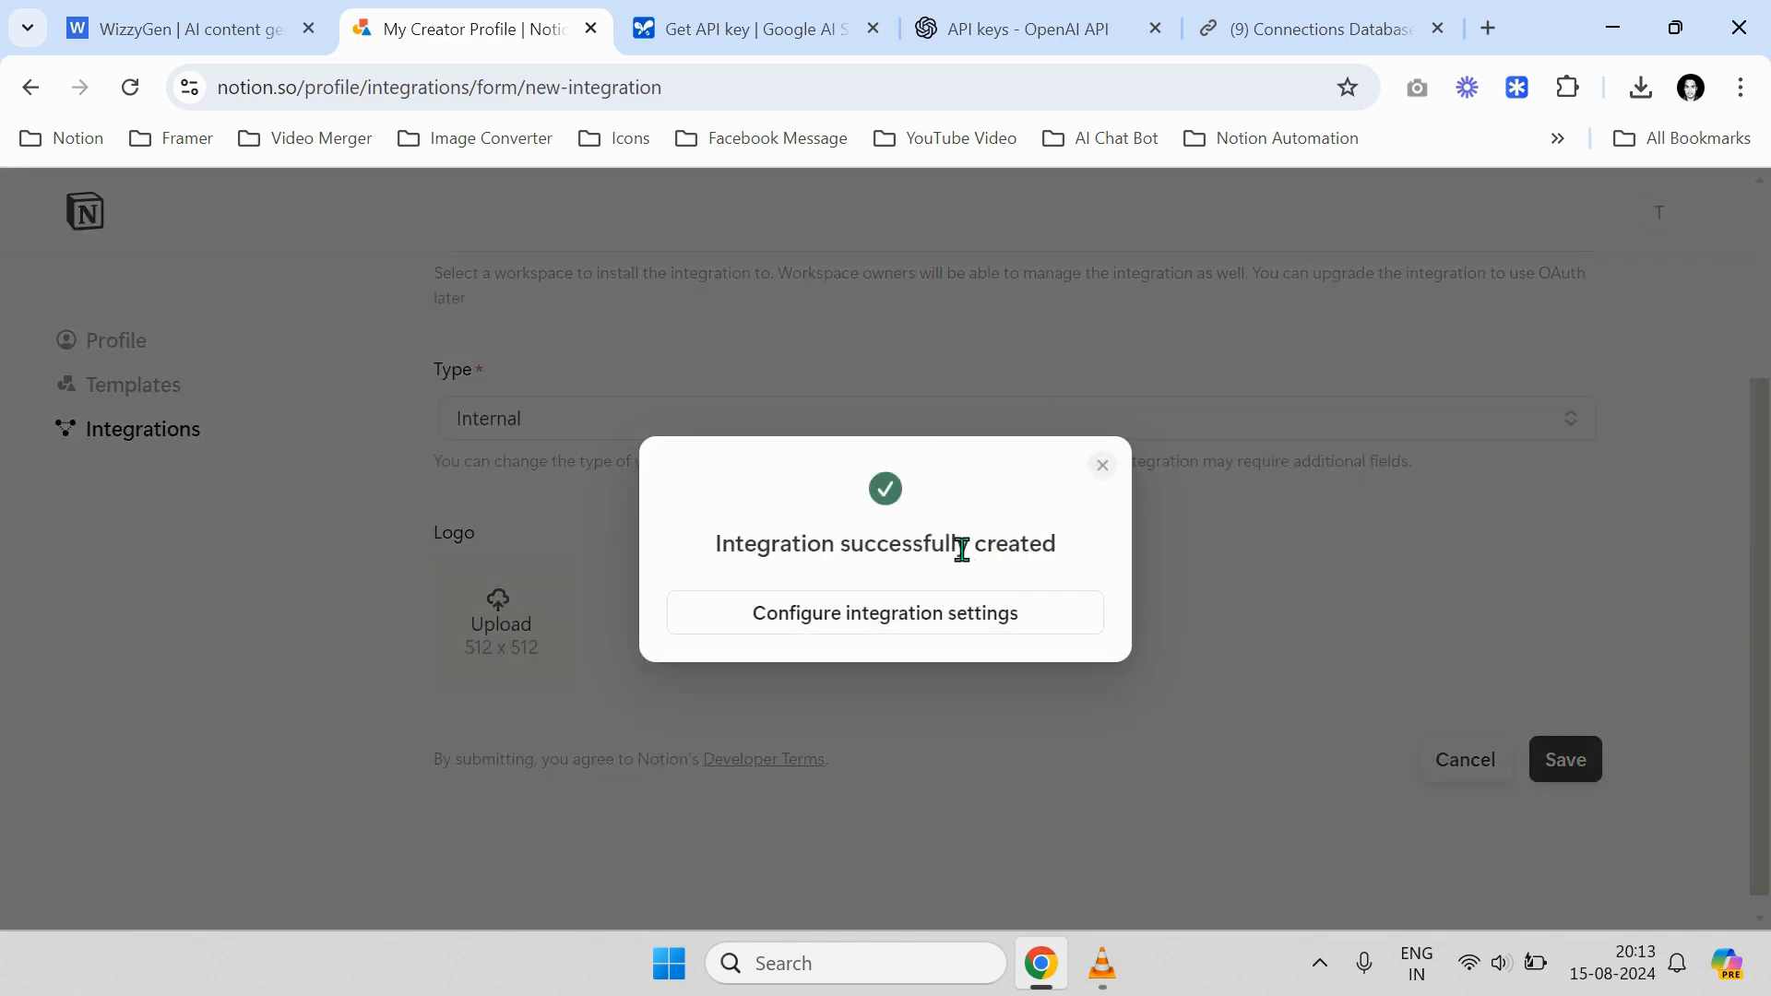
Open the new integration's configuration settings, reveal its Internal Integration Secret and copy it
left_click(817, 618)
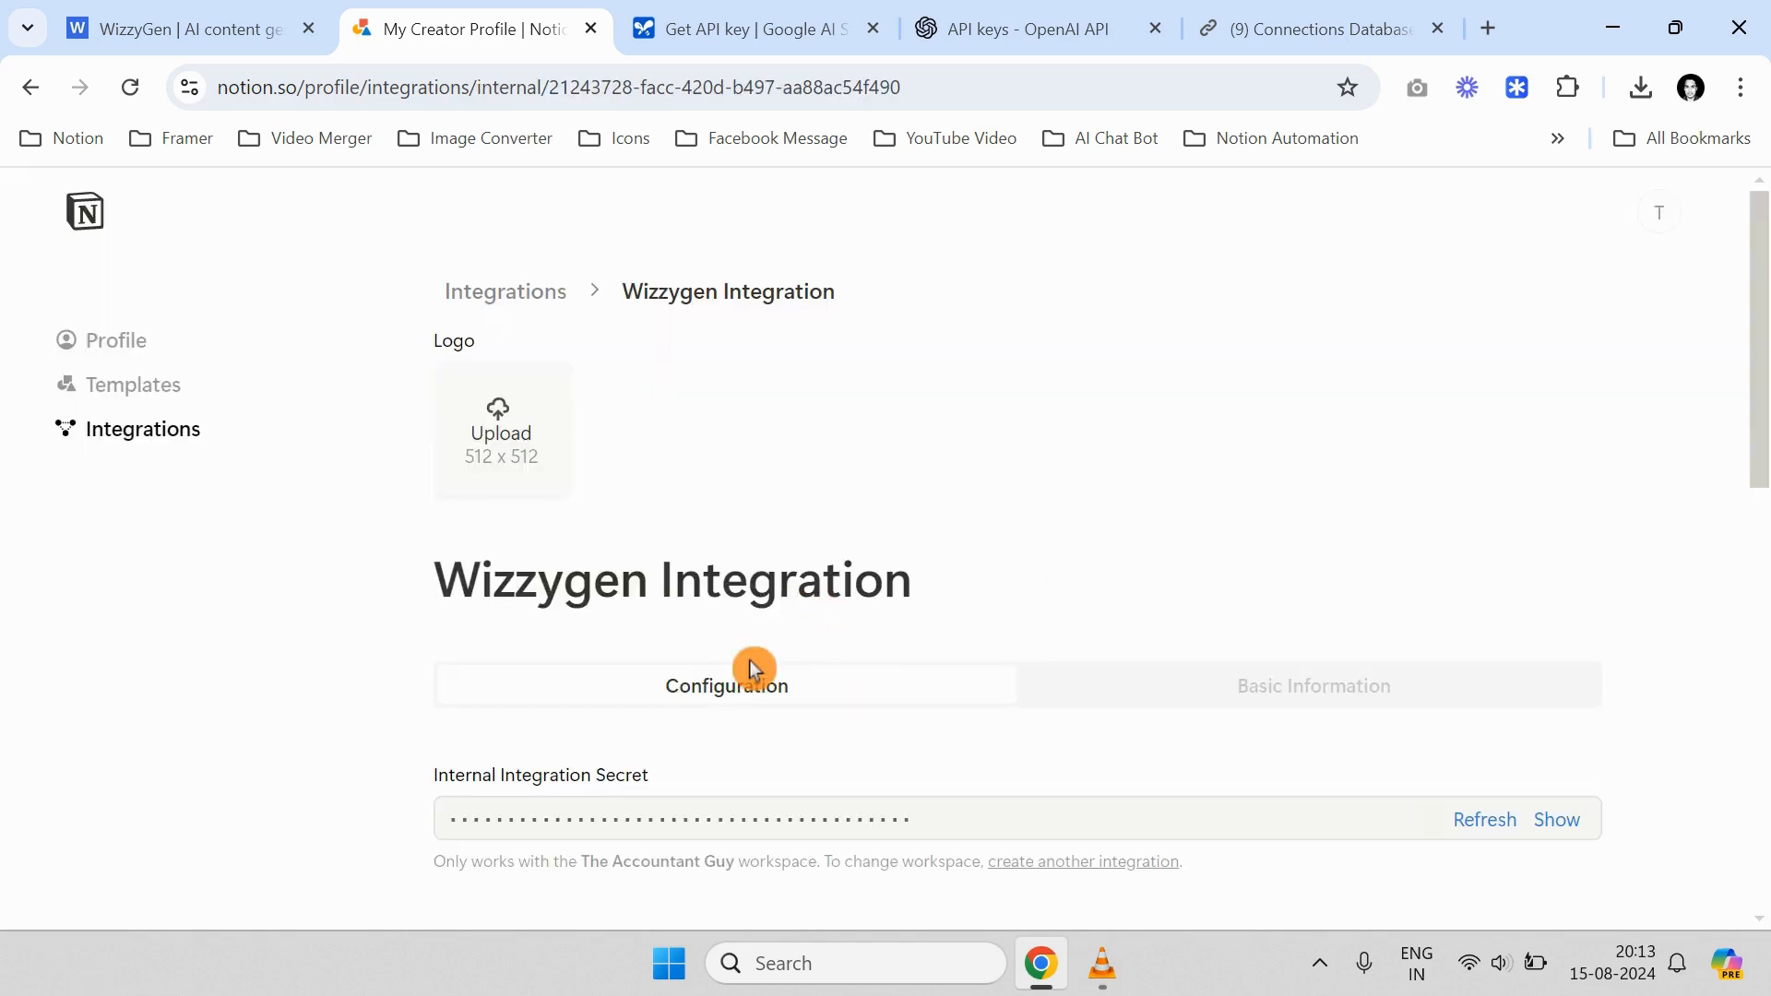
scroll(748, 660, "down", 3)
left_click_drag(444, 502, 655, 512)
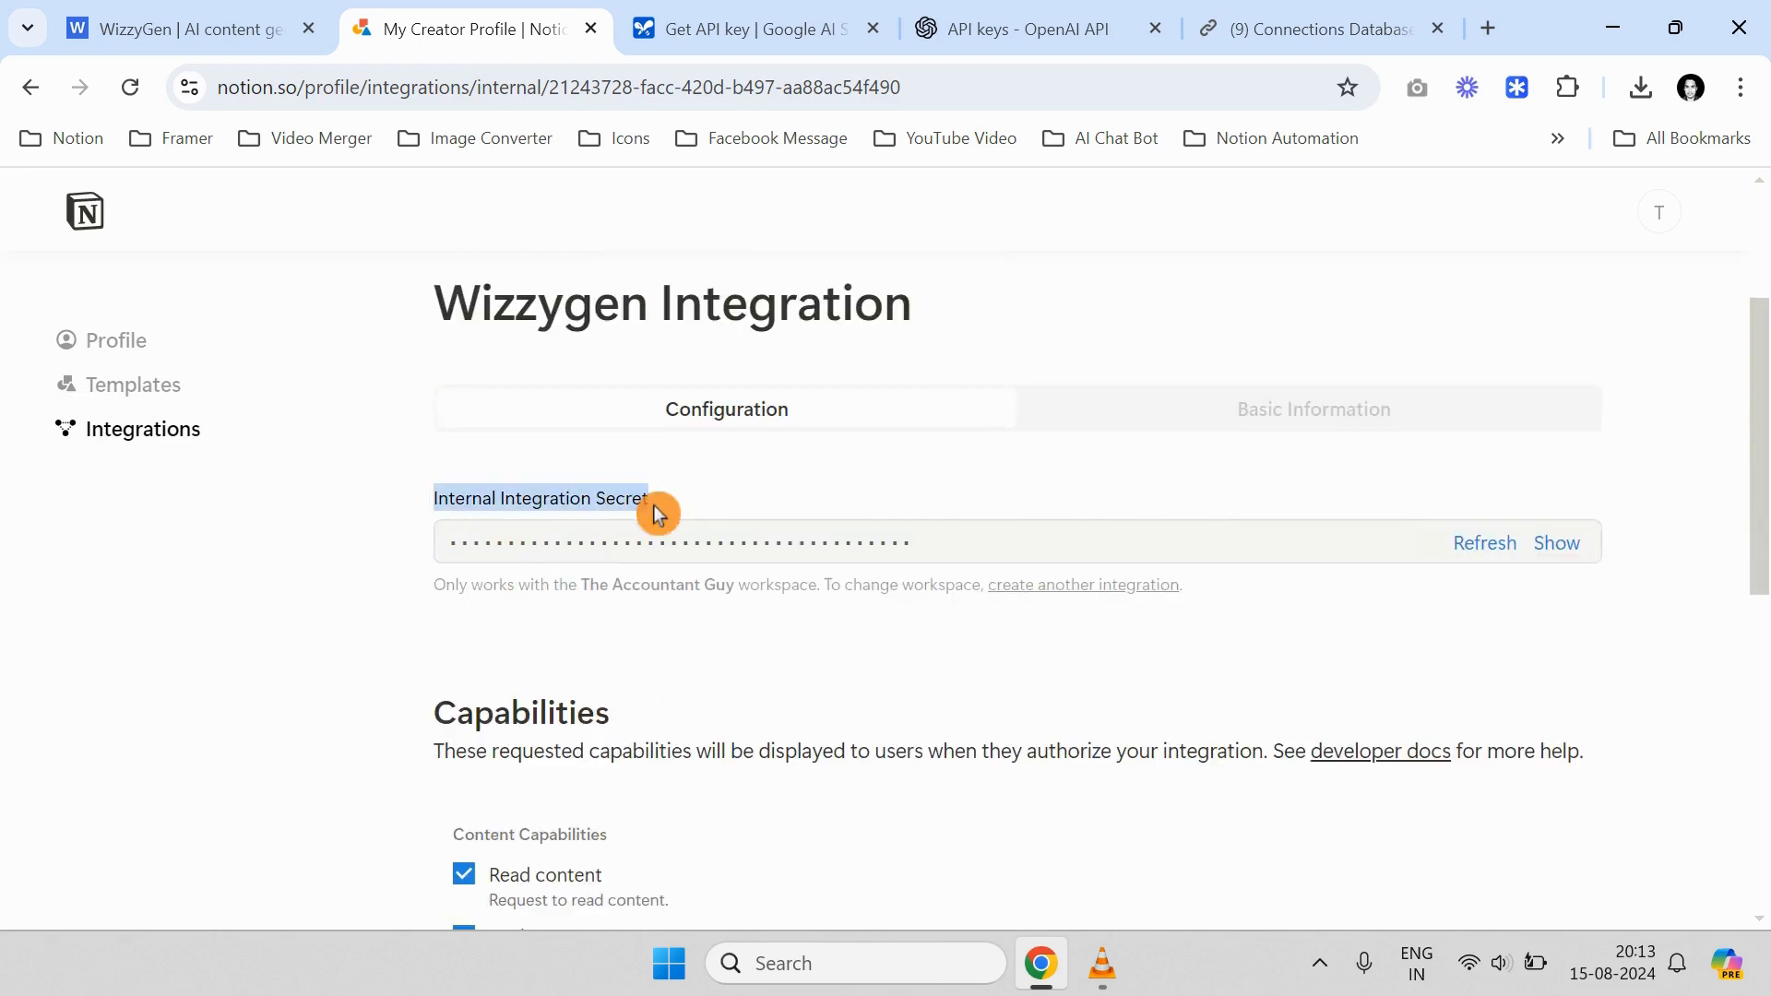
left_click(1560, 547)
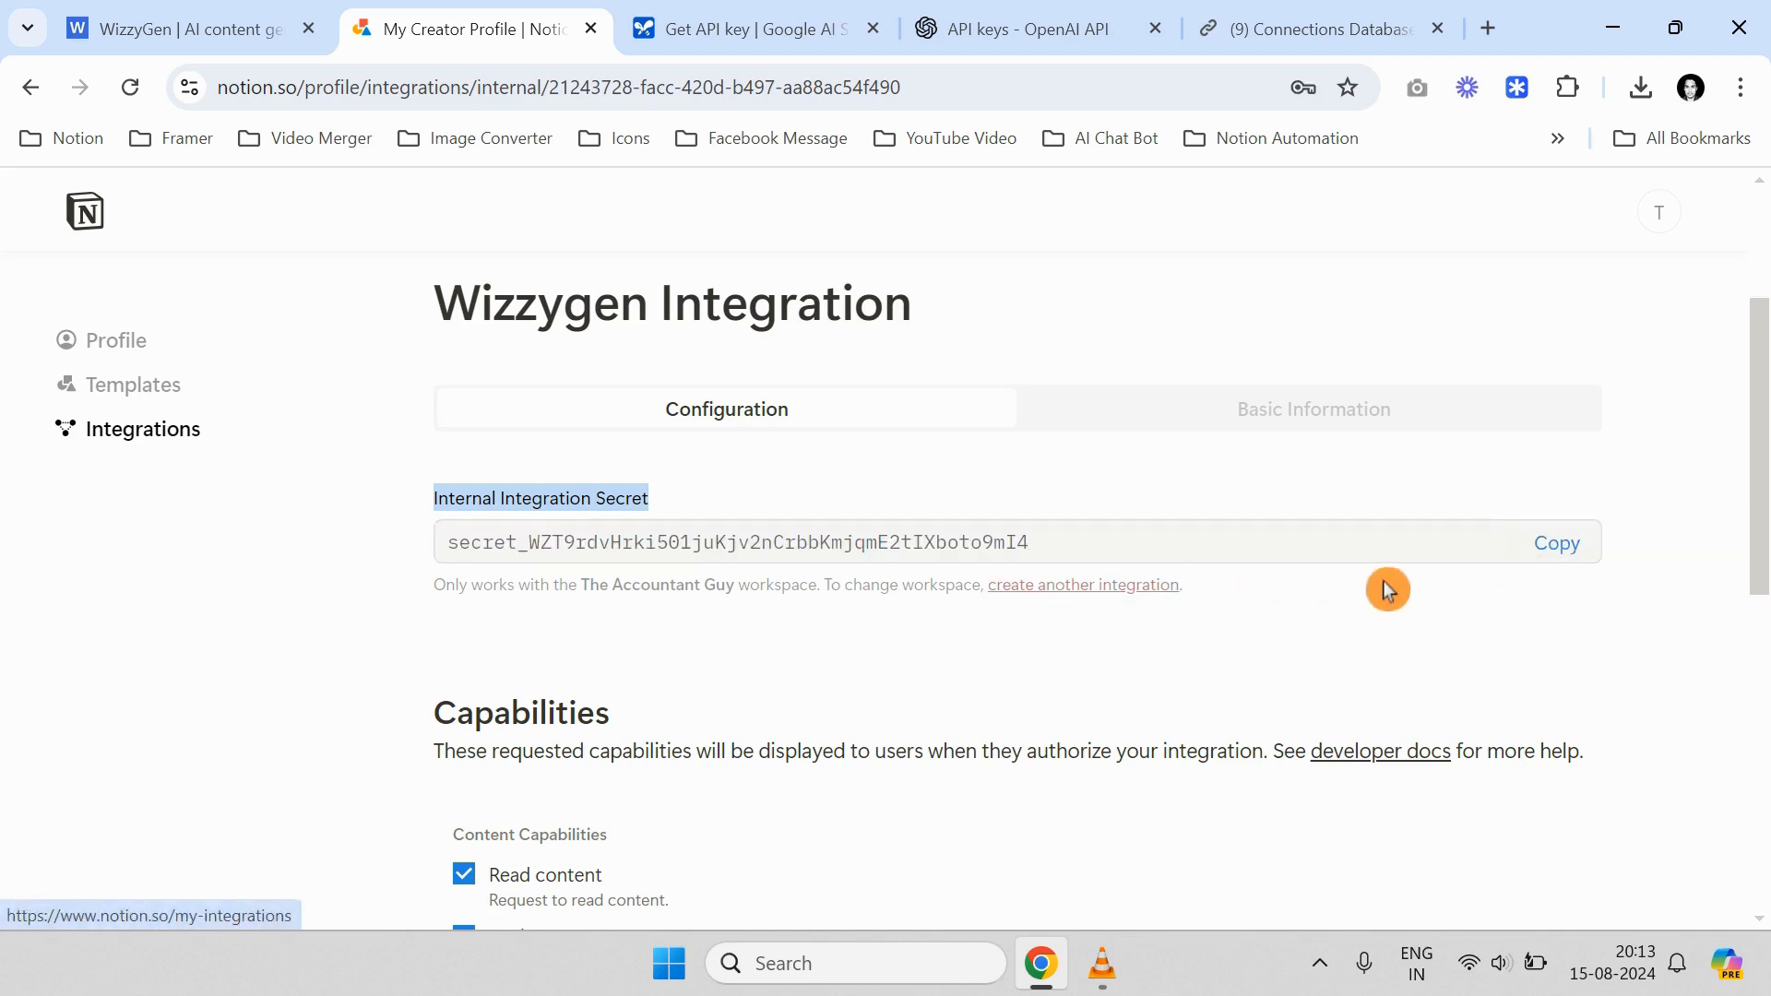
left_click(1555, 548)
Paste the copied secret into WizzyGen's Notion Internal Integration Secret setting and save the settings
left_click(274, 11)
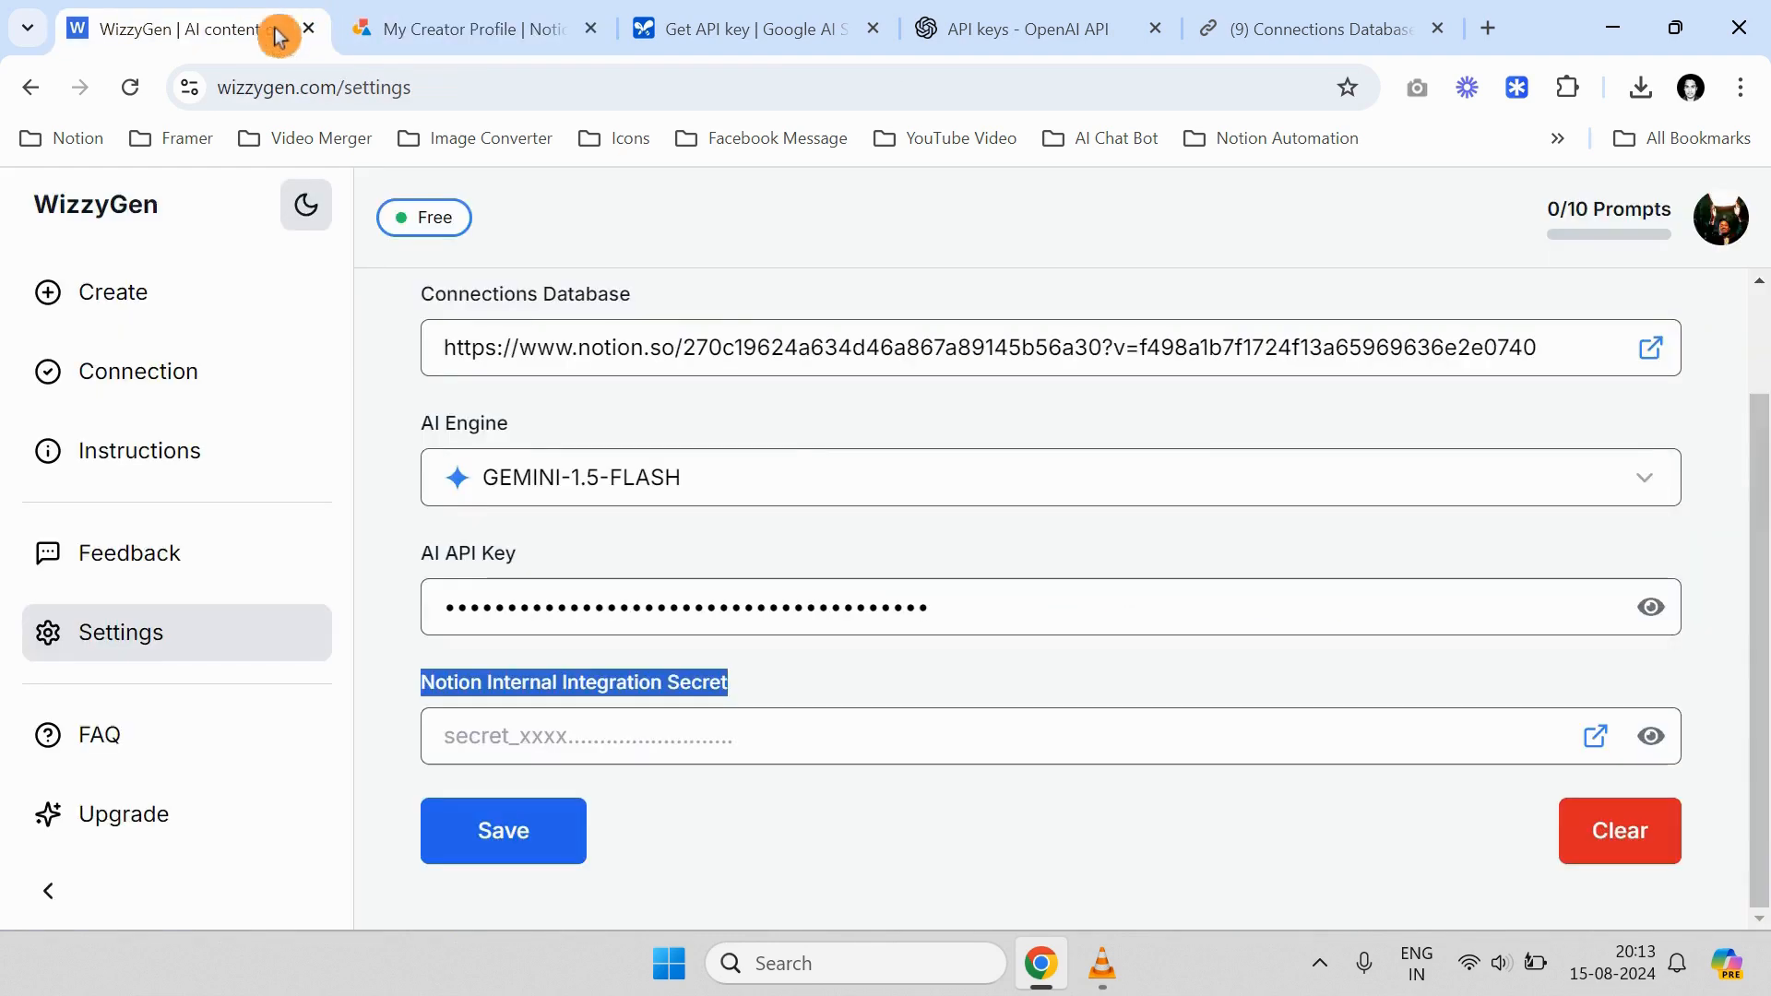
left_click(575, 738)
key("ctrl+v")
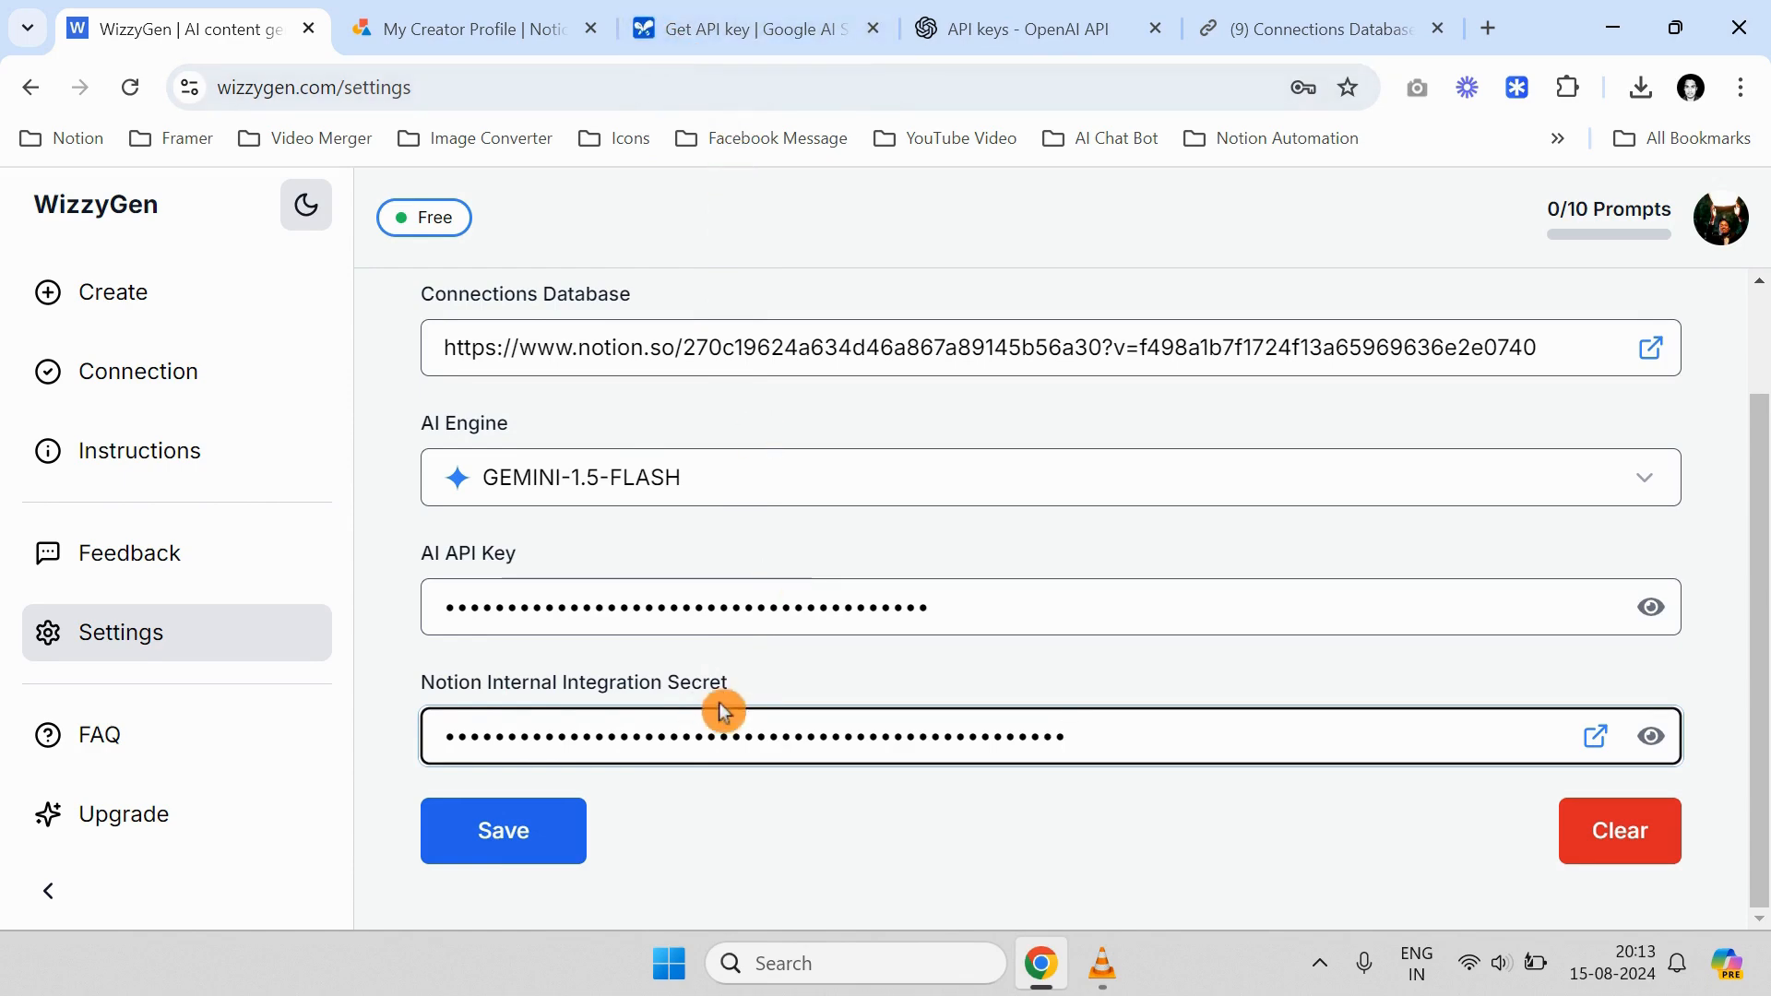
left_click(516, 19)
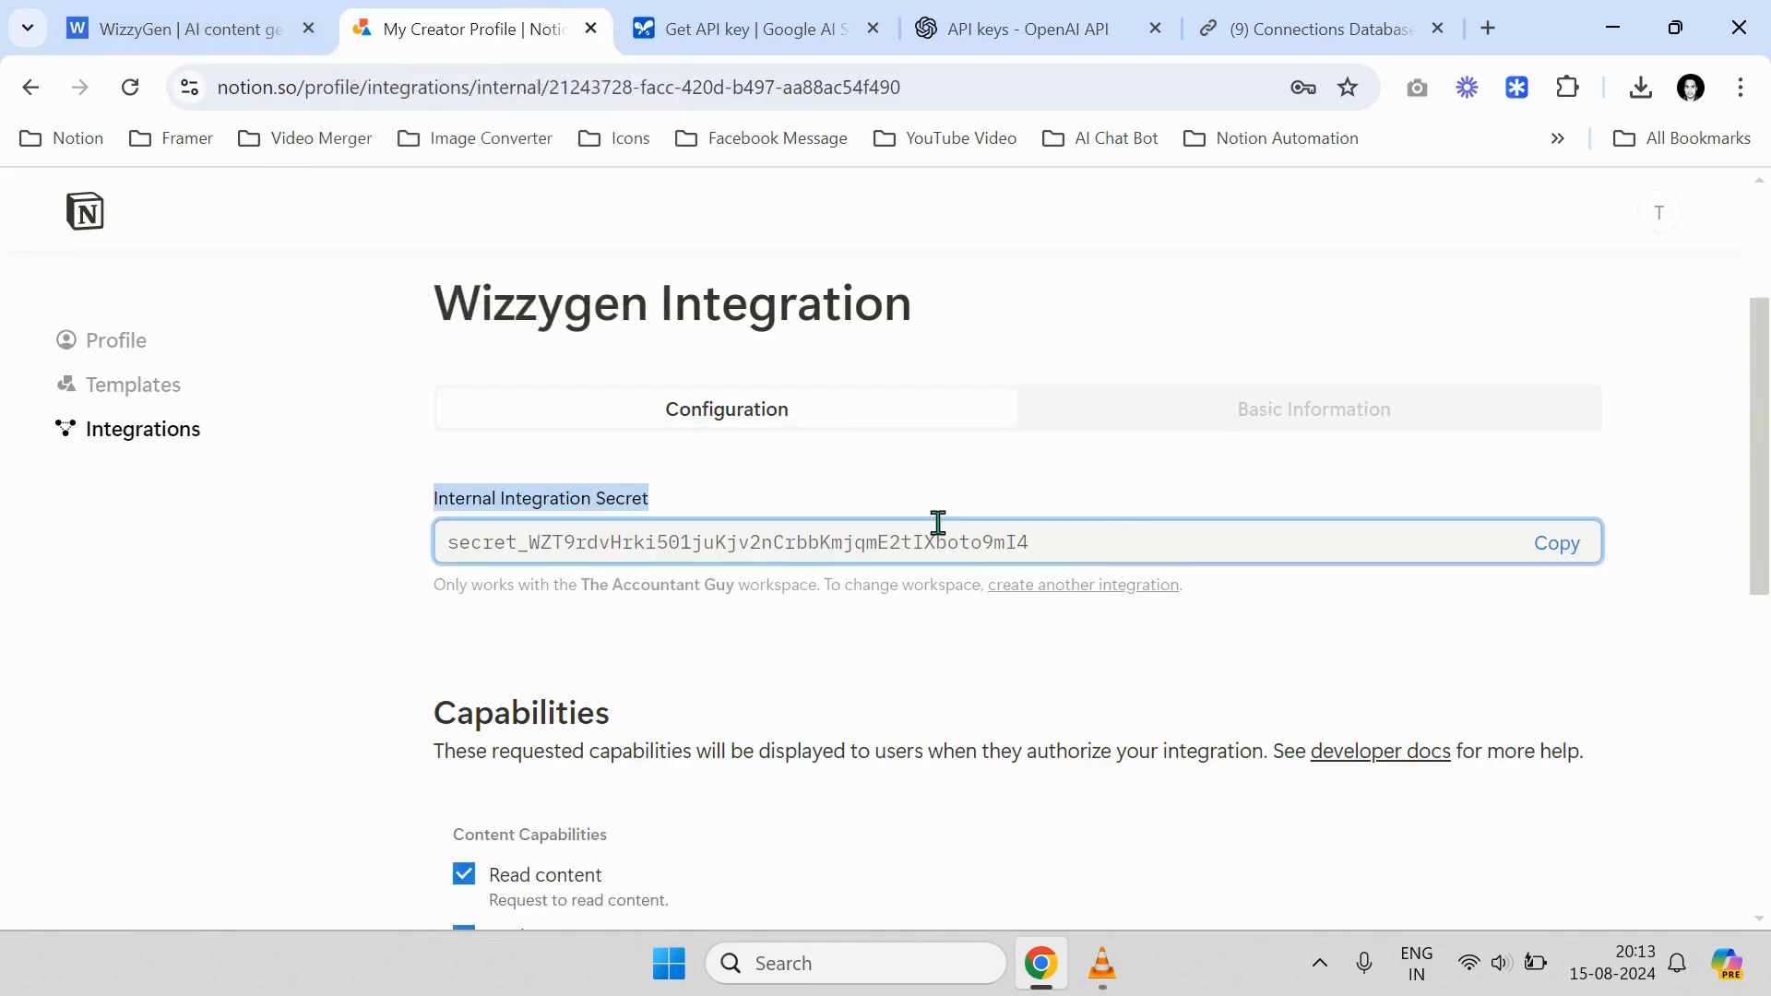
left_click(205, 16)
left_click(205, 17)
scroll(704, 535, "up", 1)
scroll(701, 499, "down", 1)
left_click(505, 850)
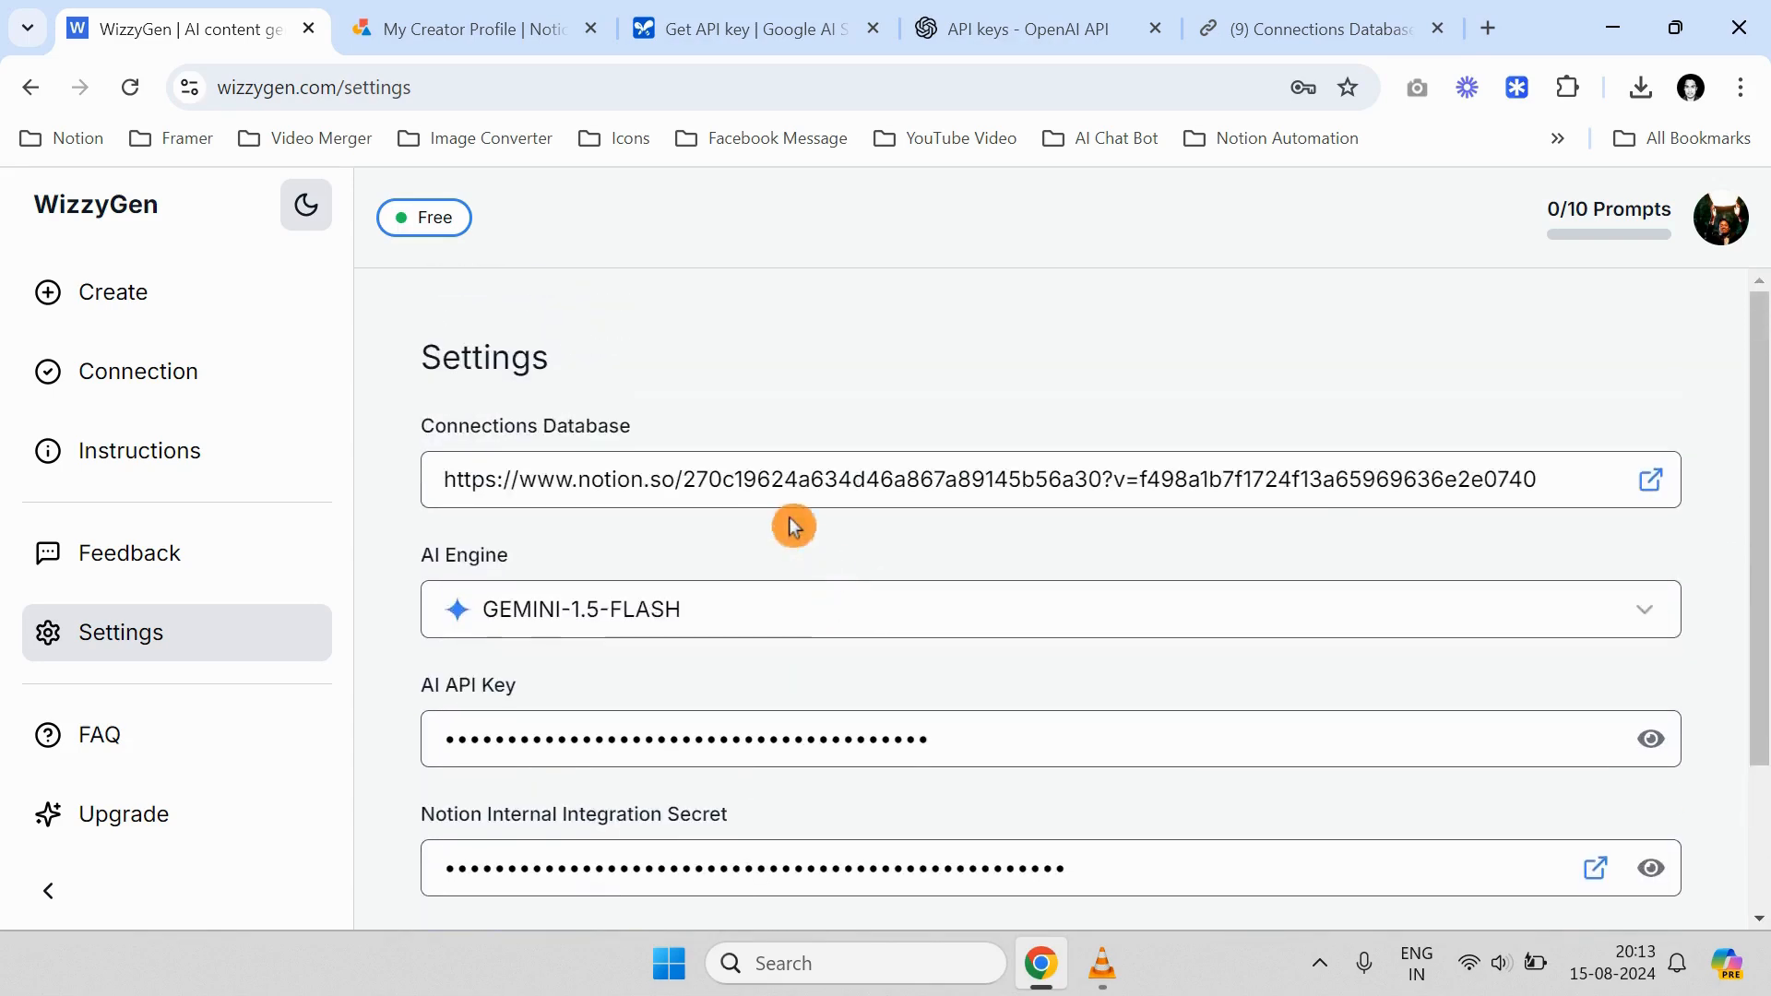
Review the saved WizzyGen settings, including the Connections Database, AI Engine, AI API Key, Notion secret and save status
scroll(773, 701, "down", 2)
scroll(735, 767, "up", 2)
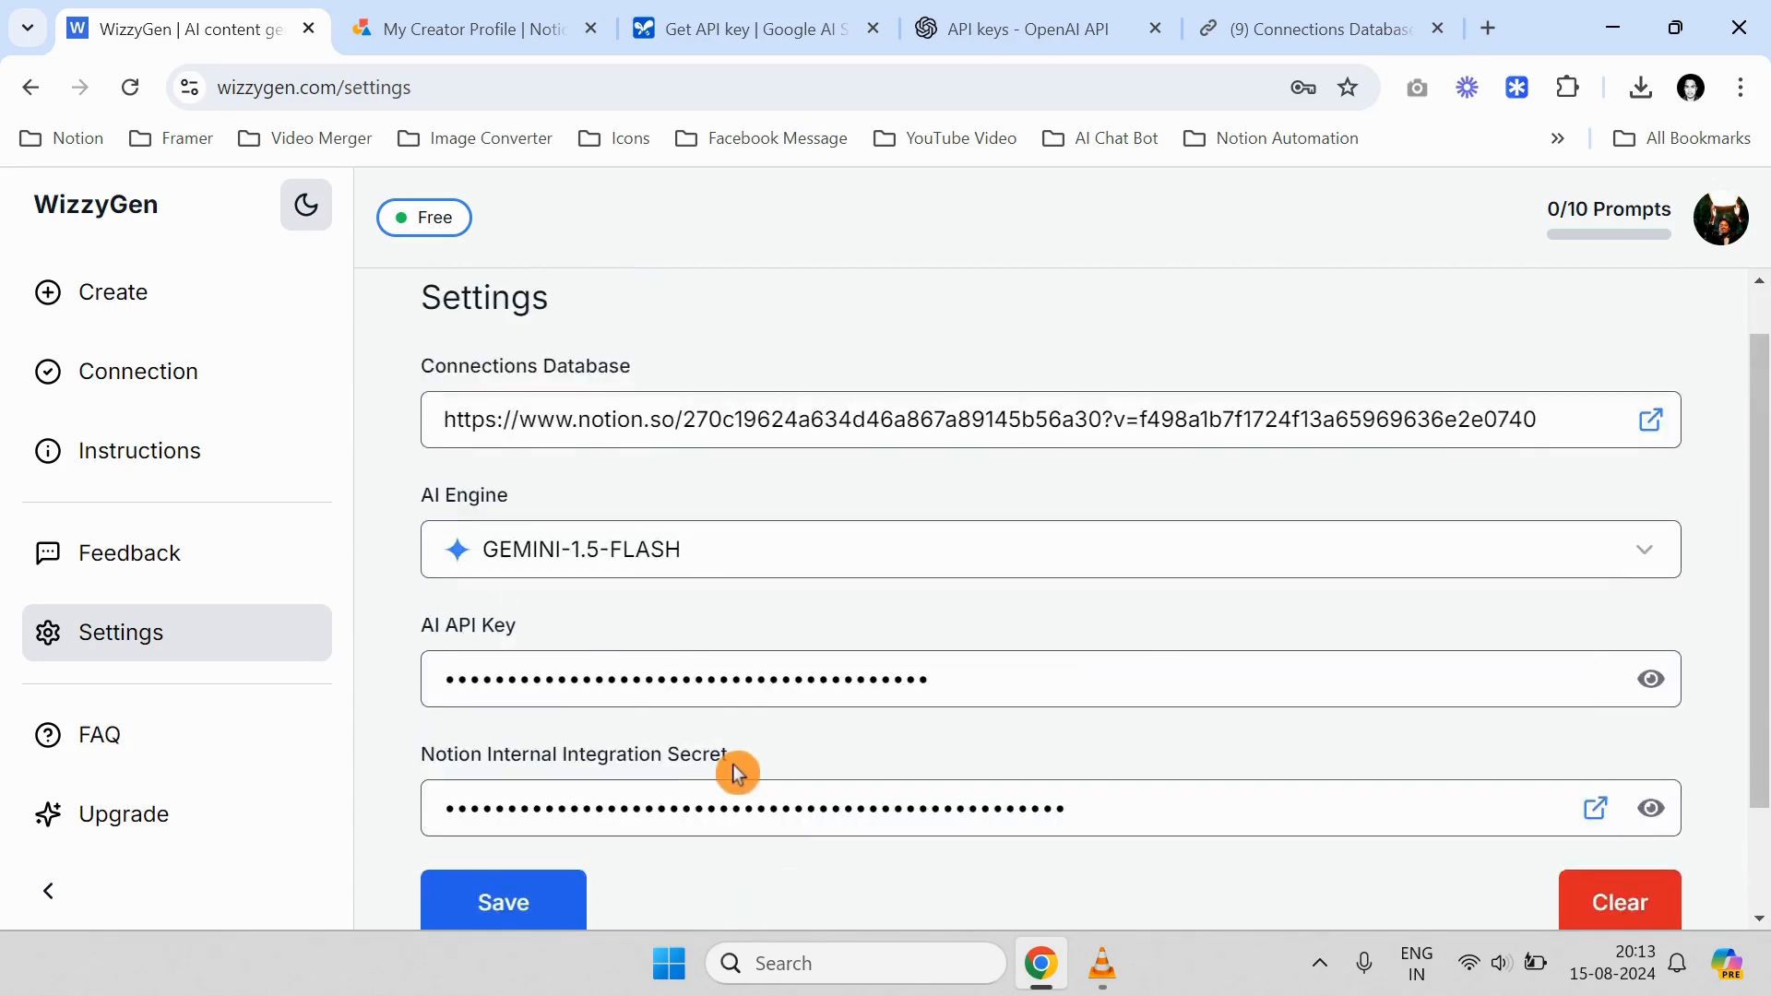
scroll(699, 683, "down", 2)
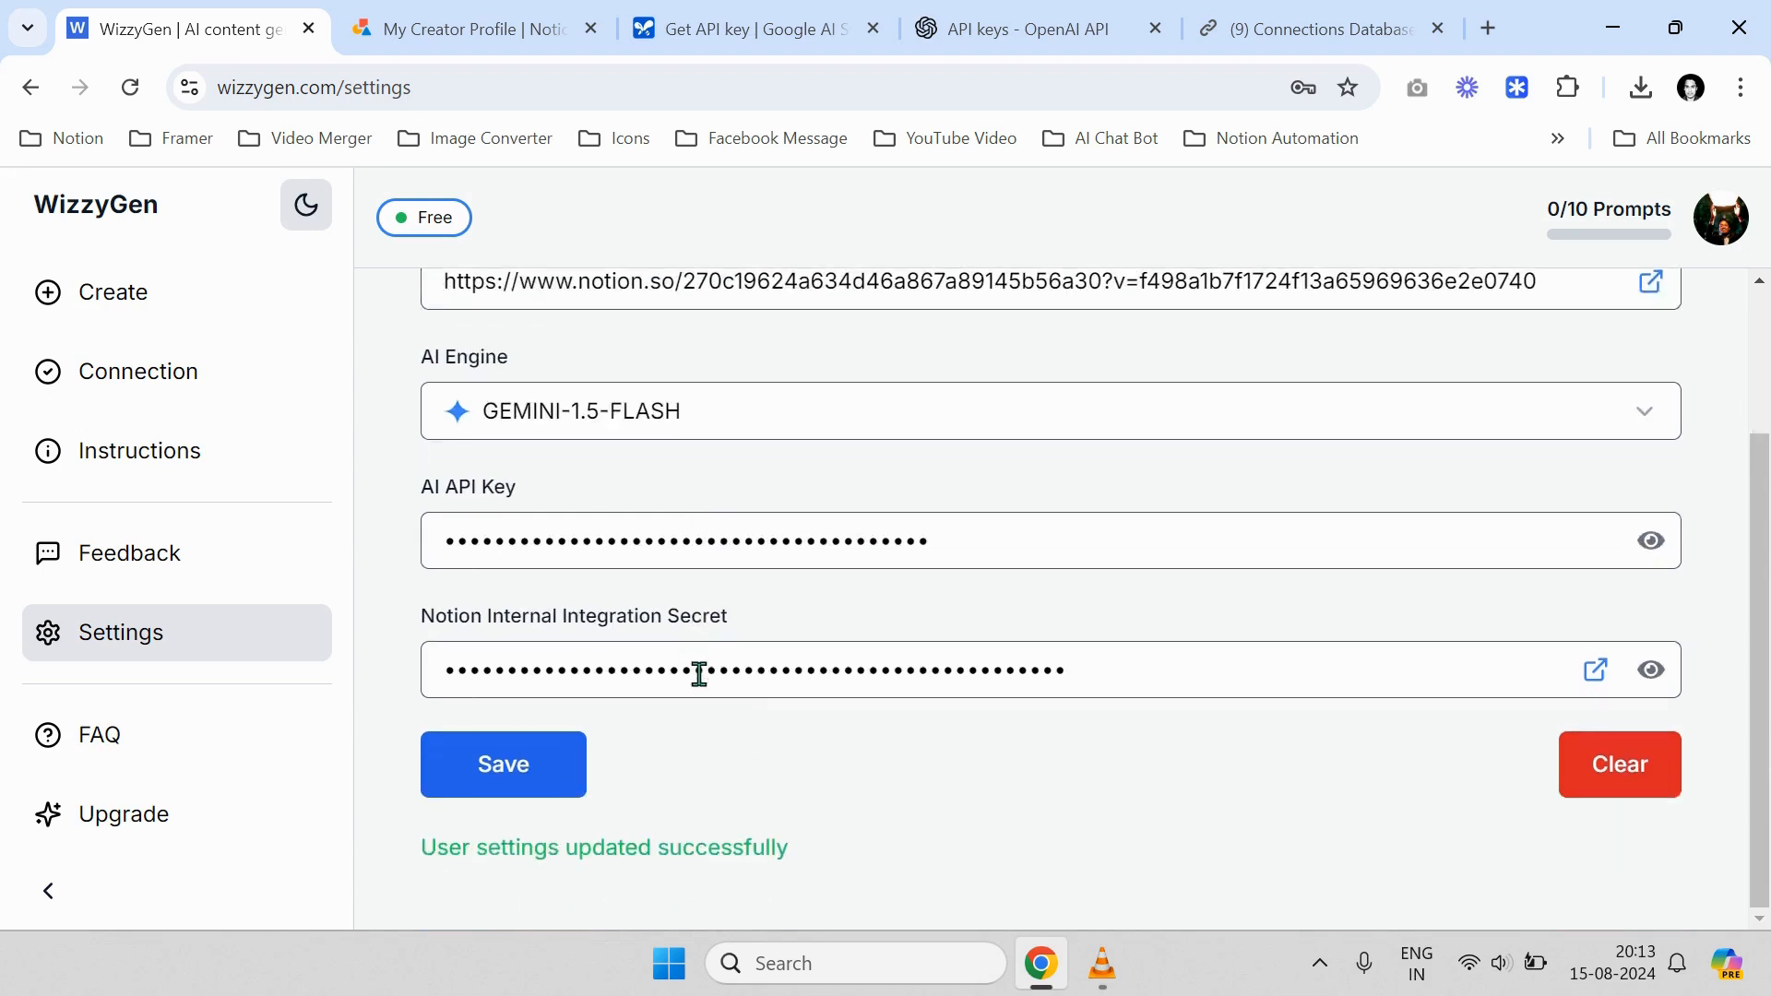
scroll(703, 604, "up", 2)
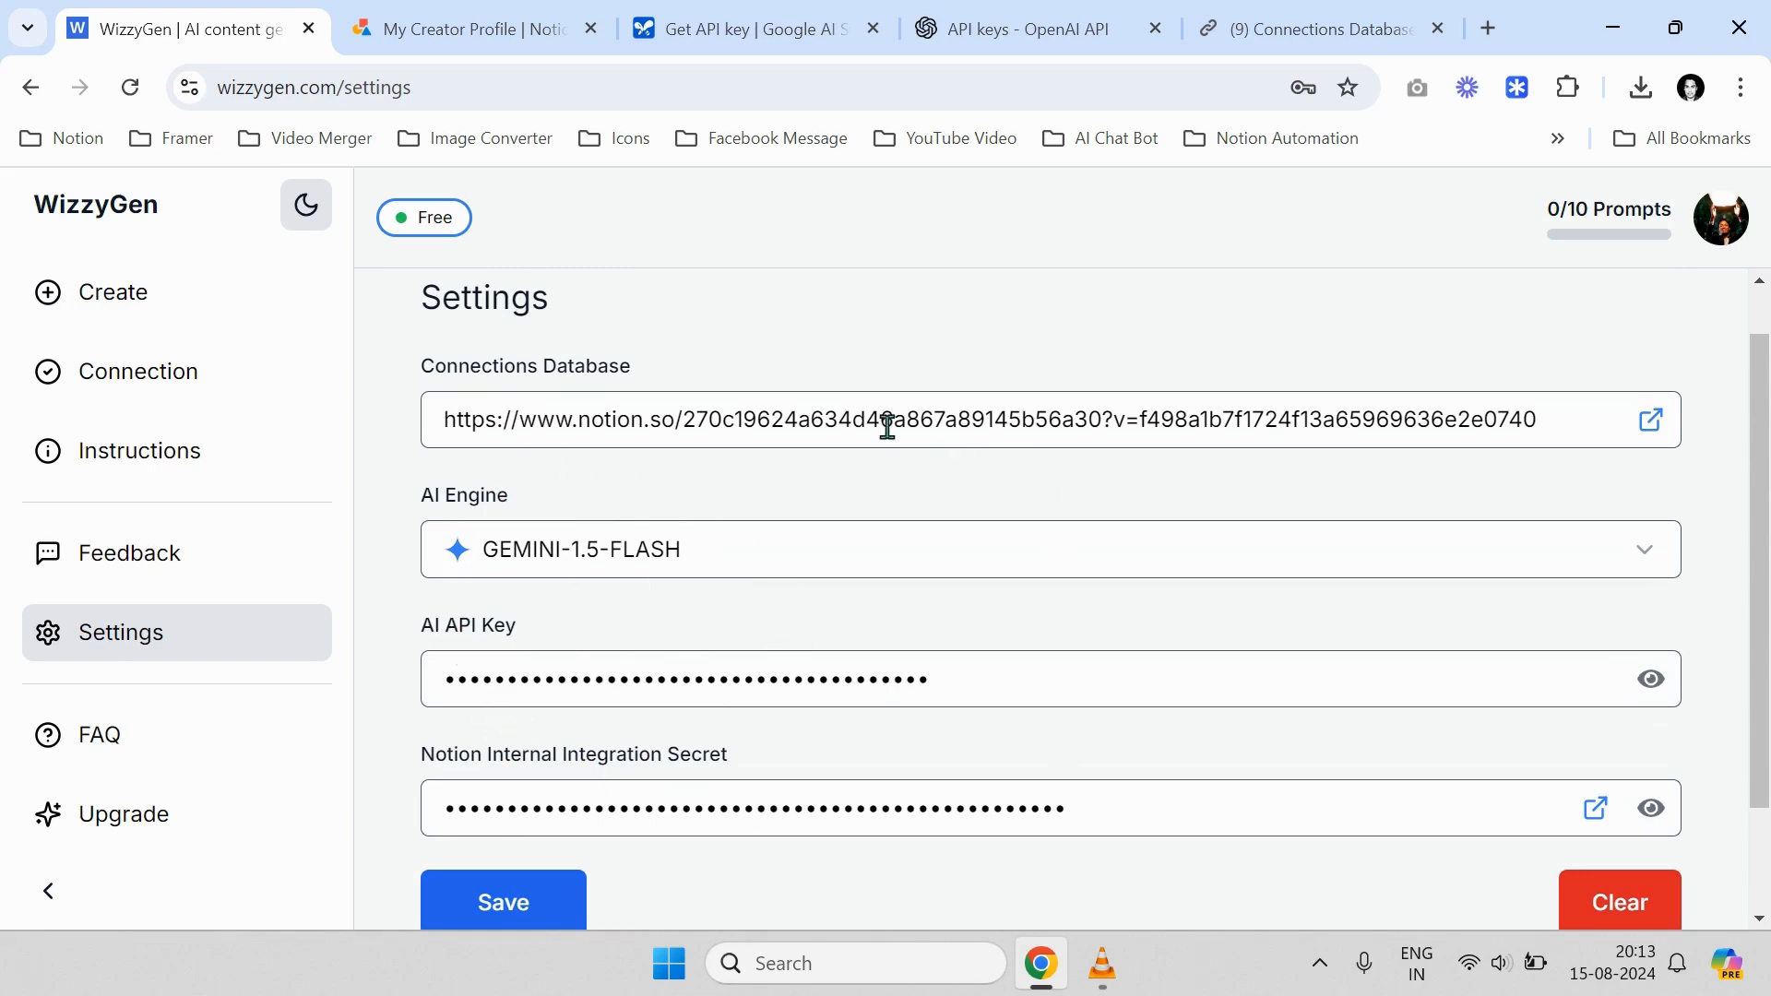
scroll(923, 443, "down", 2)
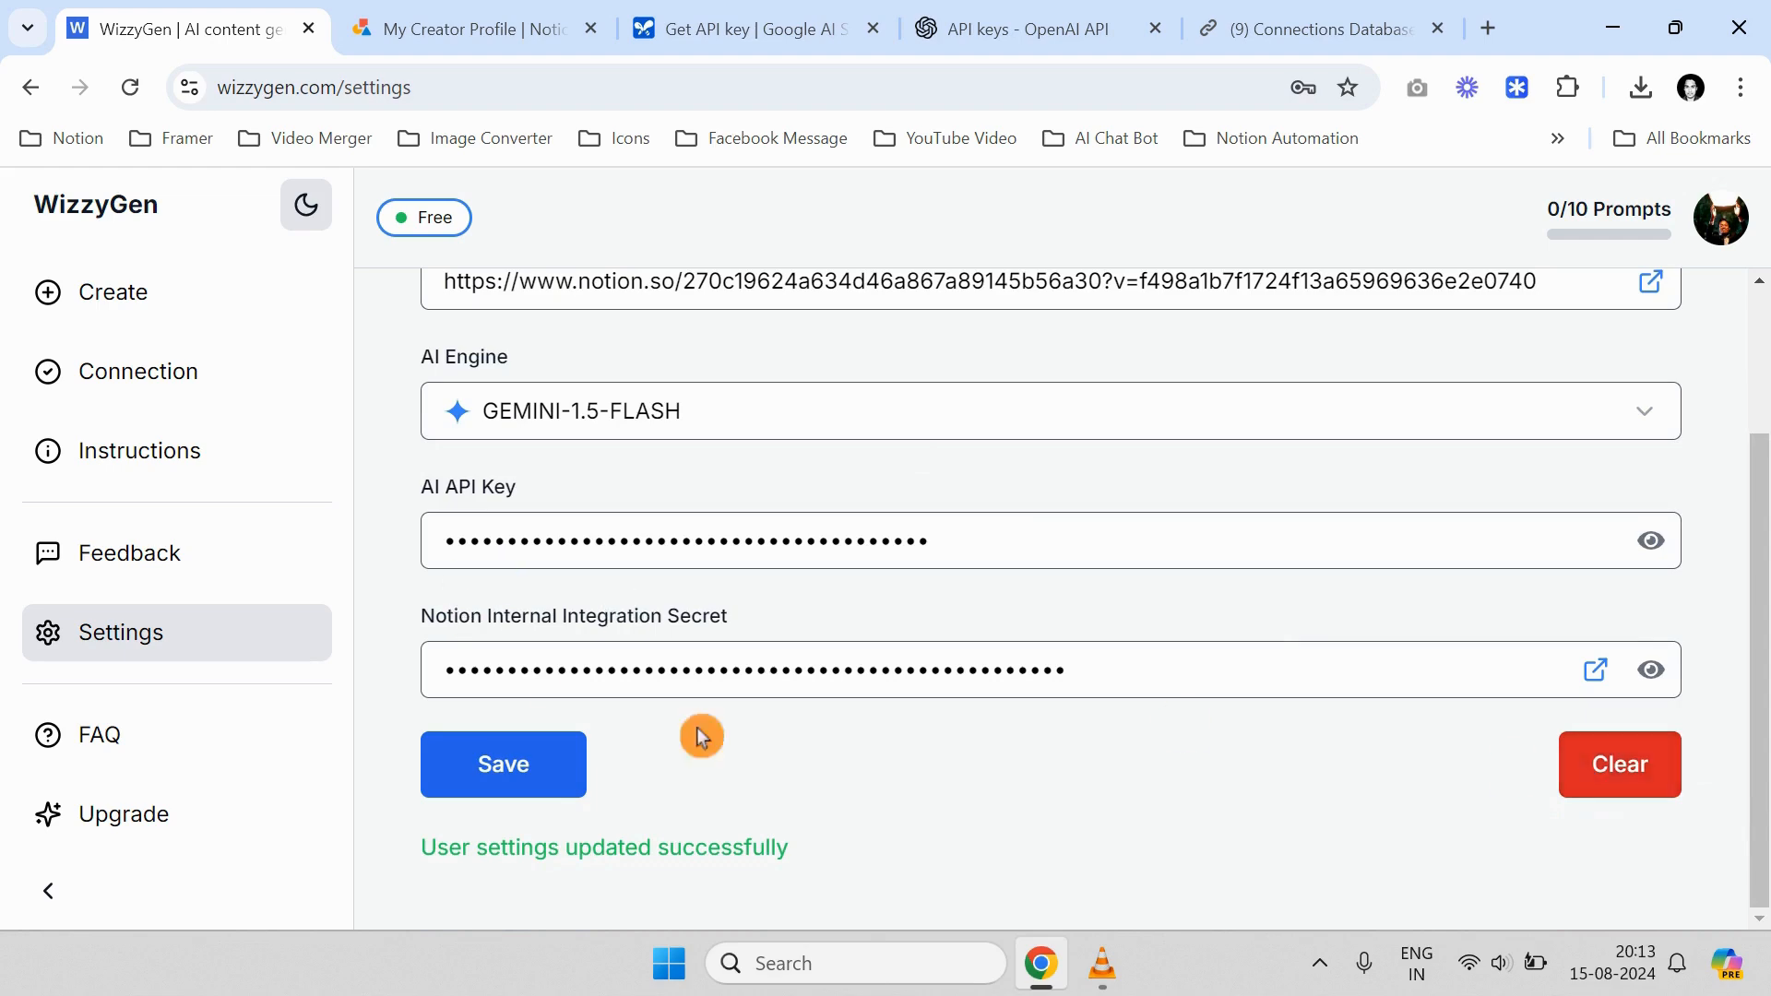
scroll(845, 454, "up", 2)
scroll(845, 453, "up", 1)
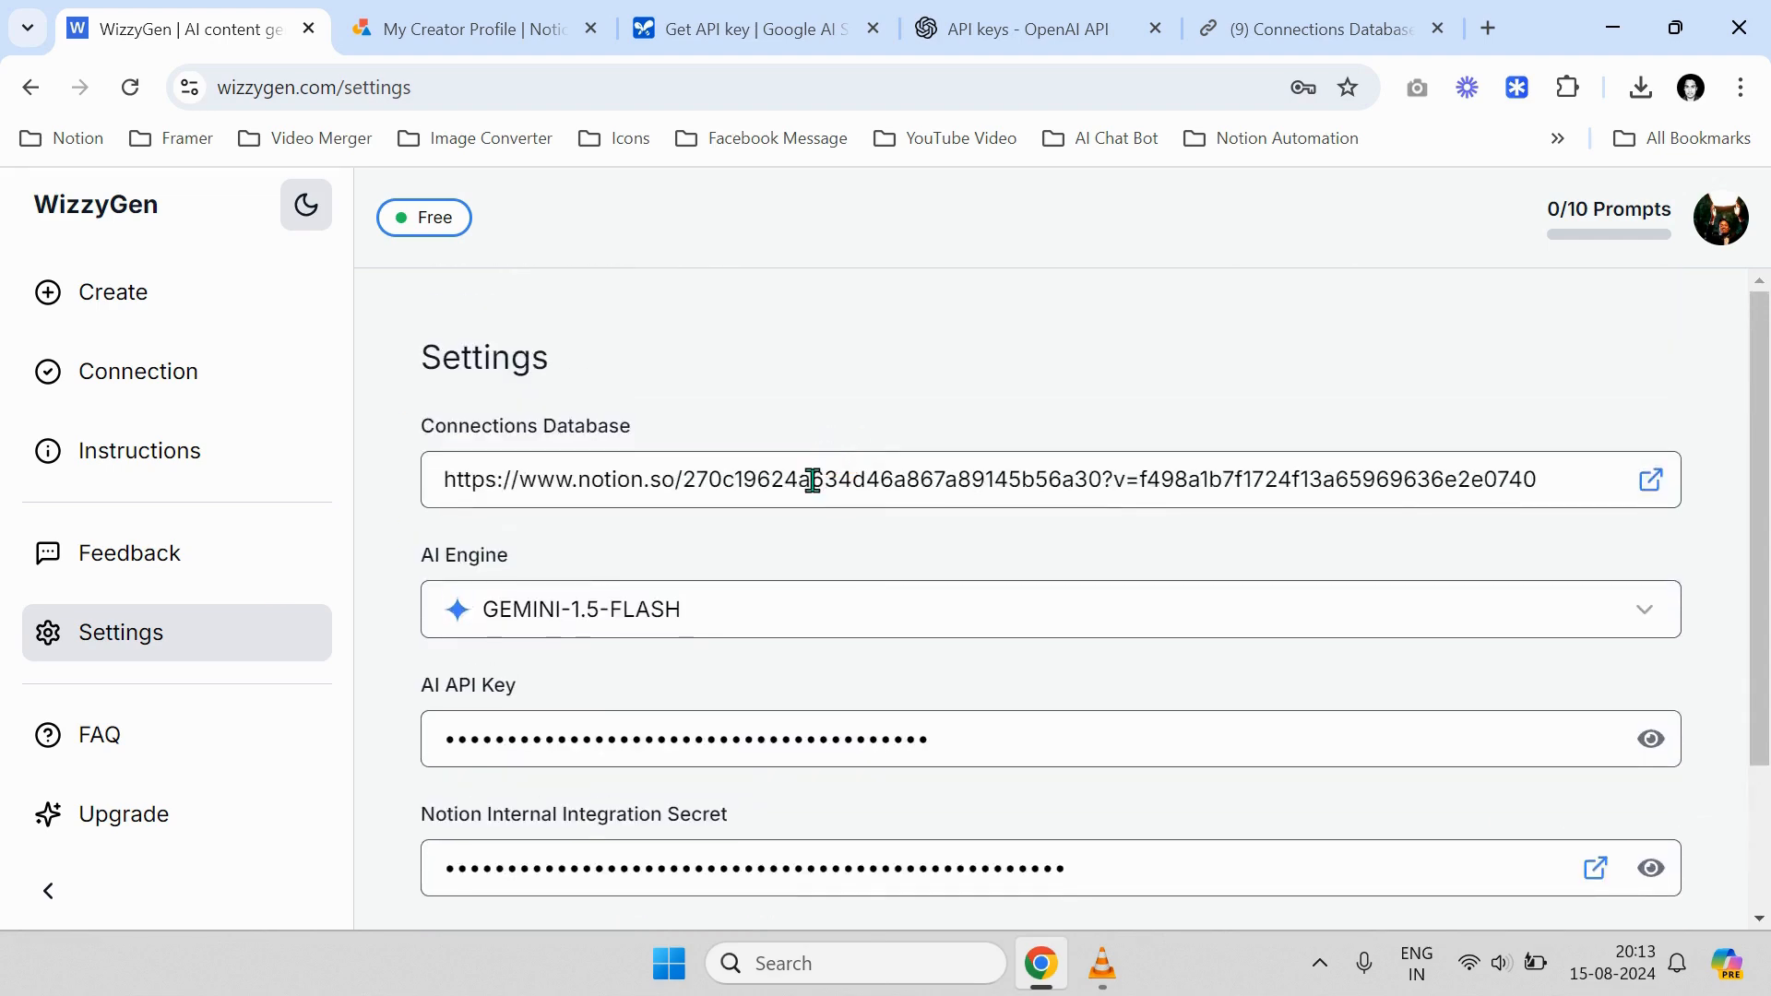
scroll(822, 522, "down", 3)
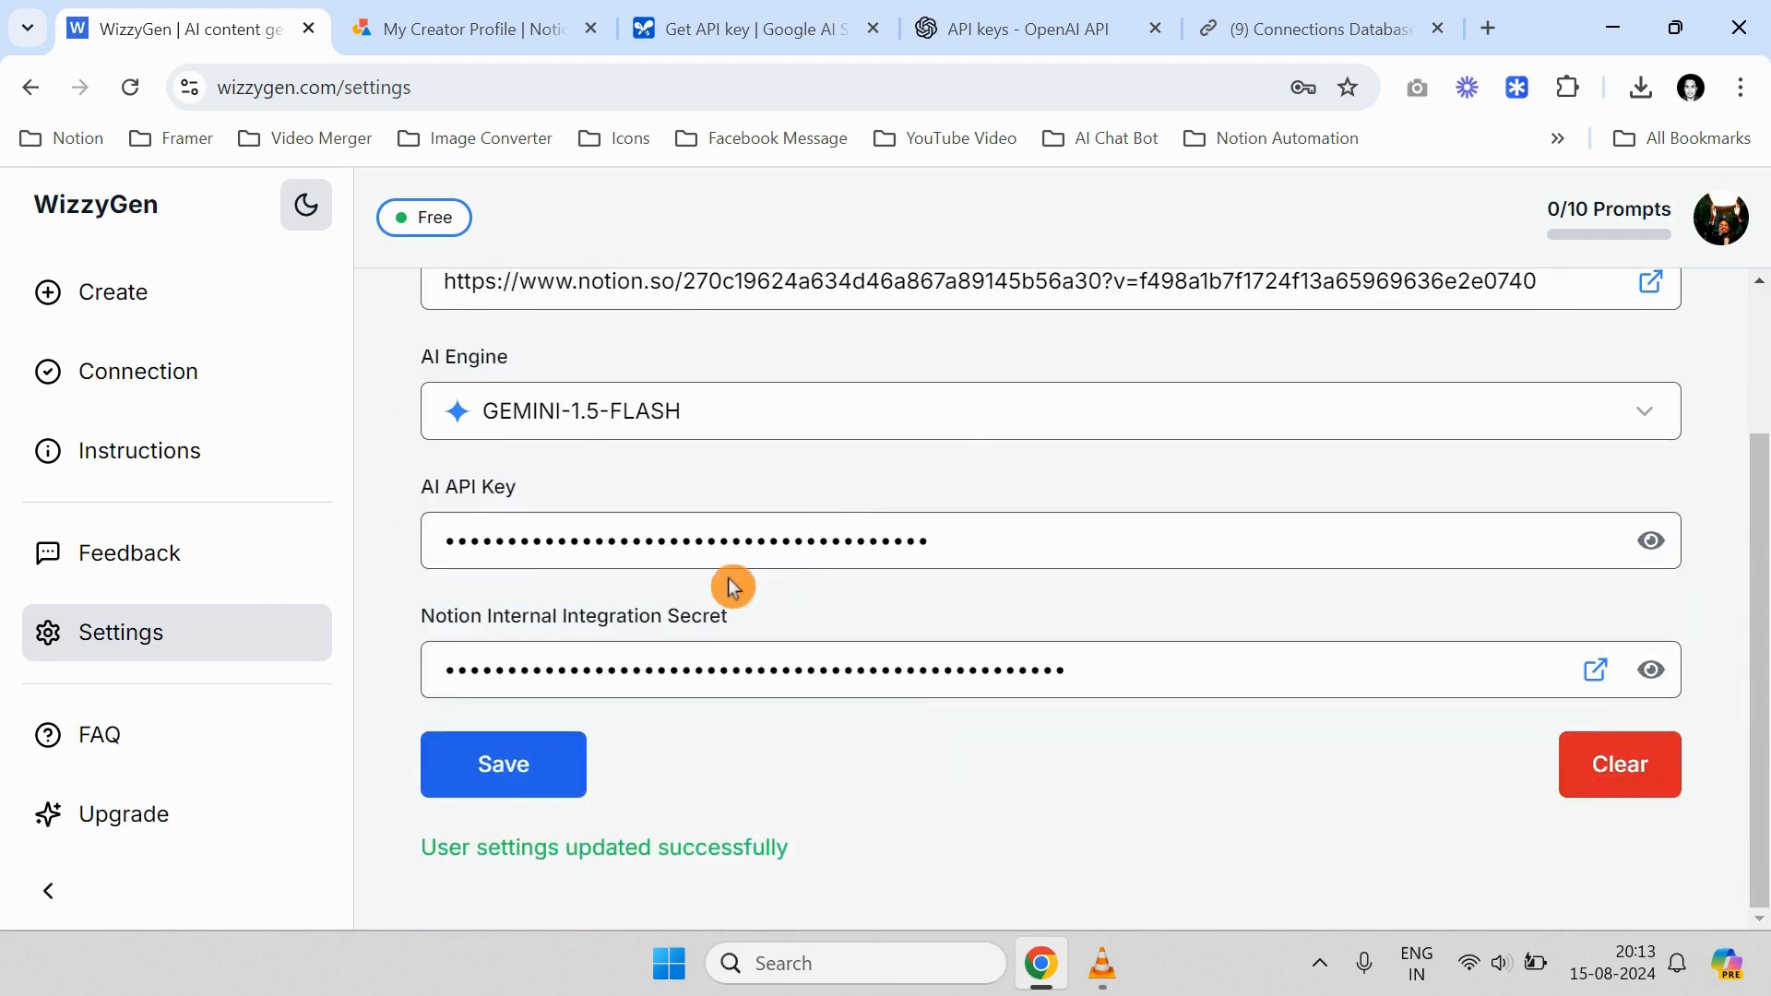
scroll(727, 577, "up", 2)
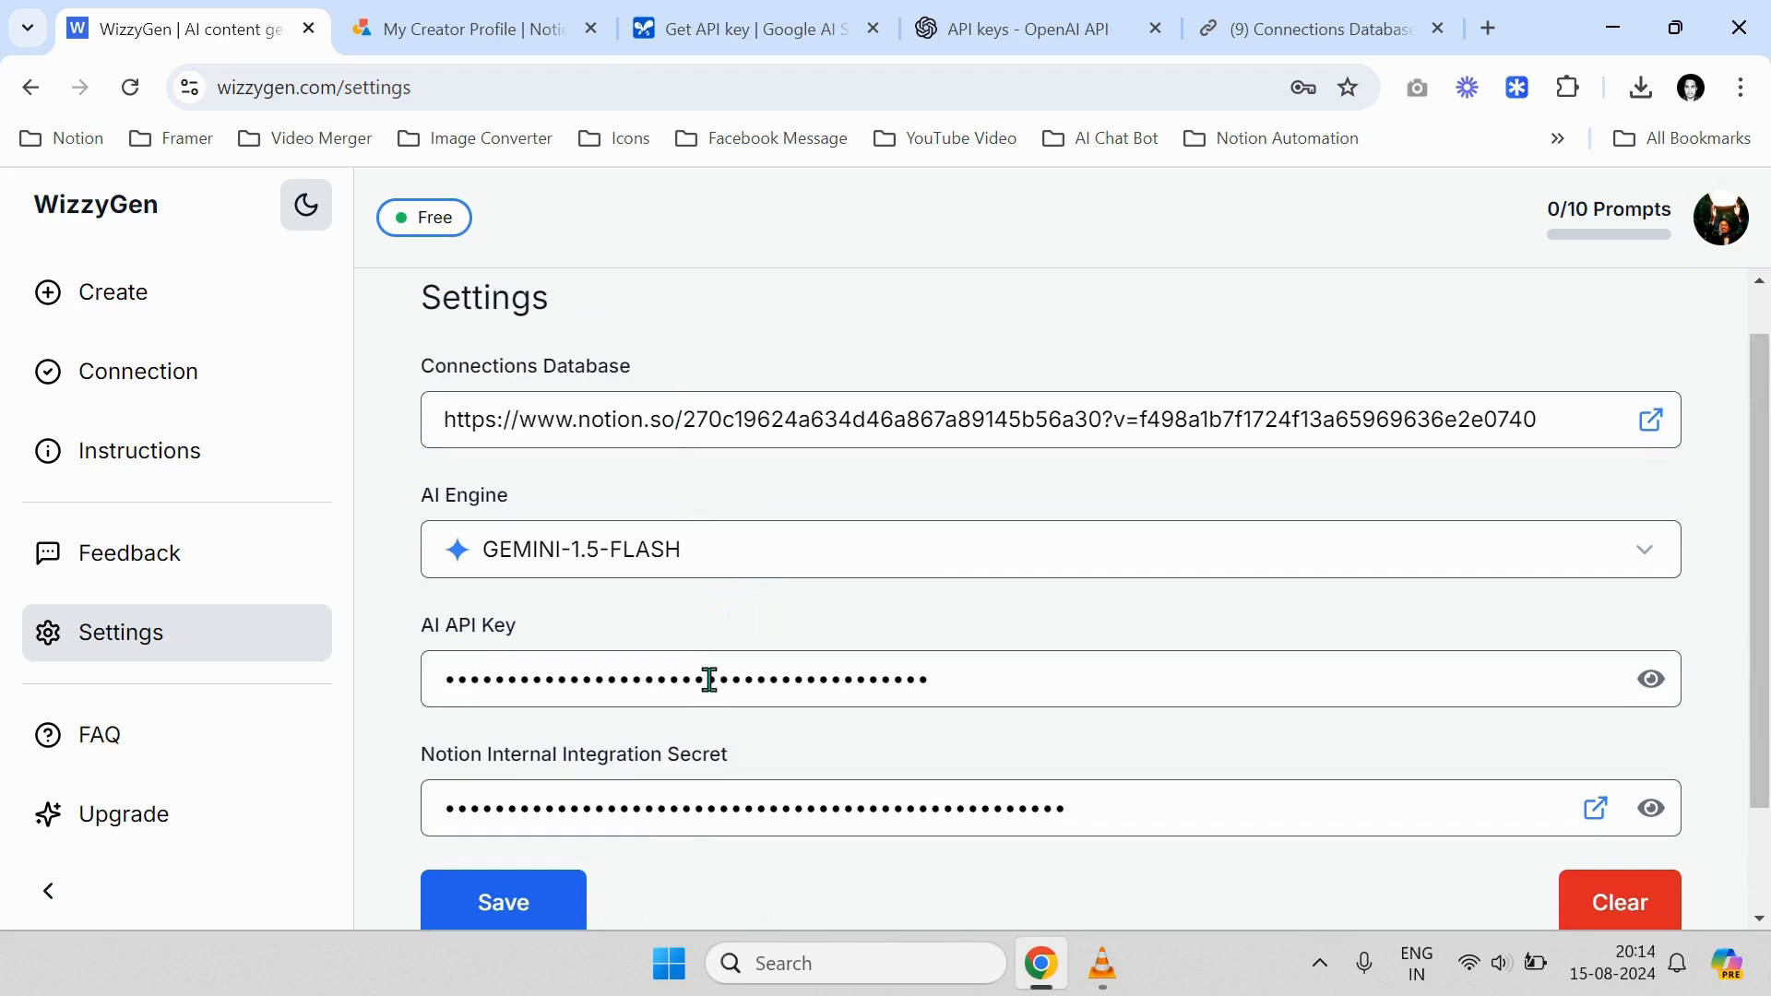
scroll(709, 680, "down", 2)
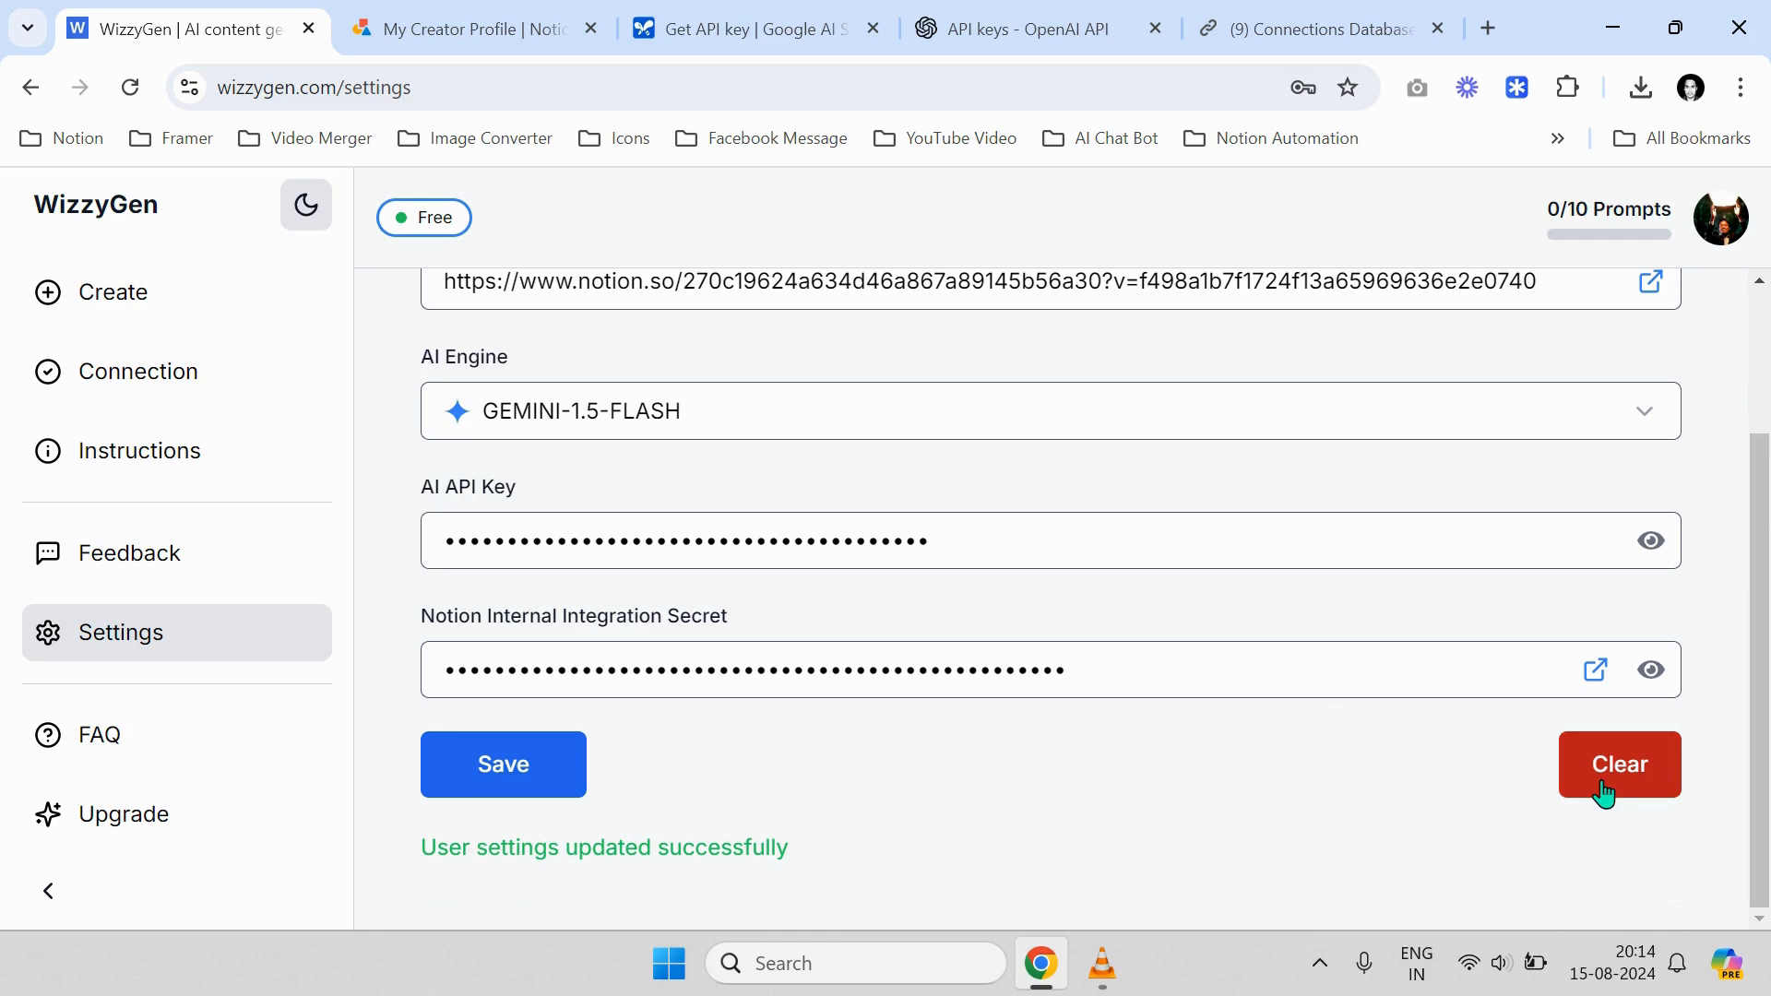
scroll(609, 599, "up", 2)
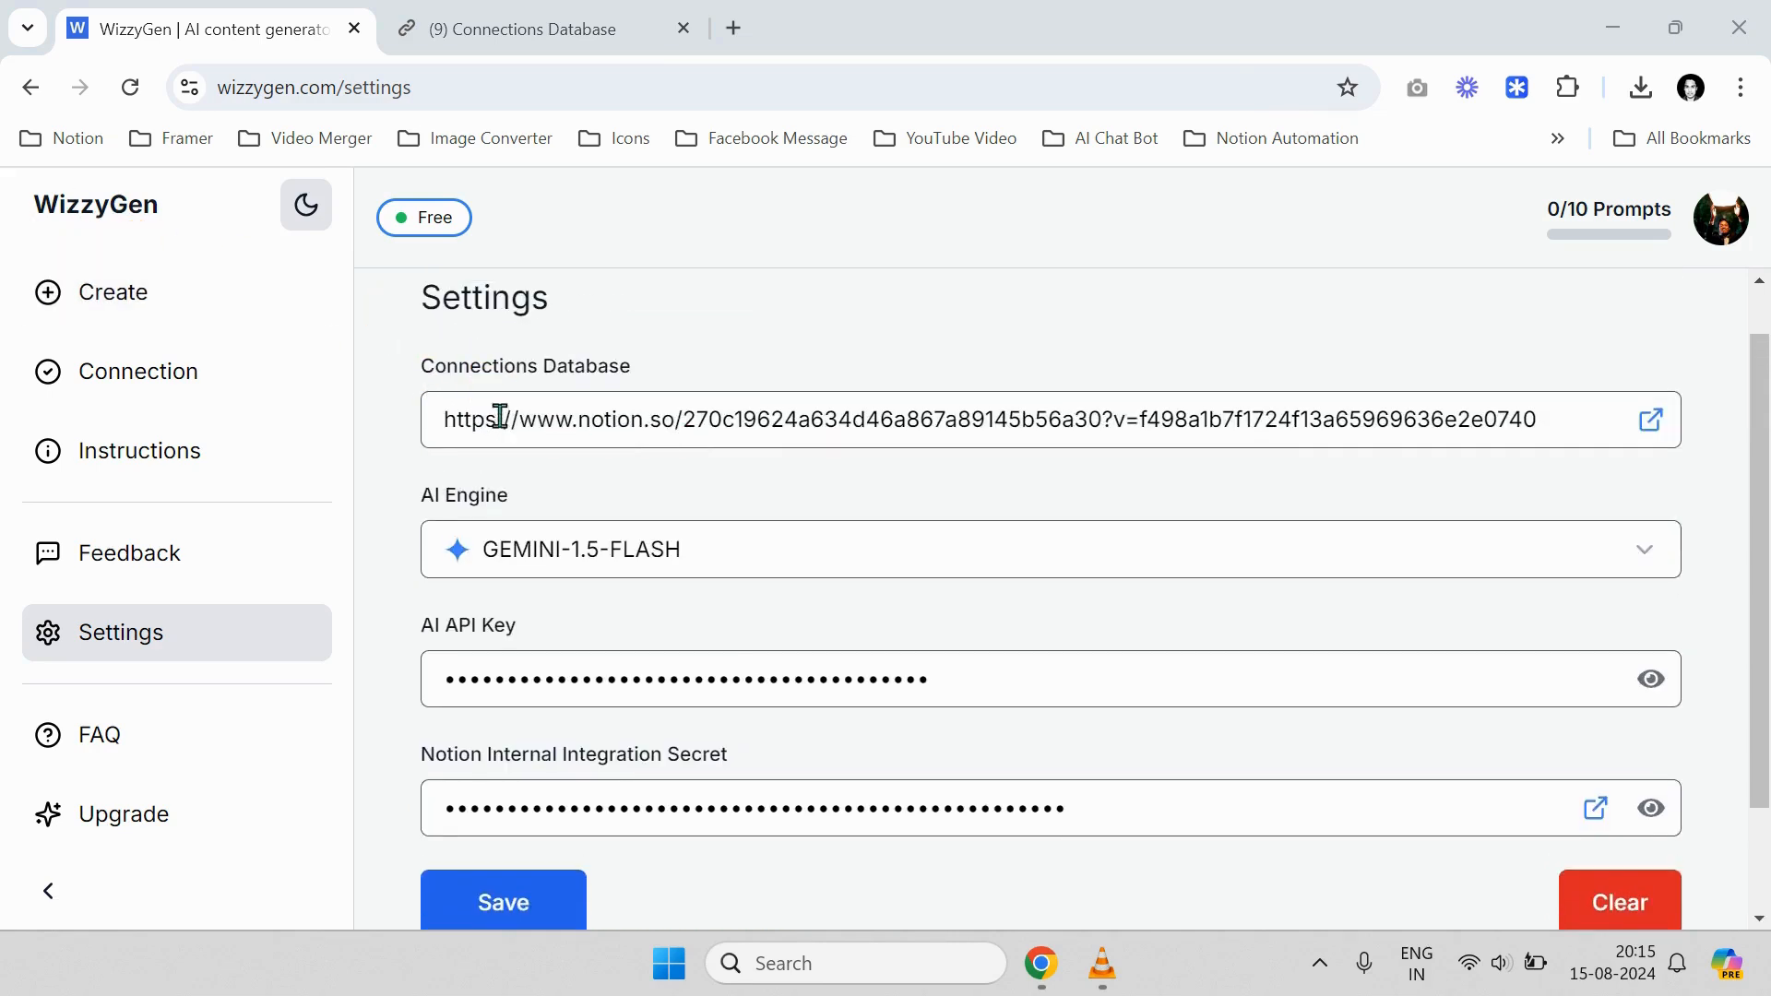
Connect the Wizzygen Integration to the Connections Database page in Notion and approve its access to the page
left_click(507, 35)
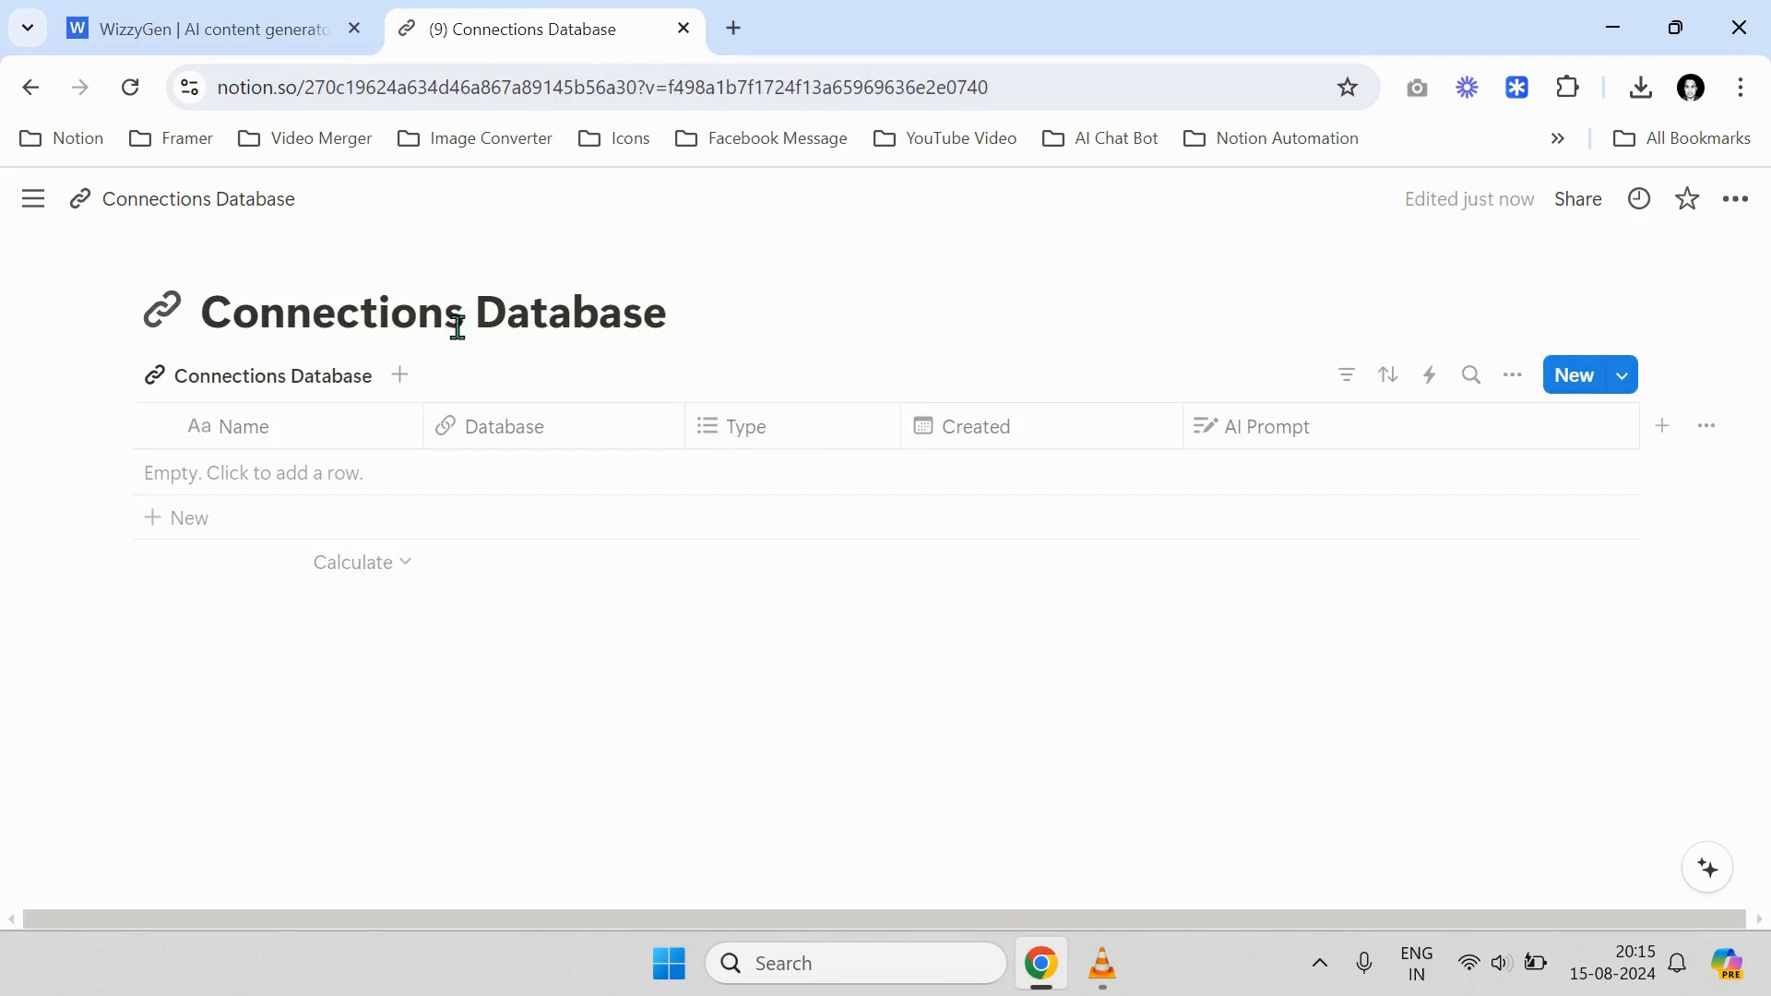
left_click(1738, 213)
scroll(1609, 395, "down", 3)
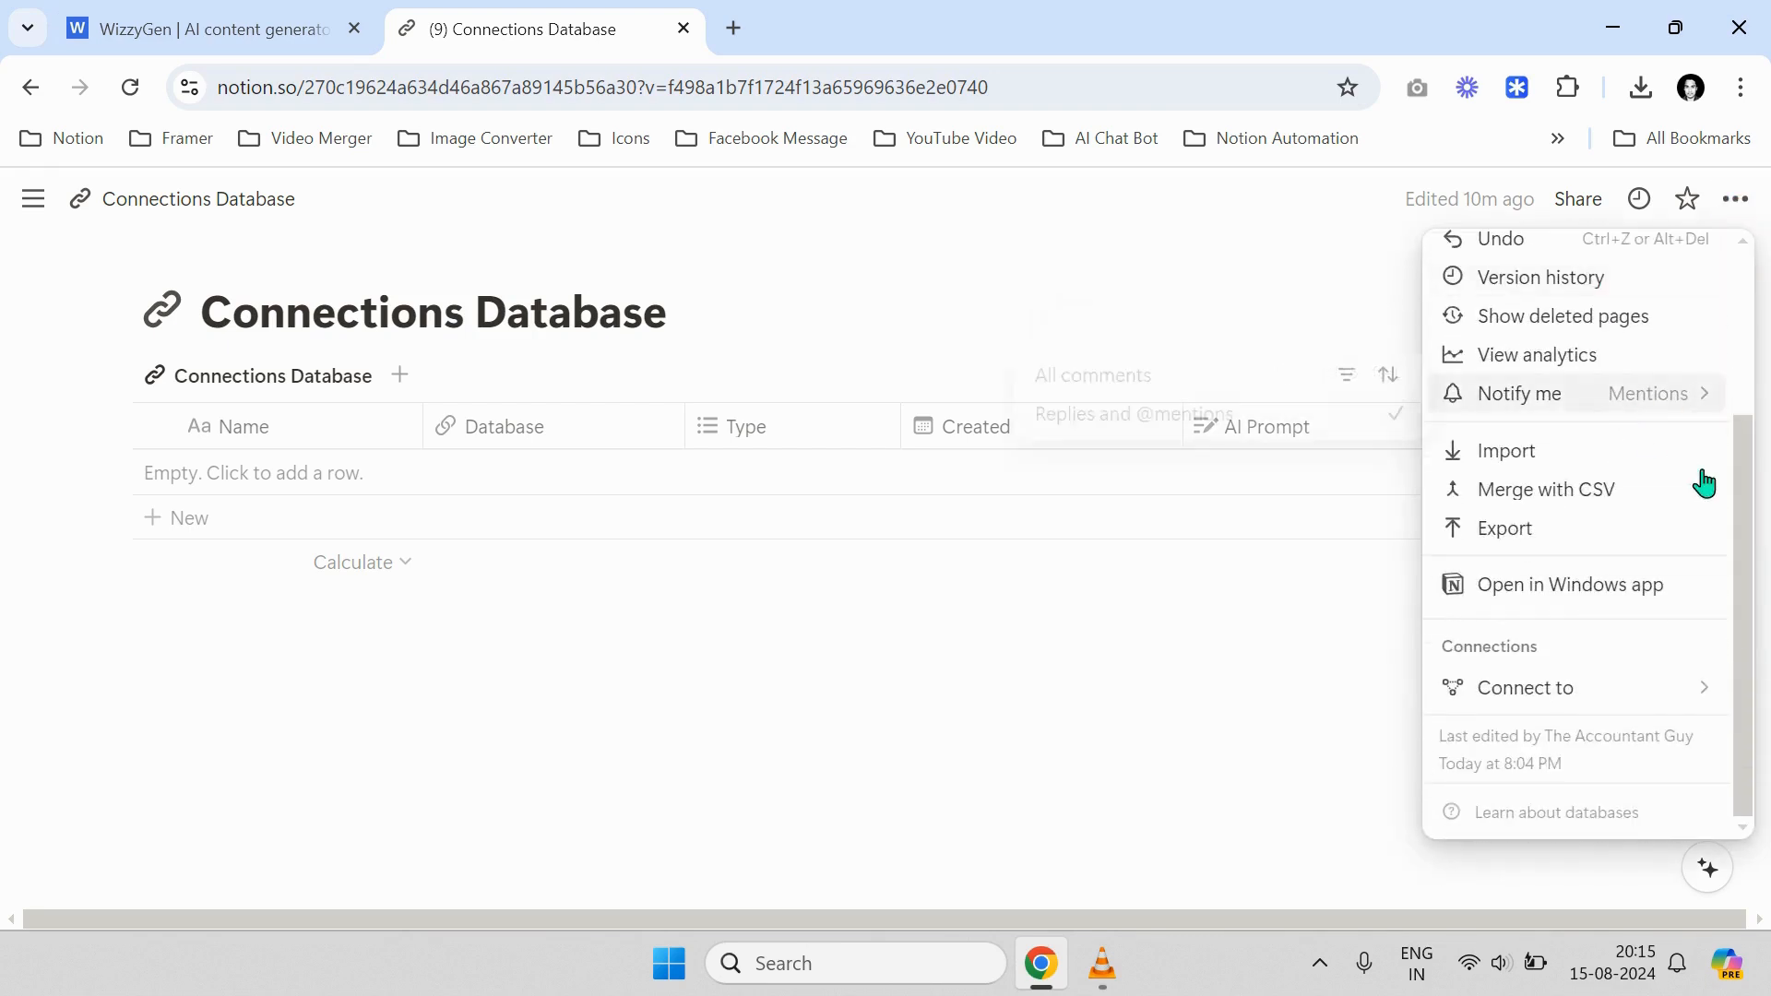
mouse_move(1583, 687)
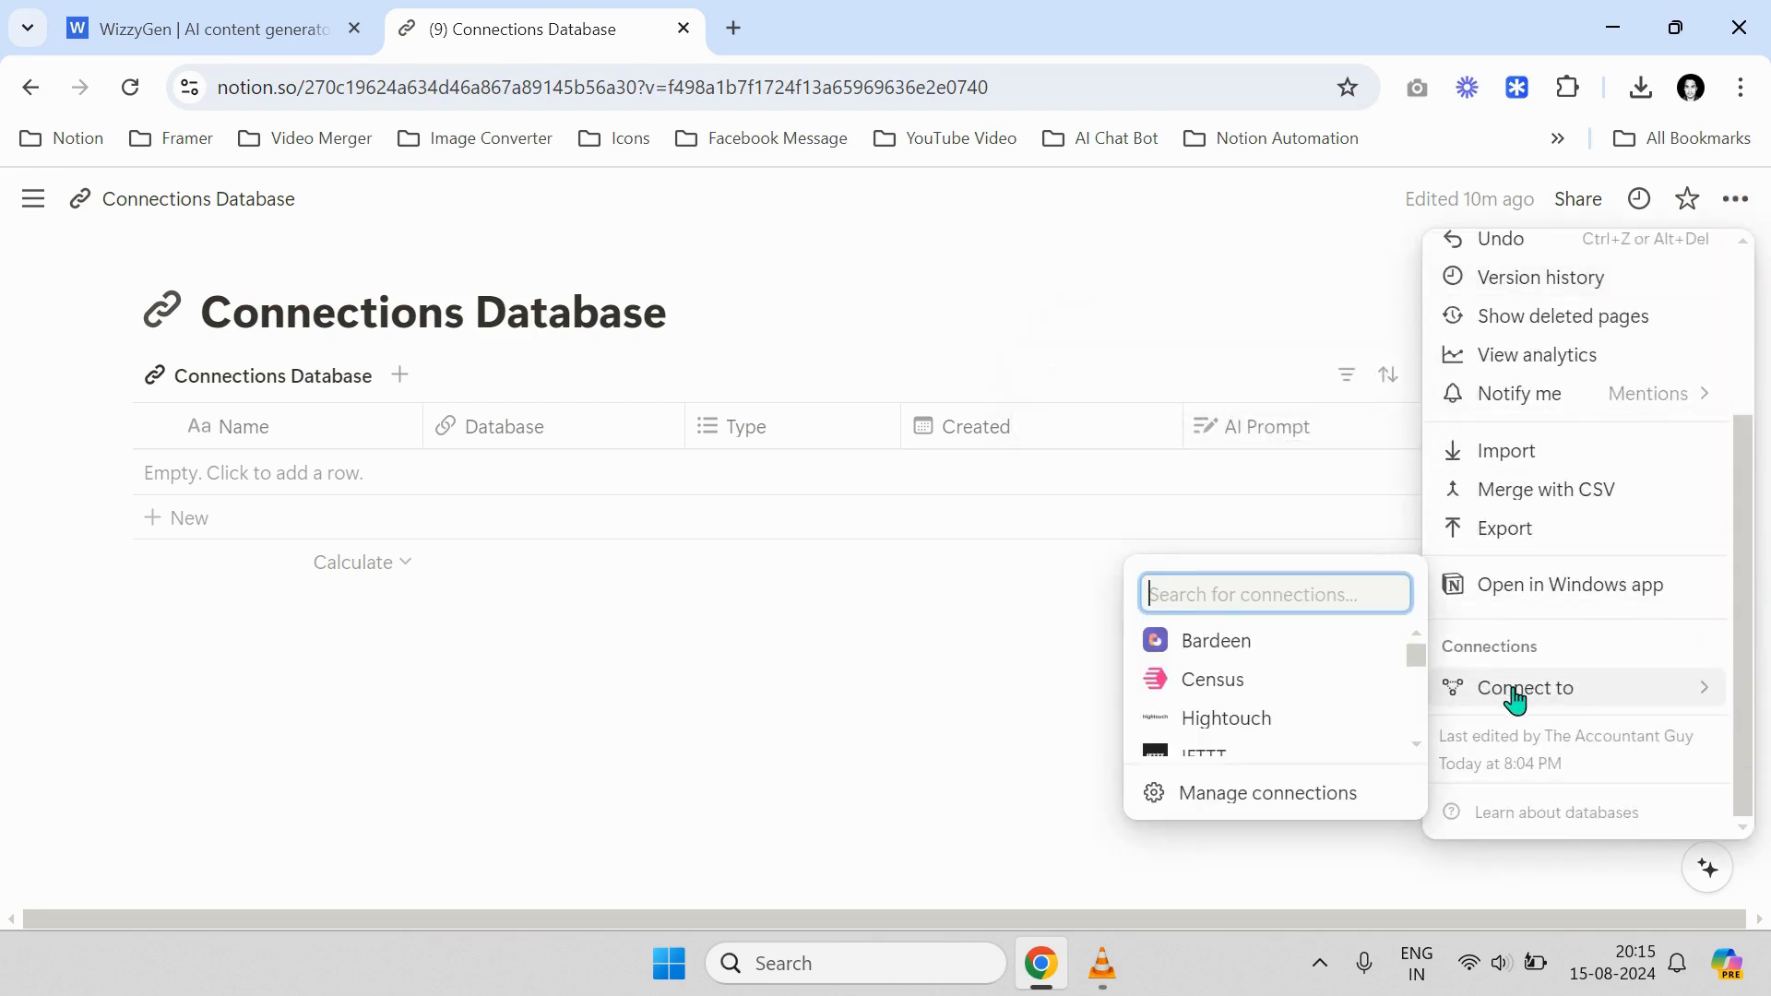
type("Wizzyge")
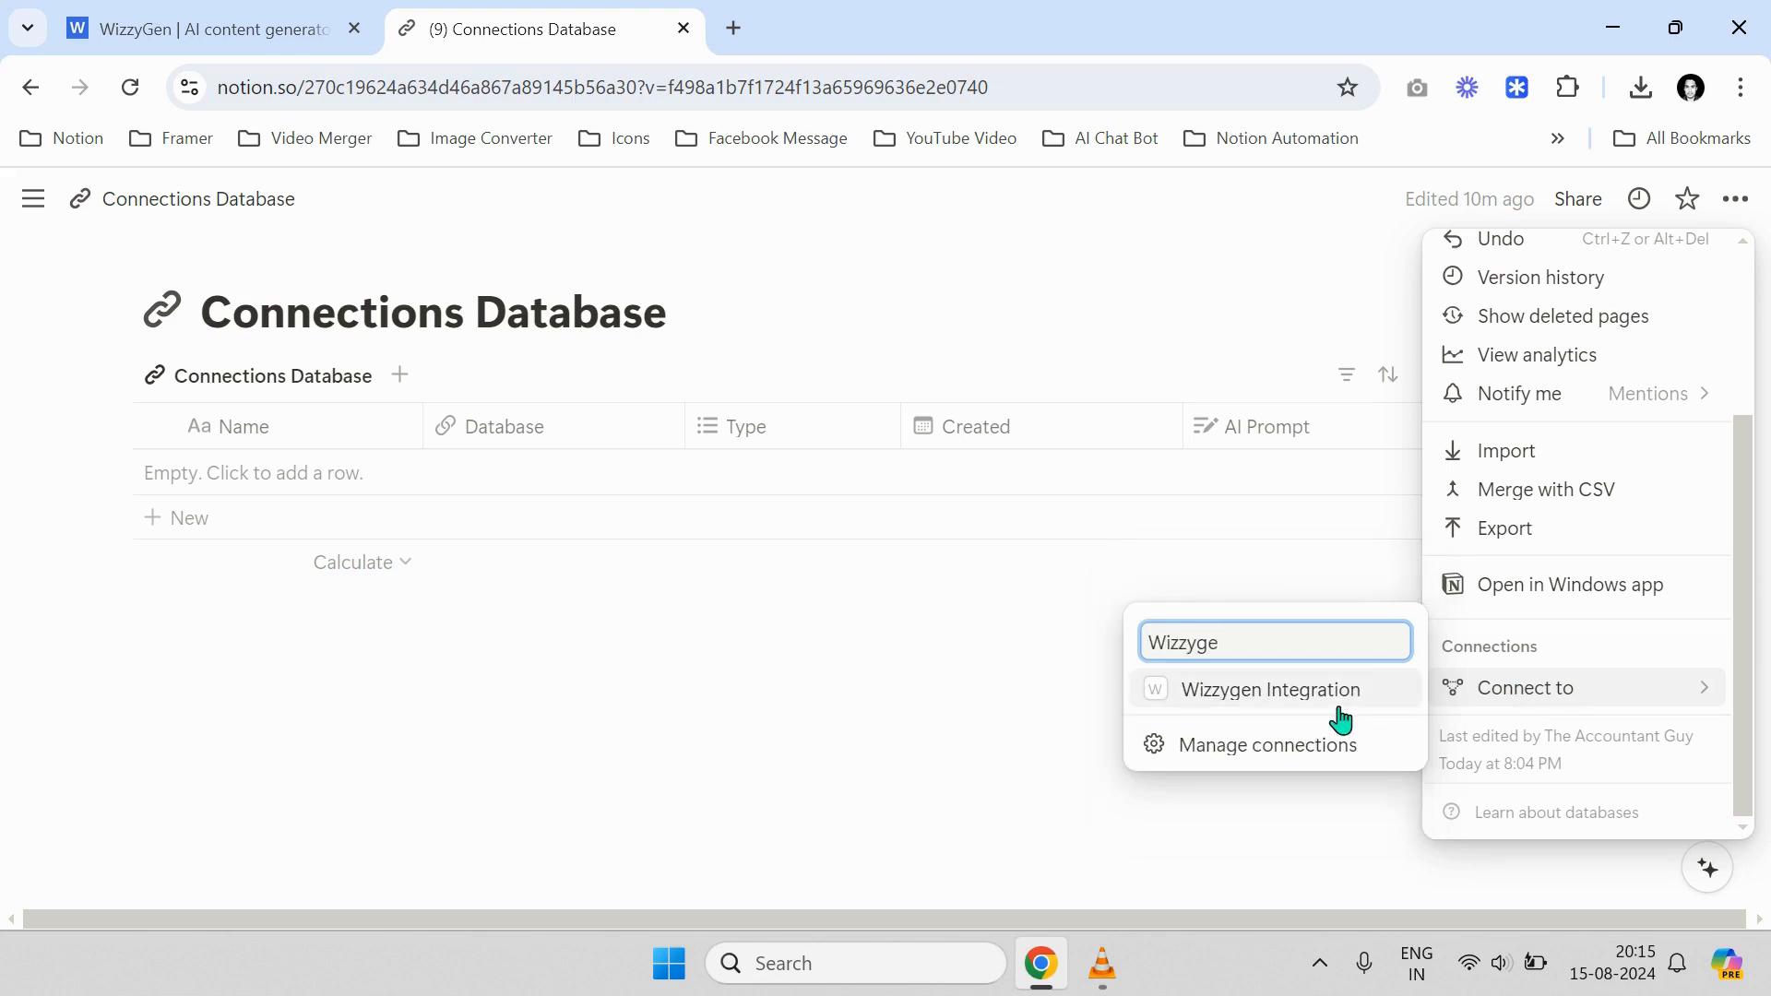
left_click(1253, 706)
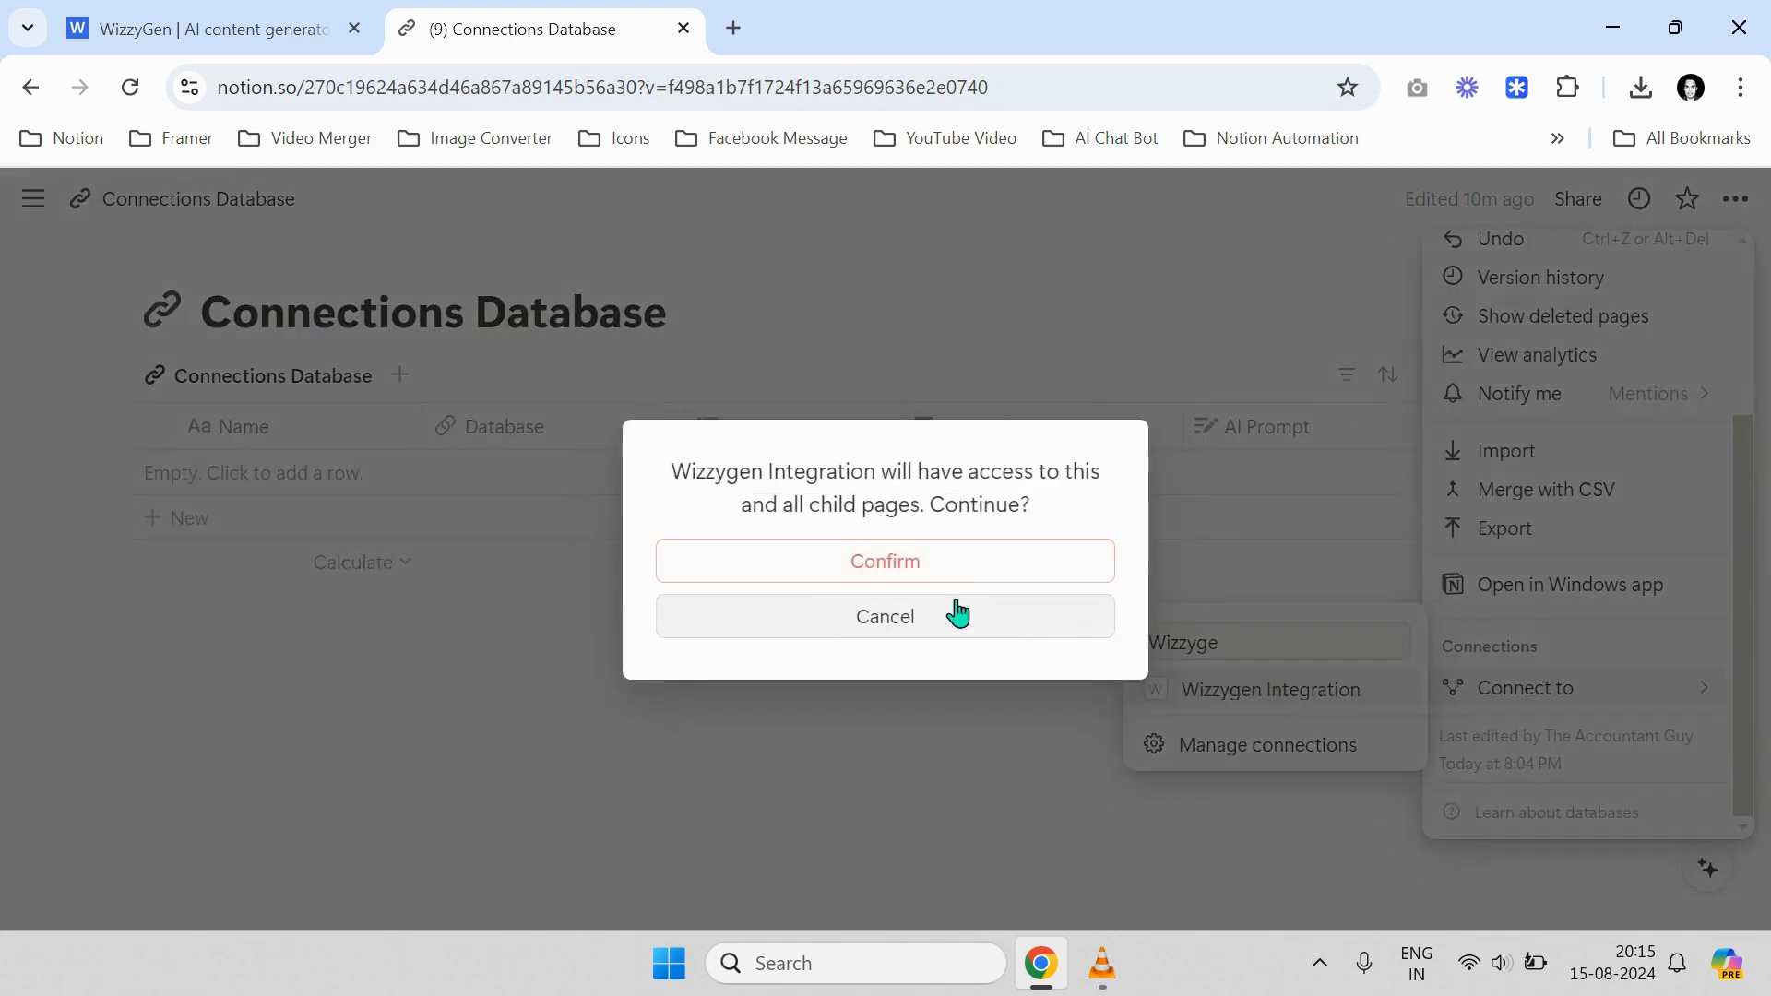
left_click(934, 570)
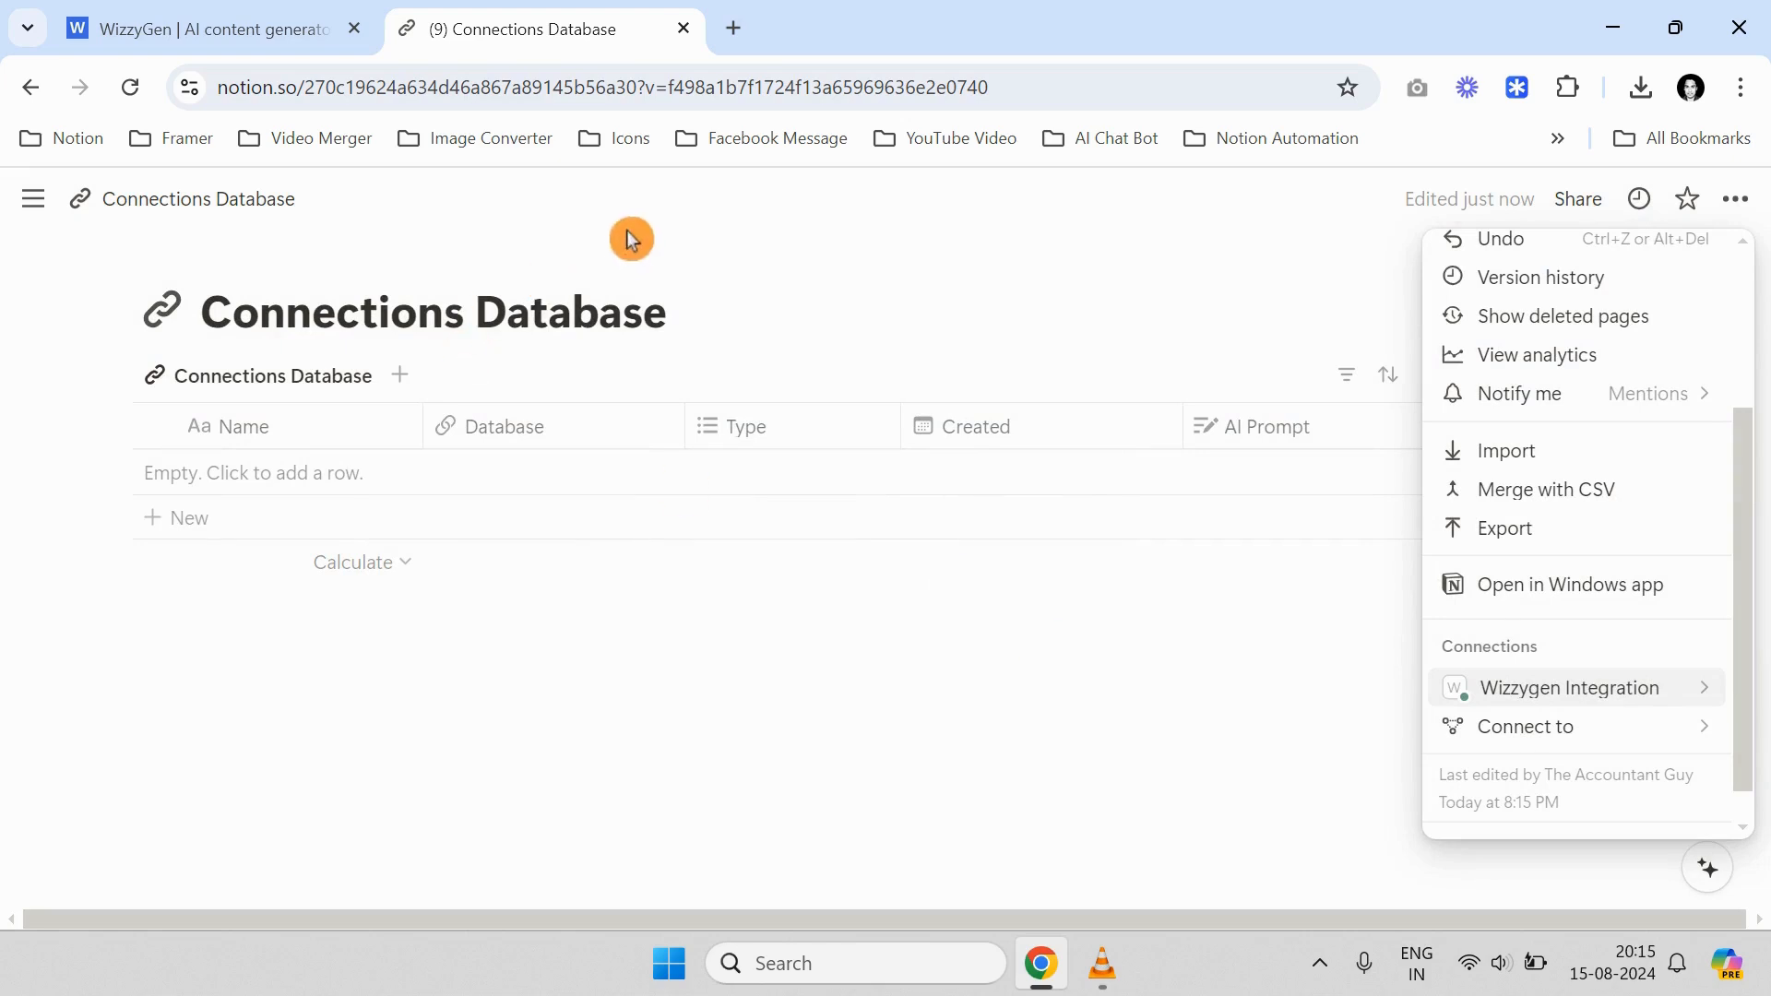
left_click(848, 351)
Switch back to WizzyGen, check the saved settings and open the form for creating a connection
left_click(175, 23)
scroll(823, 766, "down", 2)
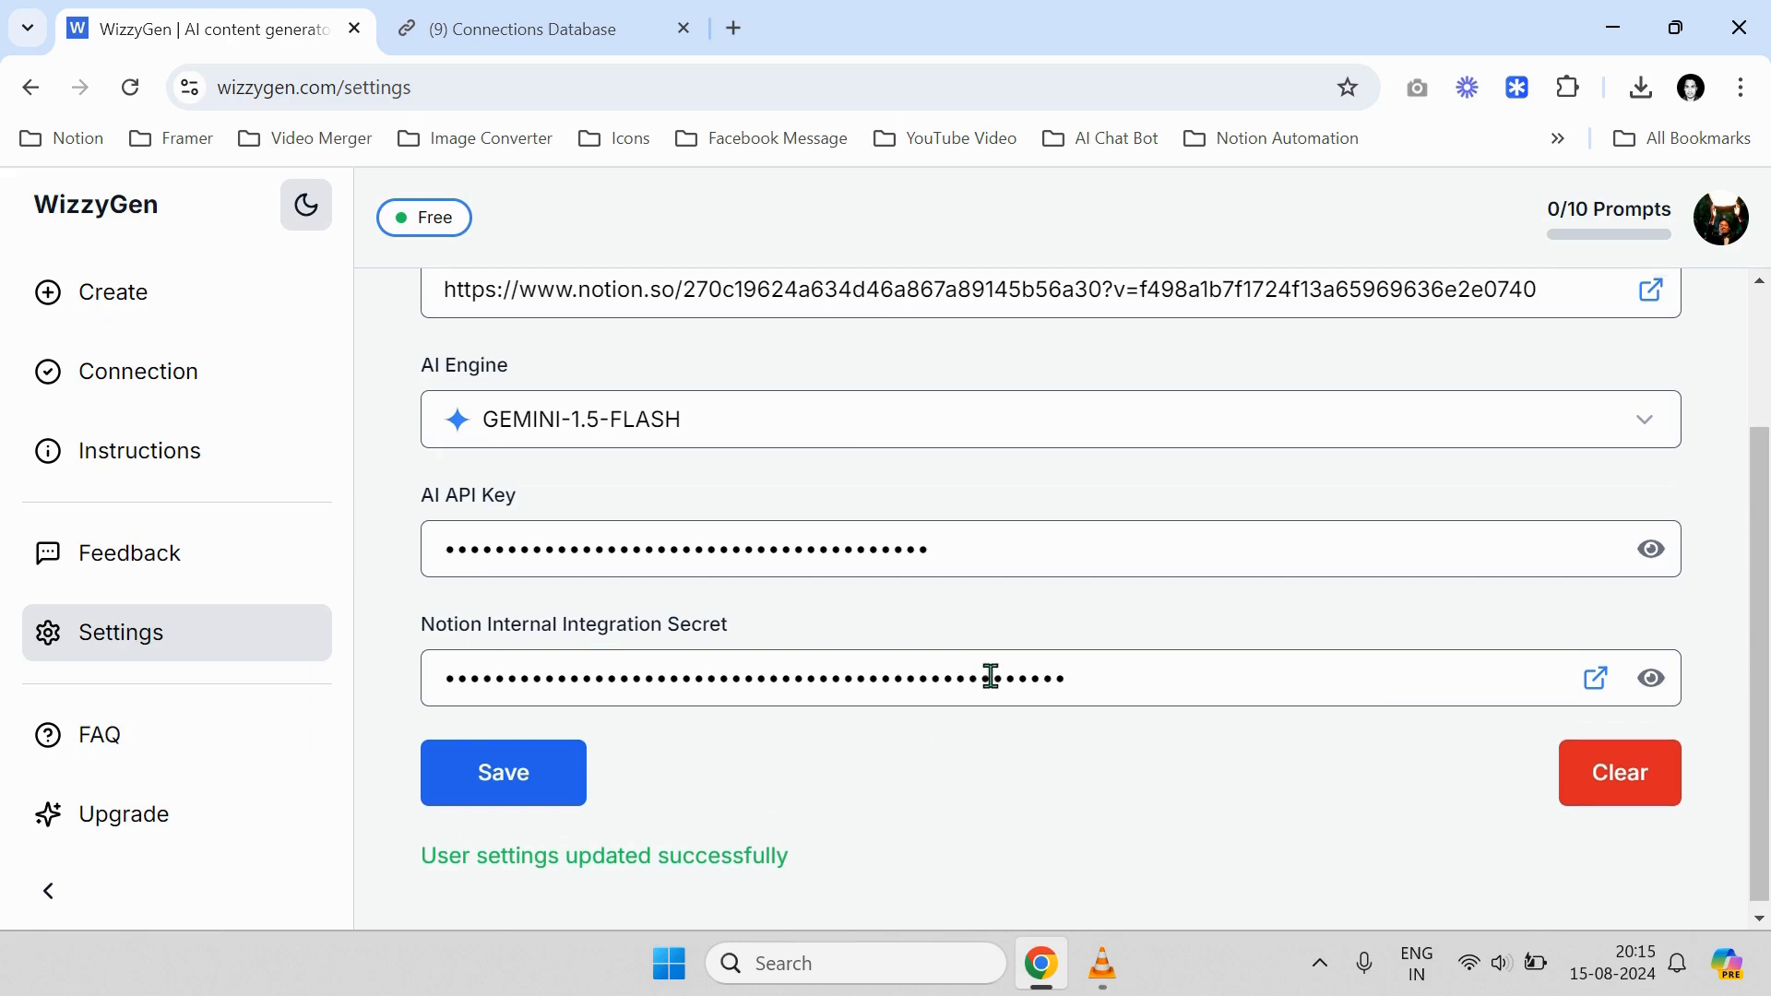
scroll(983, 673, "up", 2)
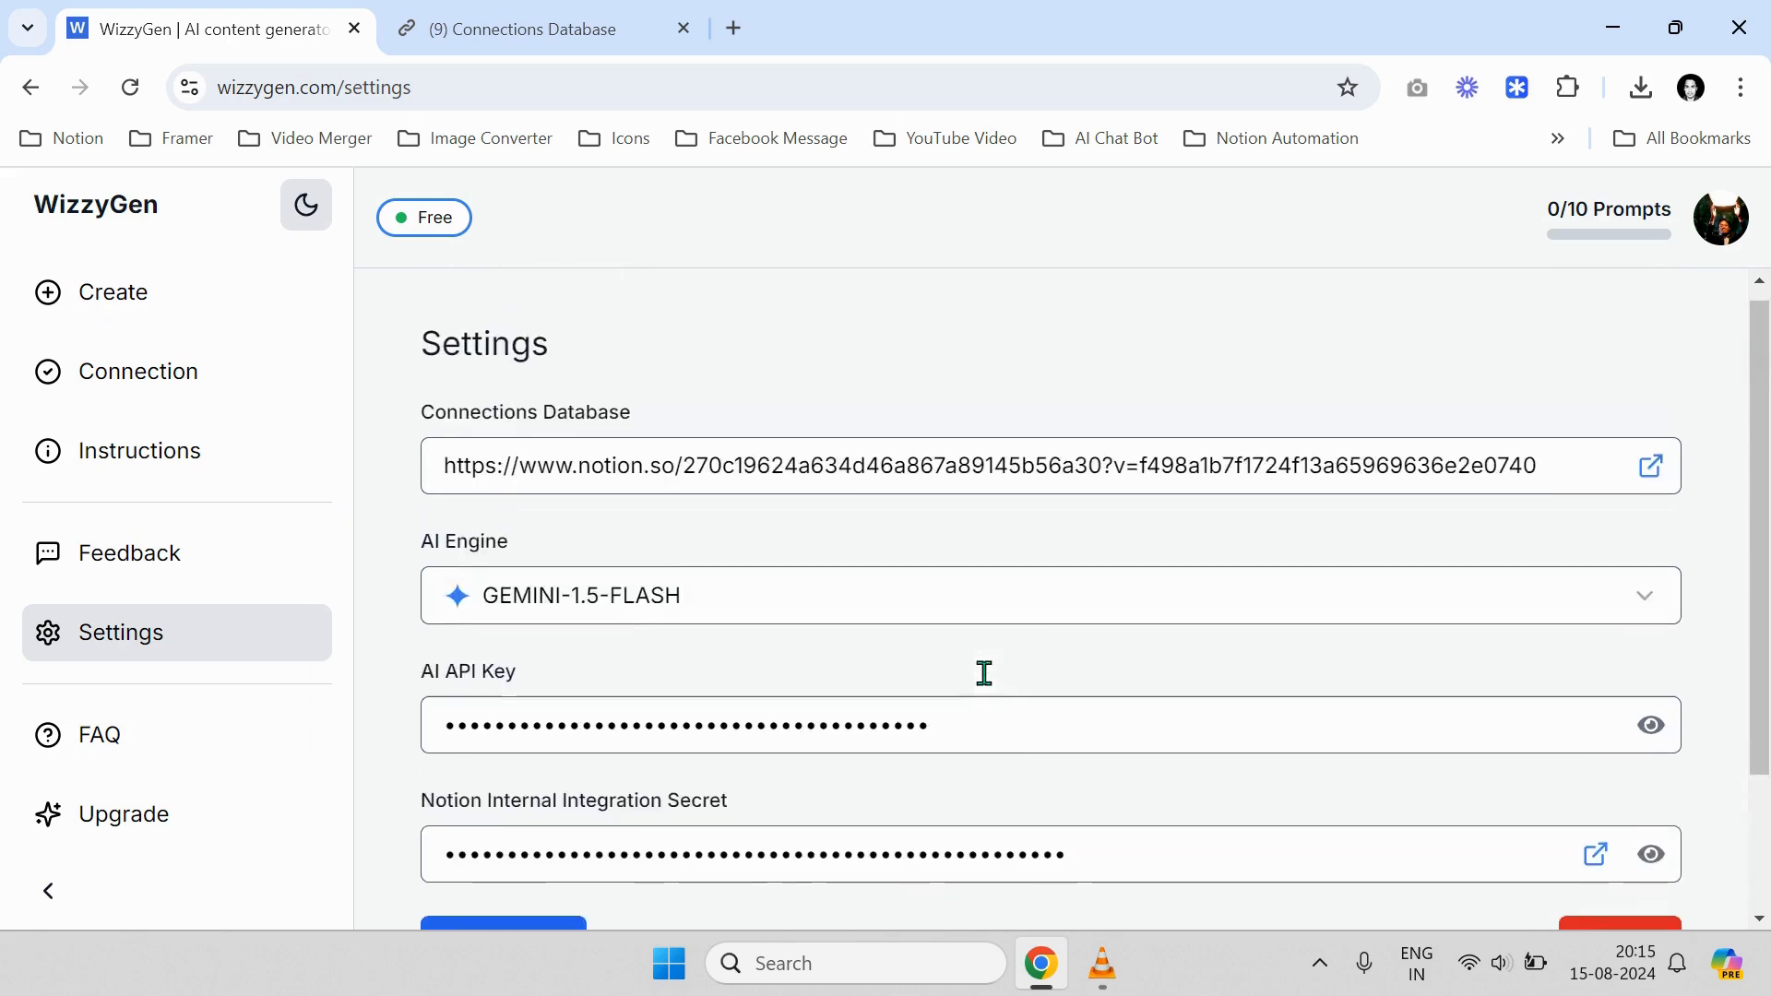
left_click(117, 298)
scroll(731, 446, "down", 1)
scroll(723, 459, "up", 1)
scroll(711, 486, "down", 1)
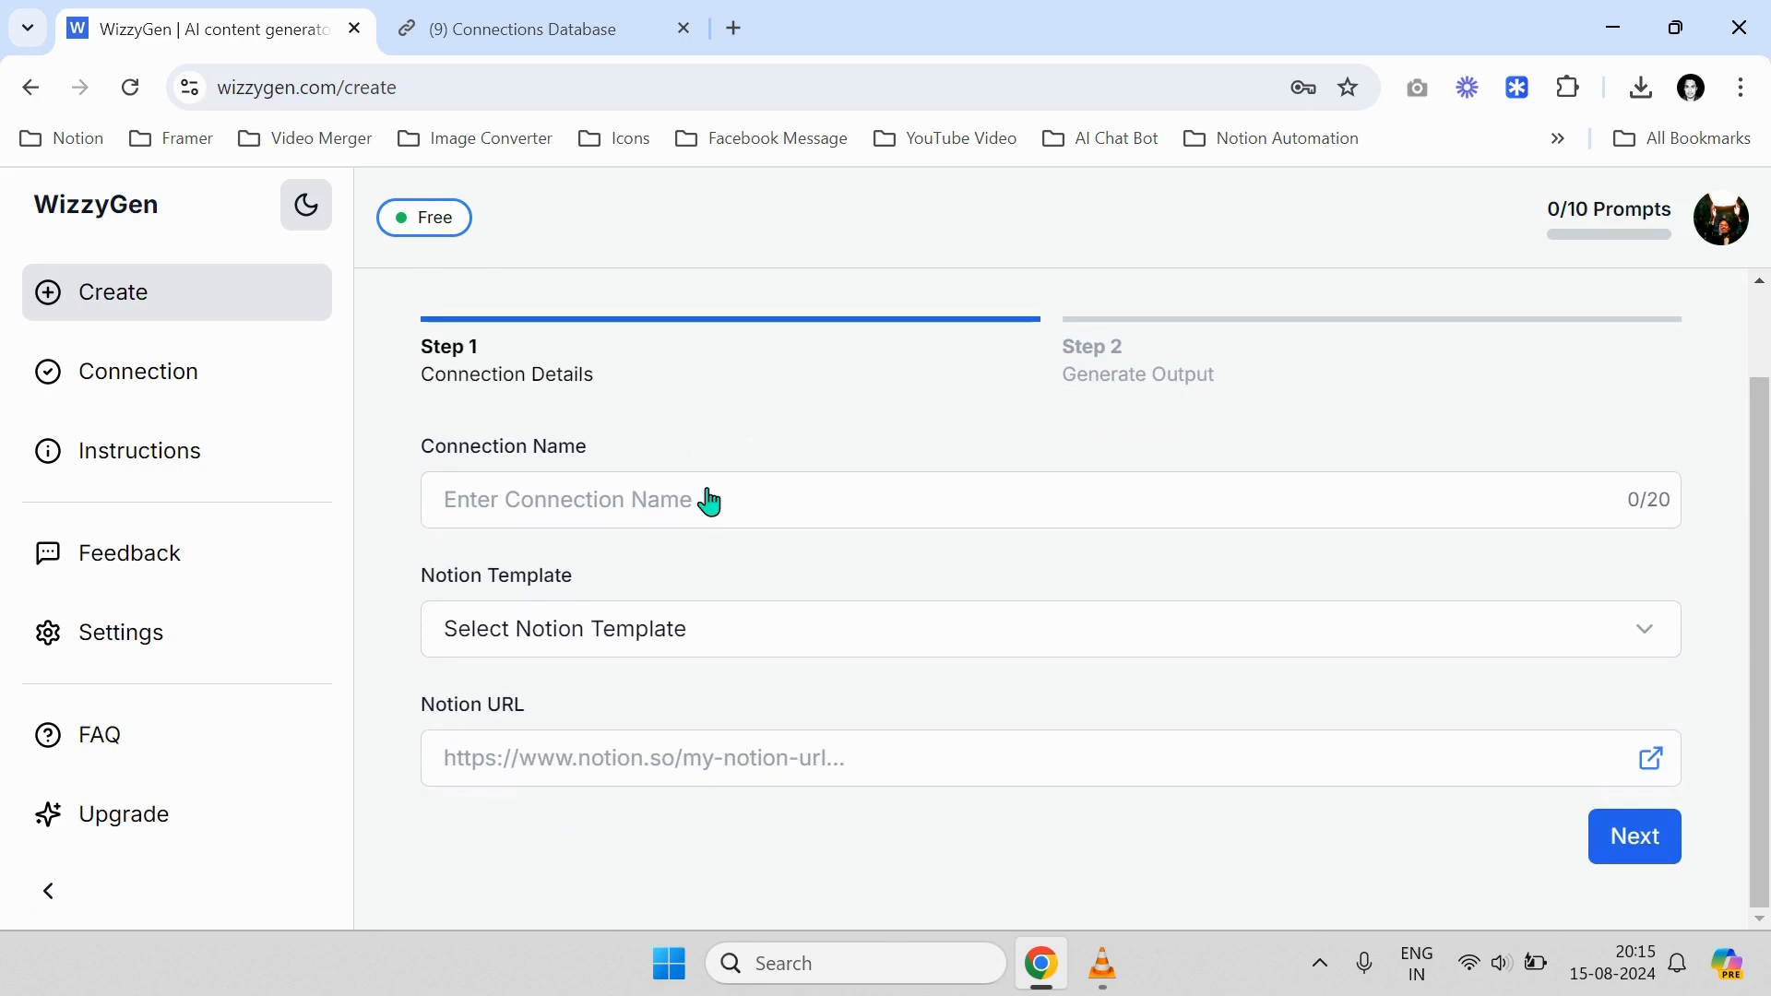
Name the connection "Notion Page" and set its Notion Template to Notion Page
left_click(640, 661)
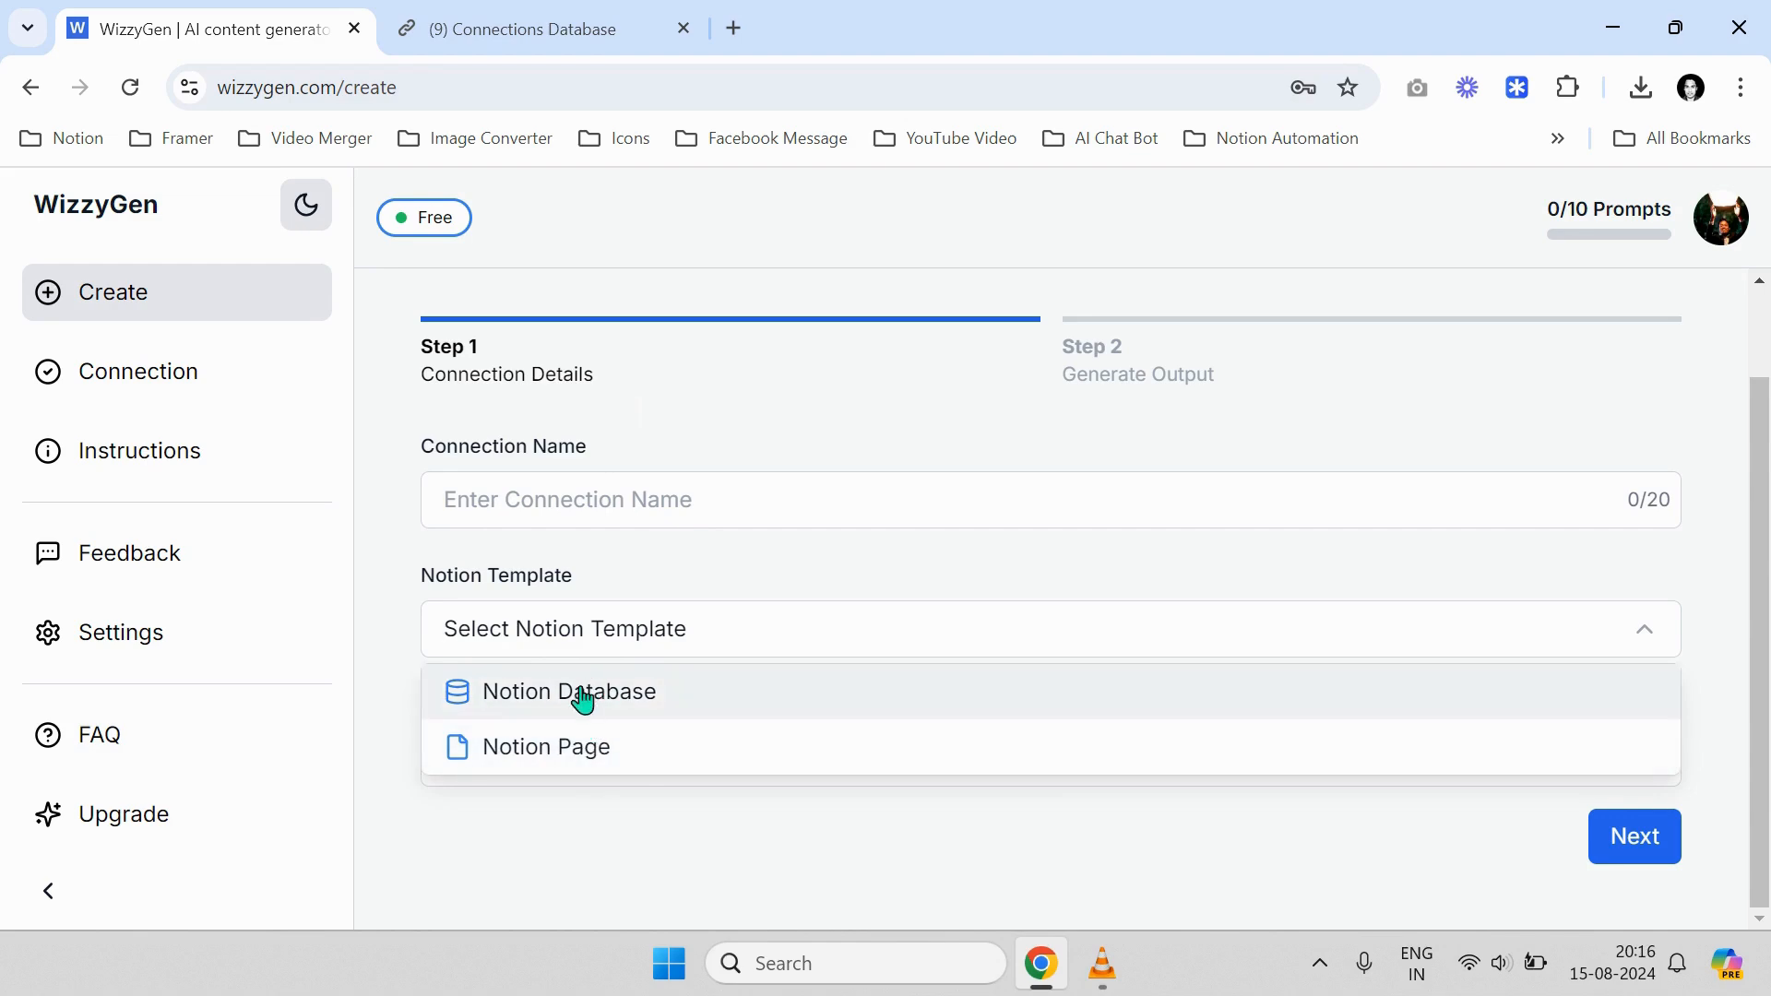
left_click(603, 507)
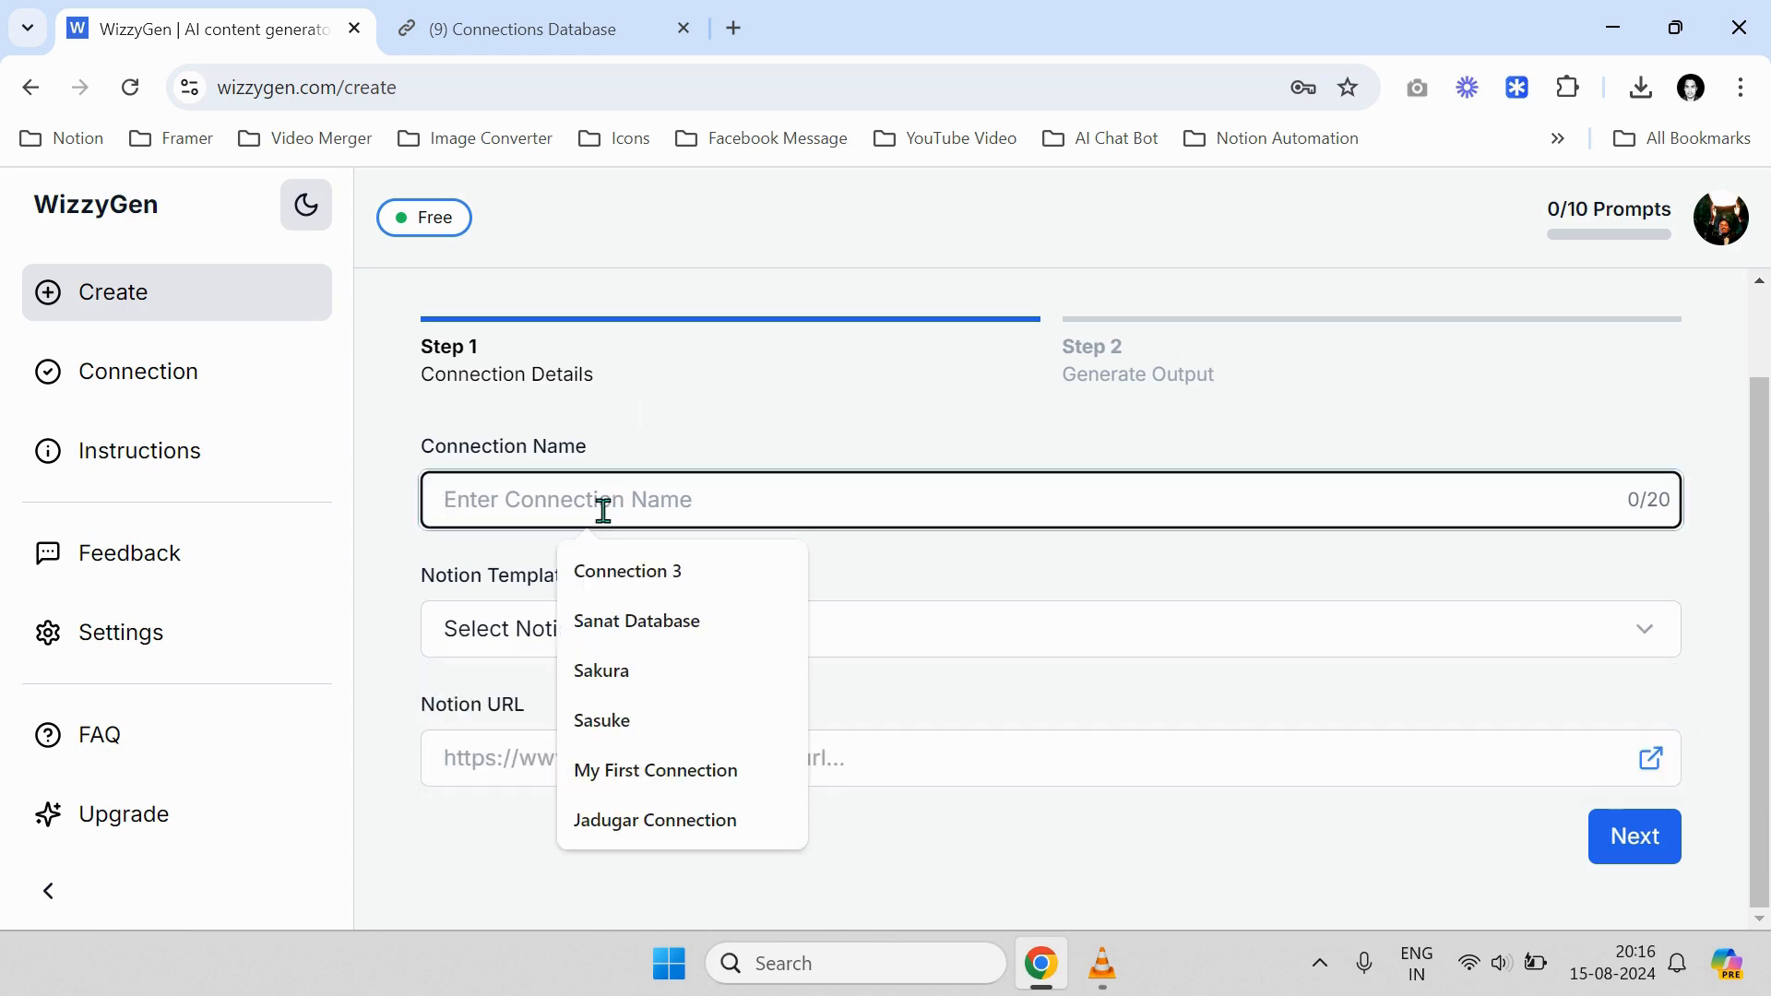
type("Notion Page")
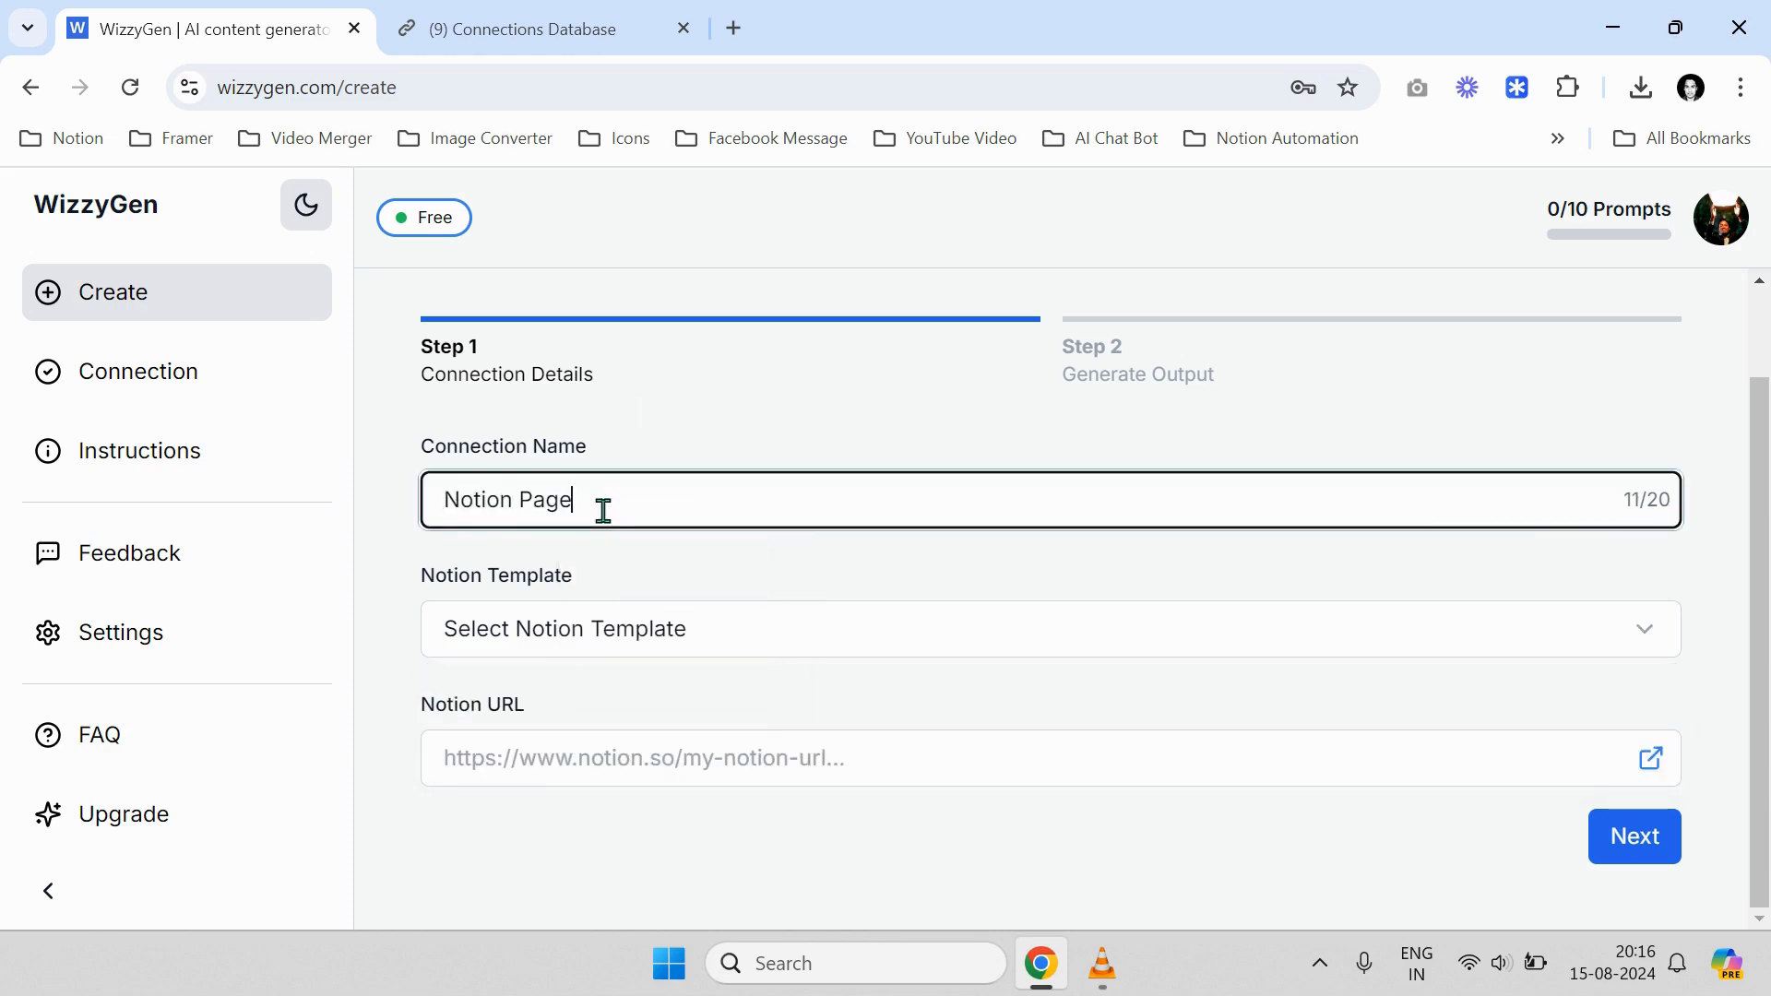
left_click(617, 628)
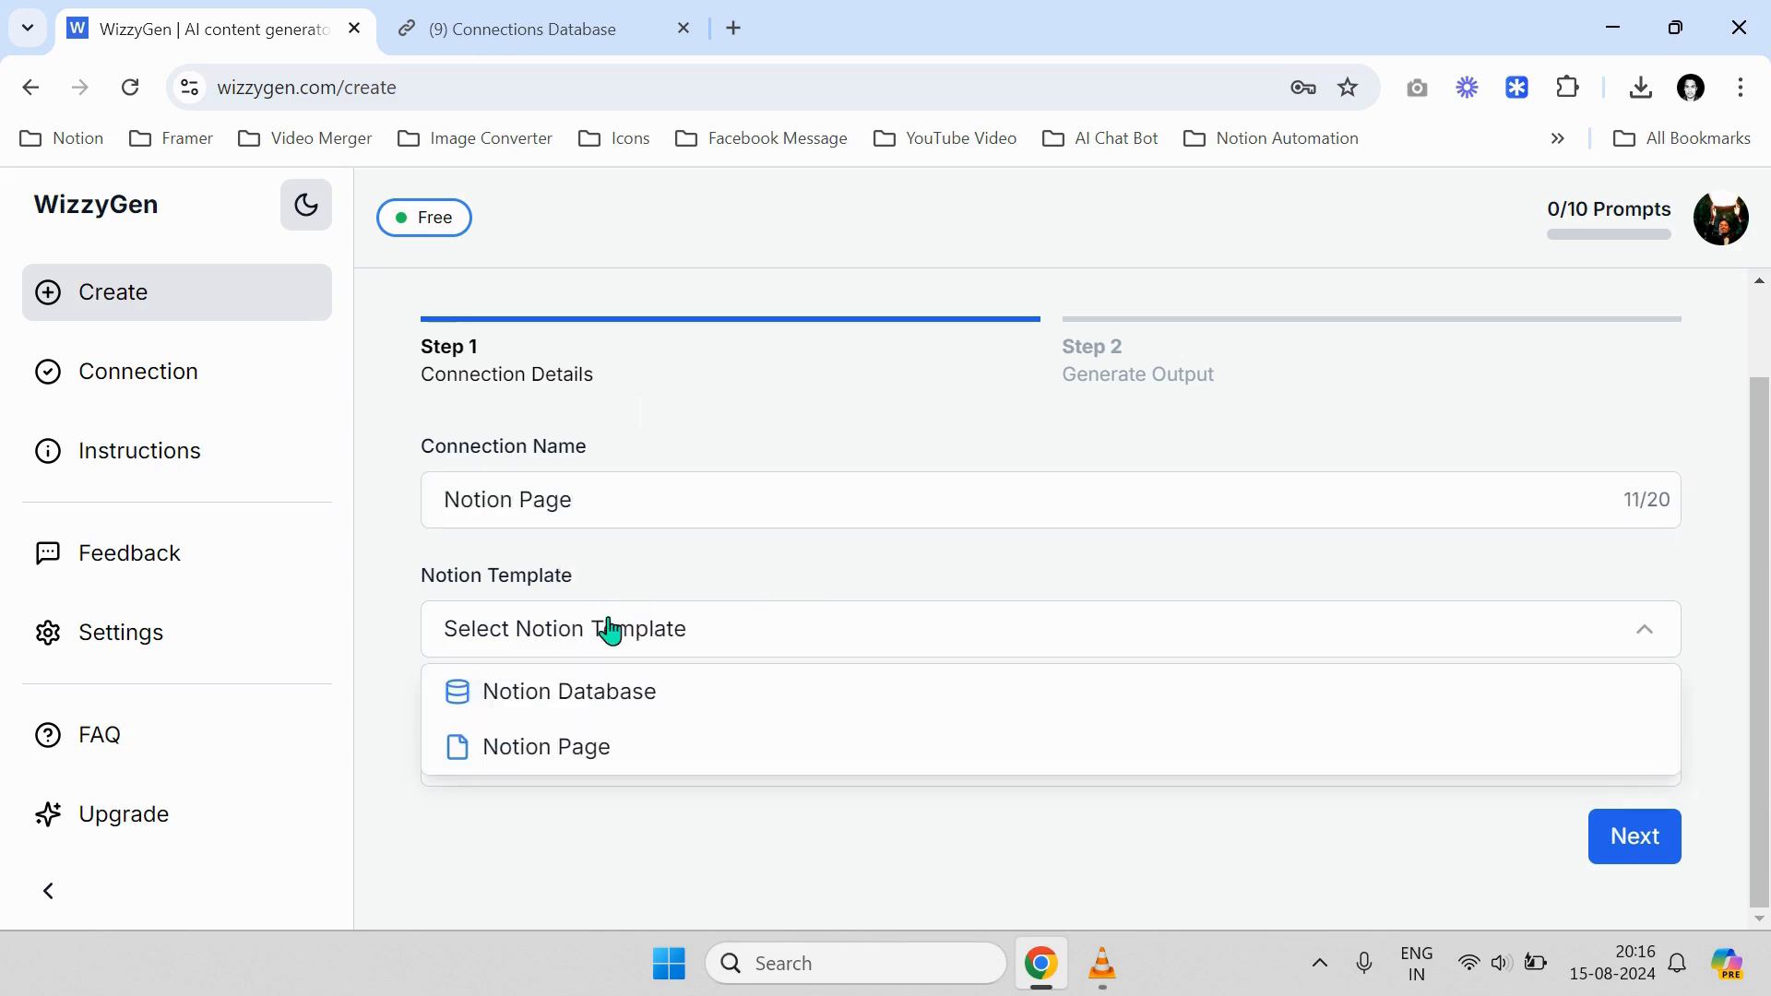
left_click(598, 754)
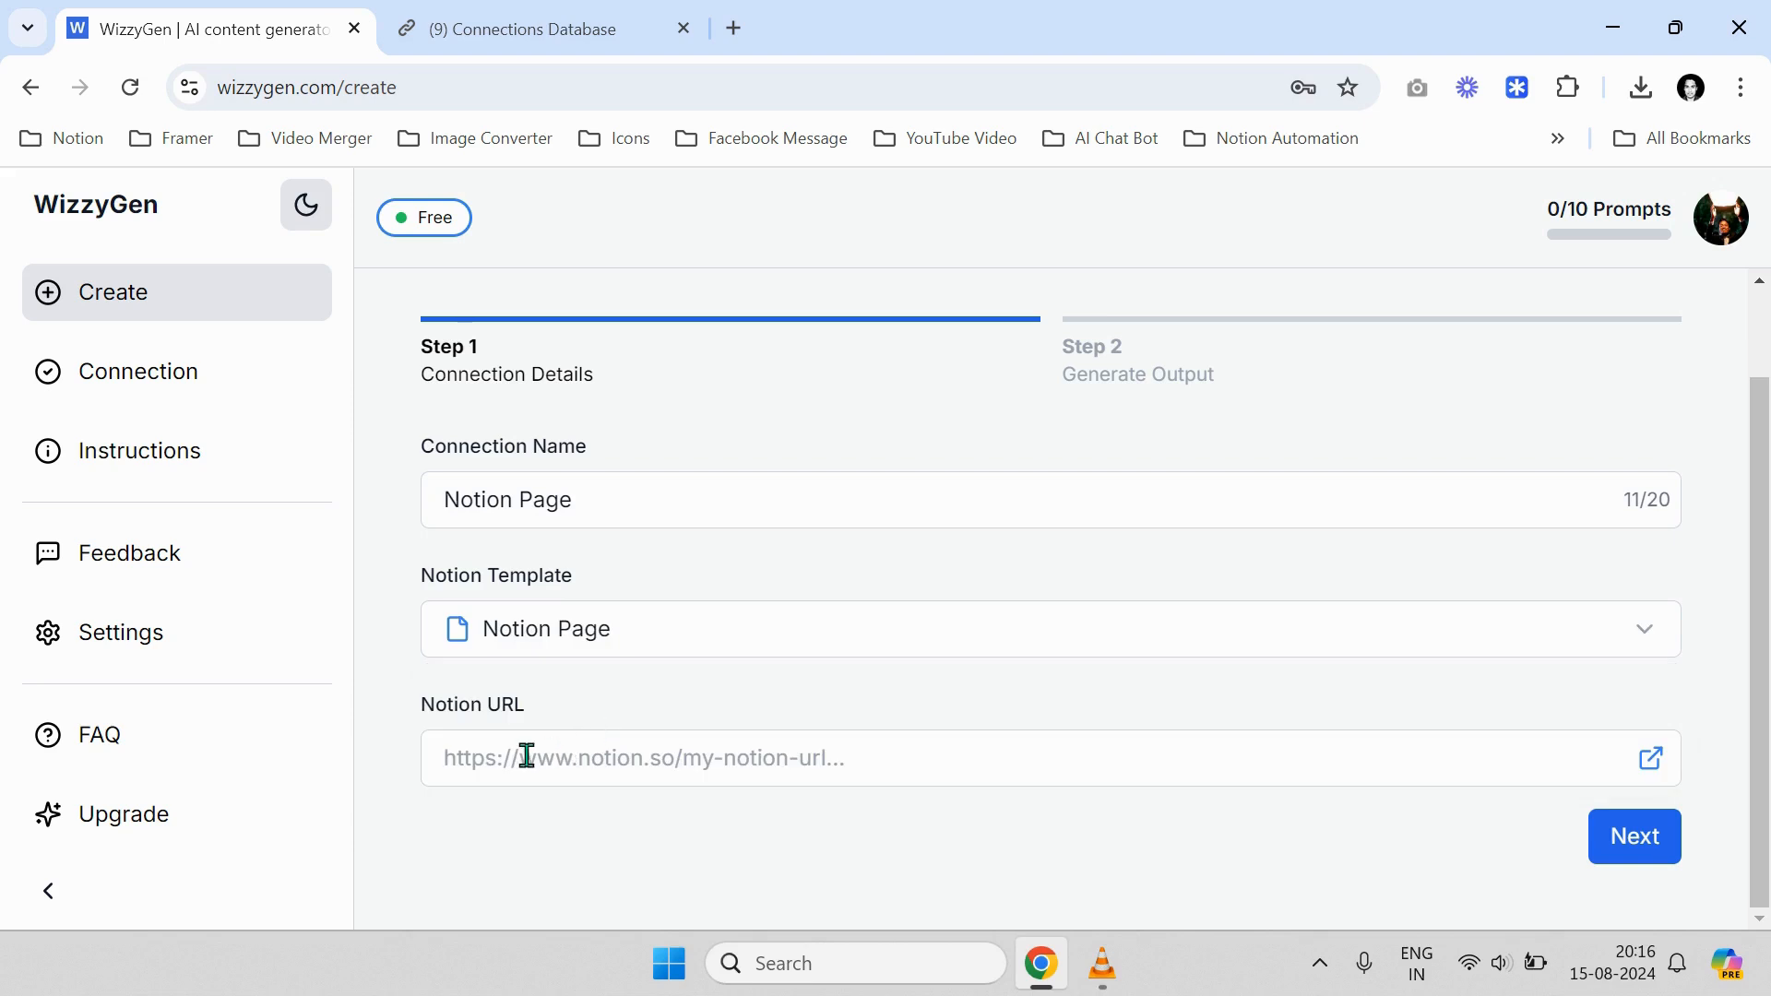
Open the linked Content Generator Page template and duplicate it into the Notion workspace
left_click(1650, 763)
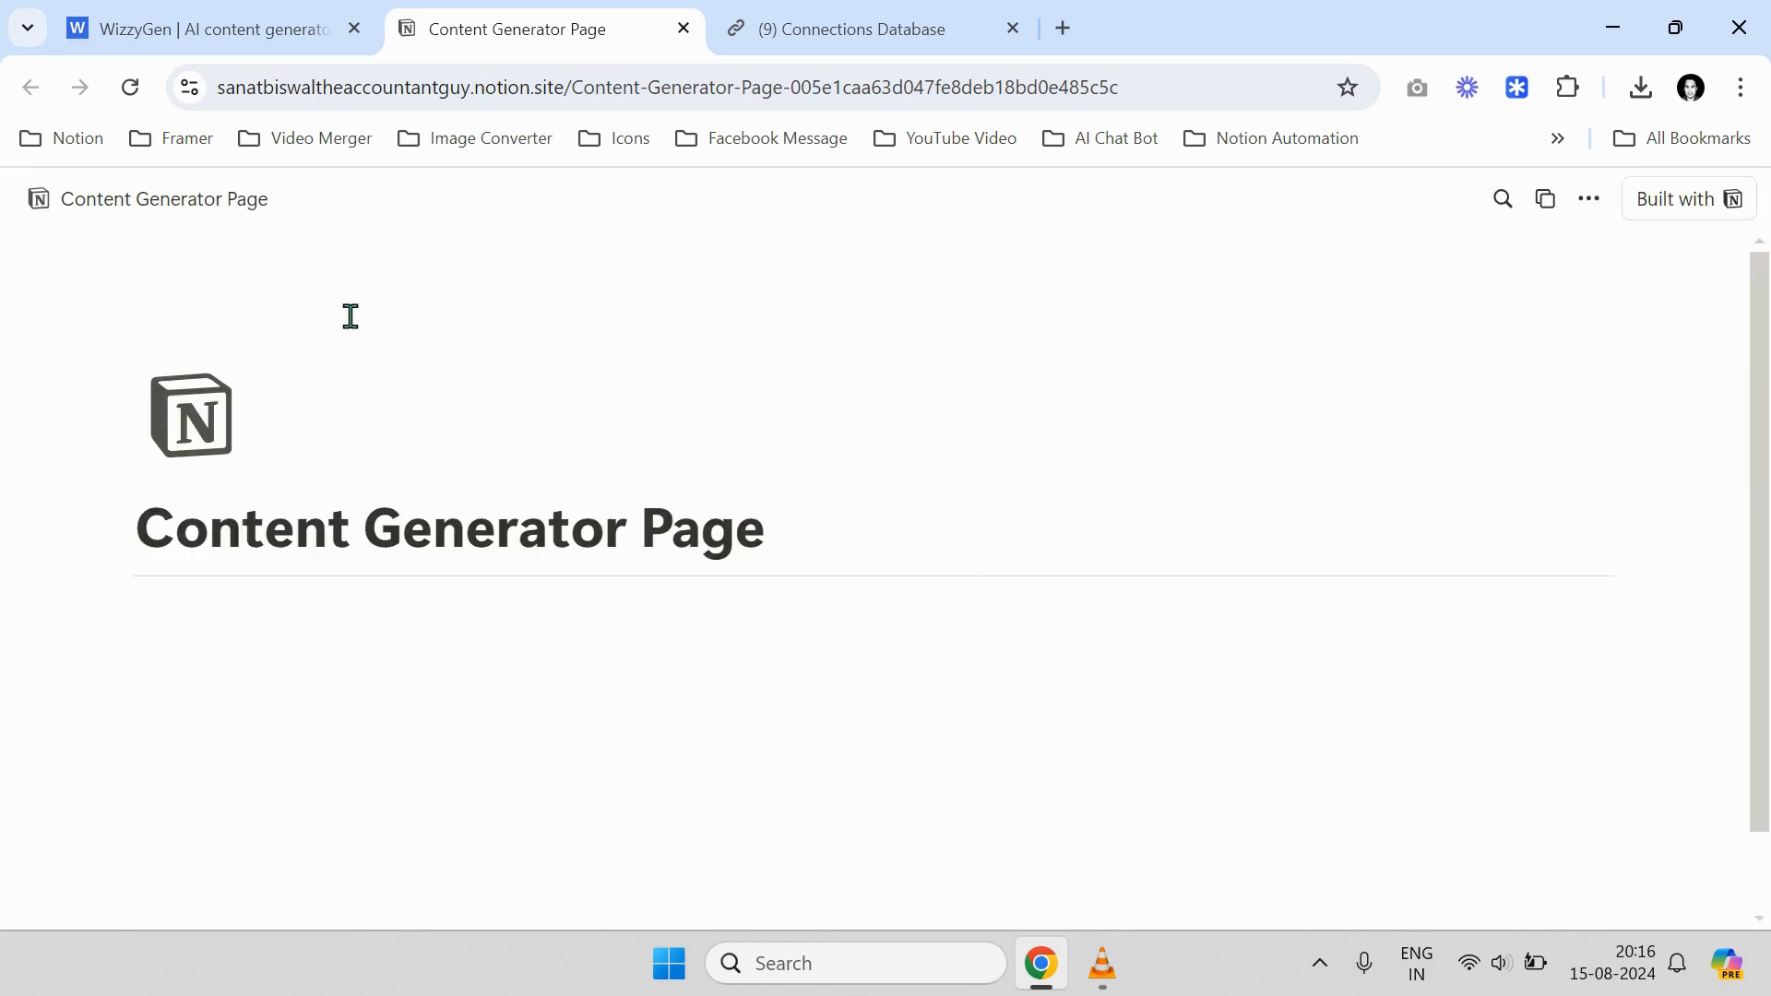
left_click(1546, 205)
left_click(903, 478)
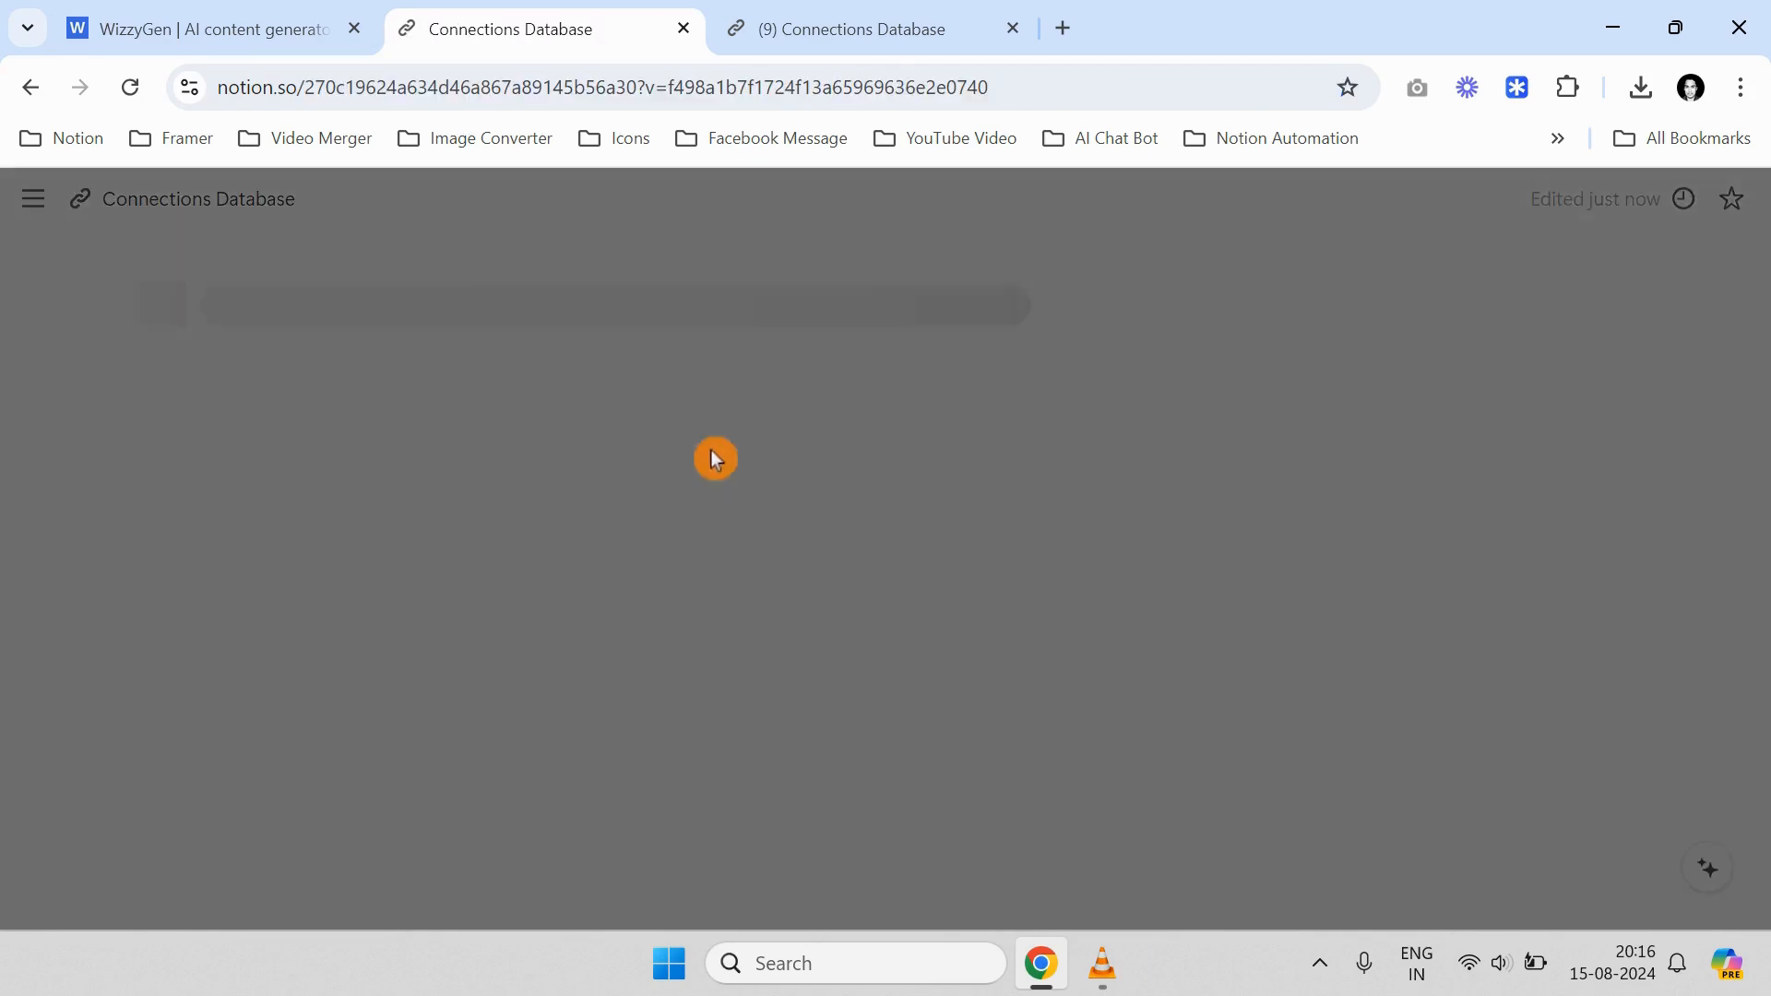
left_click(871, 687)
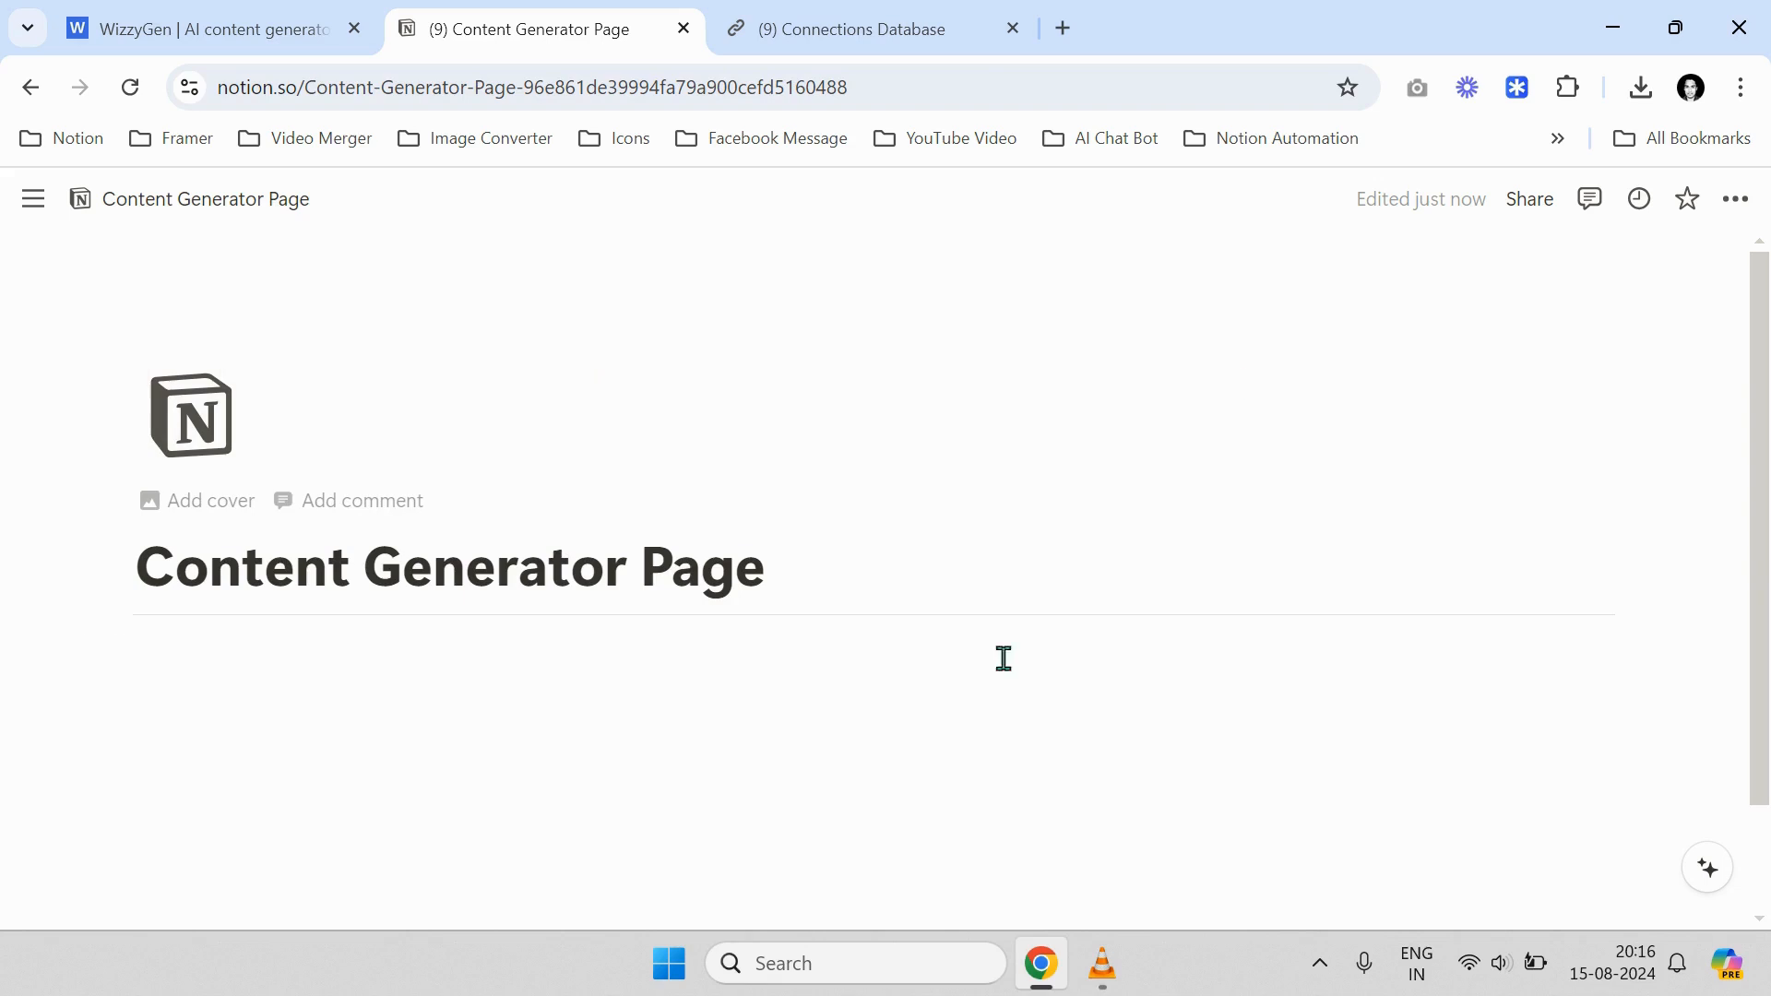
Connect the Wizzygen Integration to the duplicated Content Generator Page and approve its access
left_click(1735, 201)
scroll(1568, 517, "down", 3)
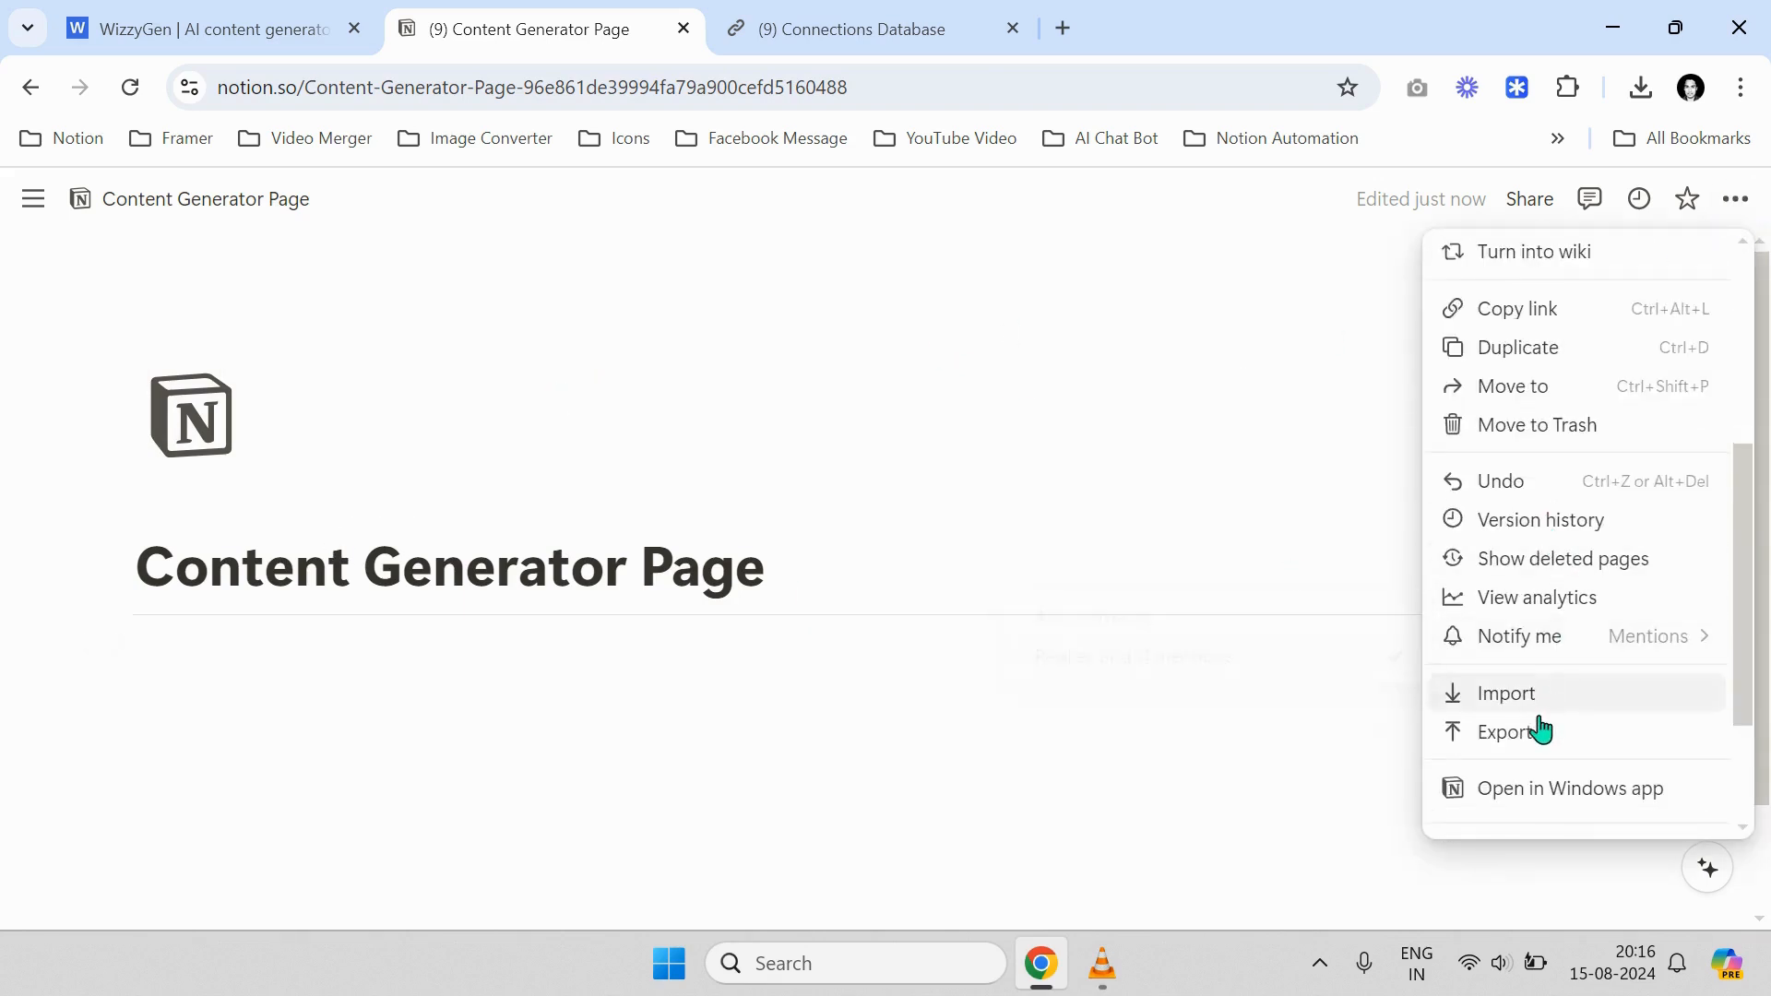
scroll(1537, 733, "down", 2)
mouse_move(1537, 725)
type("wizzy")
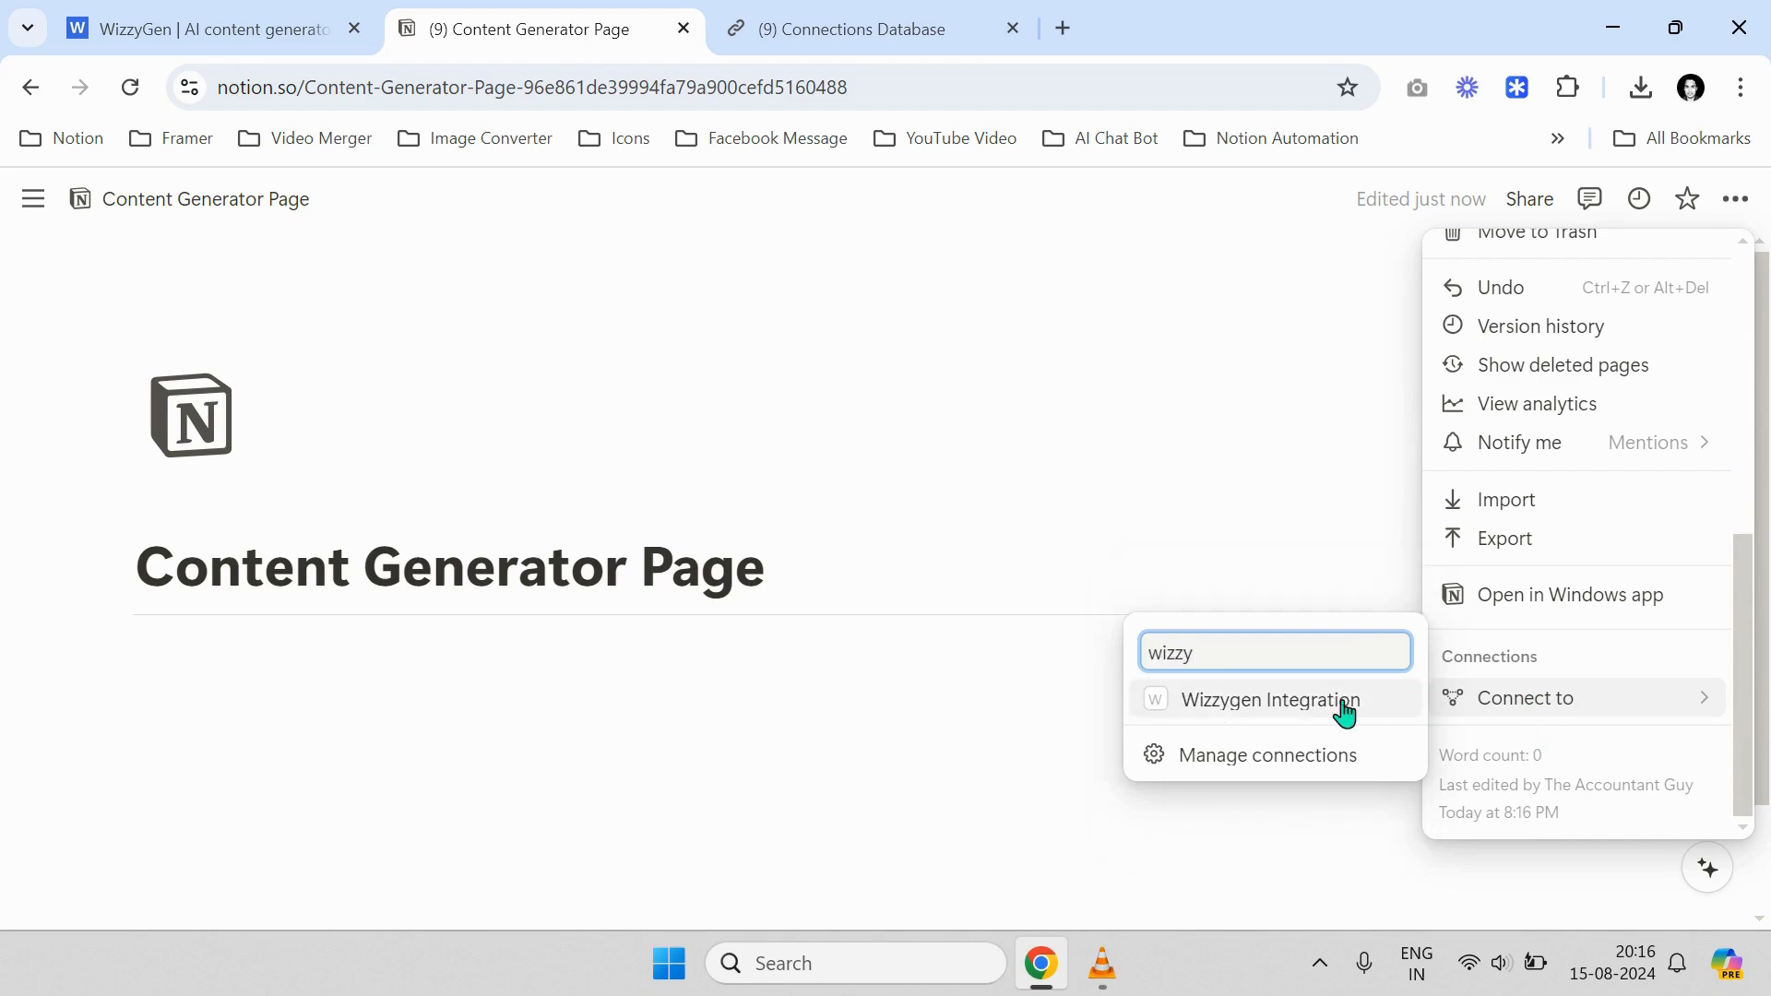
left_click(1321, 700)
left_click(980, 569)
mouse_move(1444, 715)
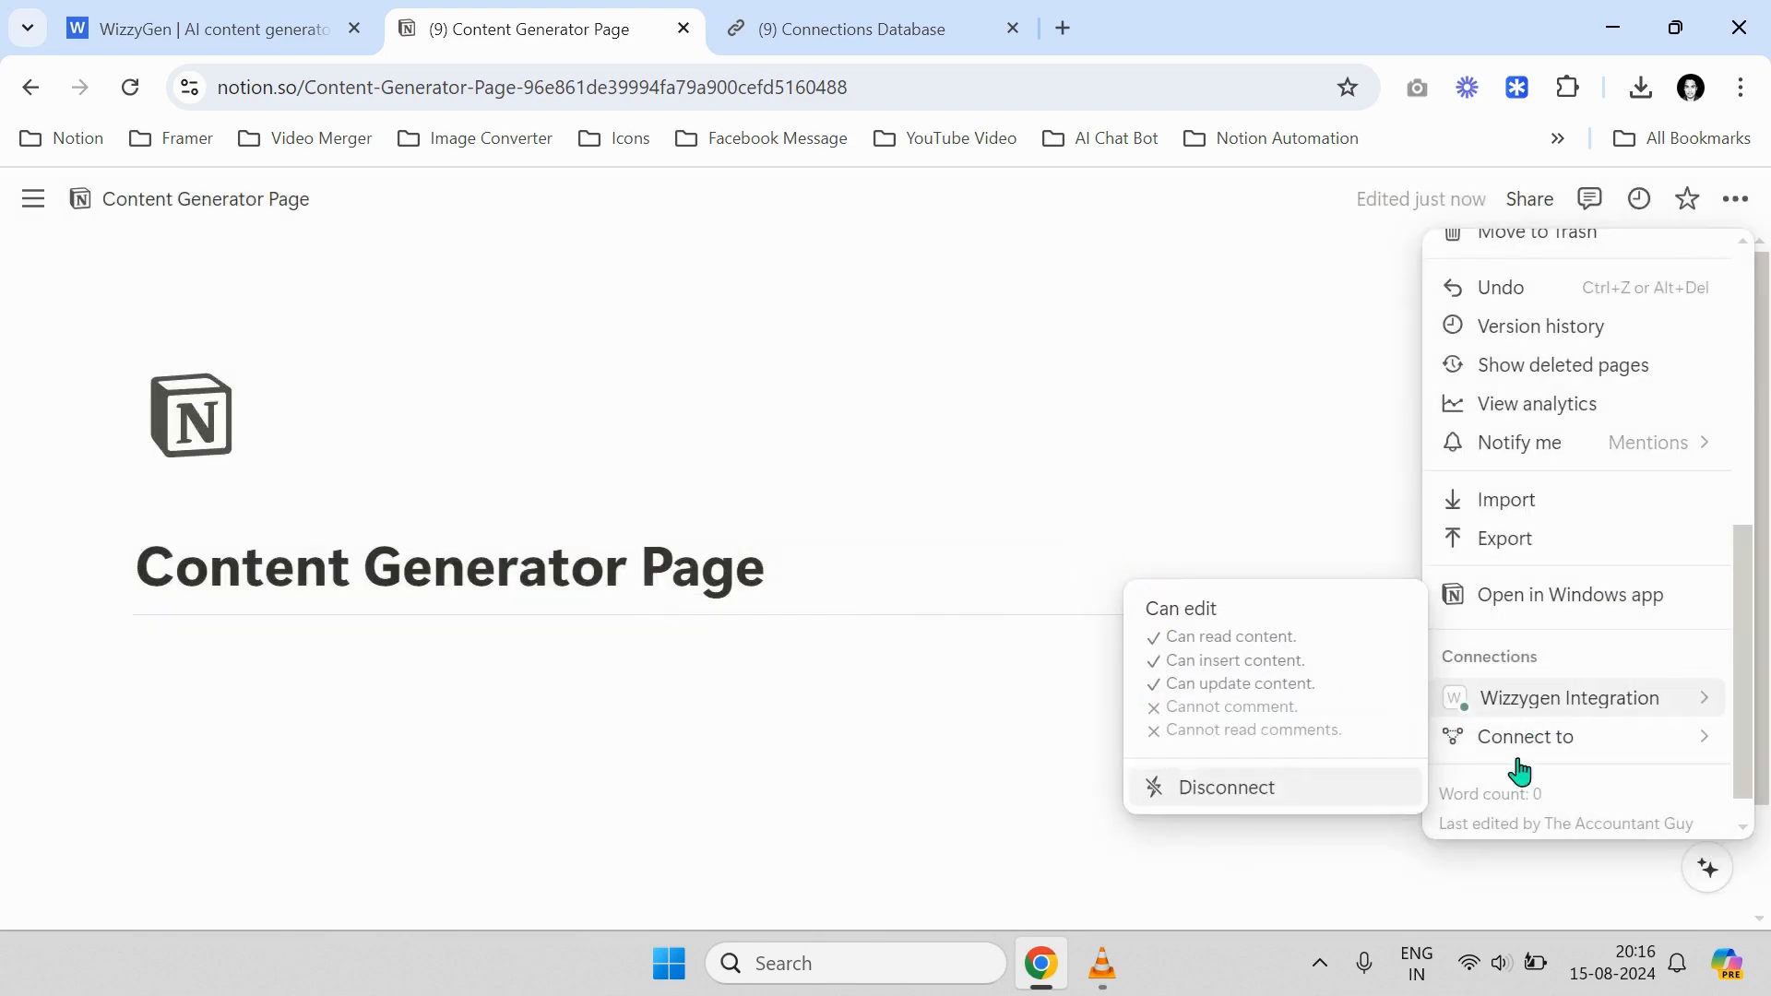
left_click(942, 518)
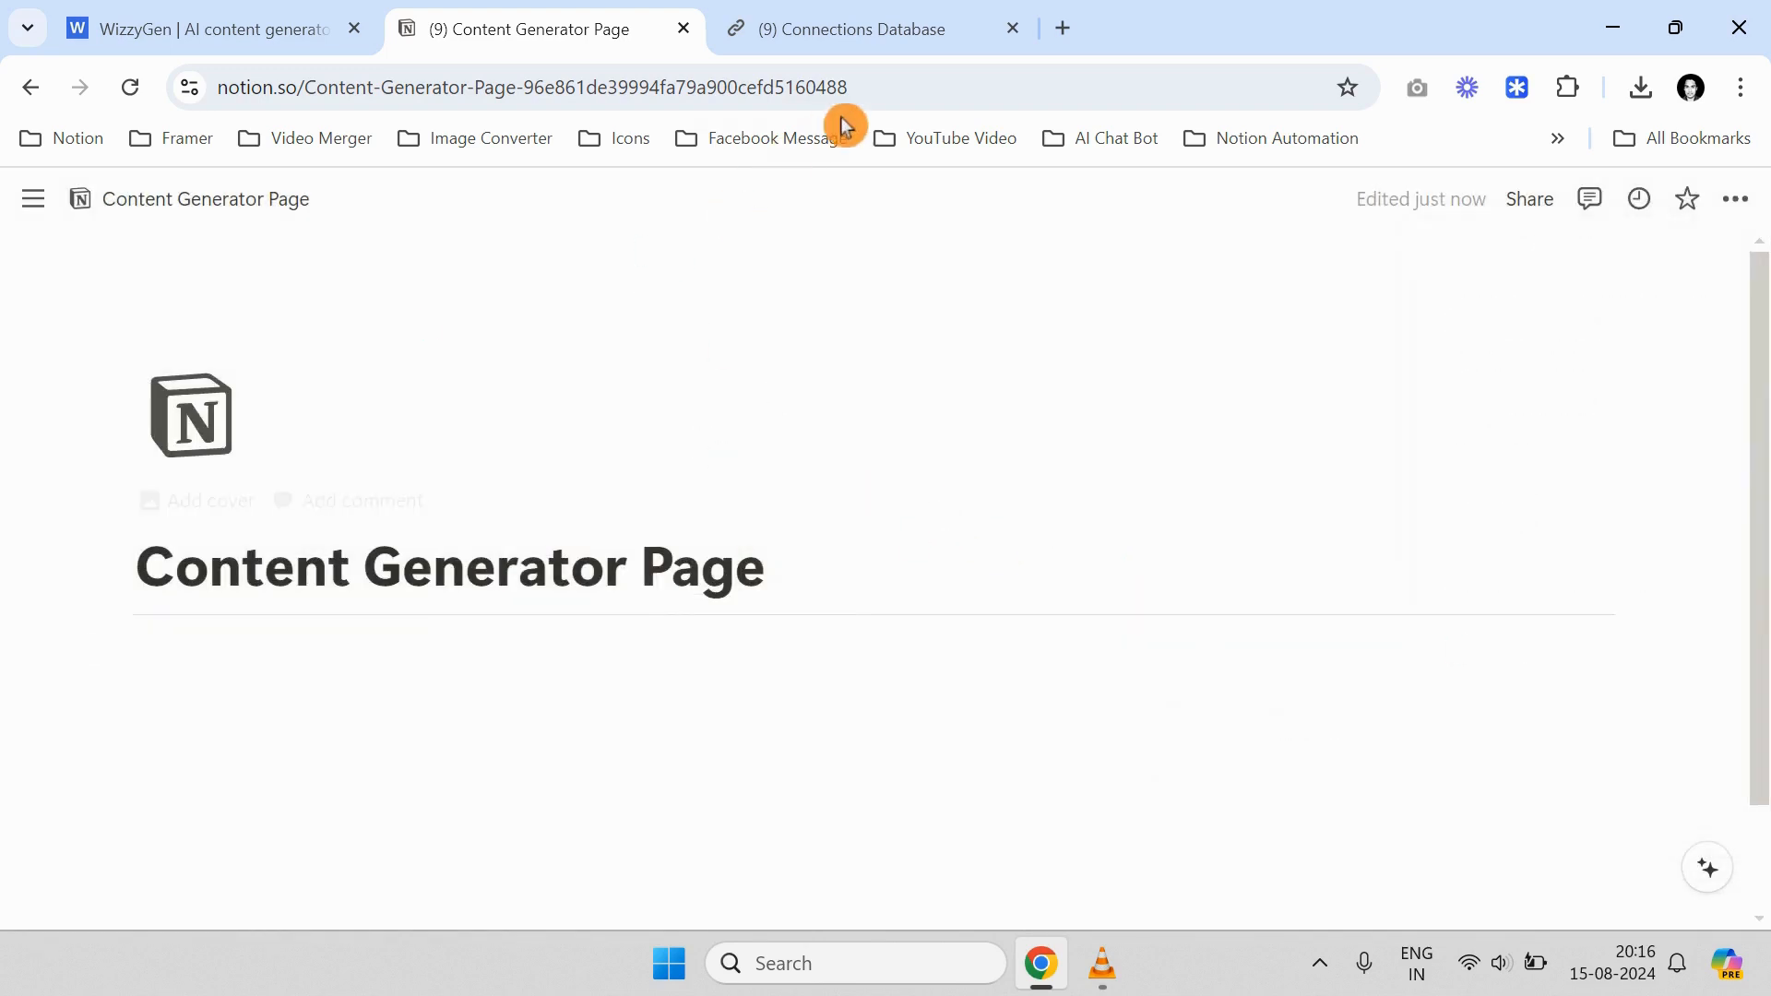
Copy the Content Generator Page's address into WizzyGen's Notion URL and proceed to the Generate Output step
left_click(872, 94)
key("ctrl+c")
left_click(212, 29)
left_click(830, 761)
key("ctrl+v")
left_click(1669, 843)
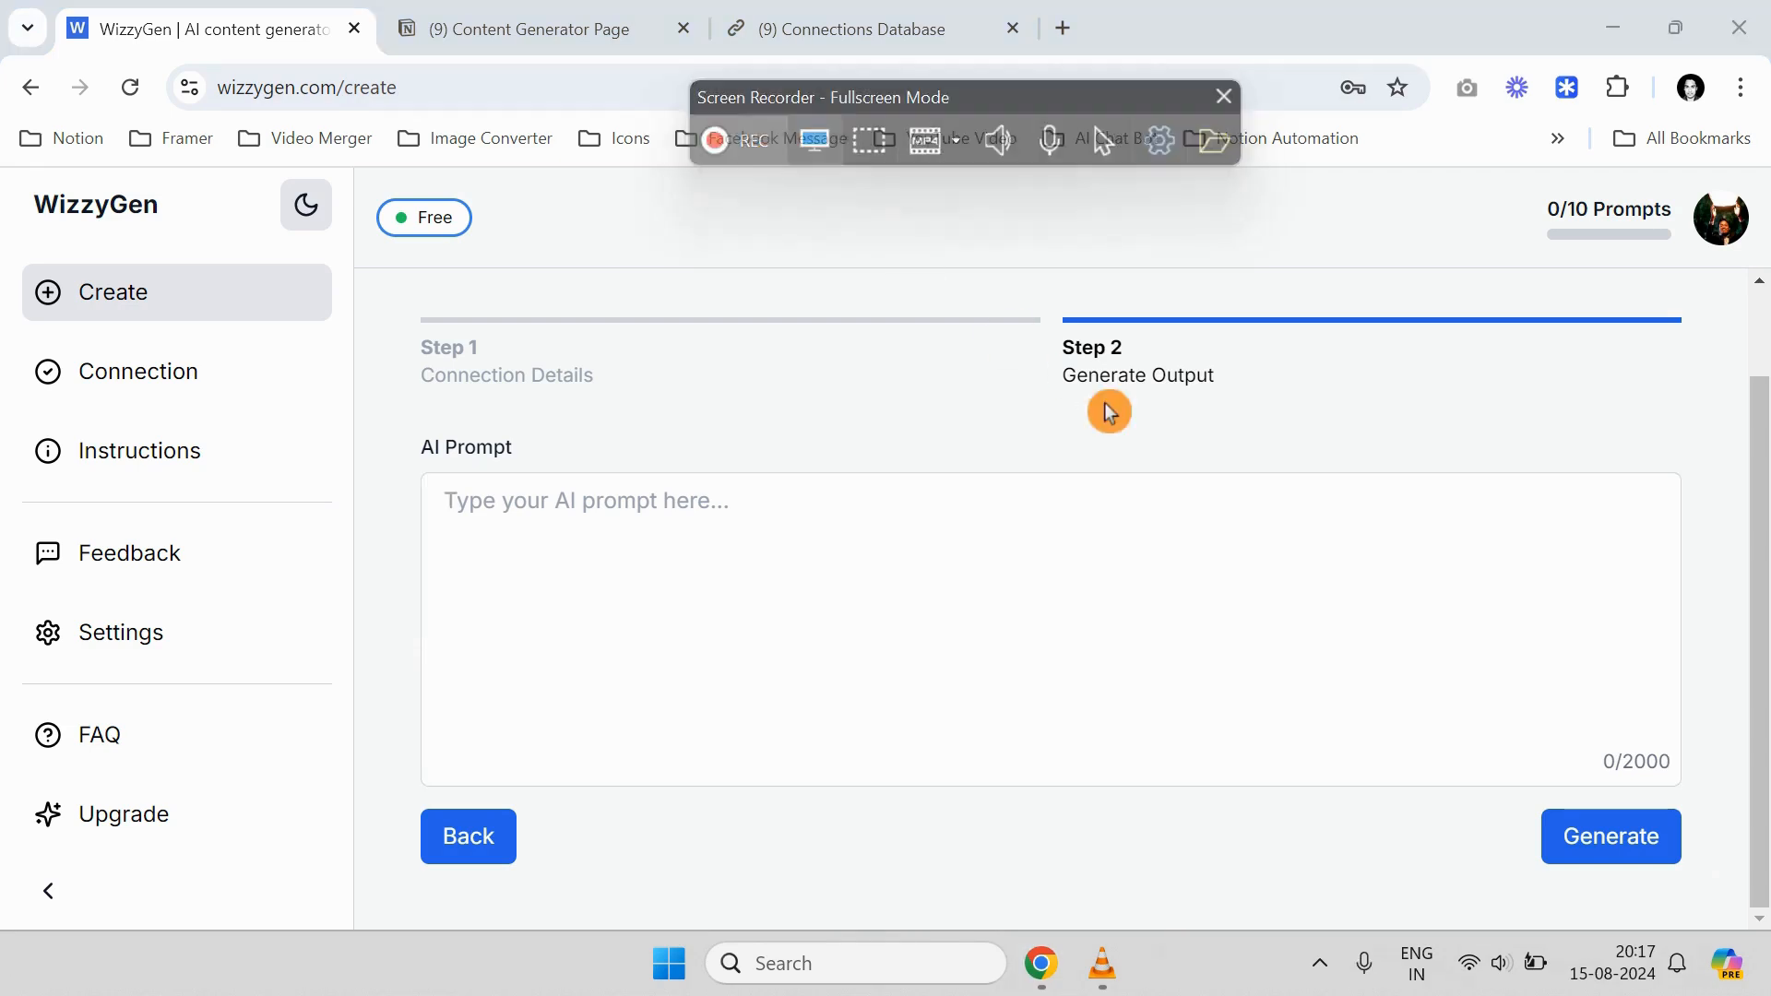
Enter the AI prompt "Write me a blog on Notion in 100 words" and generate the content
left_click(716, 617)
scroll(665, 592, "up", 1)
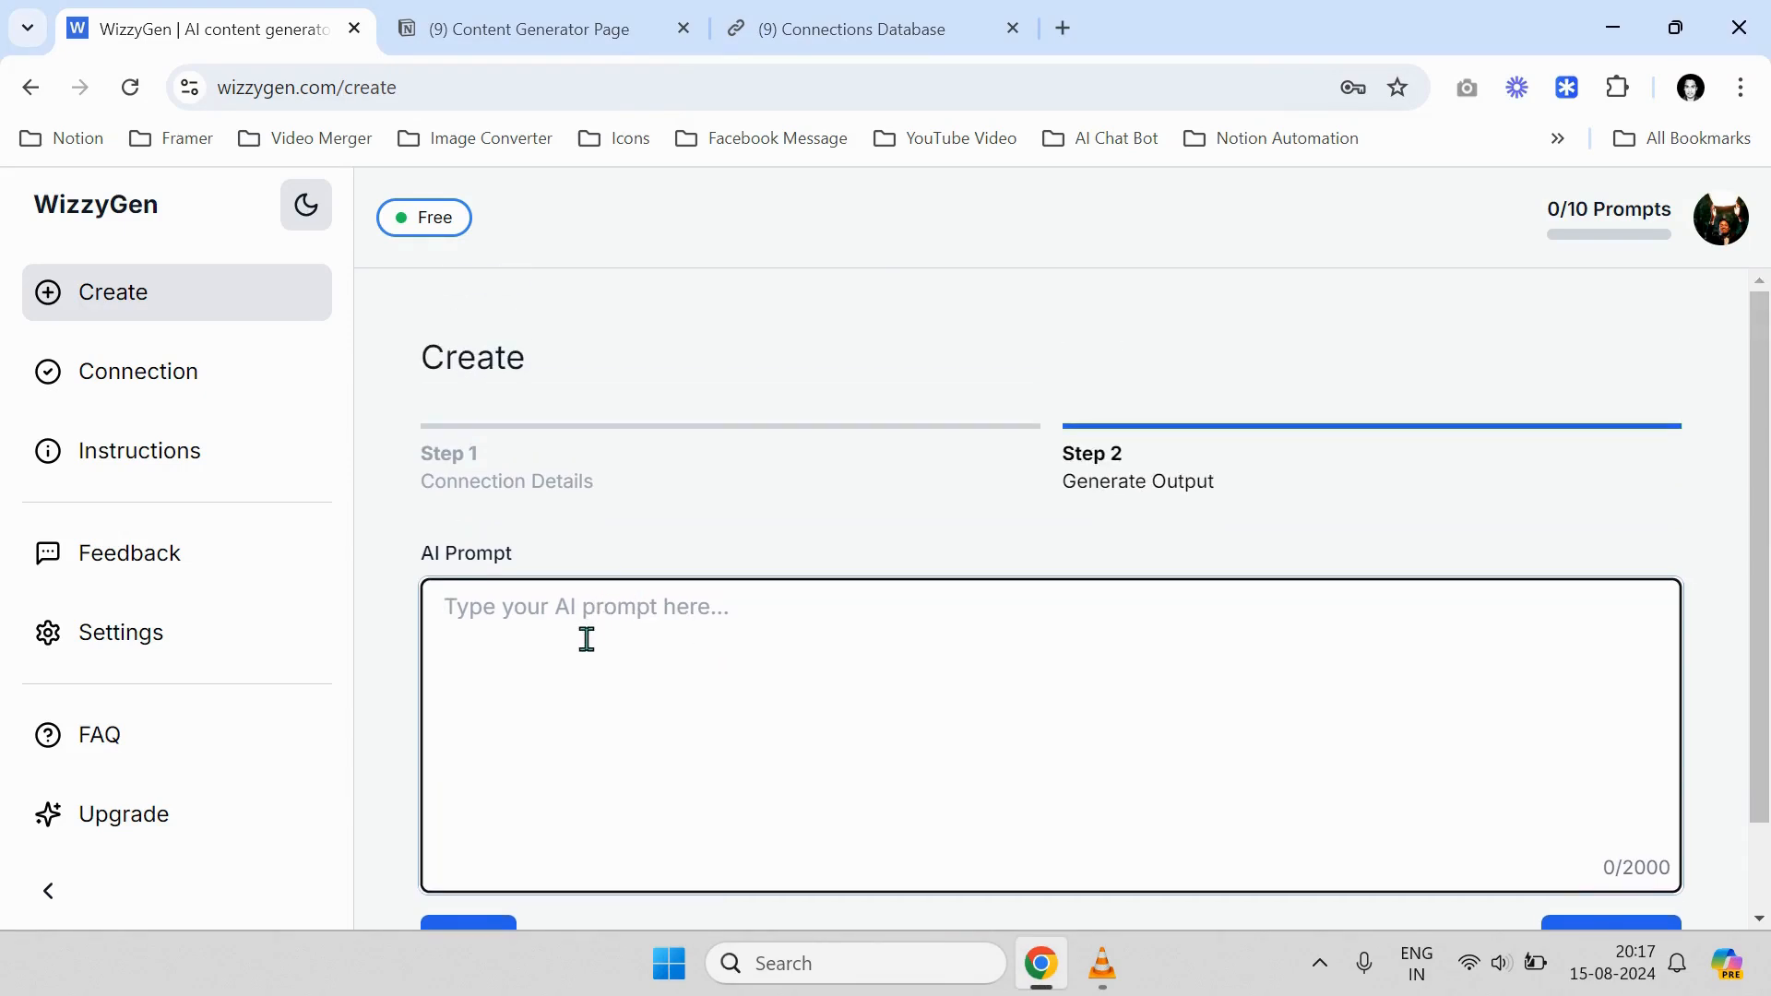
key("ctrl+Tab")
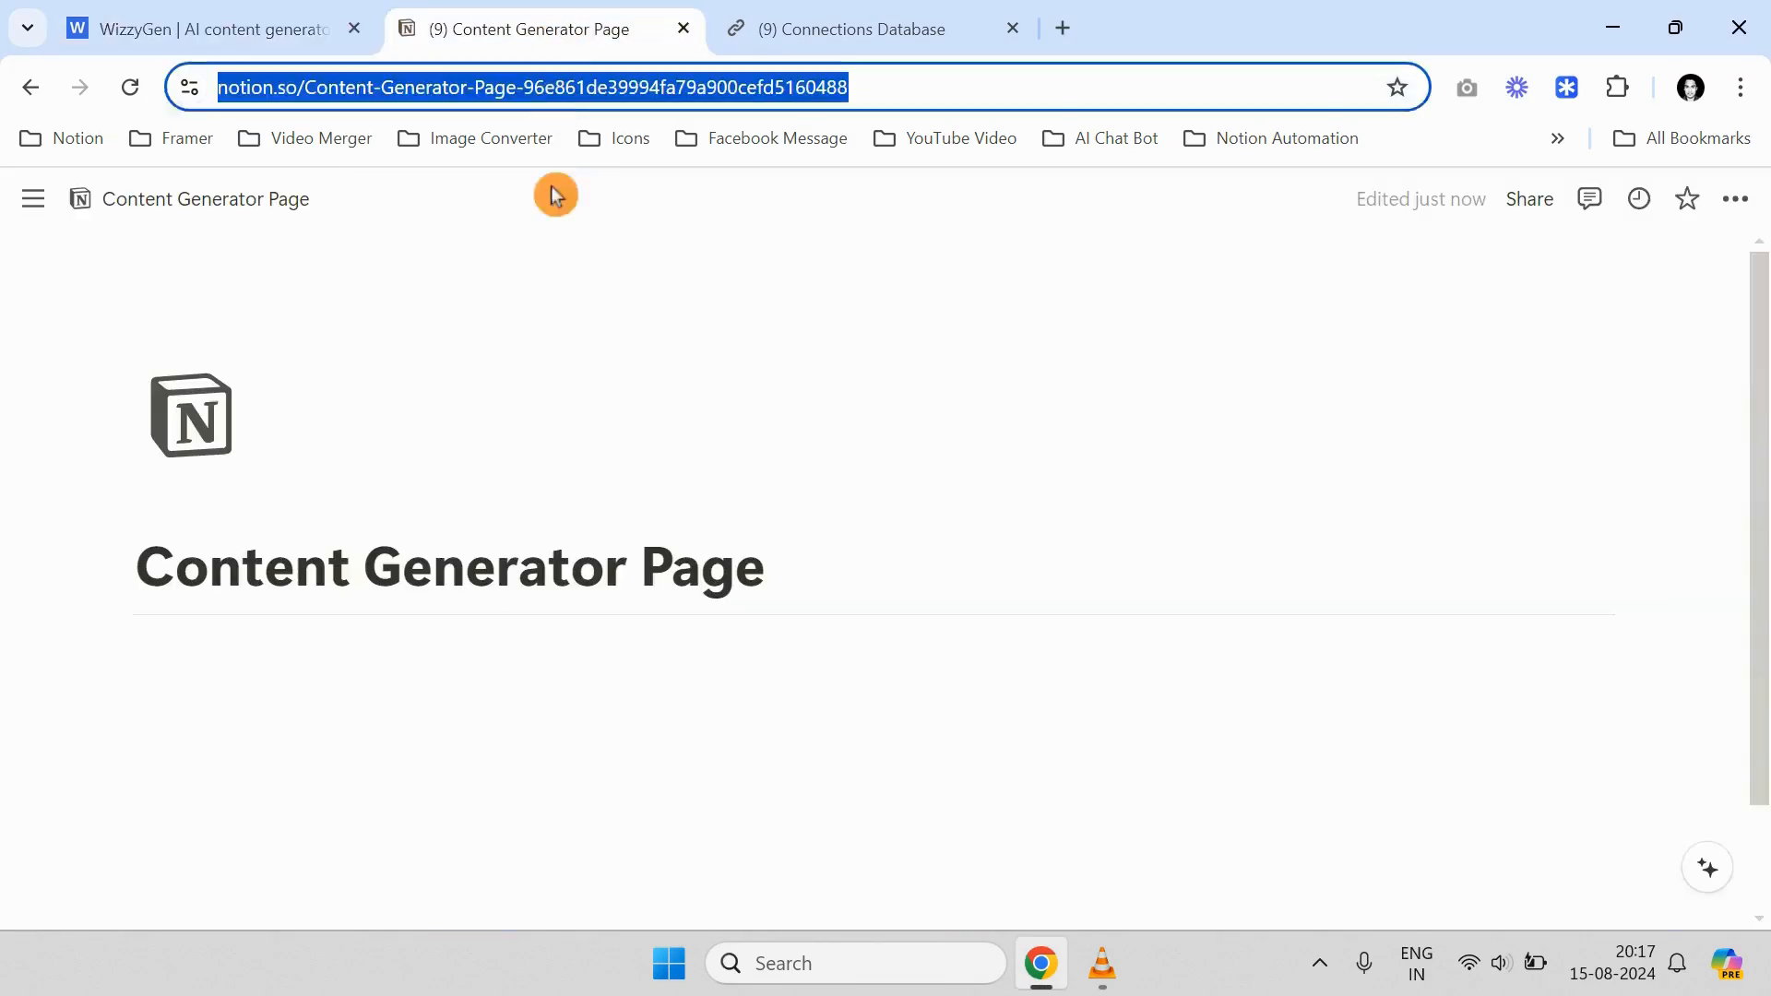
left_click(842, 569)
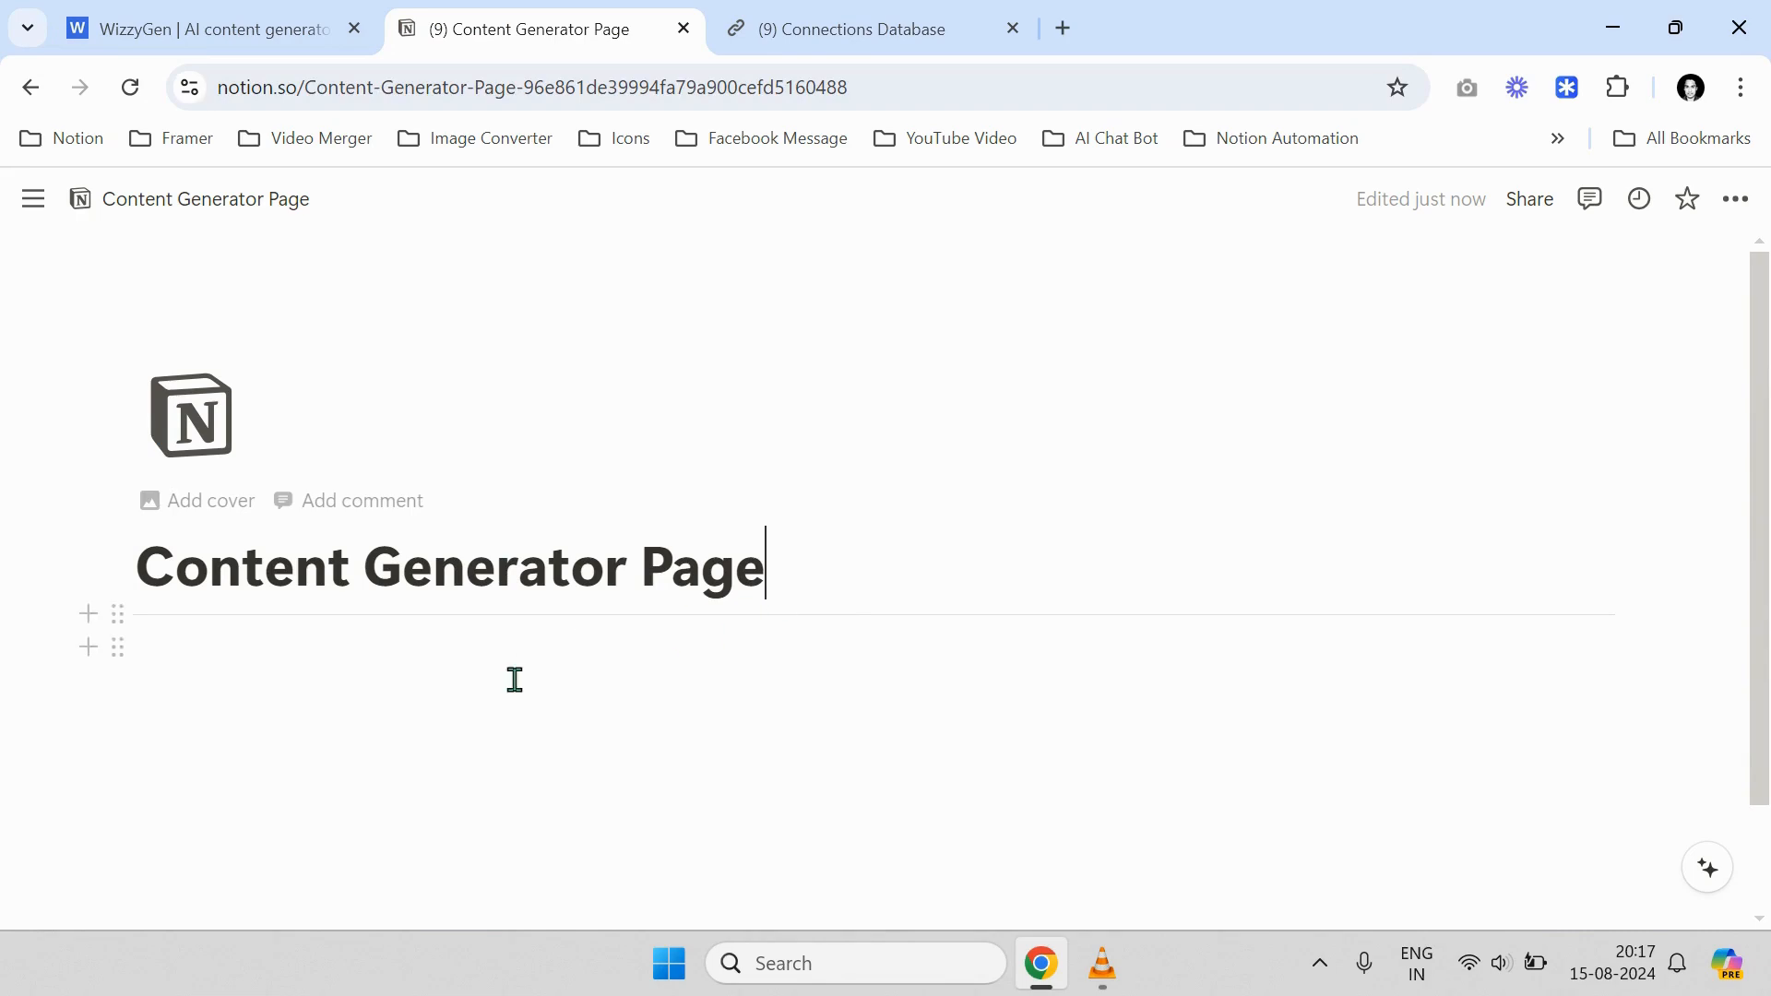
left_click(297, 11)
type("Write me a blog on")
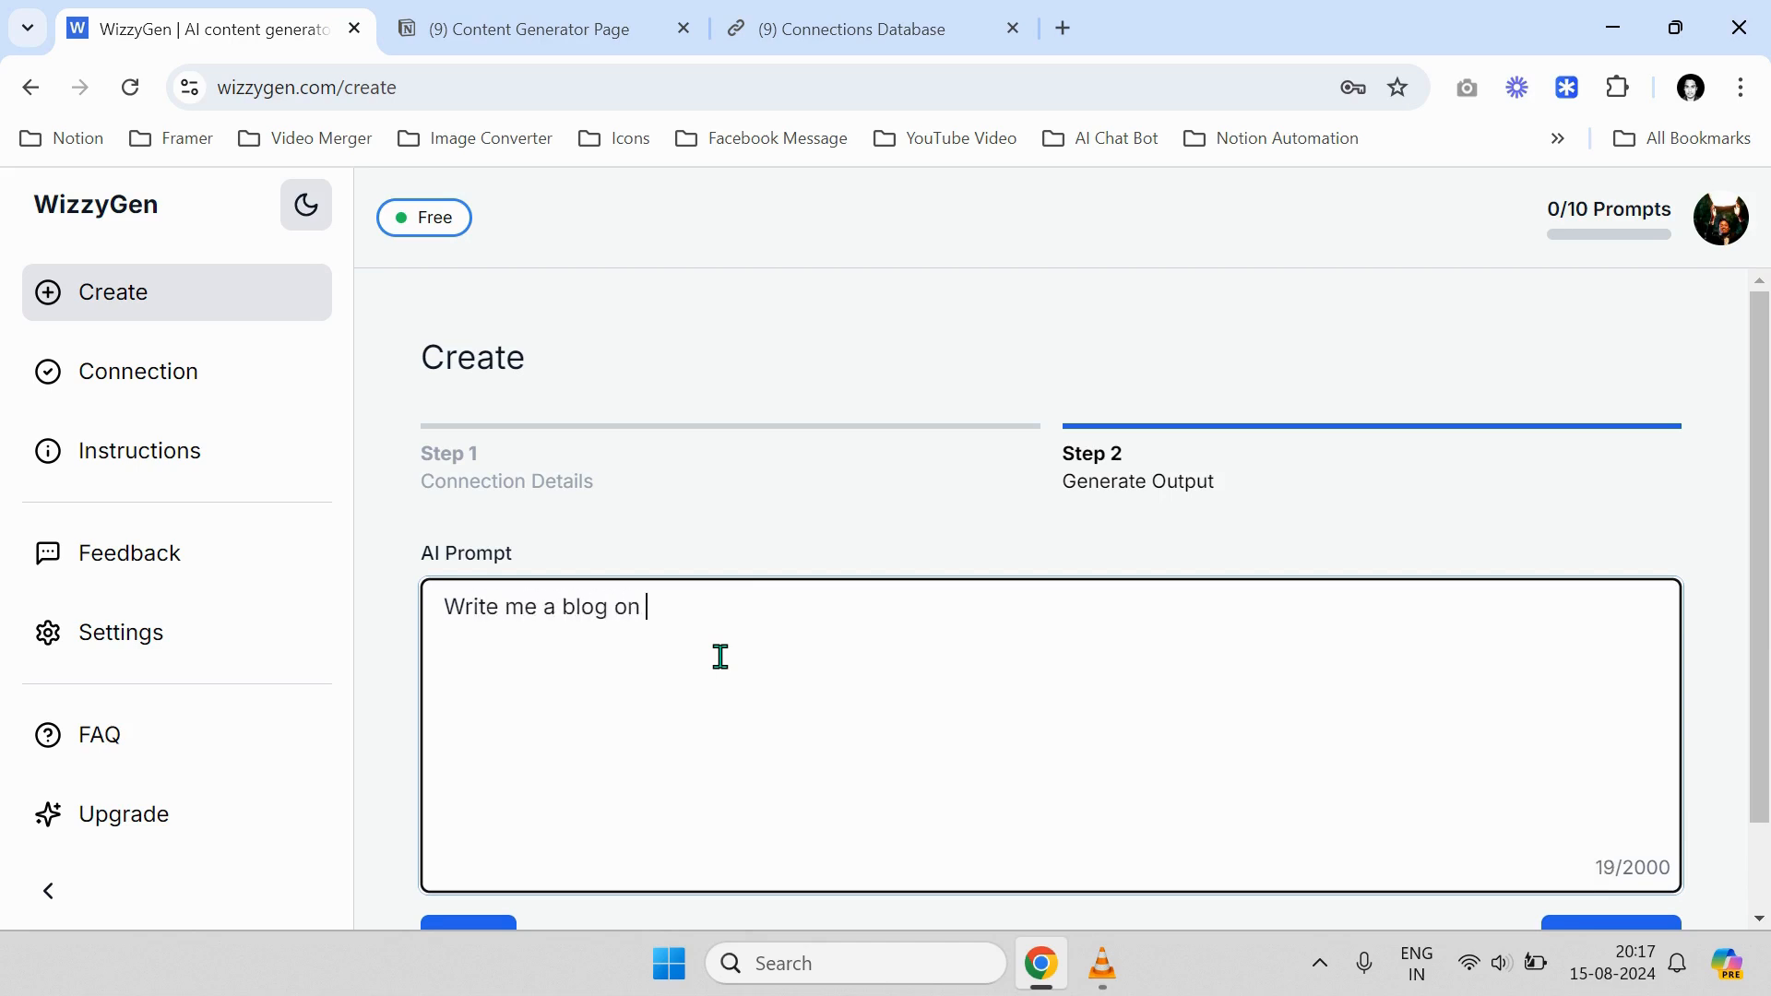
type(" Notion in 100 wor")
scroll(720, 657, "down", 2)
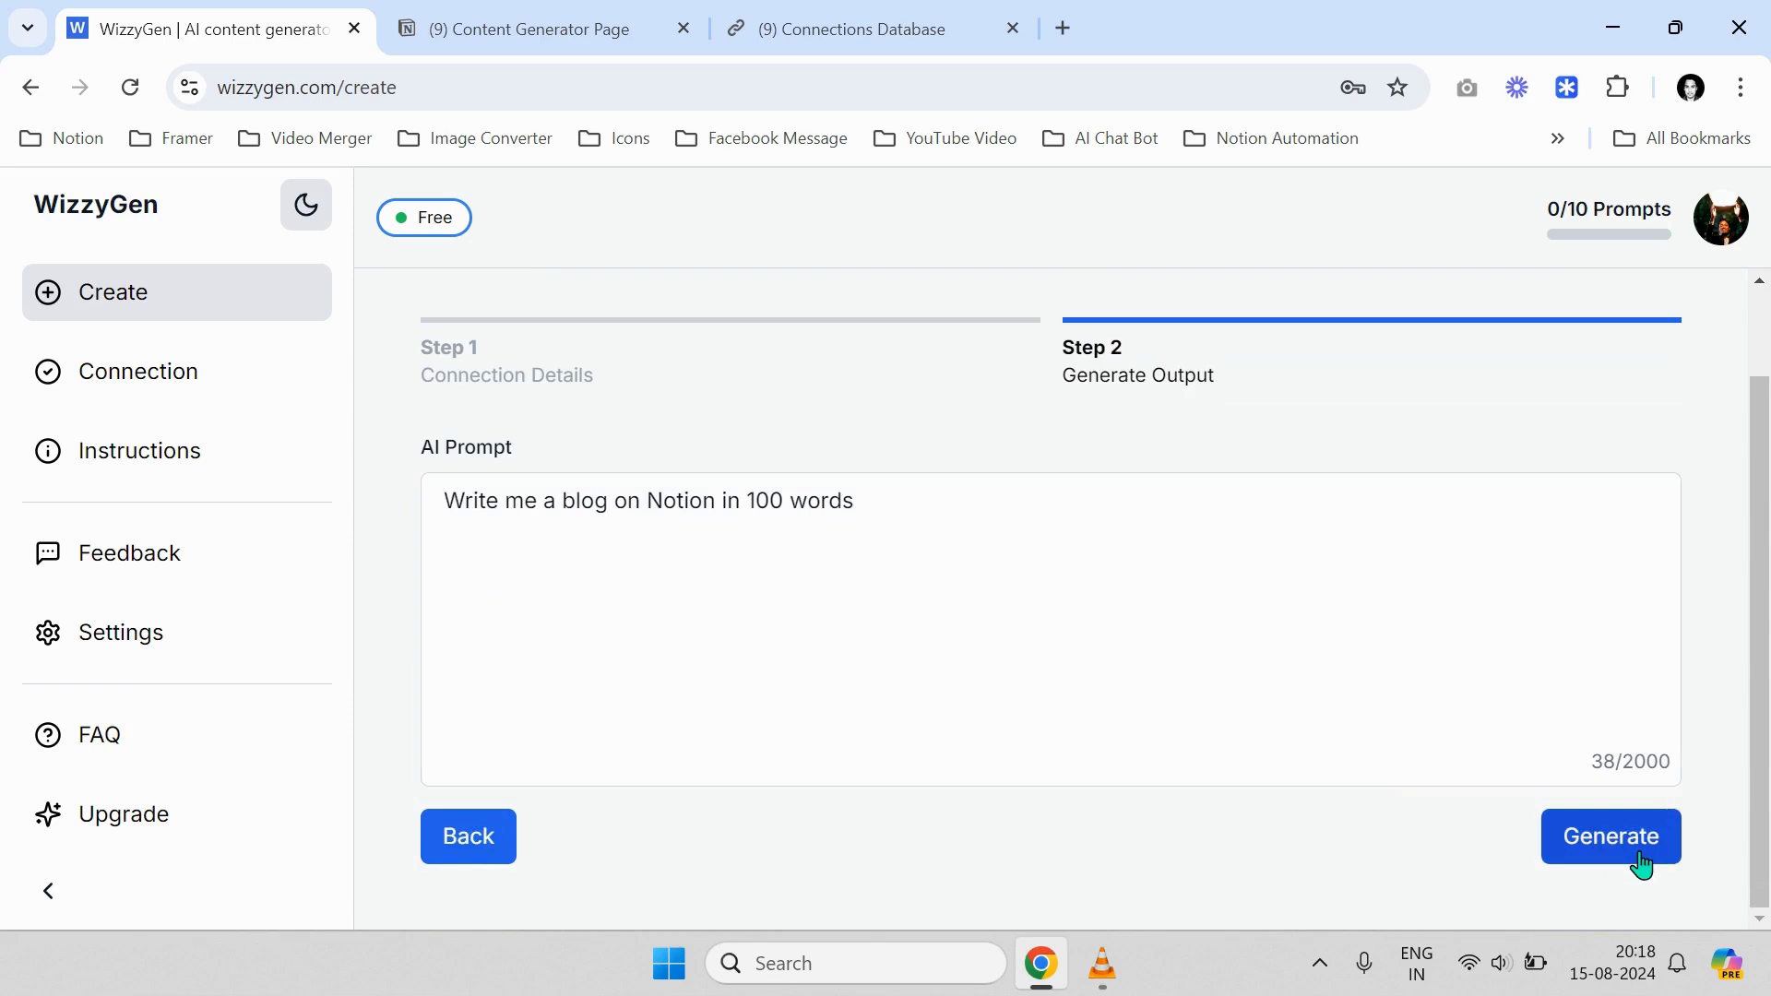
left_click(1608, 835)
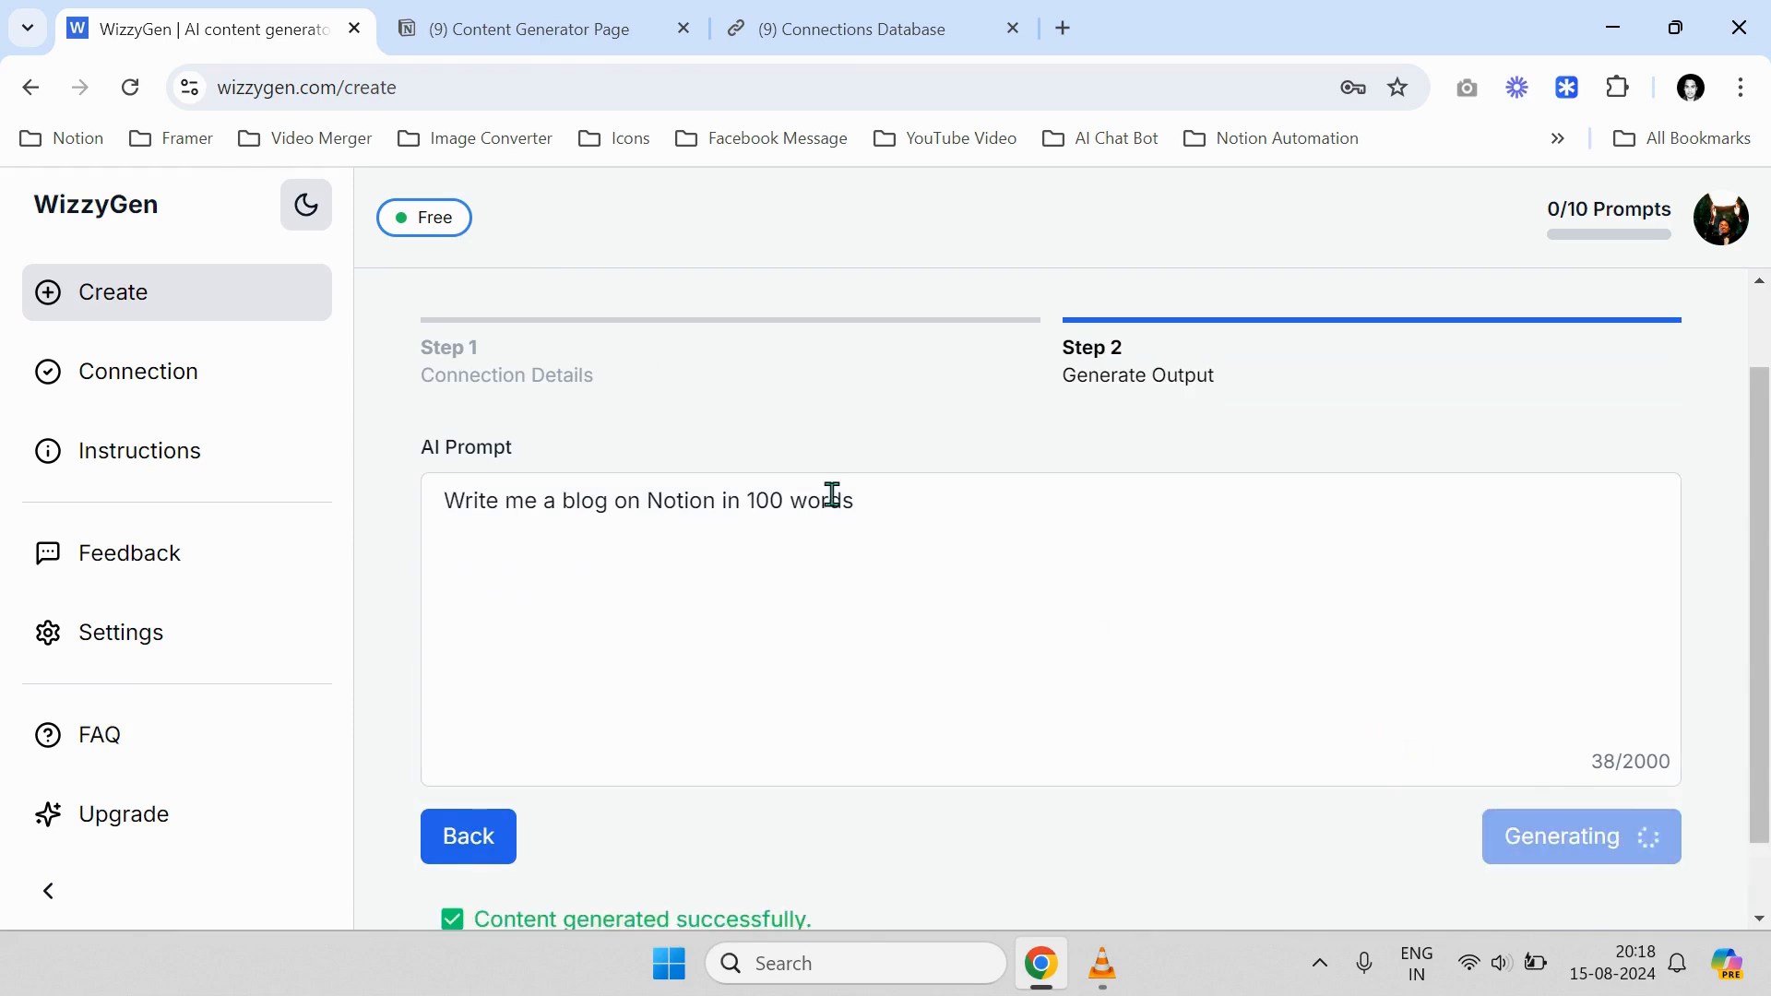
Examine the generated blog text on the Content Generator Page and the generation status in WizzyGen
left_click(454, 14)
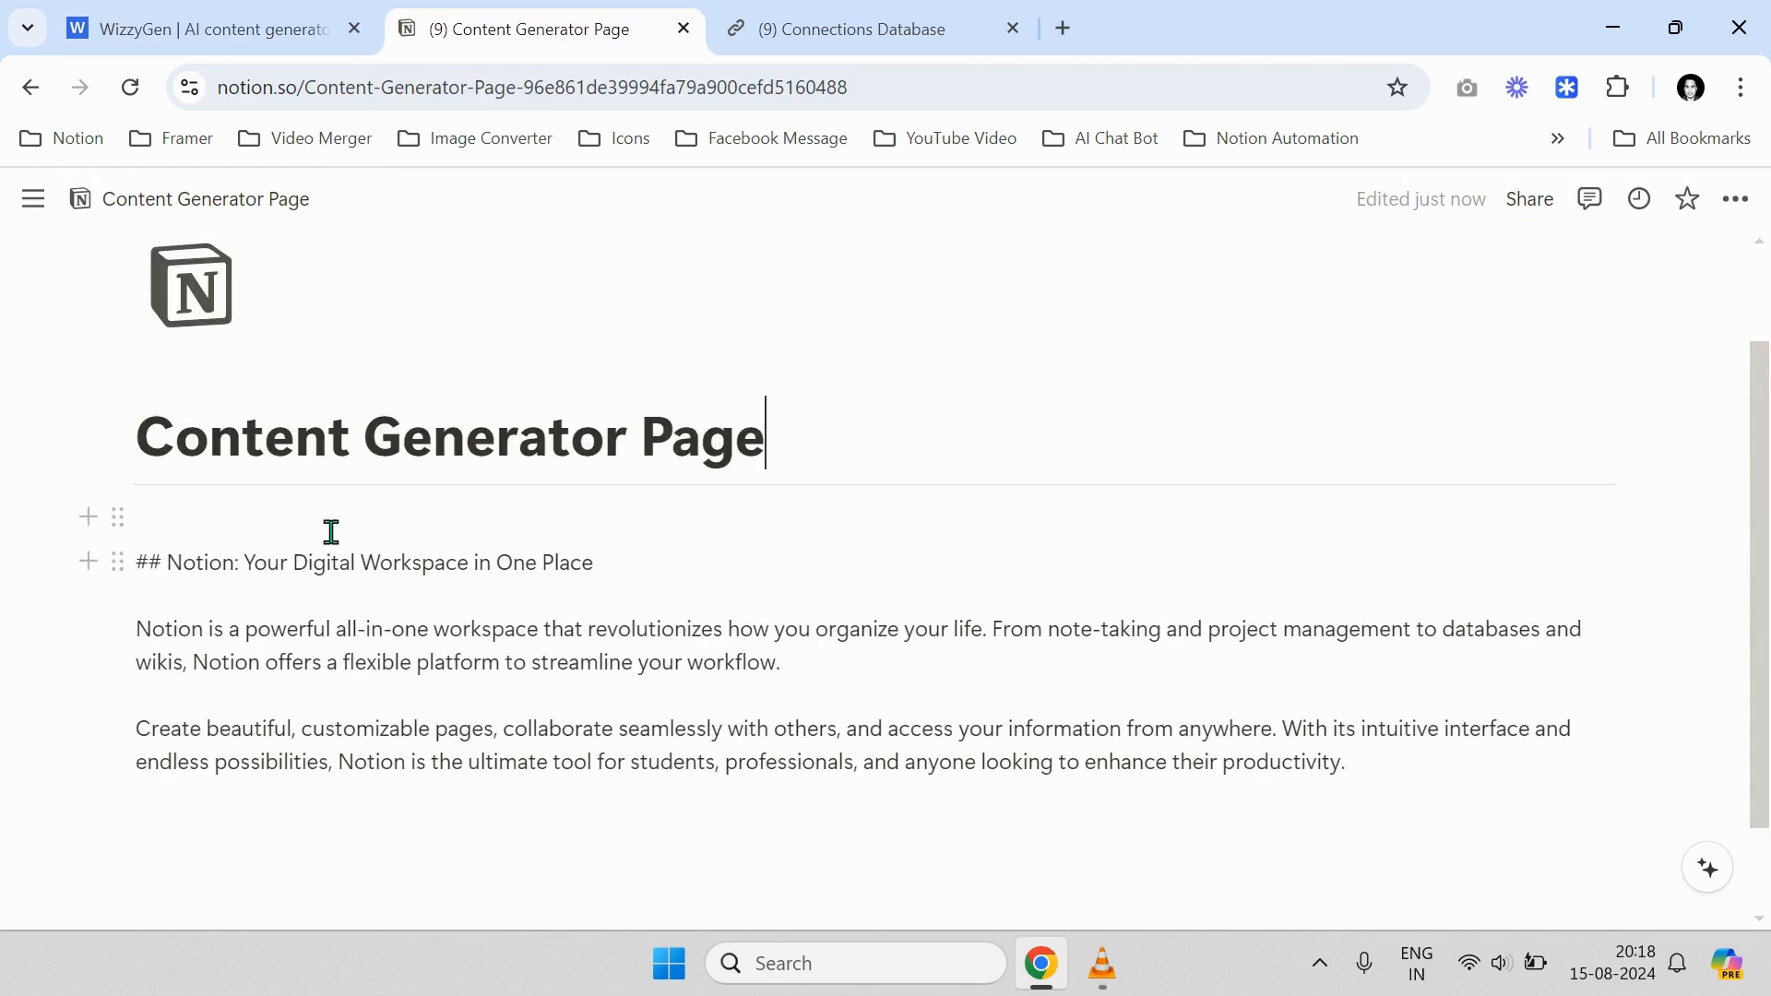
left_click_drag(1348, 762, 136, 571)
left_click(262, 13)
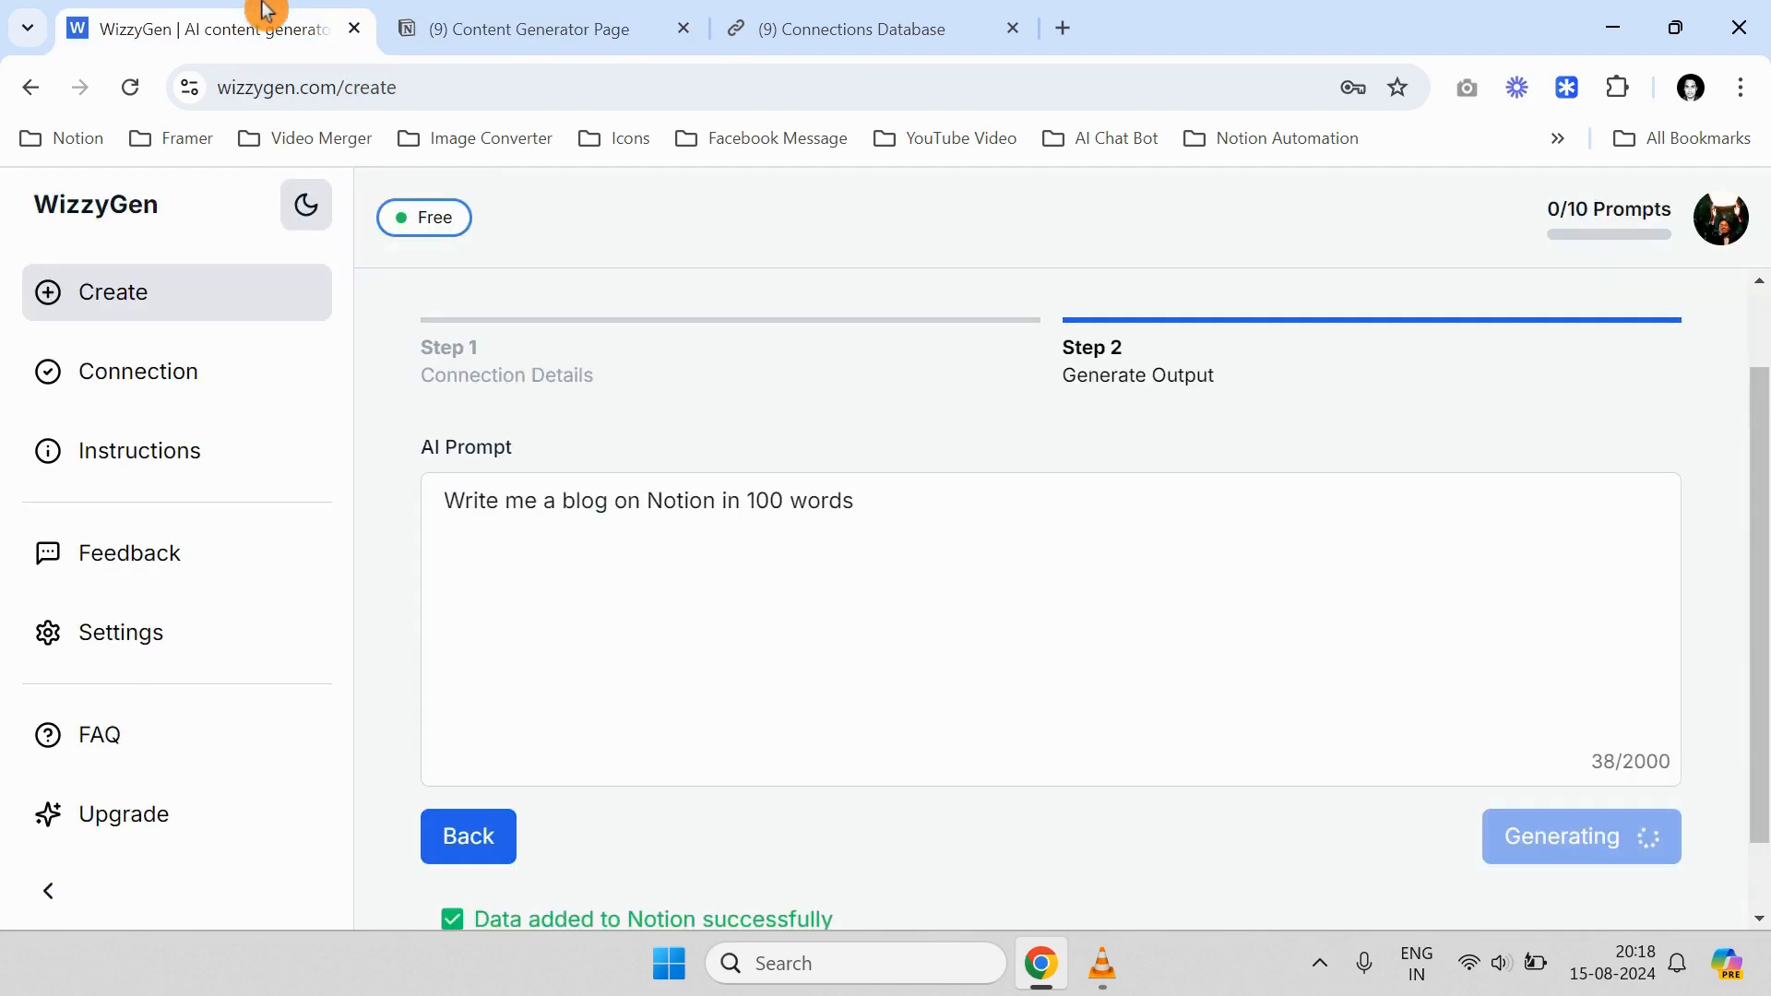
scroll(769, 491, "down", 1)
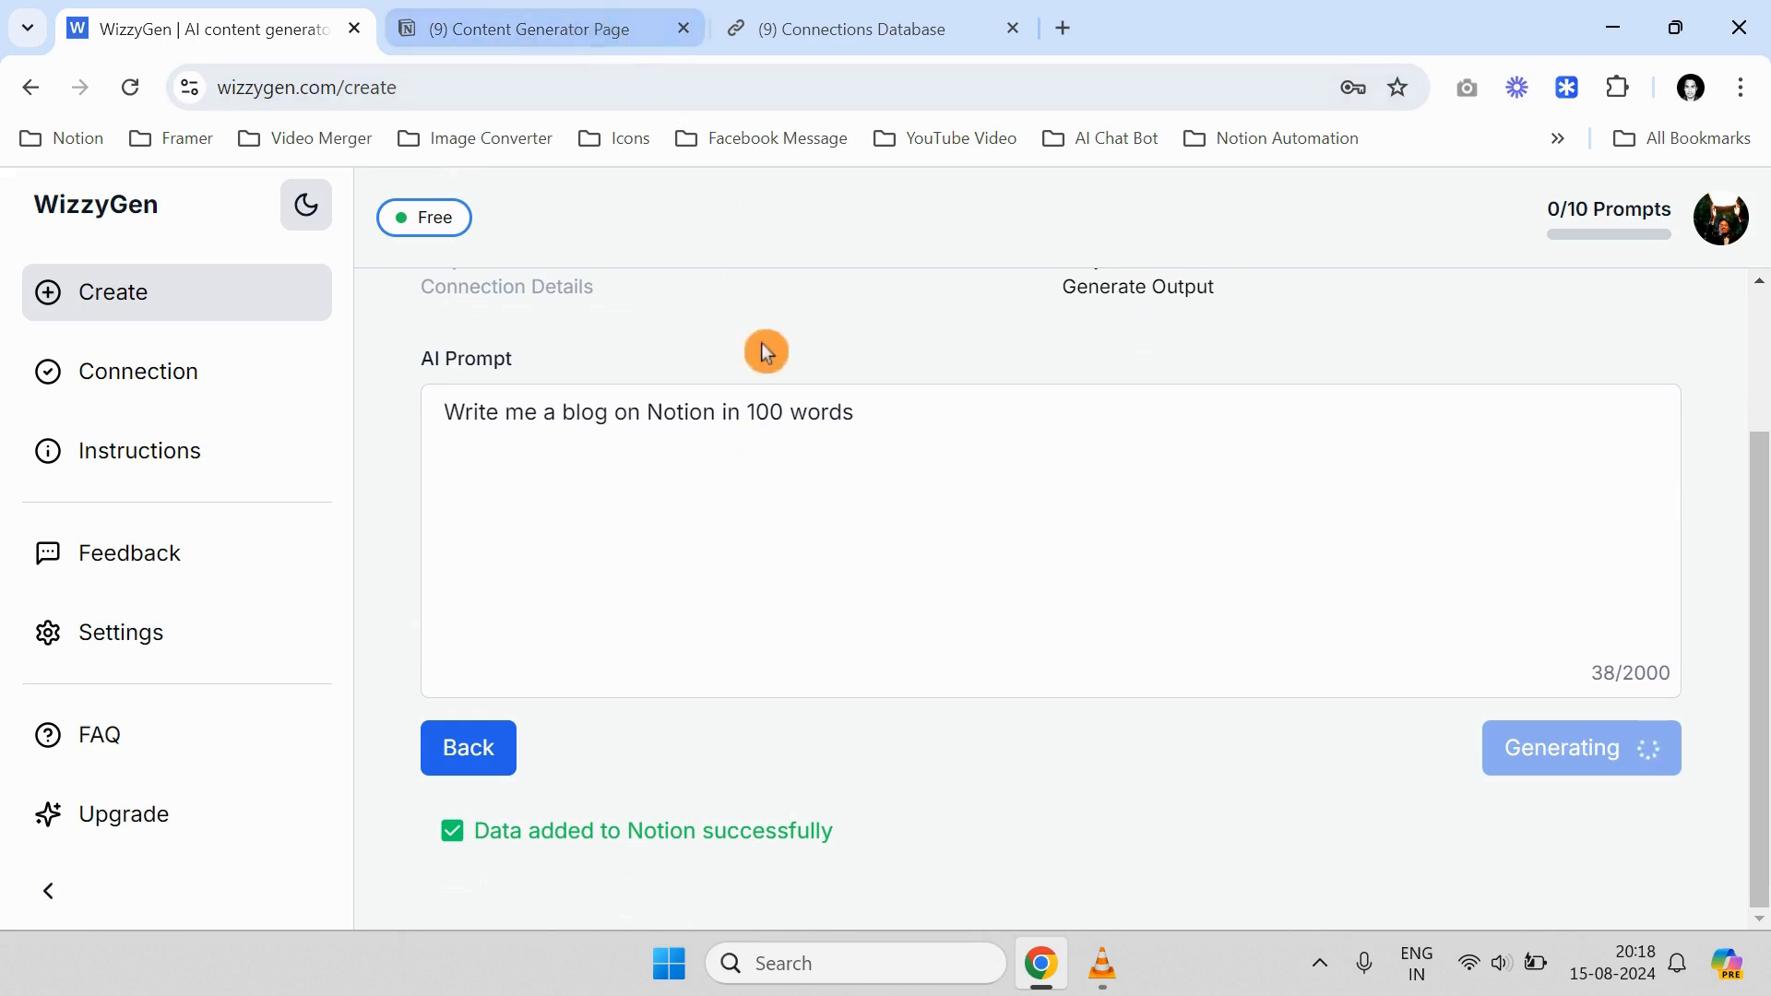
left_click(486, 23)
left_click(724, 662)
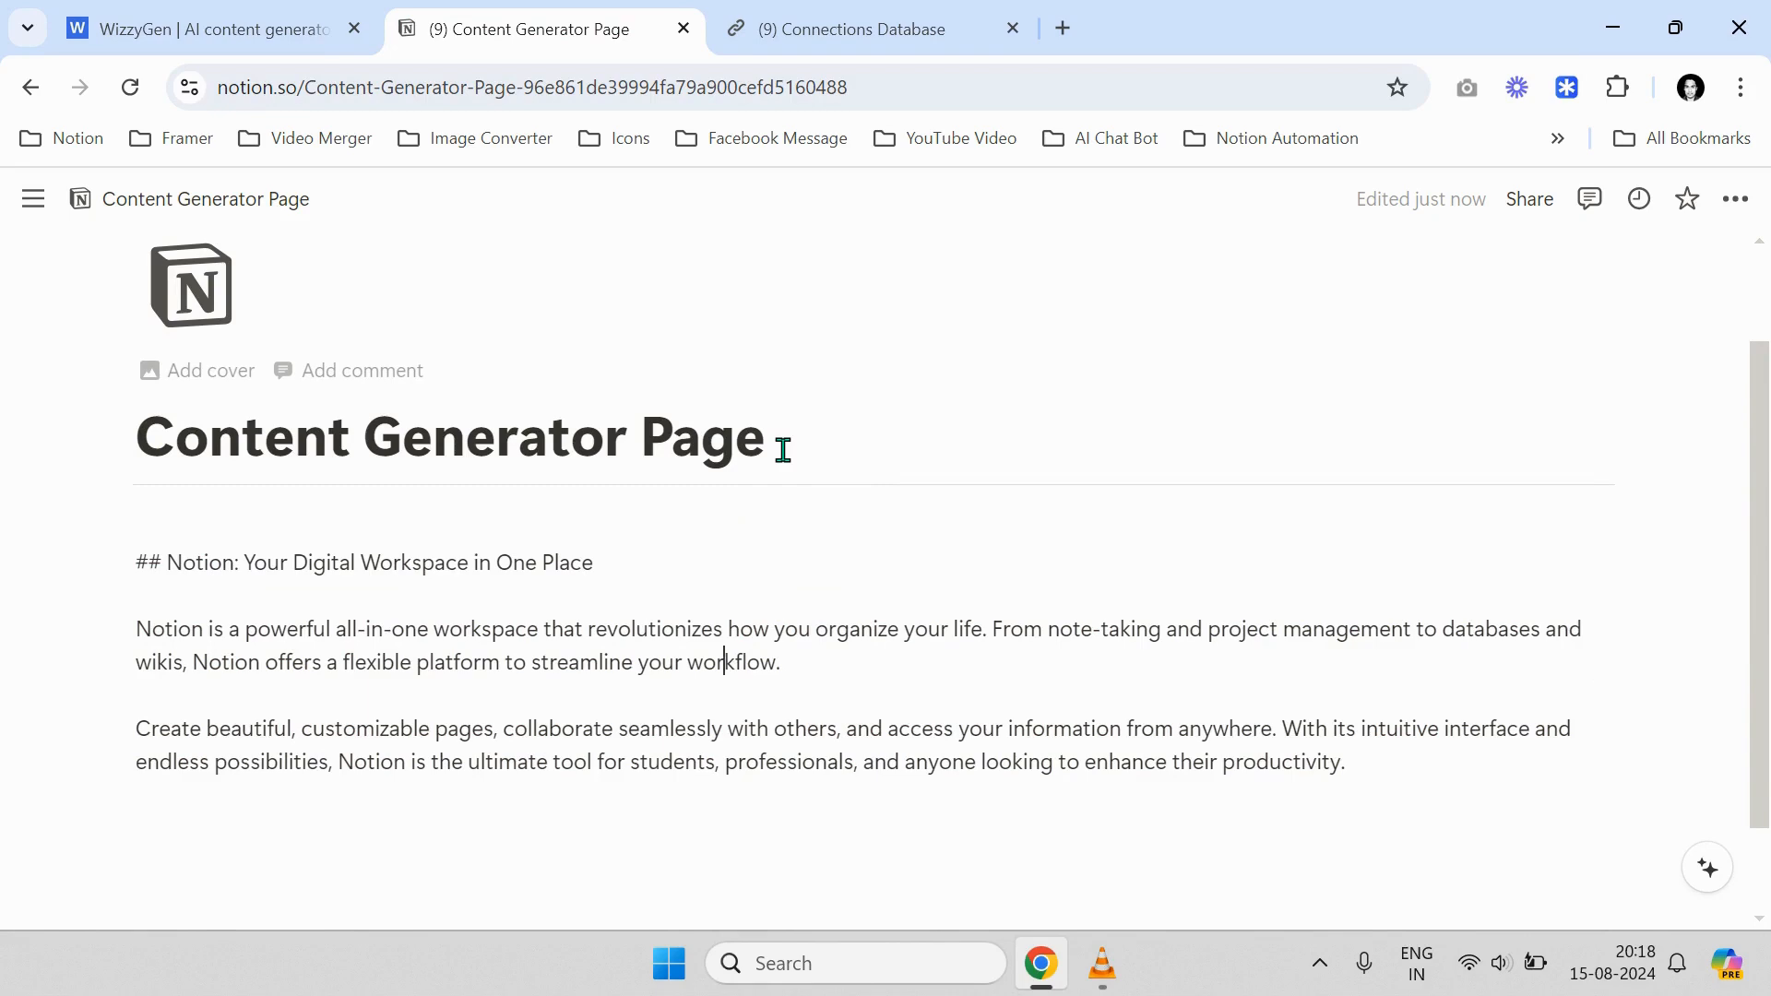
Reload the WizzyGen create page and check the prompt usage counter
left_click(287, 18)
scroll(1070, 439, "up", 2)
left_click(131, 87)
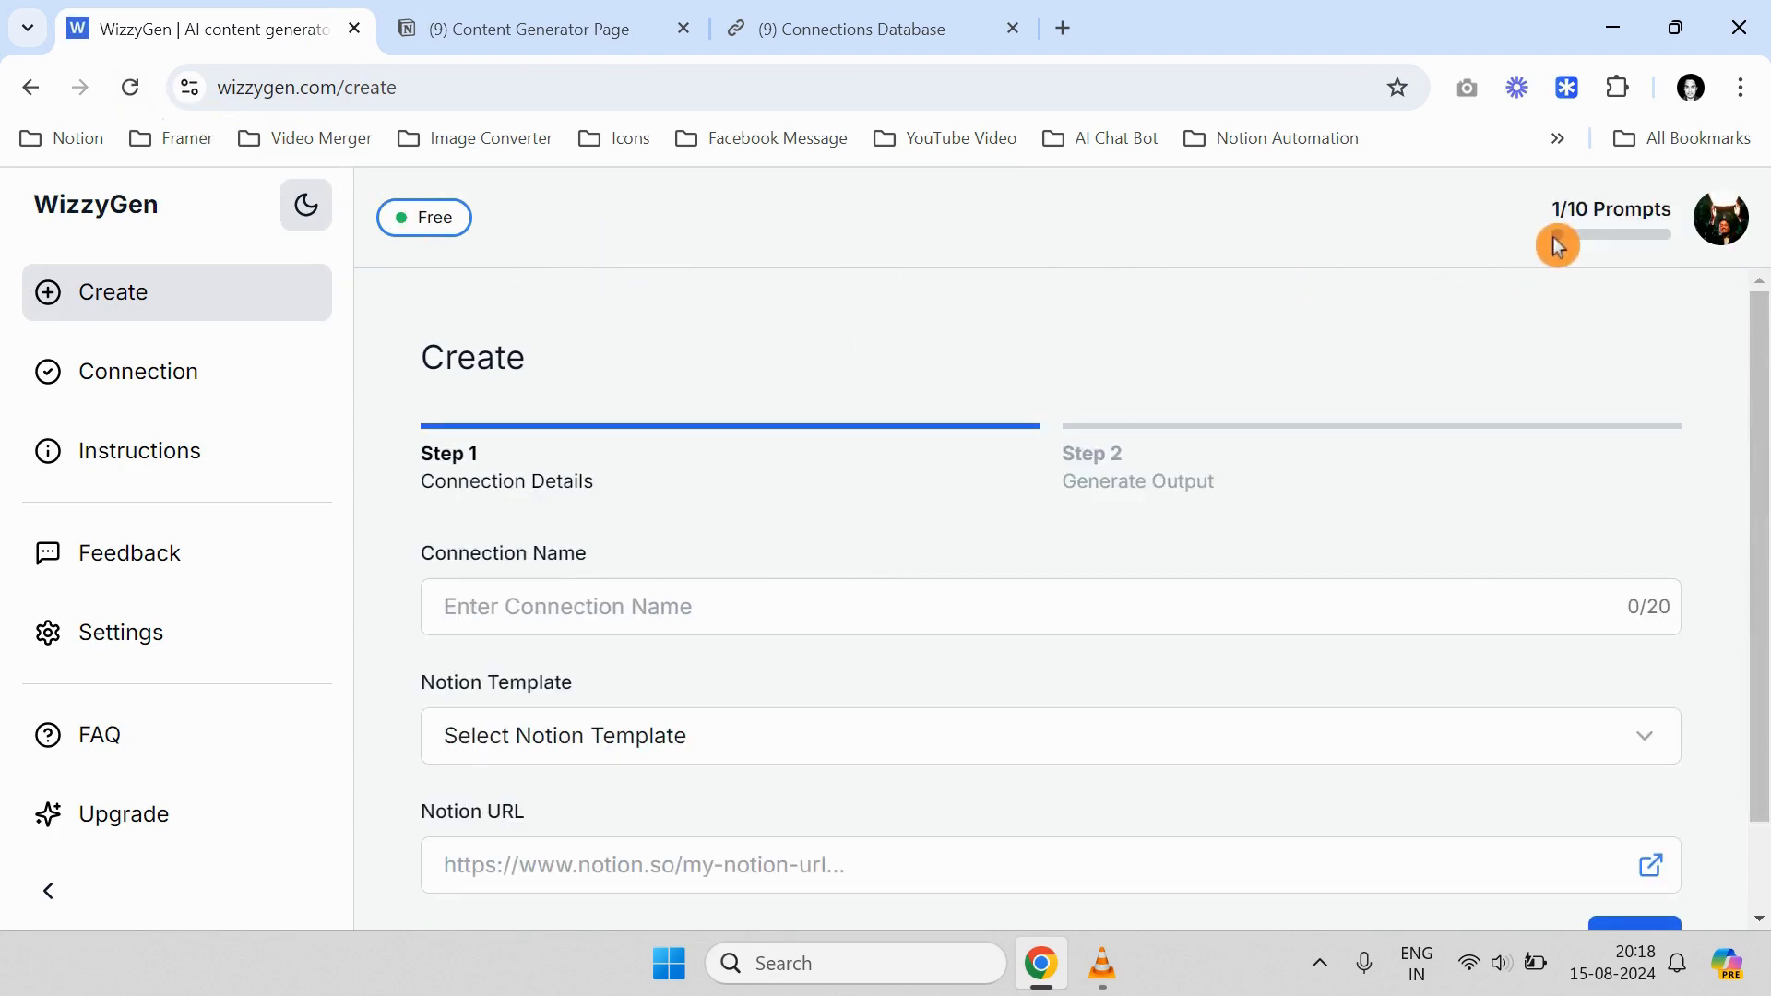
left_click_drag(1553, 214, 1641, 210)
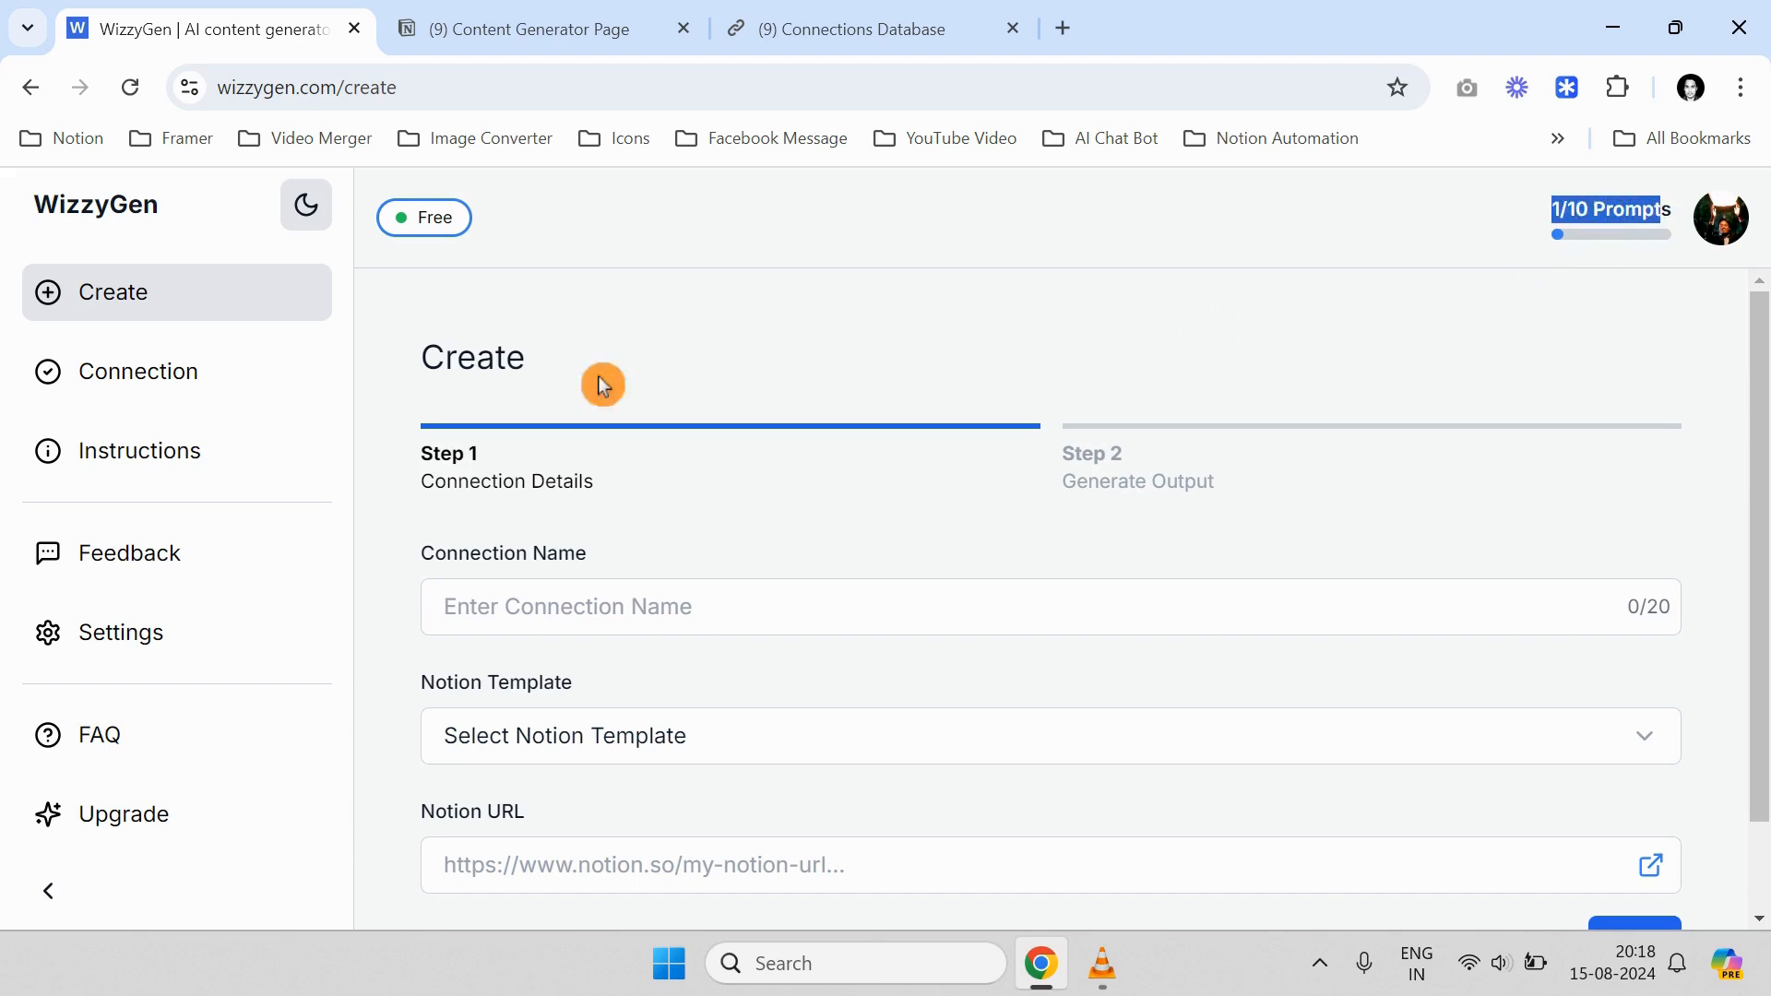
View the WizzyGen connections list, open the Notion Page connection's linked page to check it, and close it
left_click(188, 396)
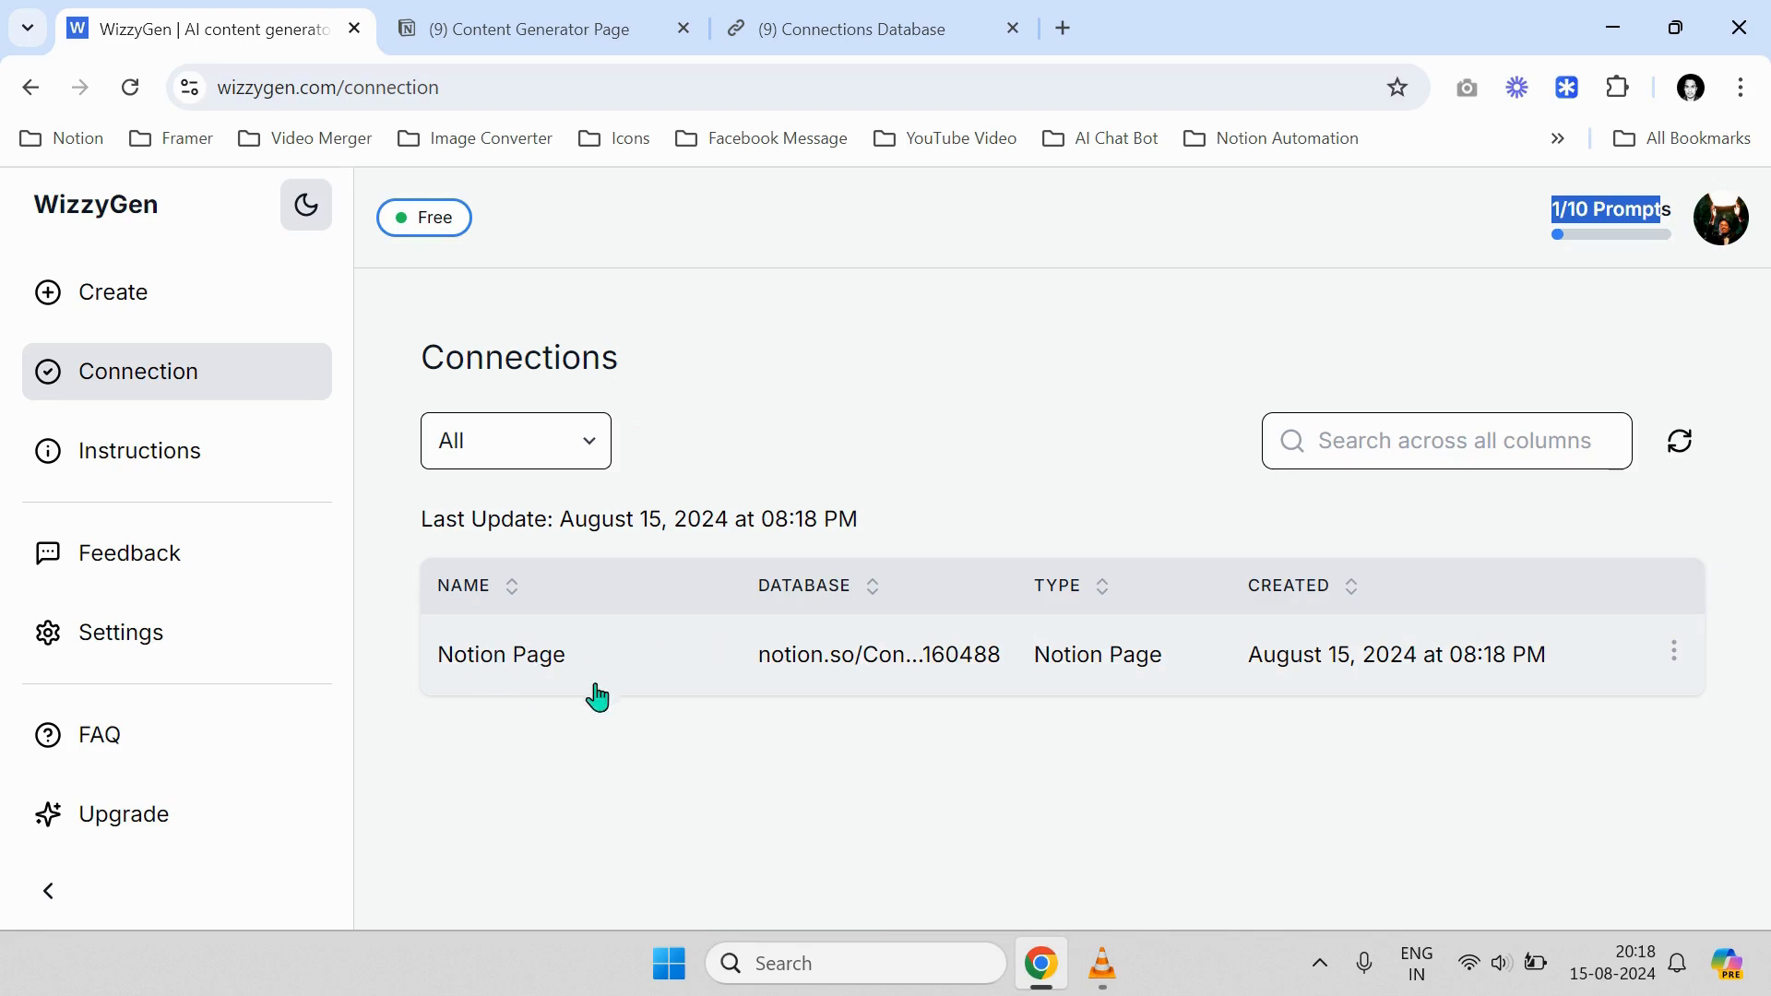
left_click(868, 657)
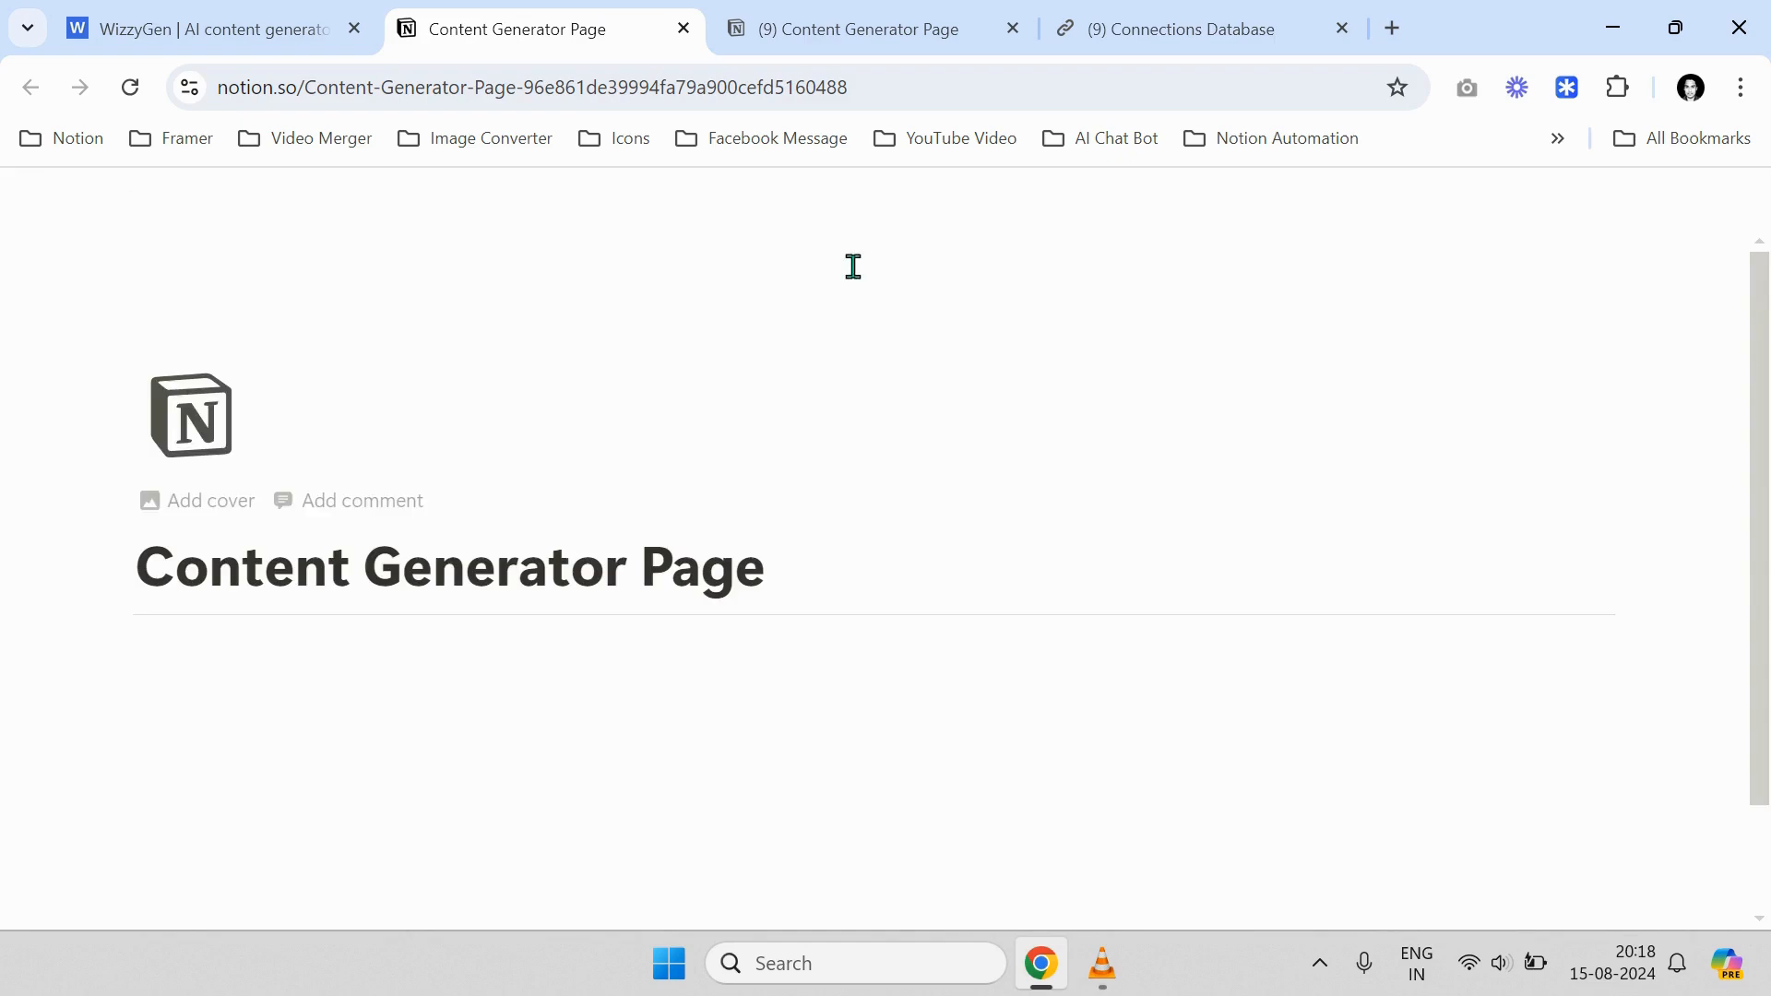
scroll(489, 768, "down", 3)
scroll(521, 672, "up", 3)
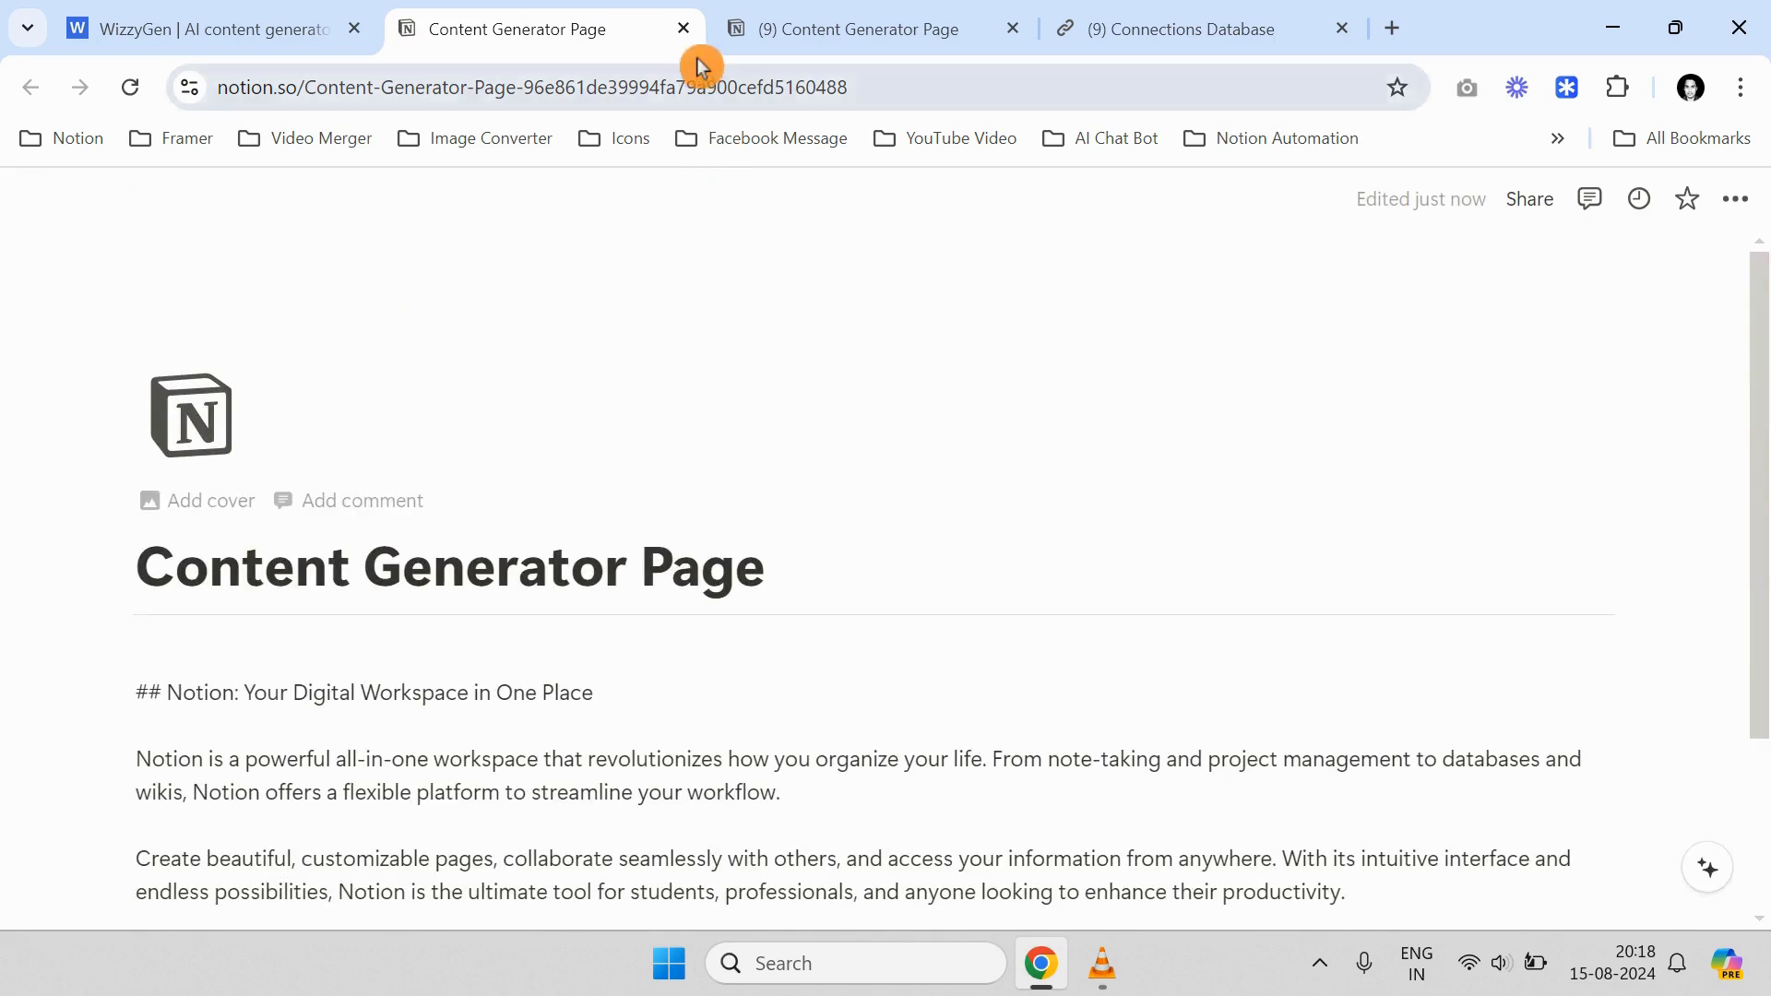
left_click(684, 28)
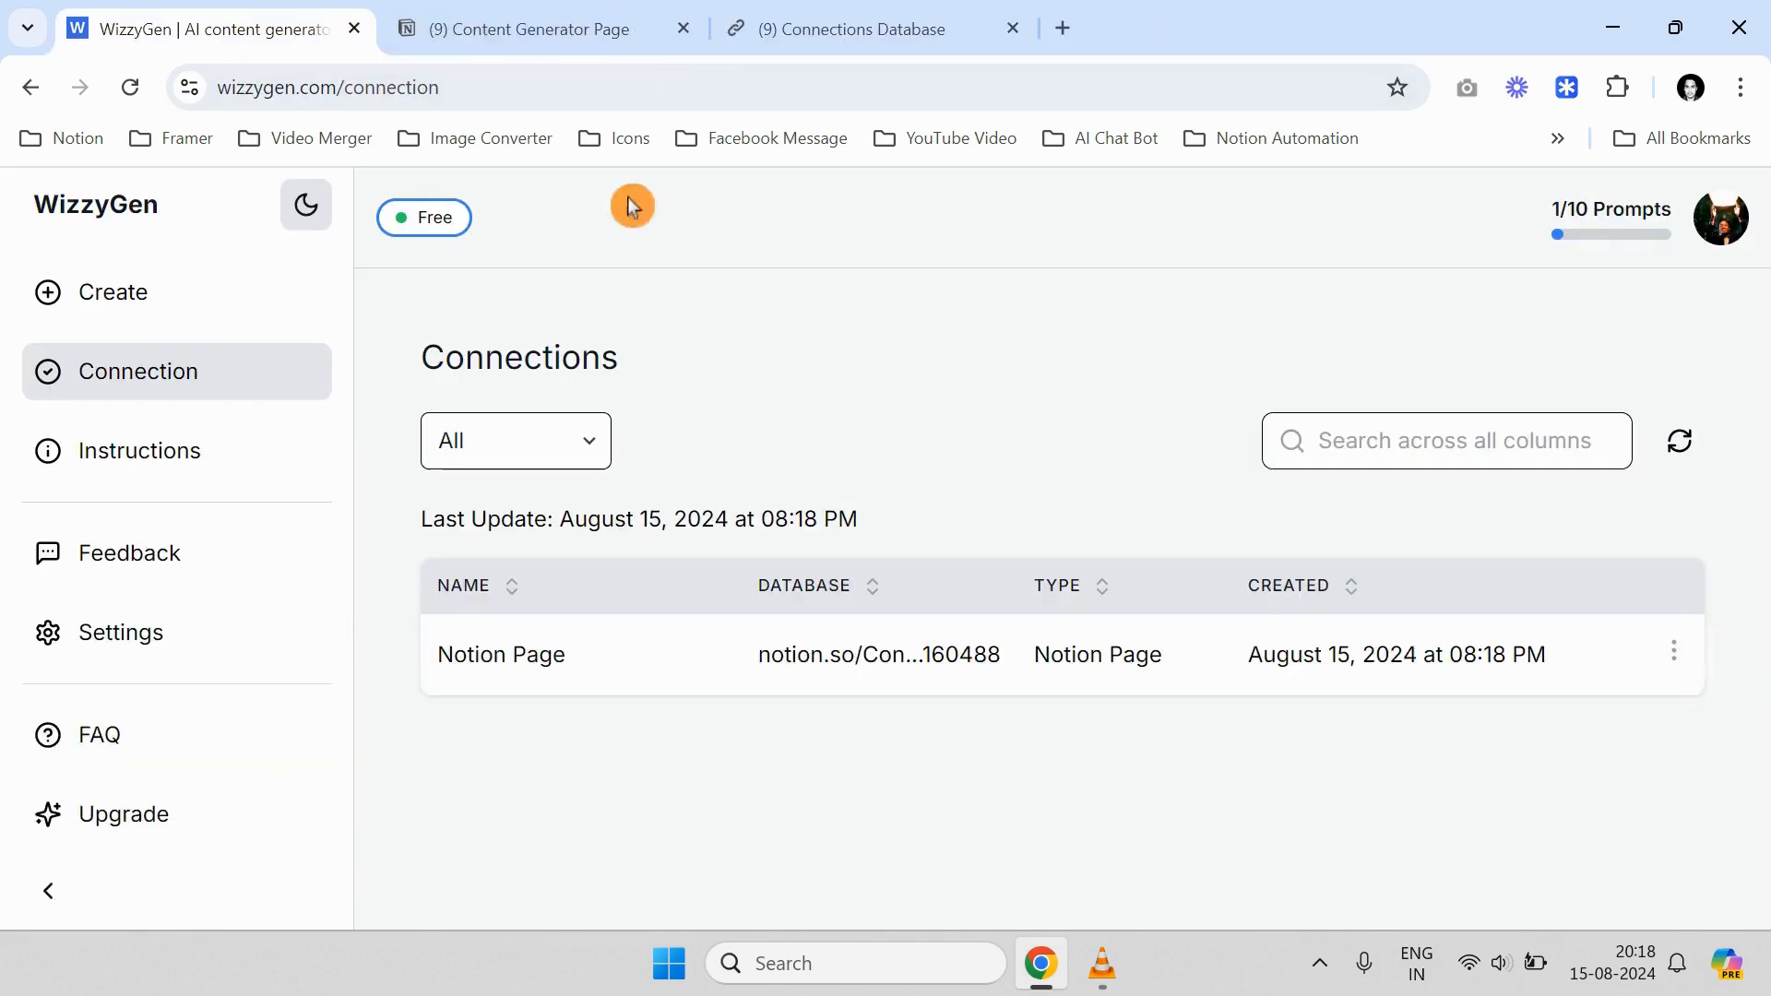
Start a new WizzyGen connection named "Notion Database" using the Notion Database template
left_click(211, 314)
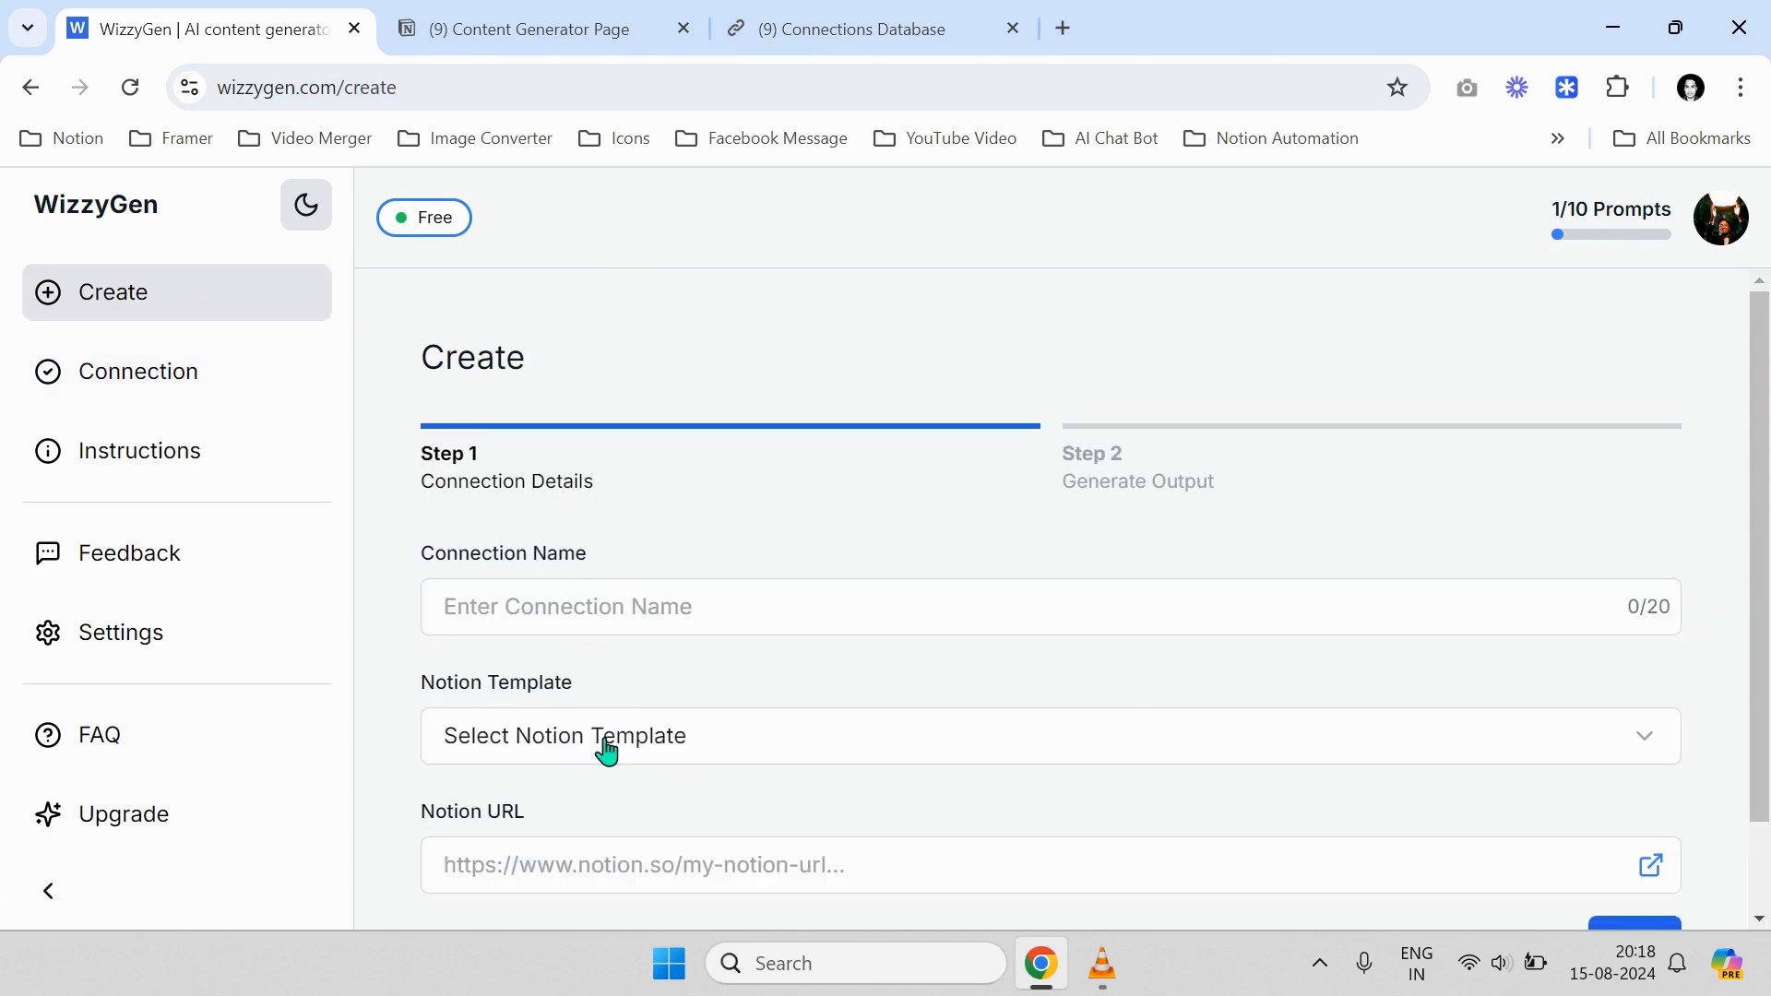
scroll(606, 752, "down", 1)
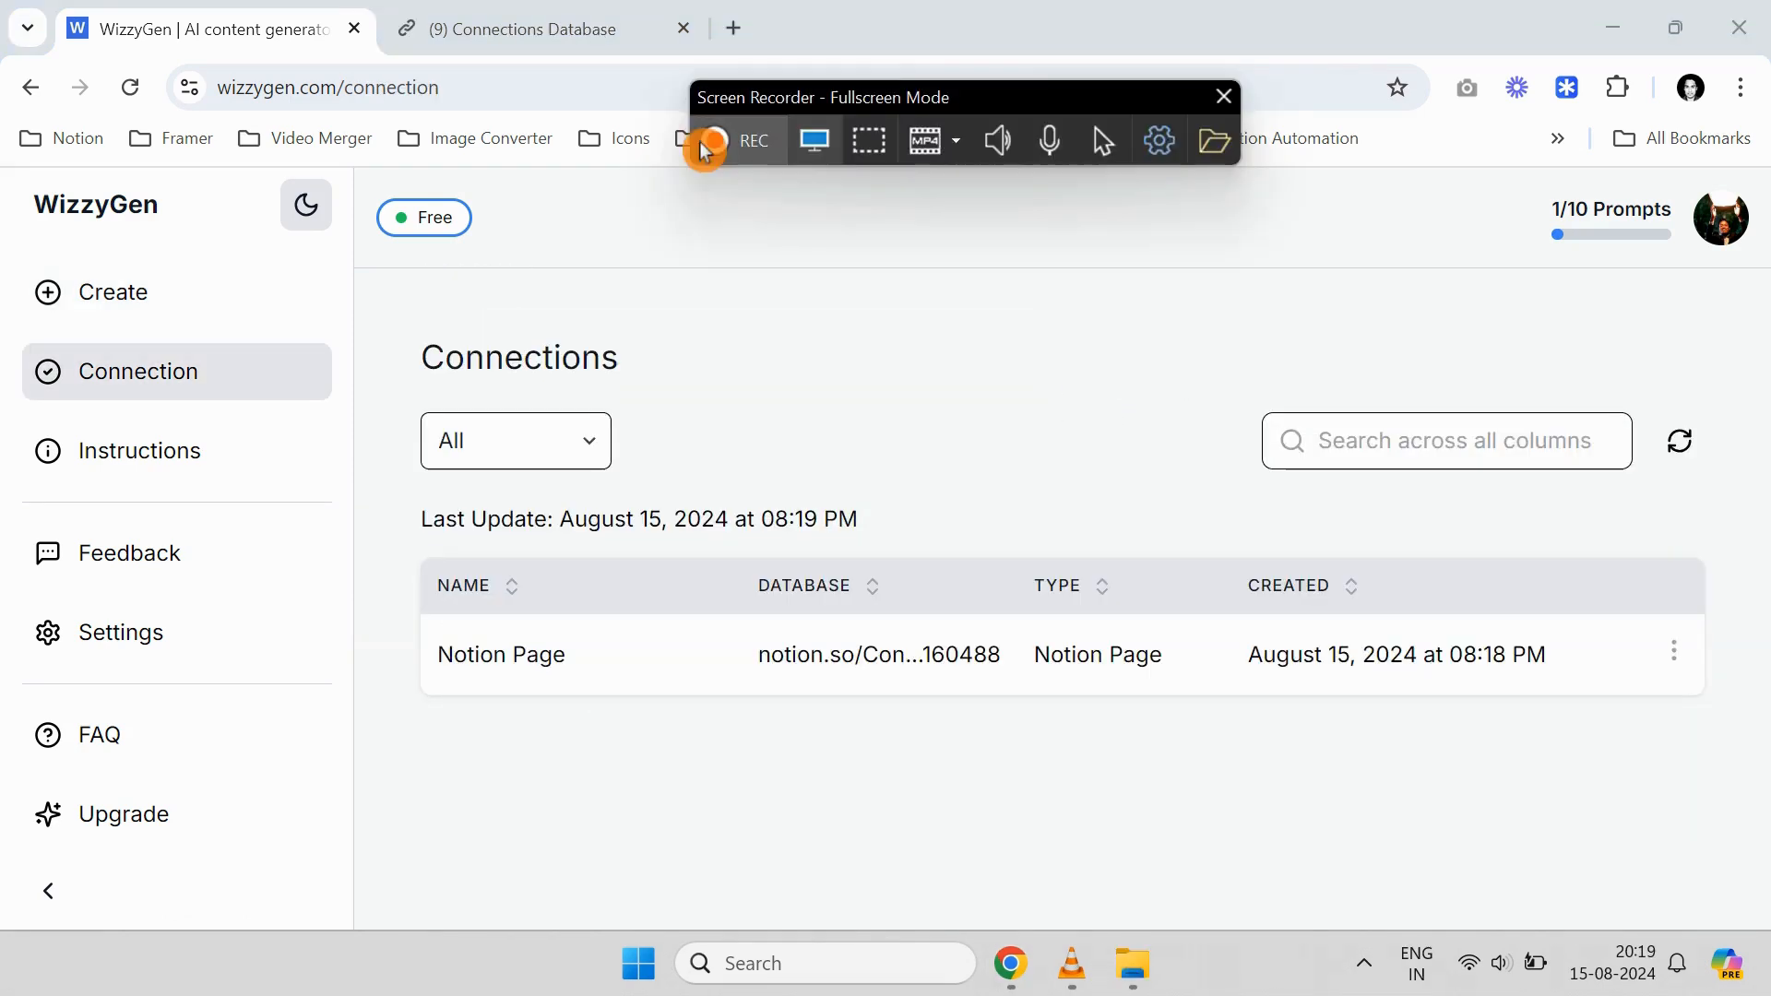
left_click(191, 310)
left_click(612, 601)
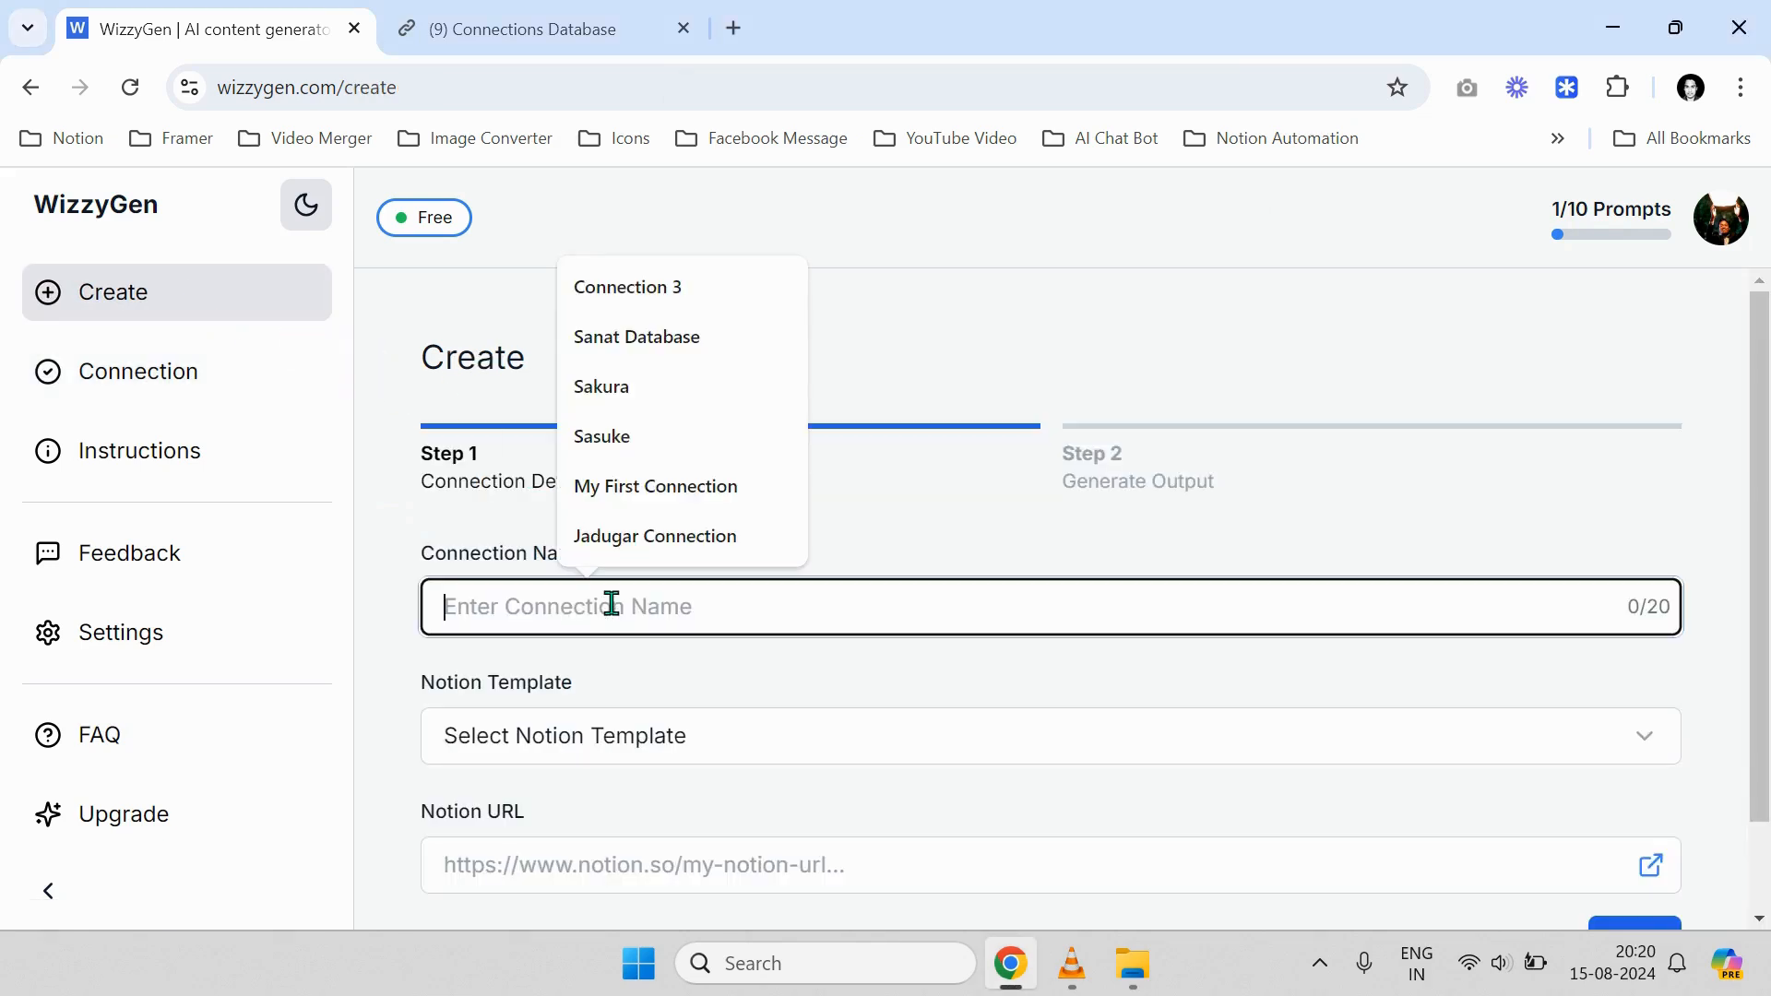
type("Notion Database")
scroll(613, 604, "down", 2)
left_click(593, 628)
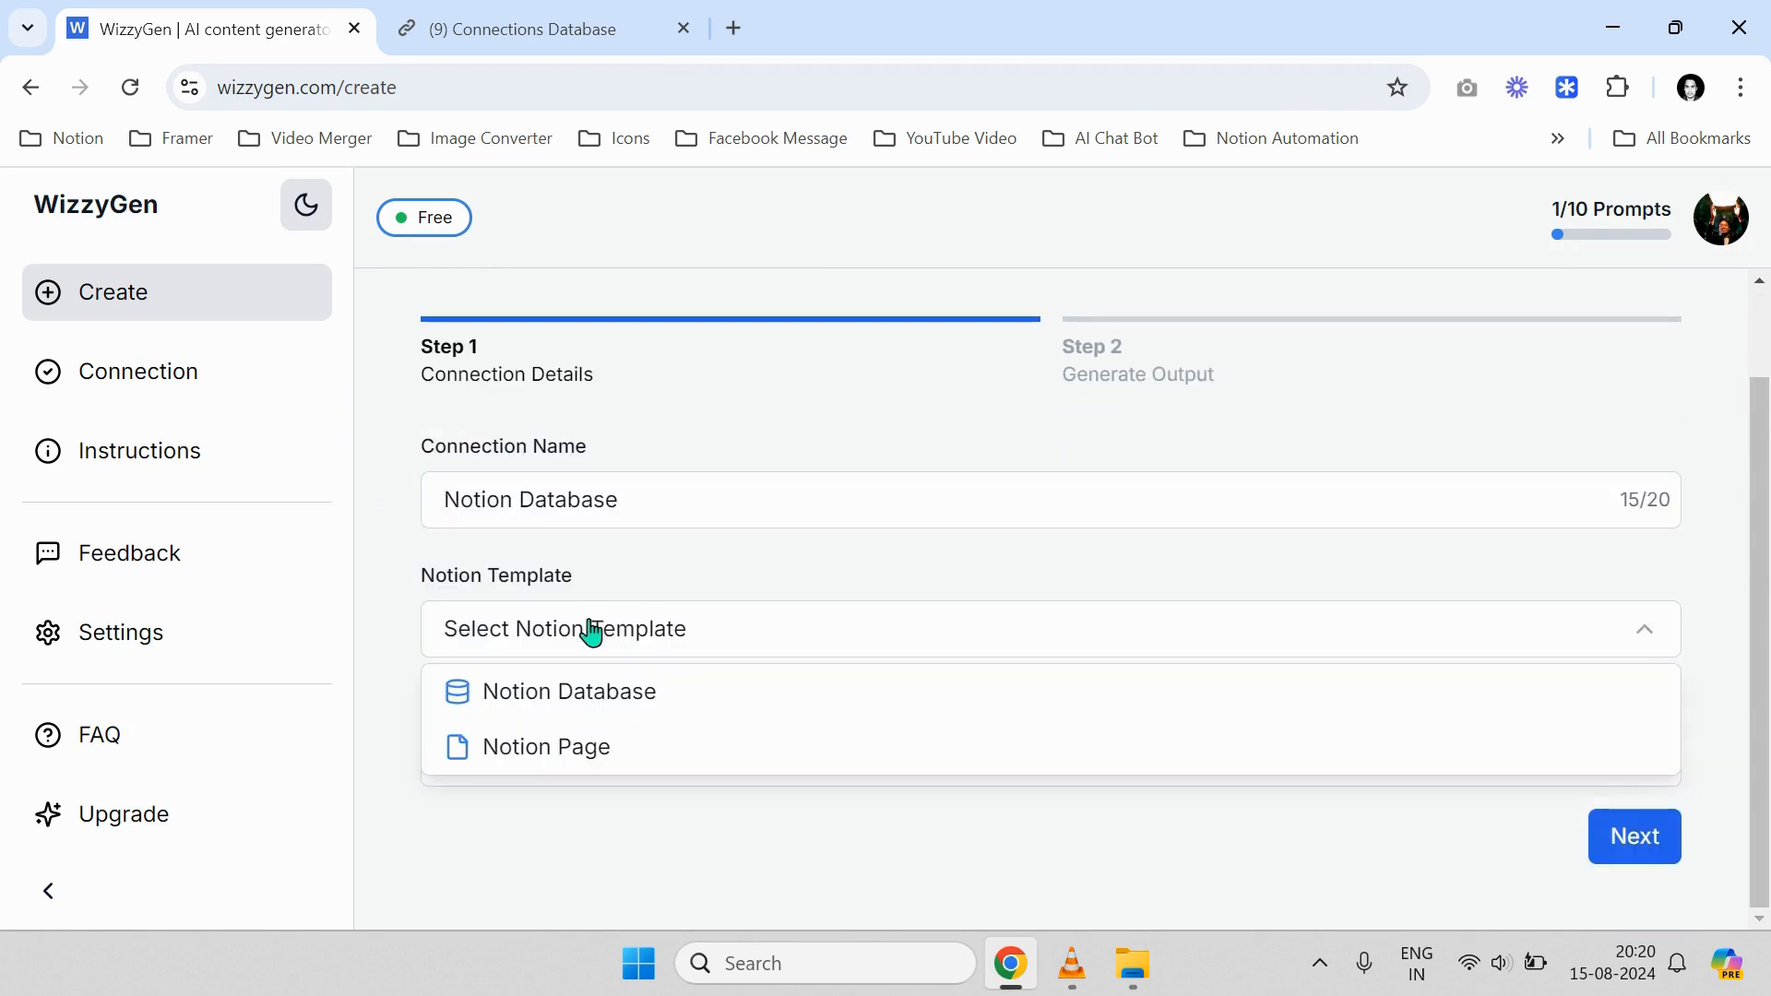
left_click(596, 696)
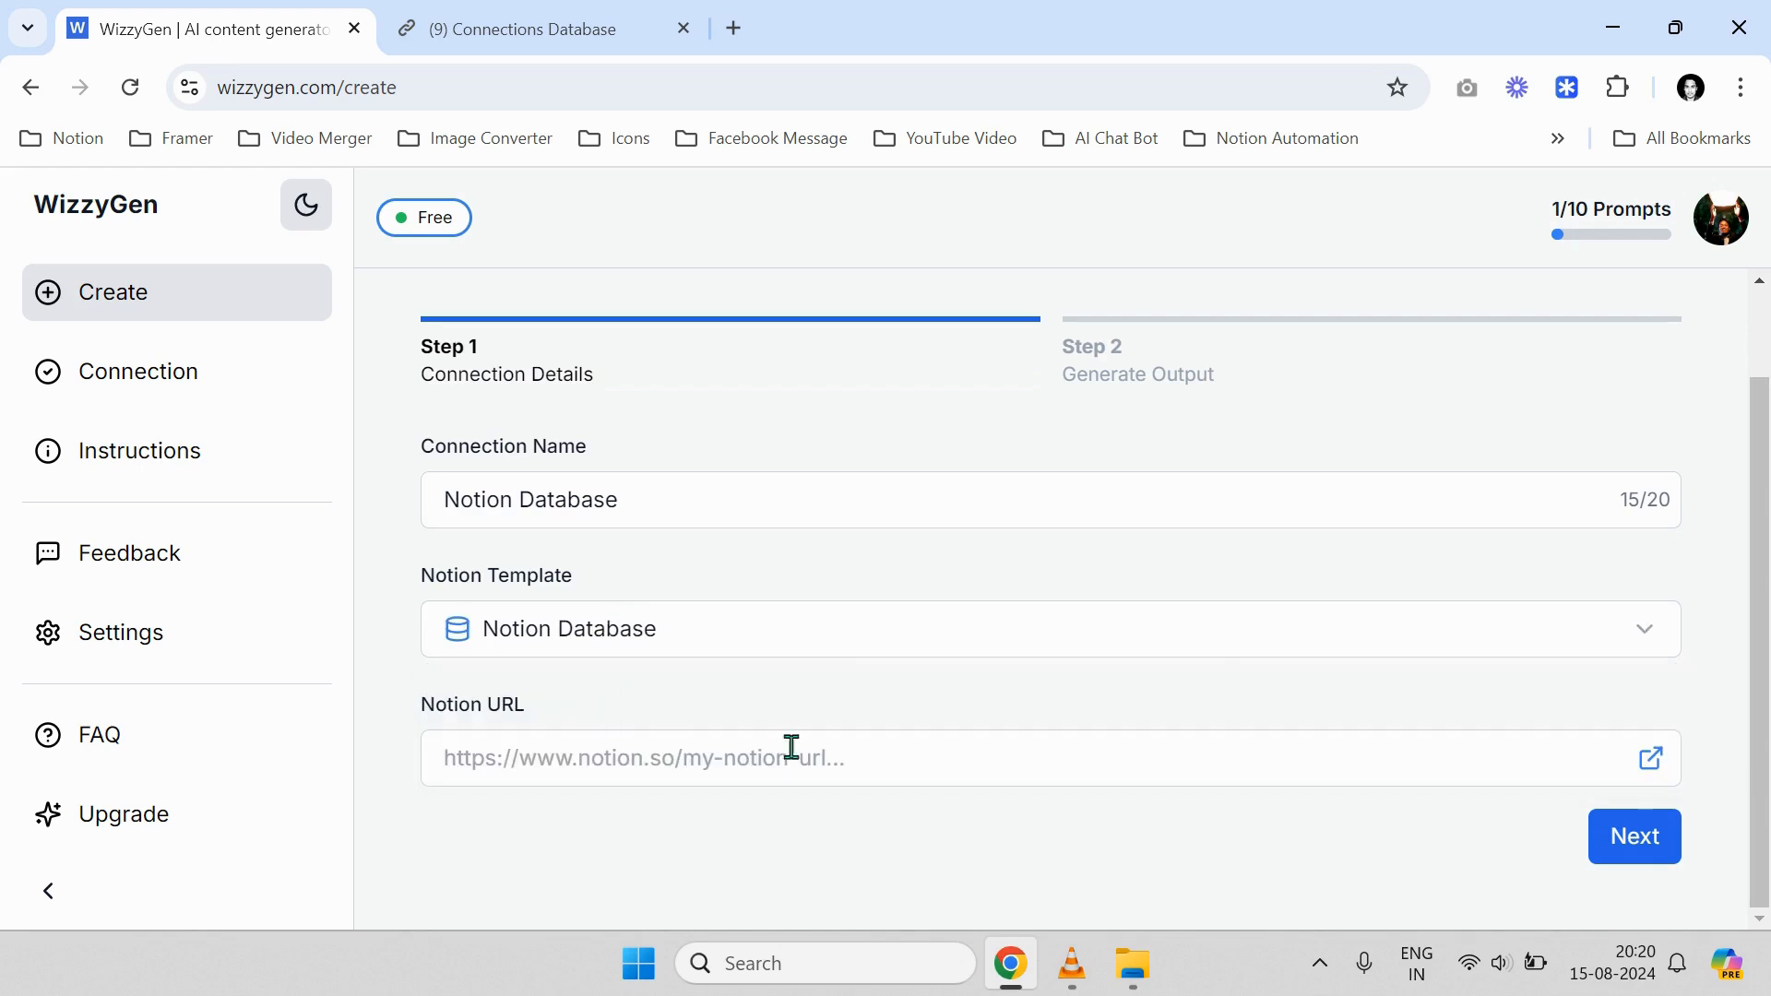
Open the linked Content Generator Database template and duplicate it into the private section of The Accountant Guy workspace
left_click(1652, 771)
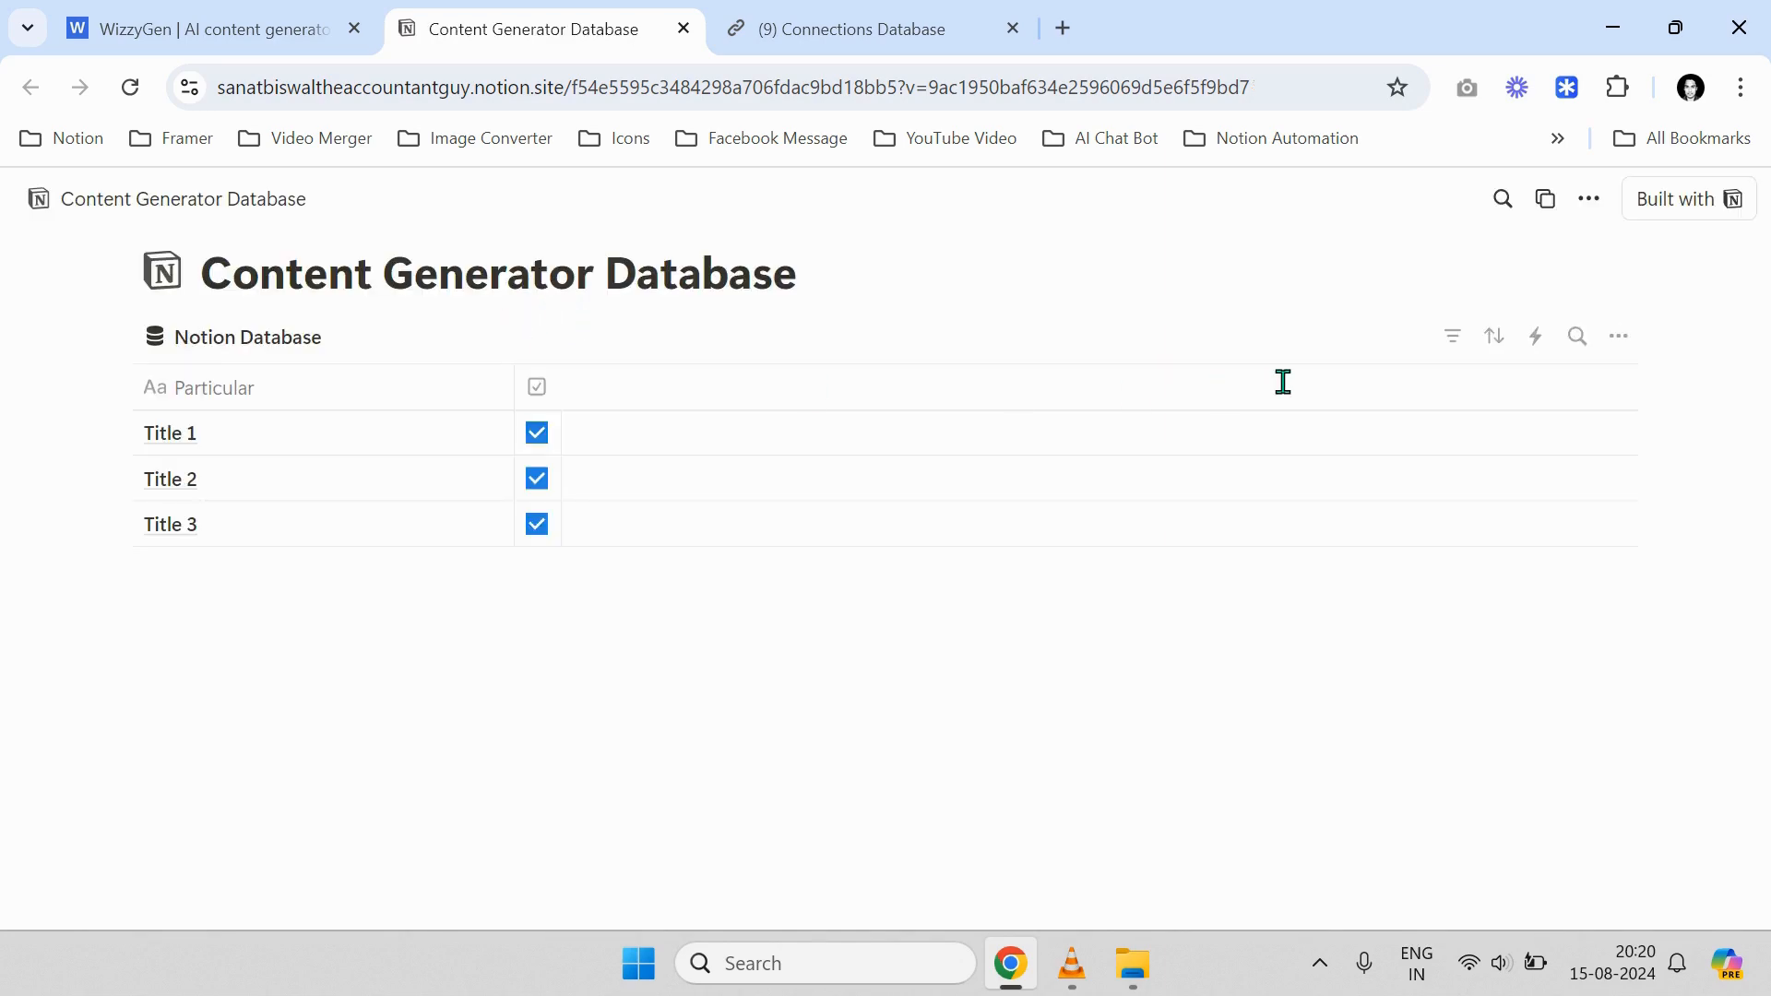
left_click(1550, 212)
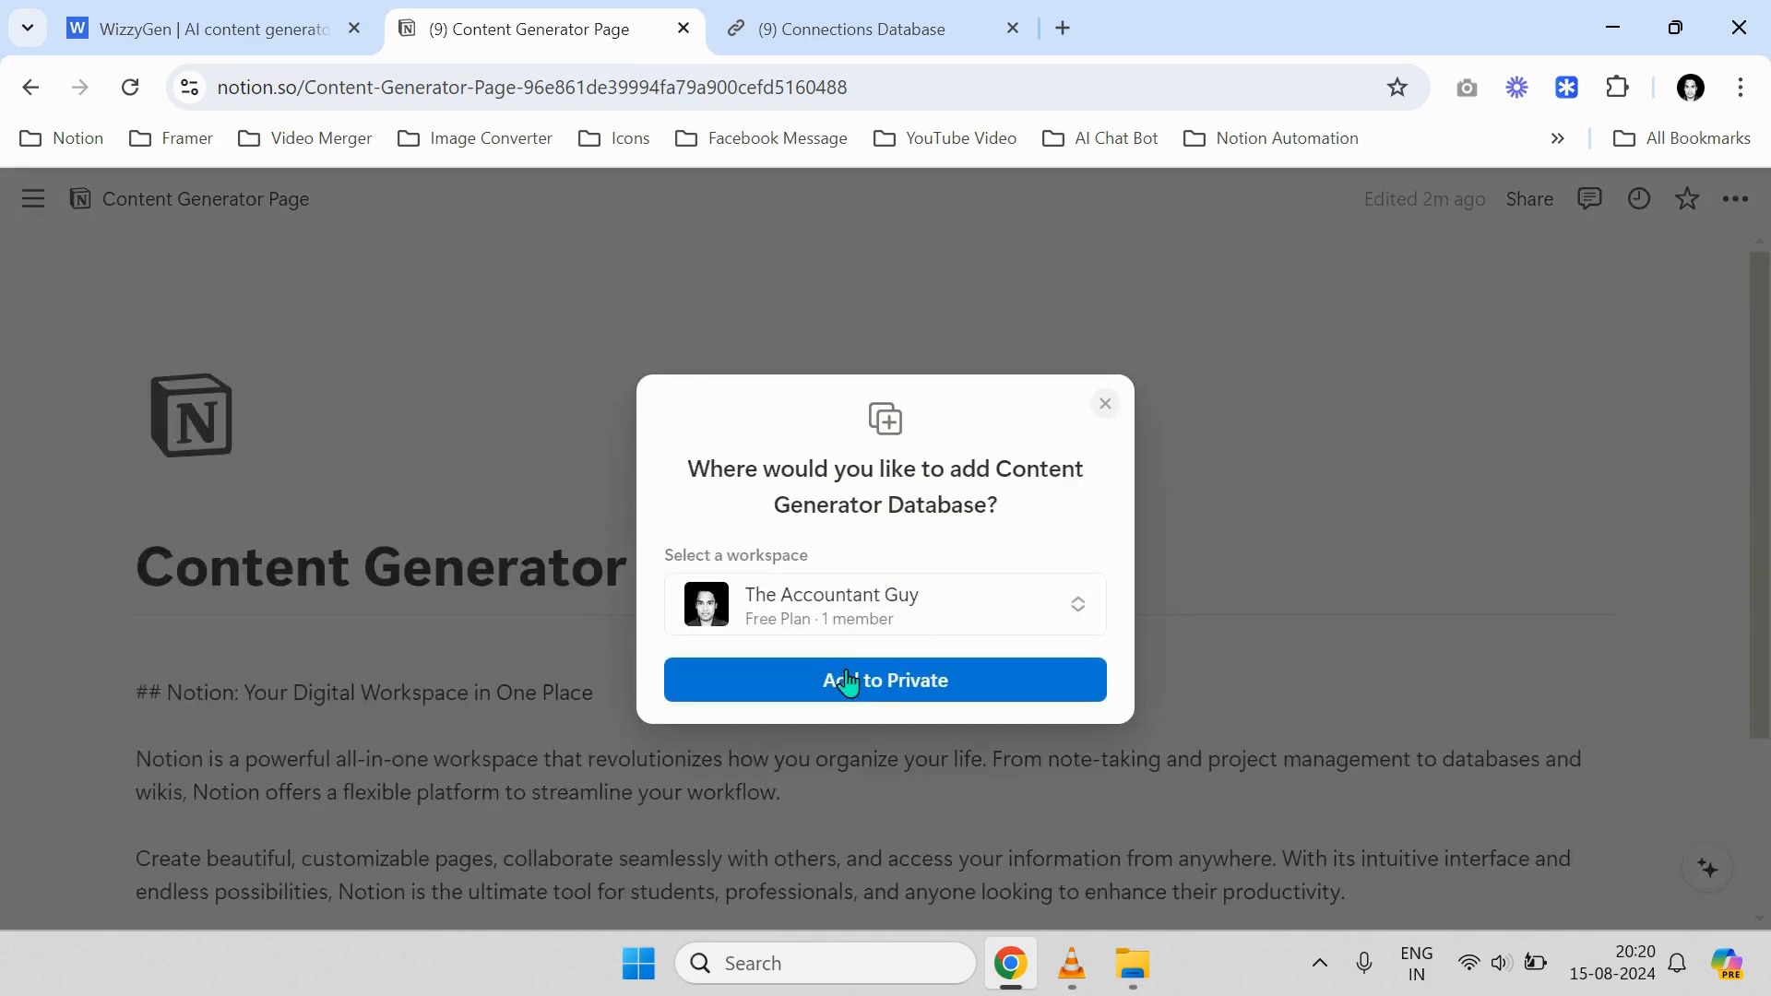
left_click(841, 671)
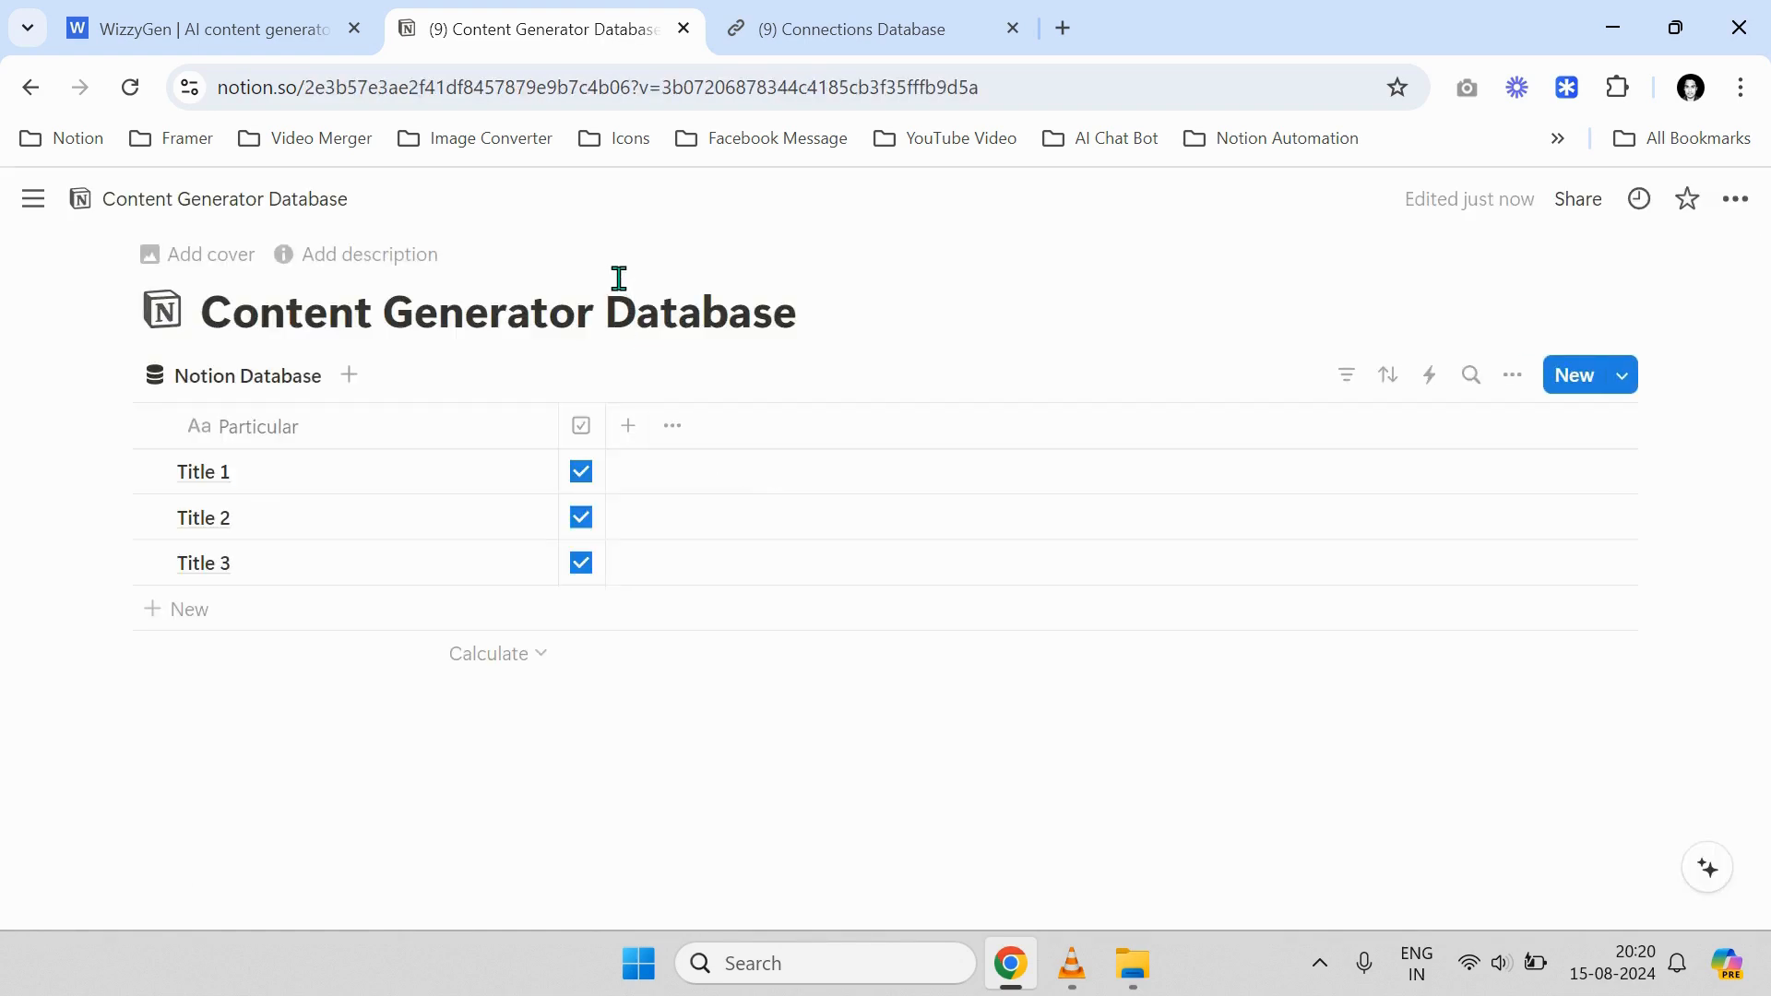
Connect the Wizzygen Integration to the Content Generator Database in Notion
left_click(1737, 200)
scroll(1580, 493, "down", 3)
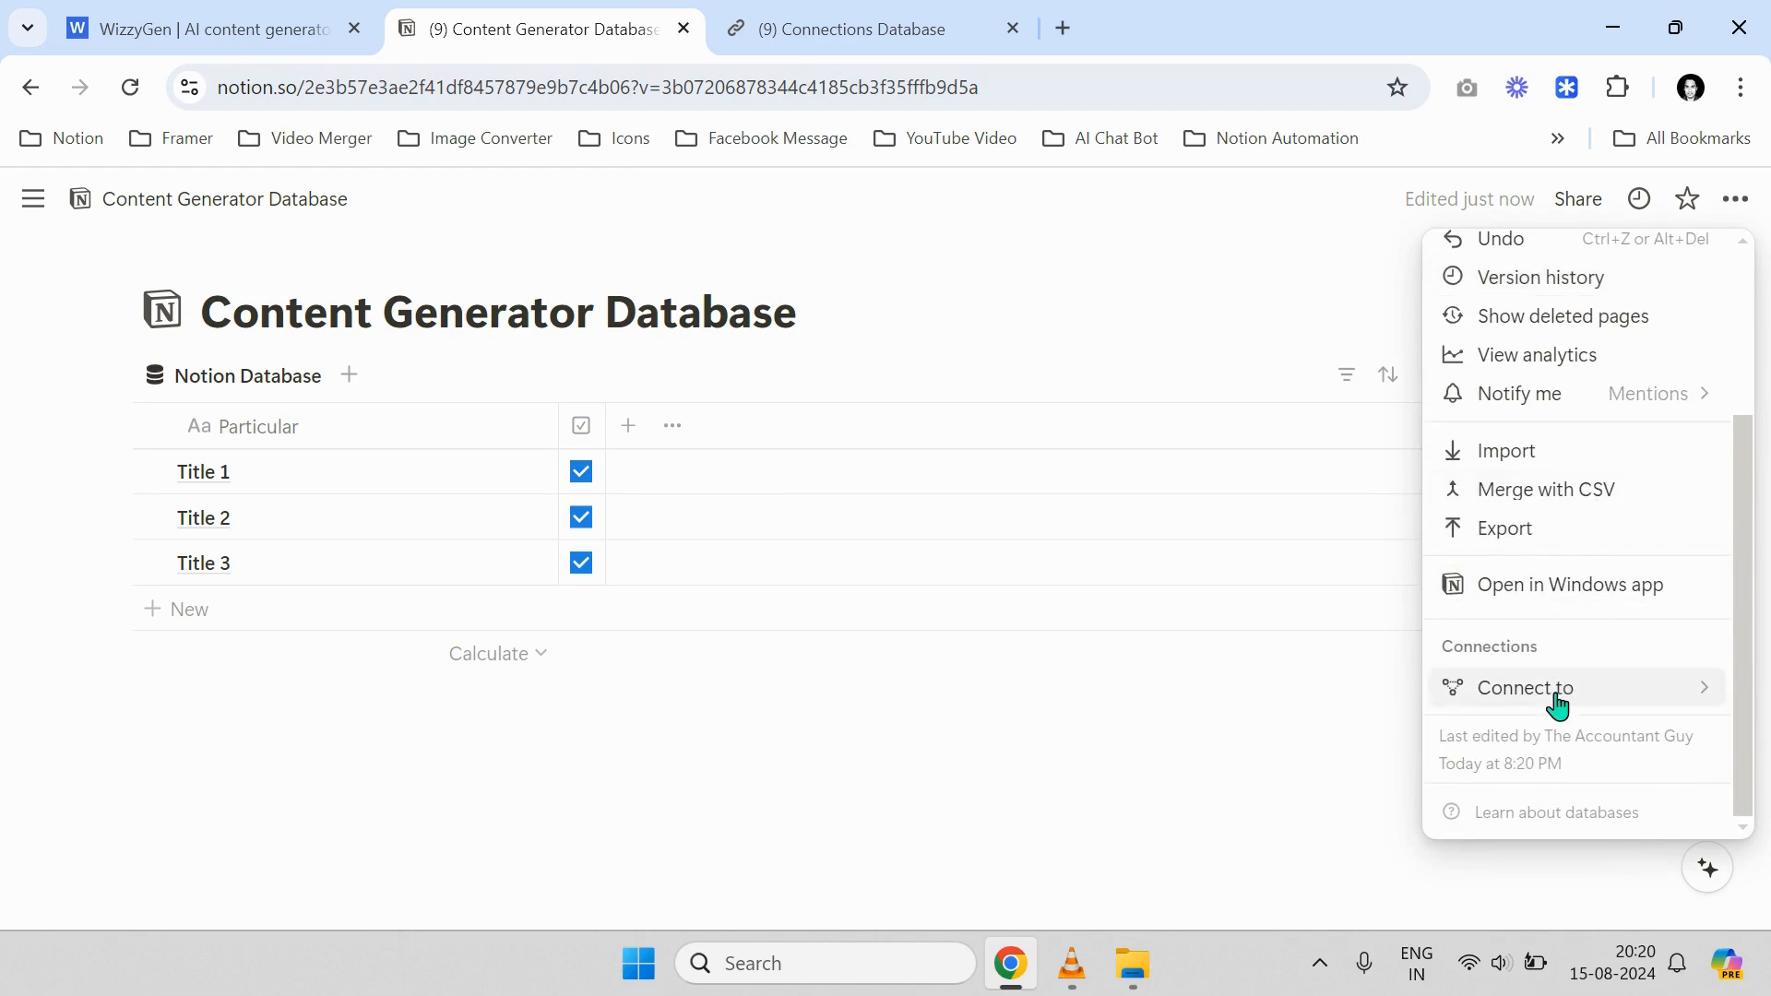
mouse_move(1557, 706)
type("W")
key("BackSpace")
type("Wizzy")
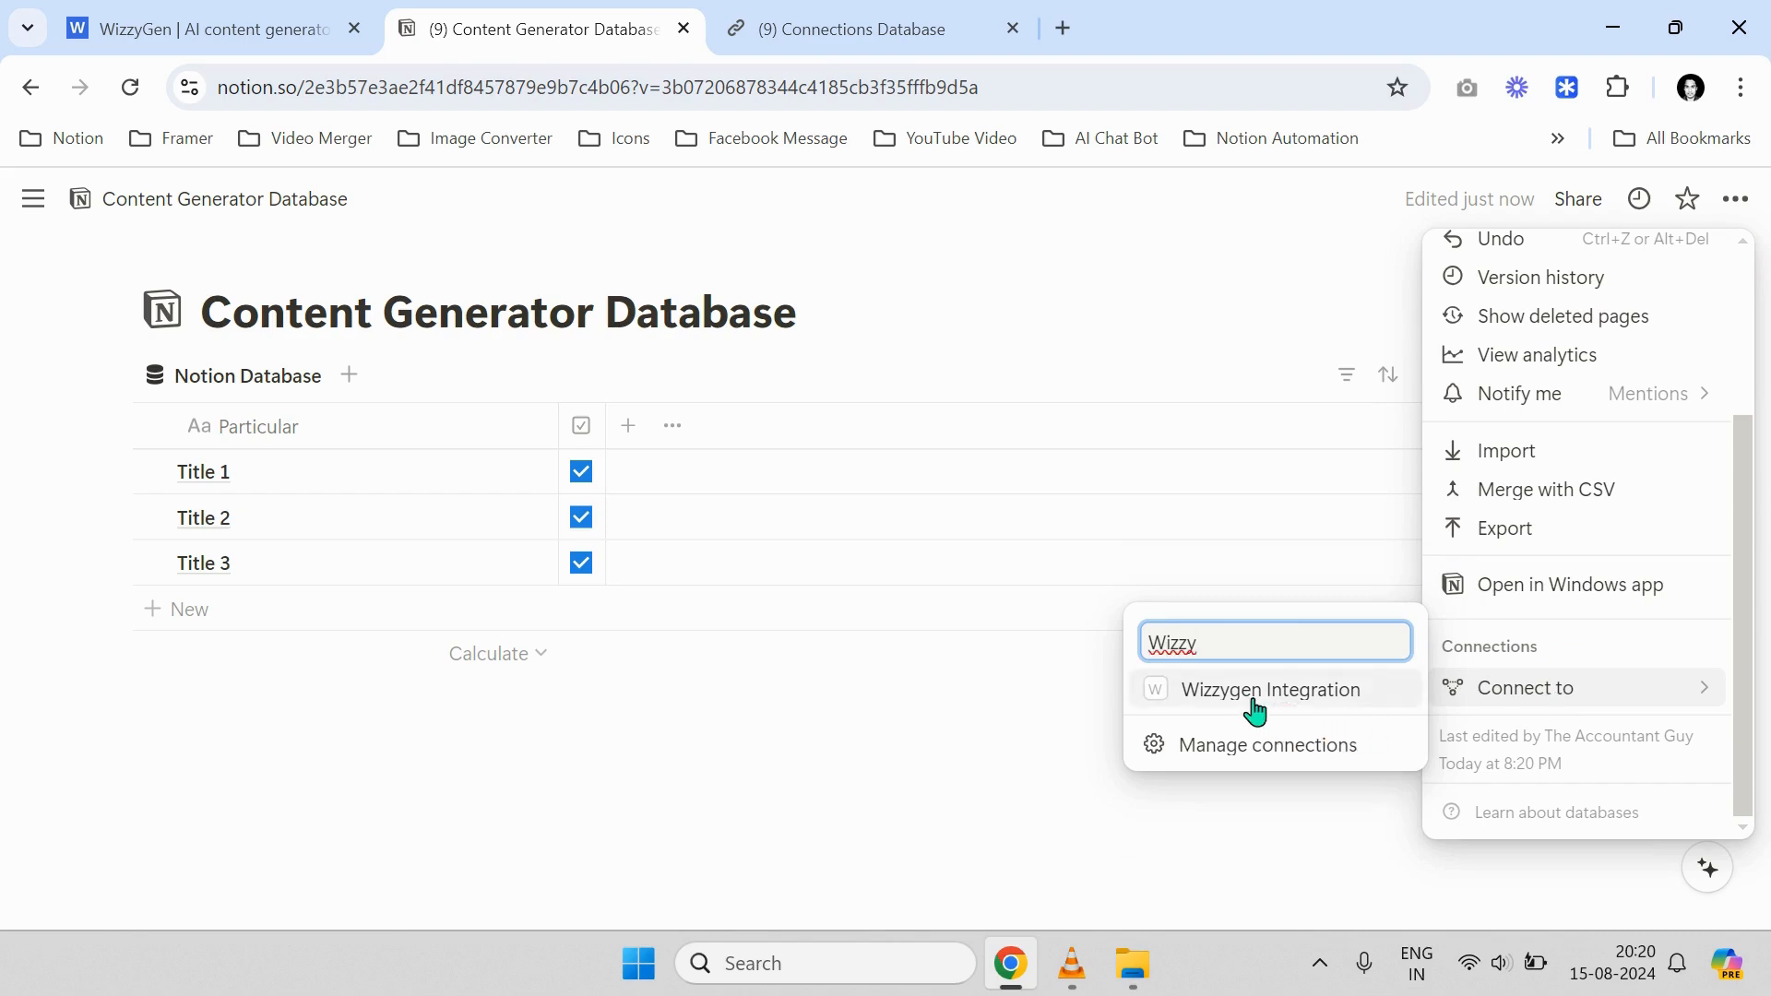
left_click(1252, 697)
left_click(1010, 562)
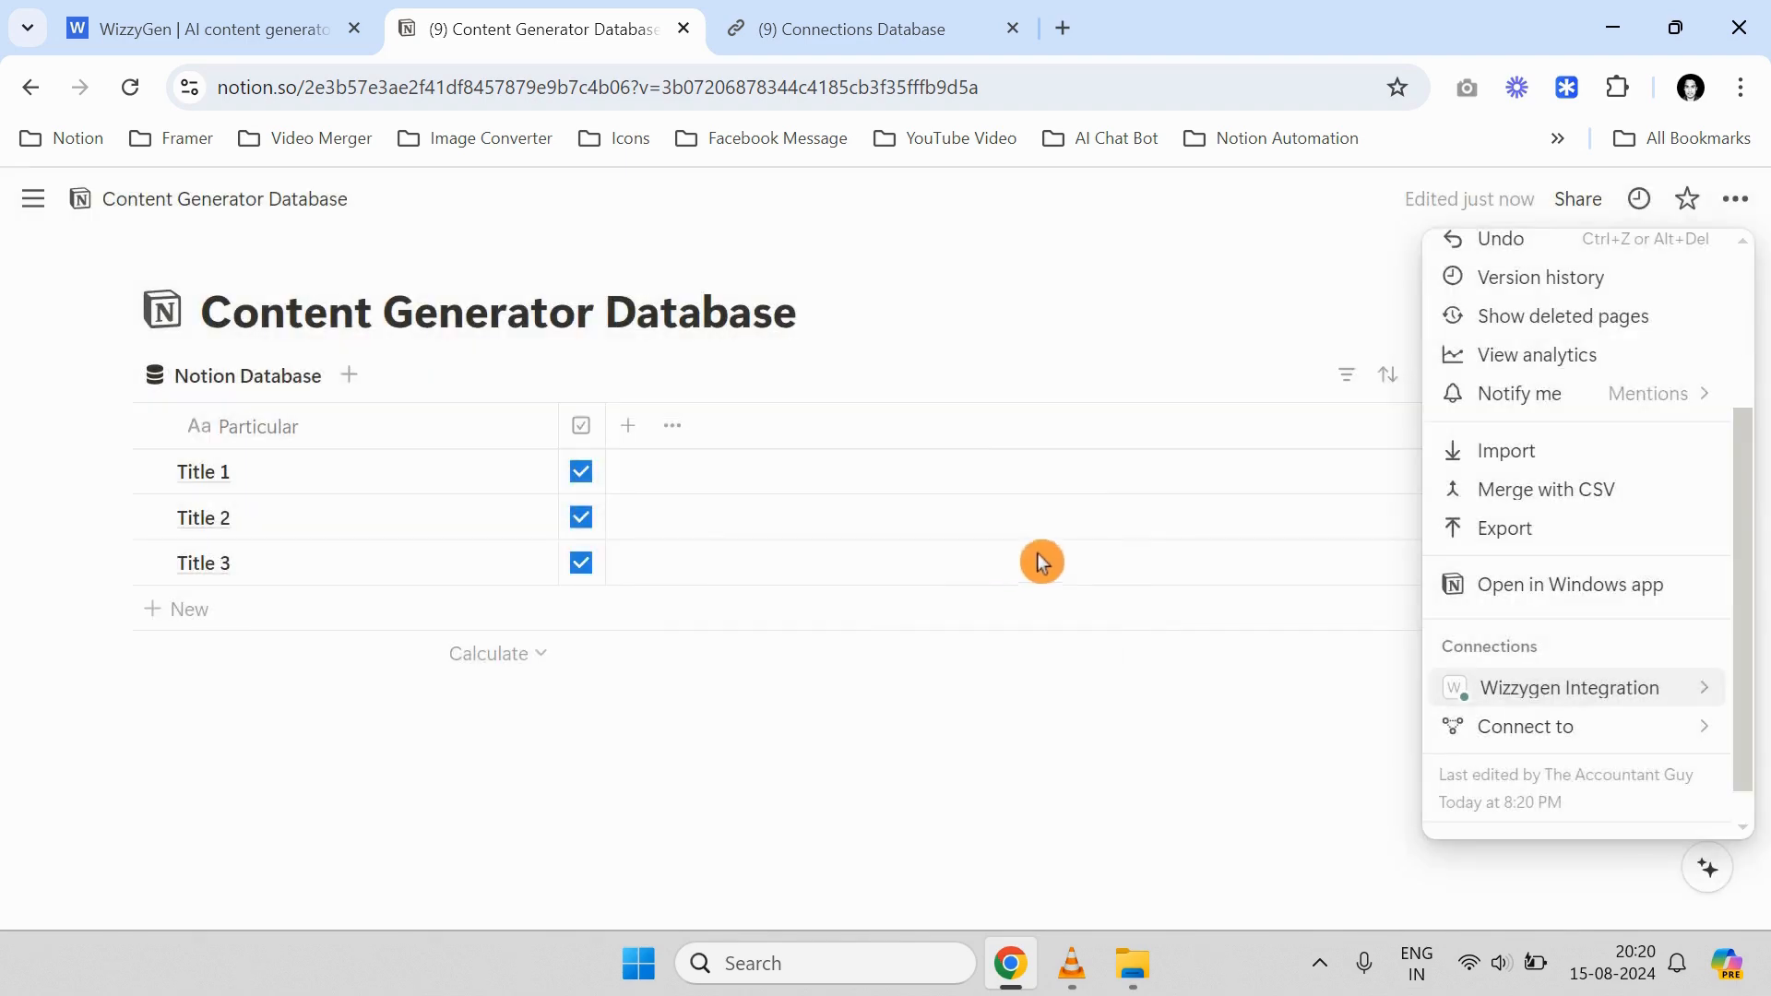
left_click(1234, 347)
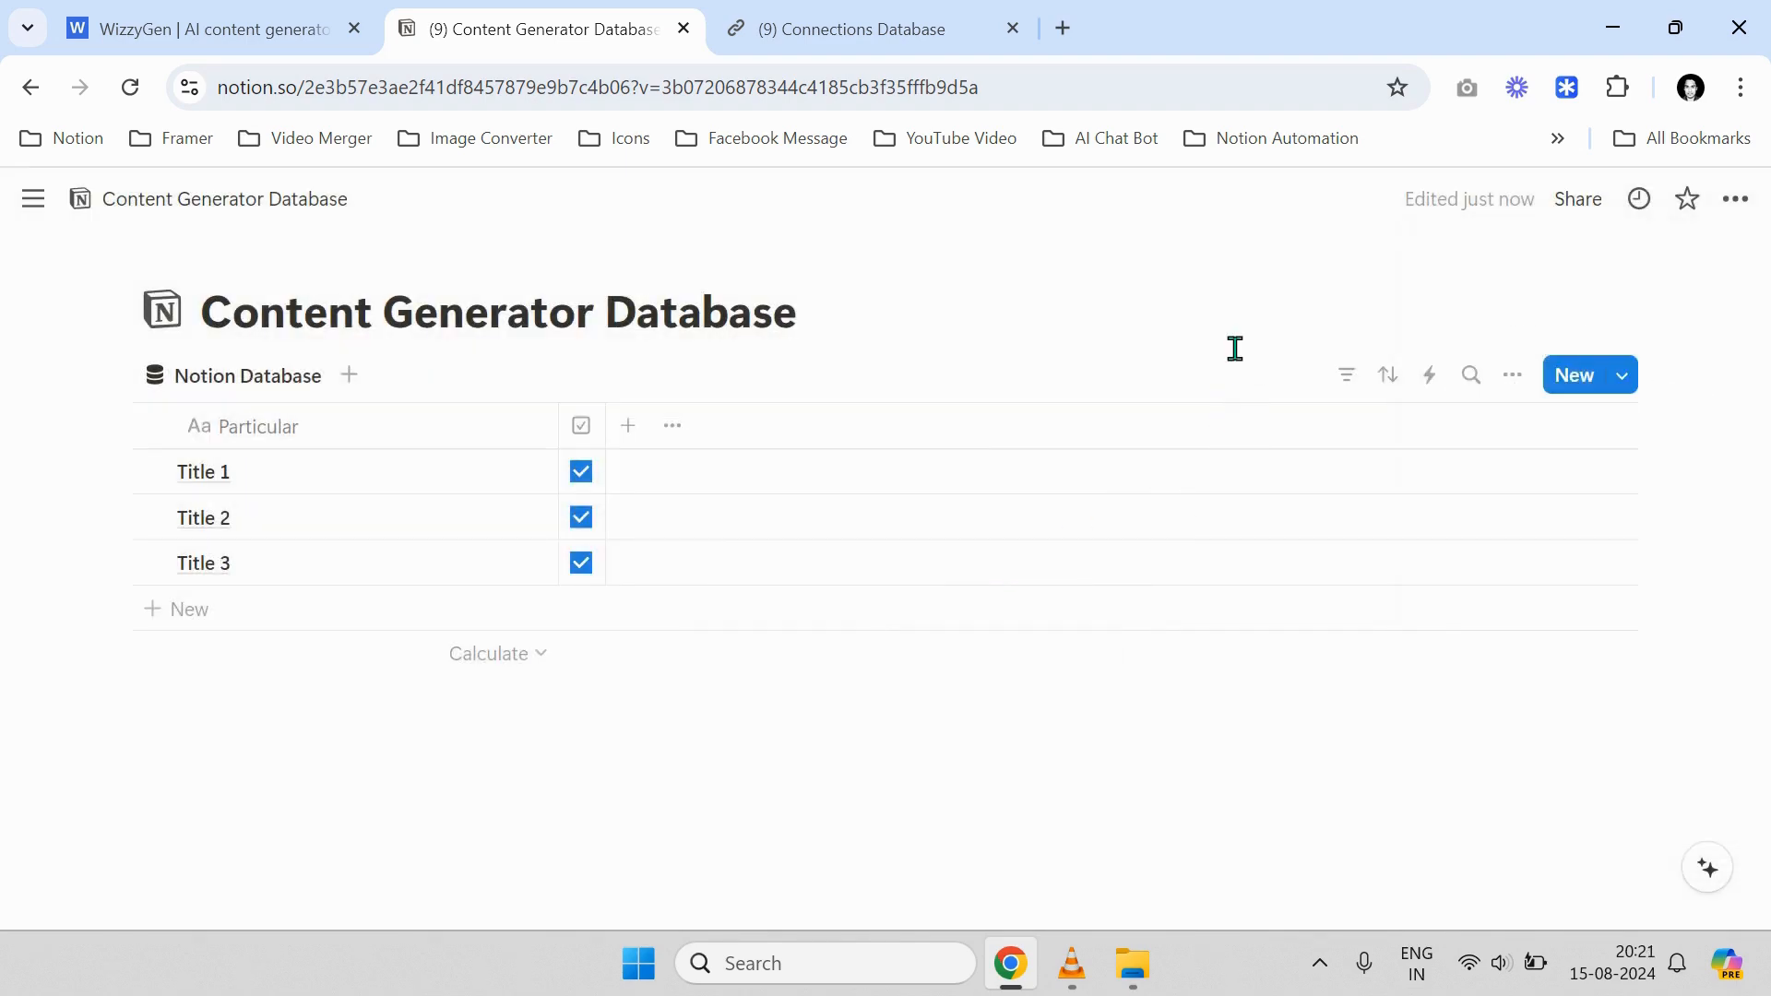
Copy the Content Generator Database's address into the WizzyGen connection's Notion URL and proceed to the output generation stage
left_click(750, 83)
left_click(325, 16)
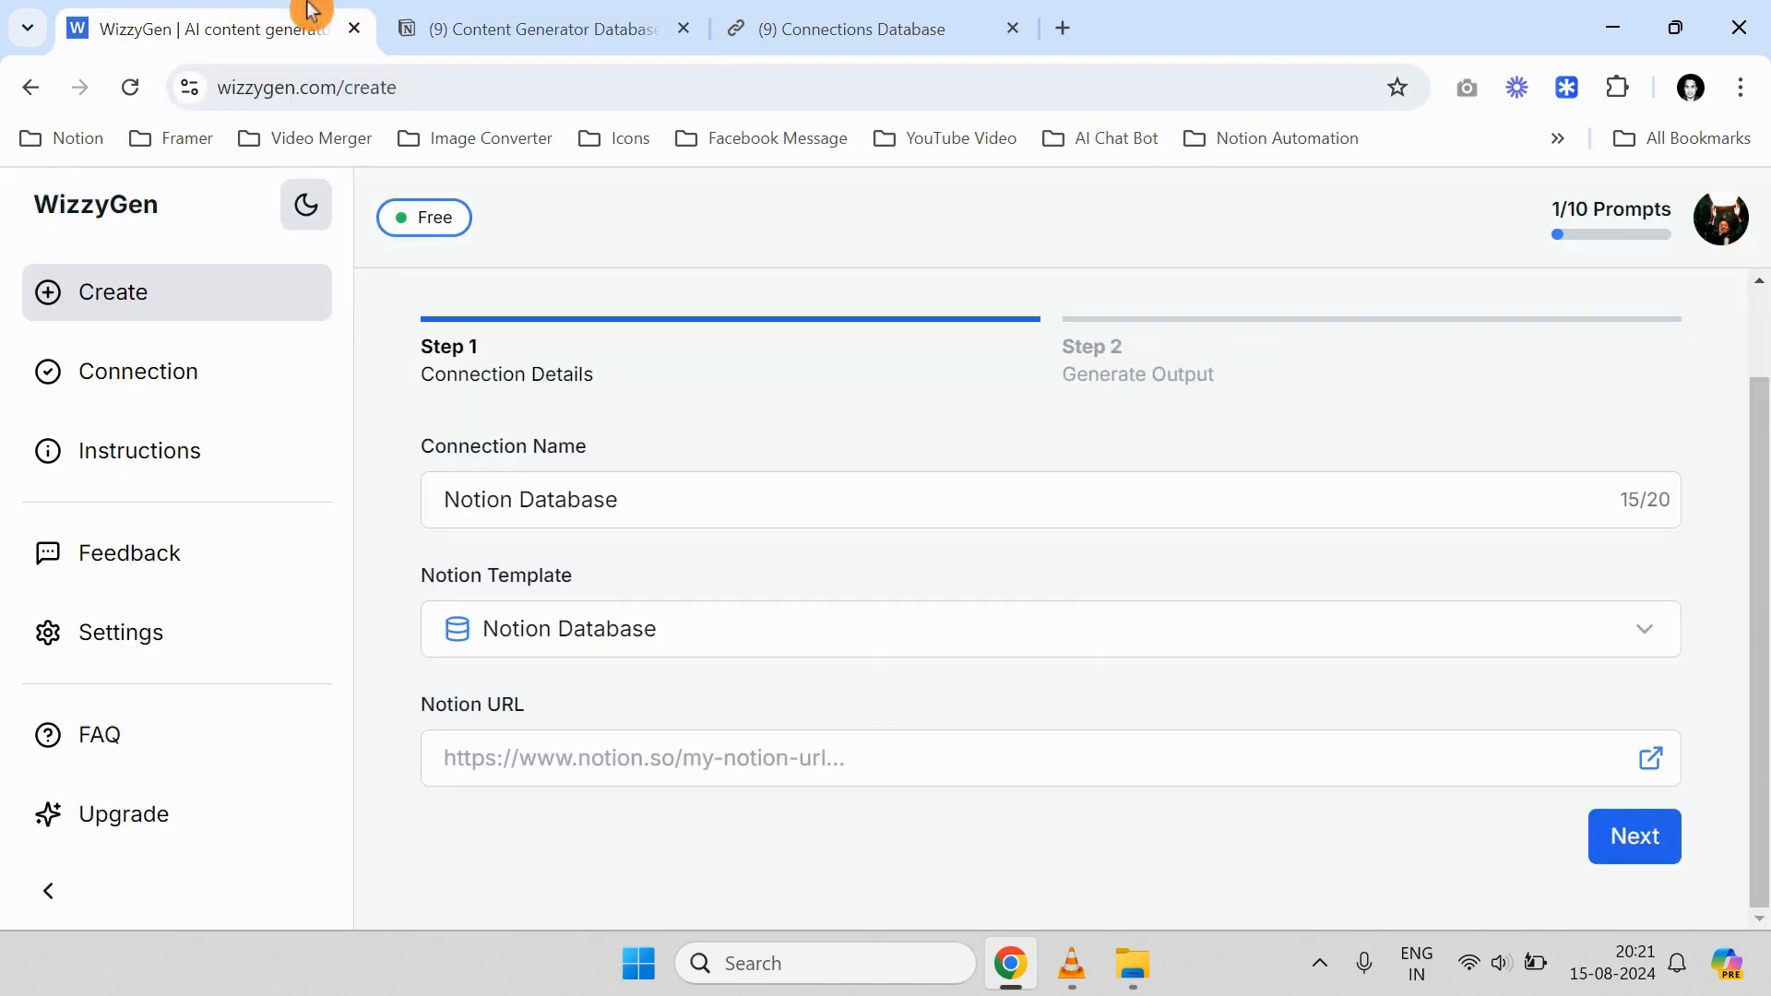
left_click(717, 758)
key("ctrl+v")
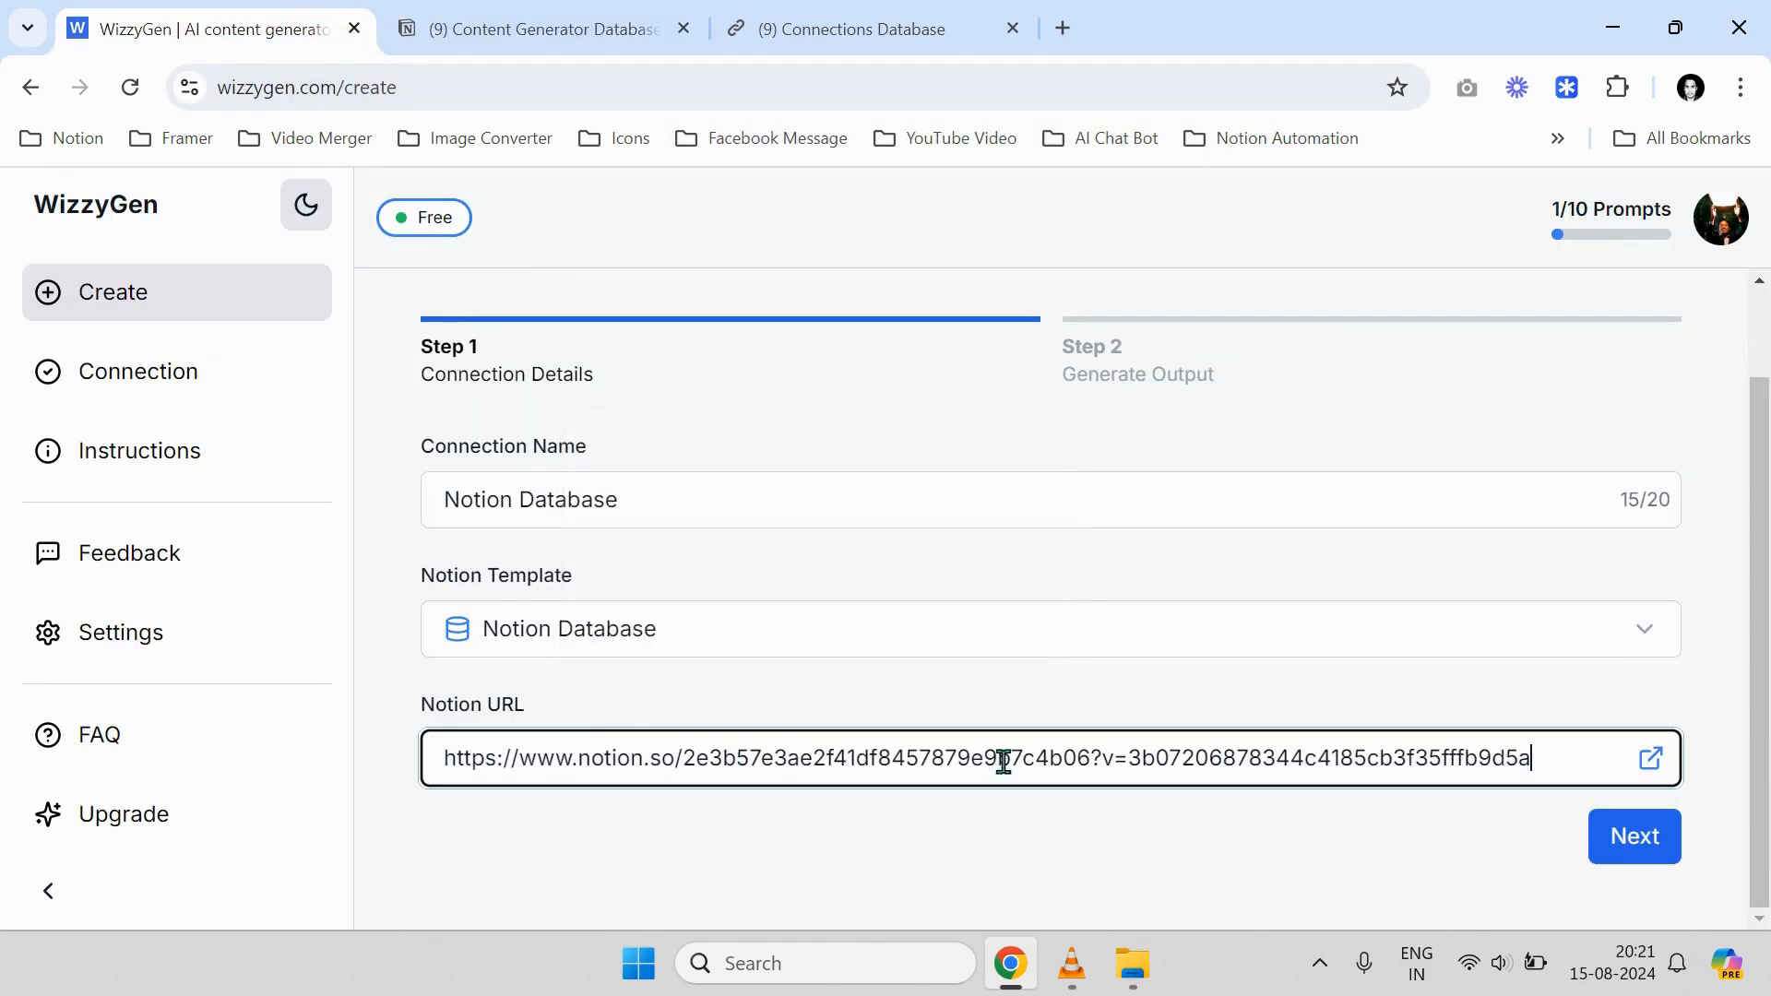
left_click(1634, 836)
In the Content Generator Database, rename Title 1 to "Learning is Fun" and Title 2 to "Notion is best tool"
left_click(581, 28)
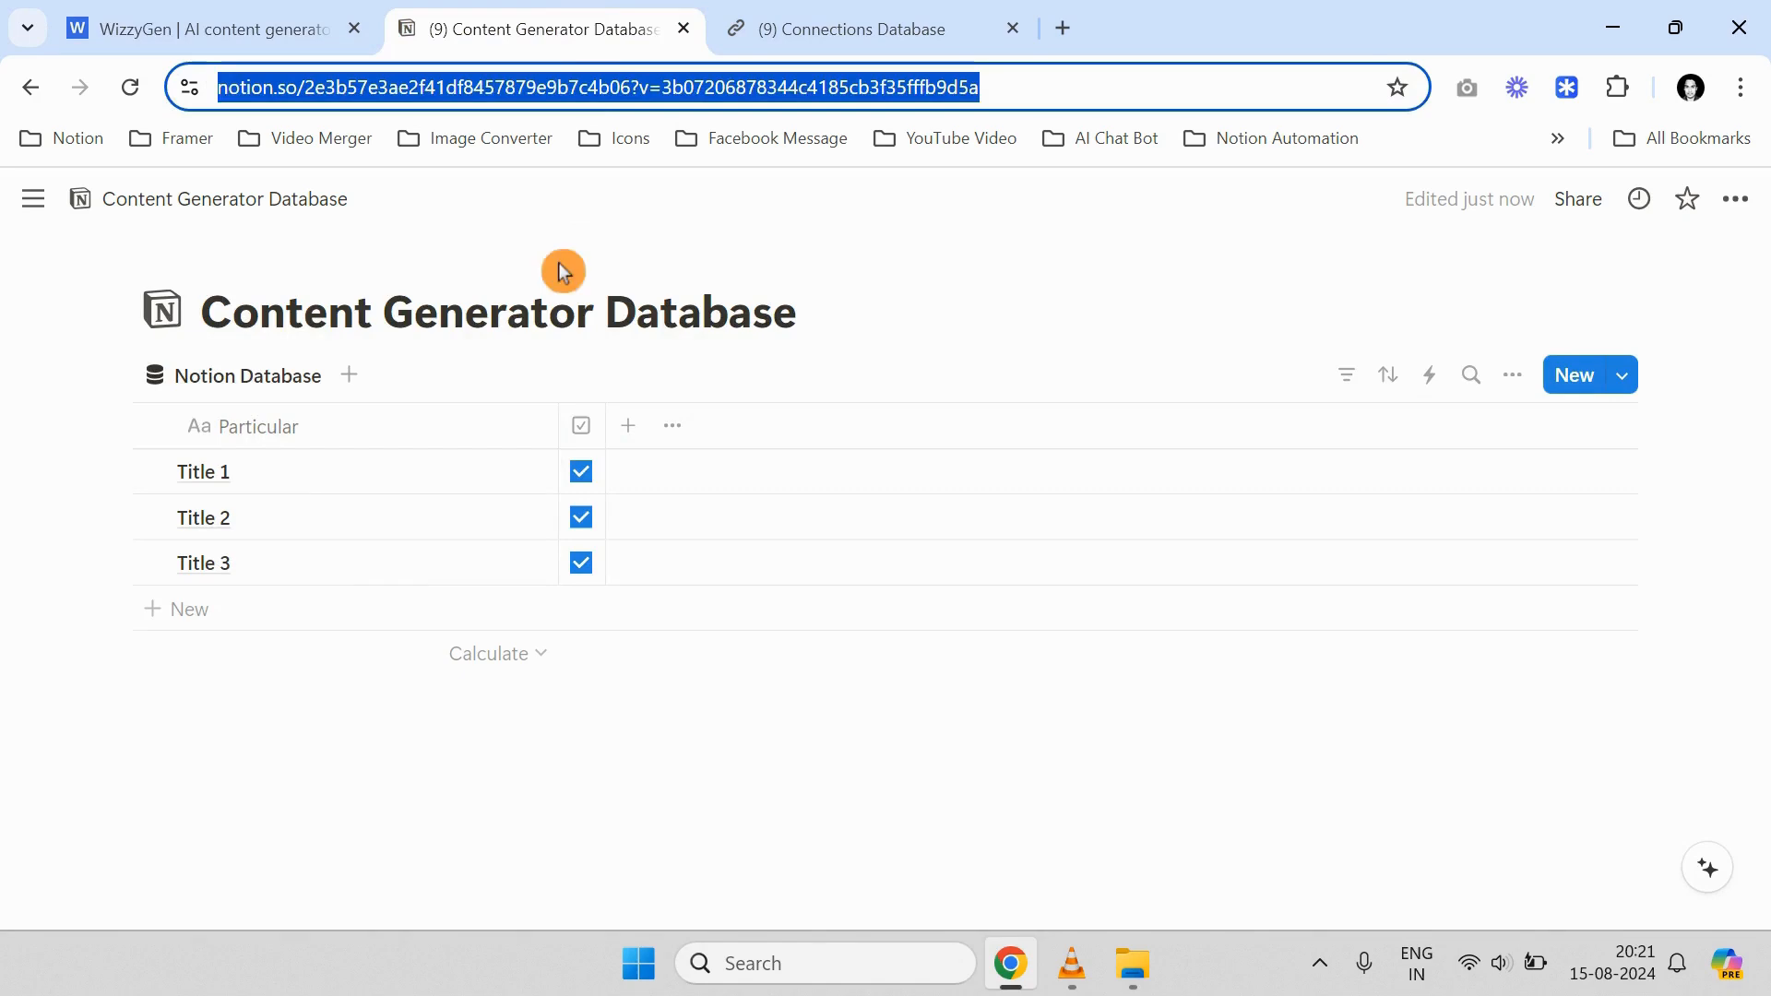
left_click(805, 334)
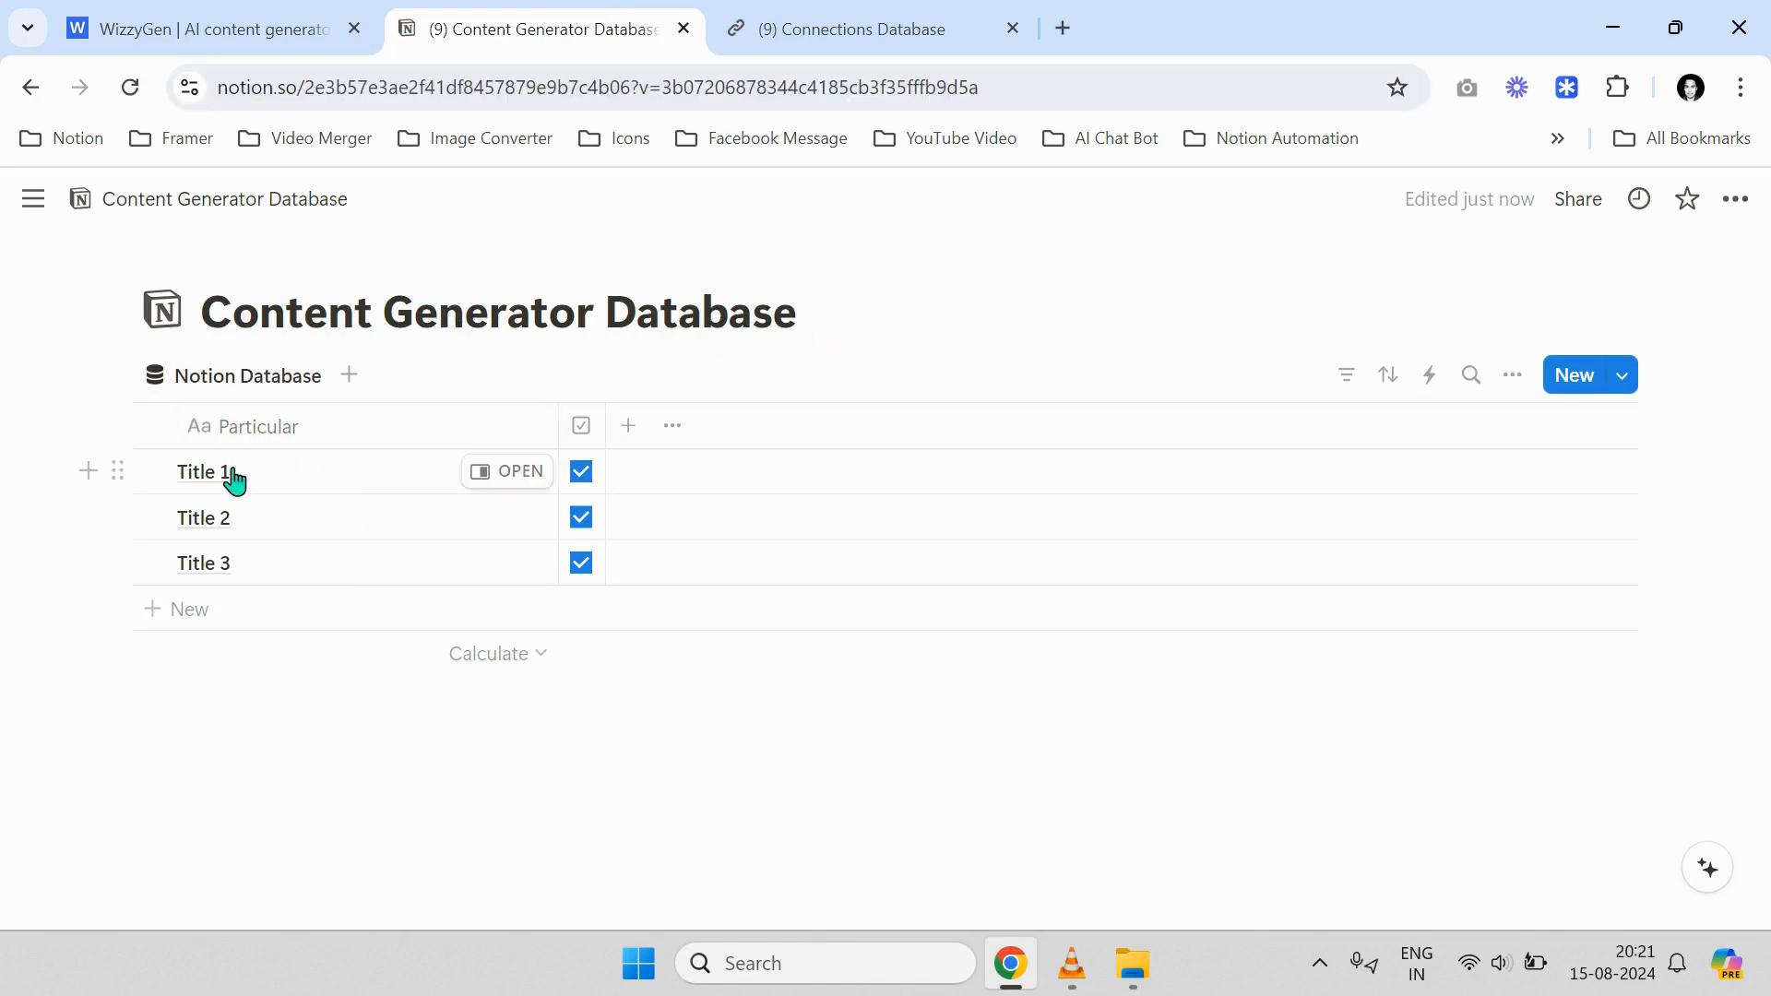
left_click(281, 477)
type("Learning is Fun")
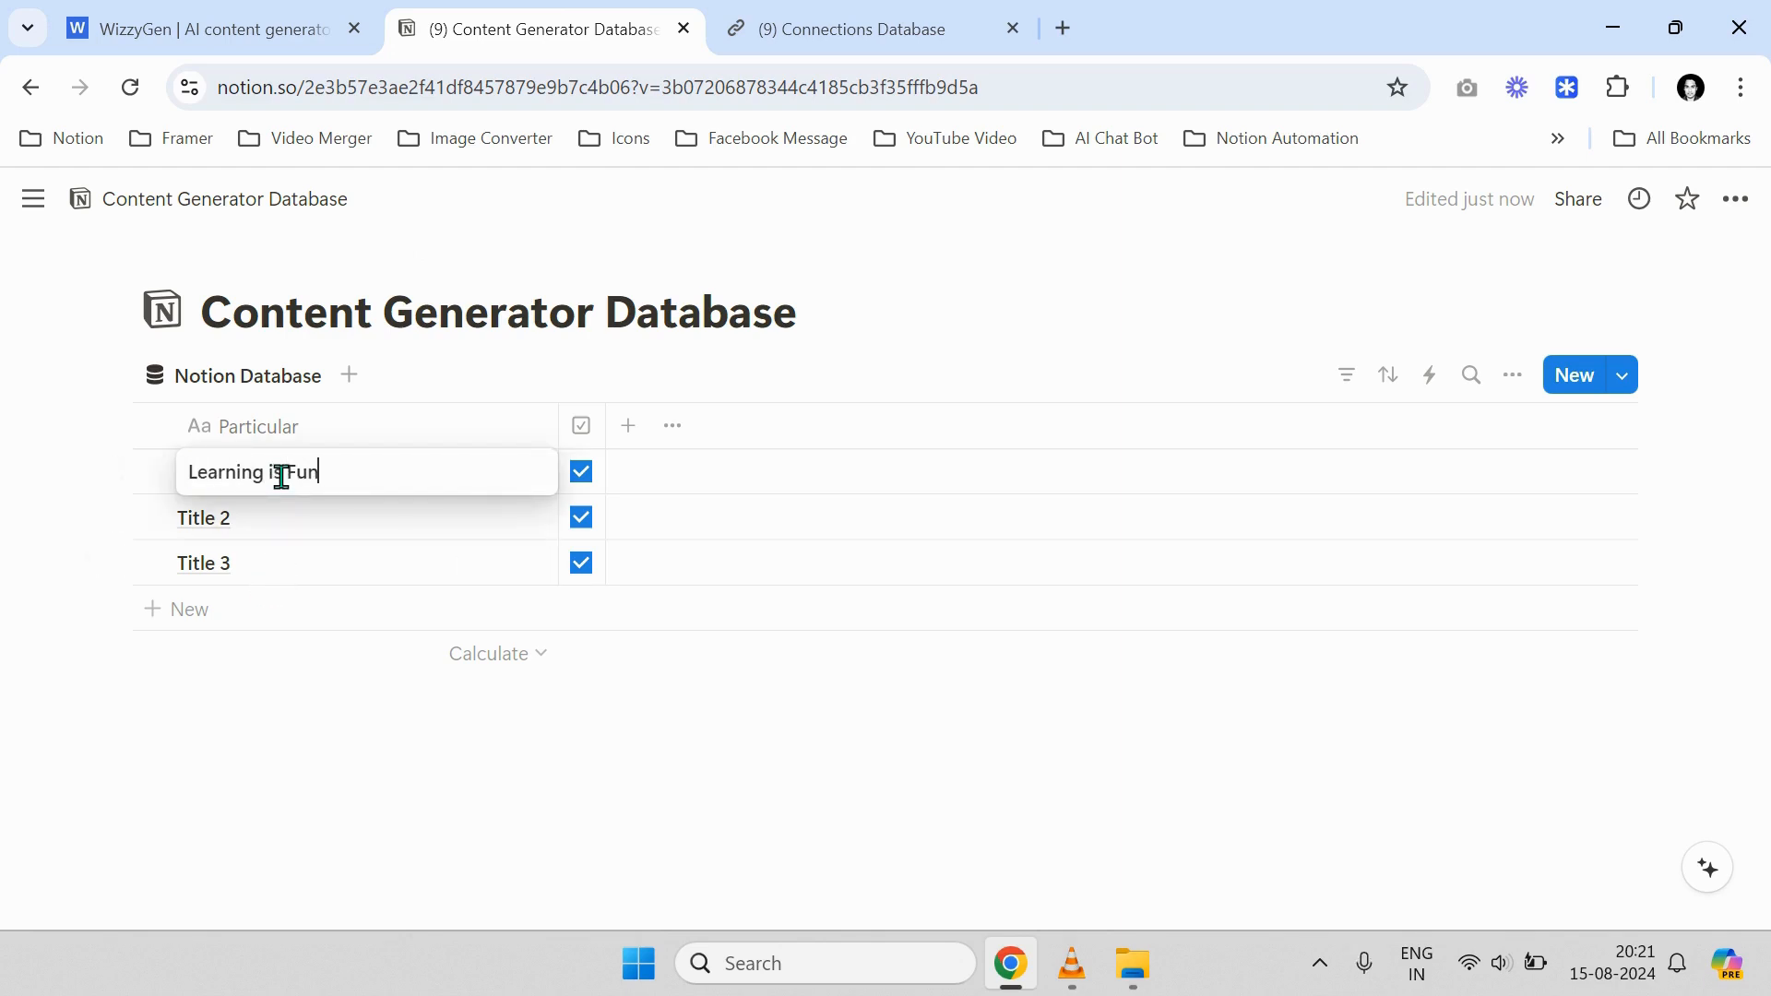
key("Return")
key("Down")
type("Noti")
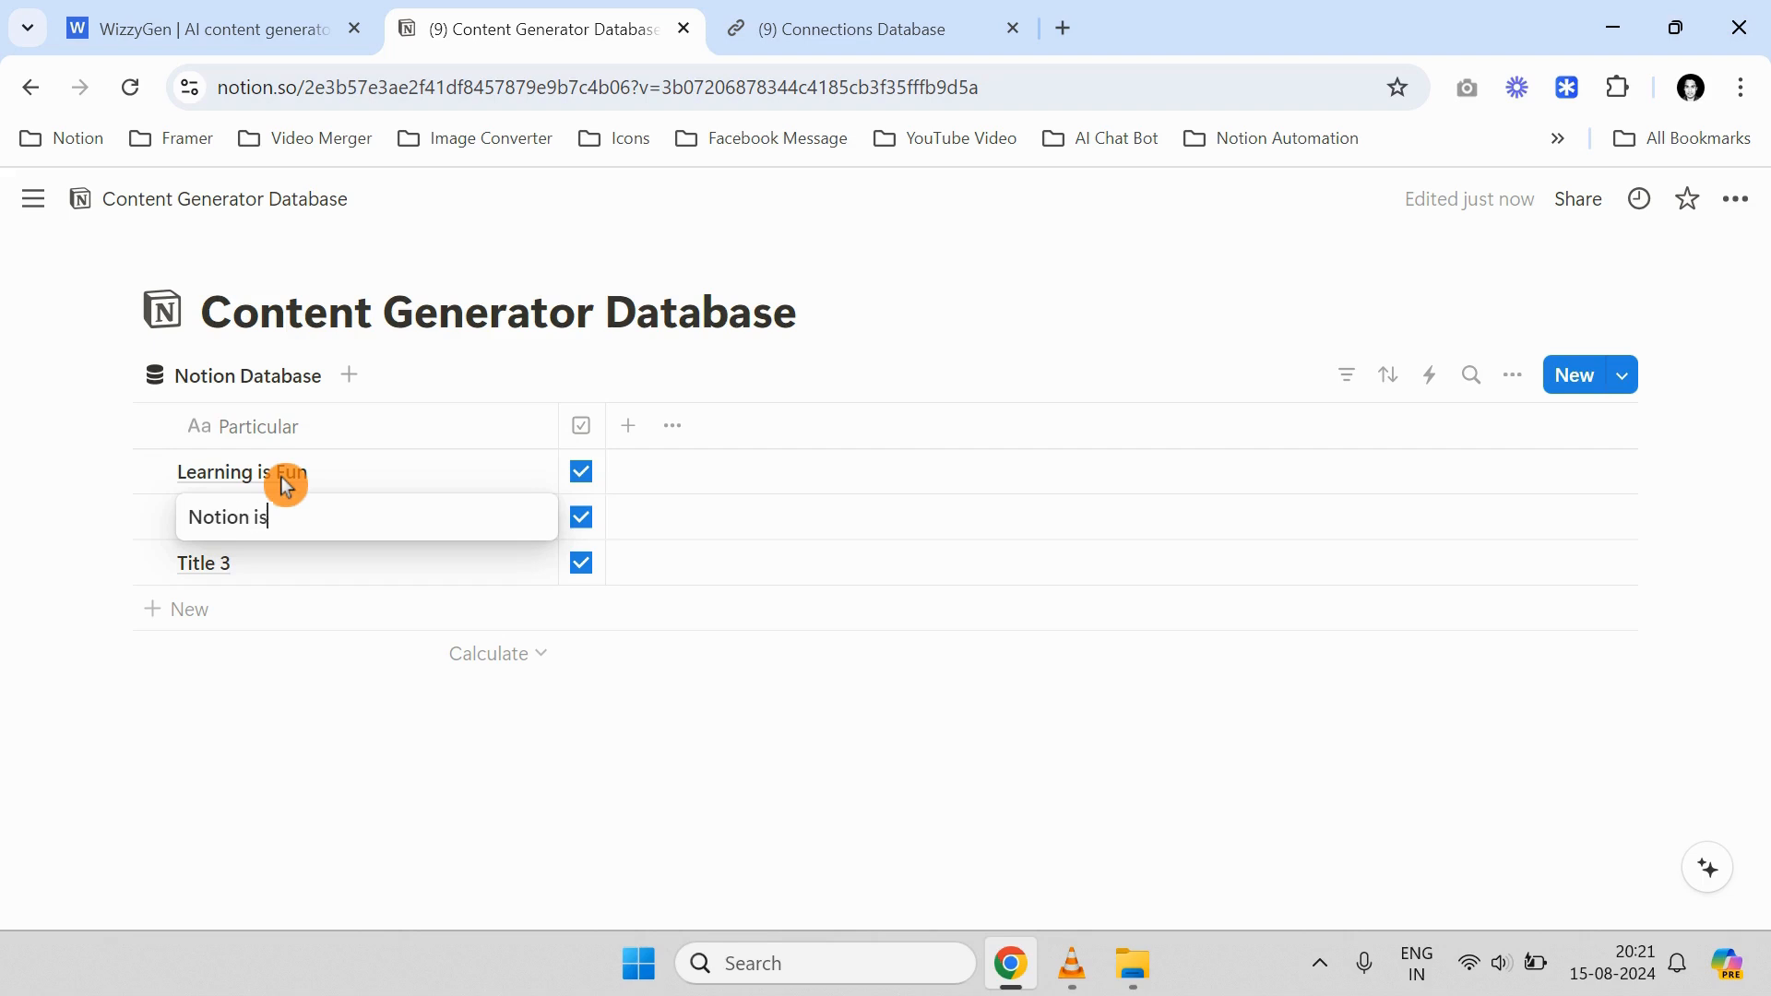
type("on is best tool")
key("Return")
Rename the Title 3 entry to "Social Media is a boon"
key("Down")
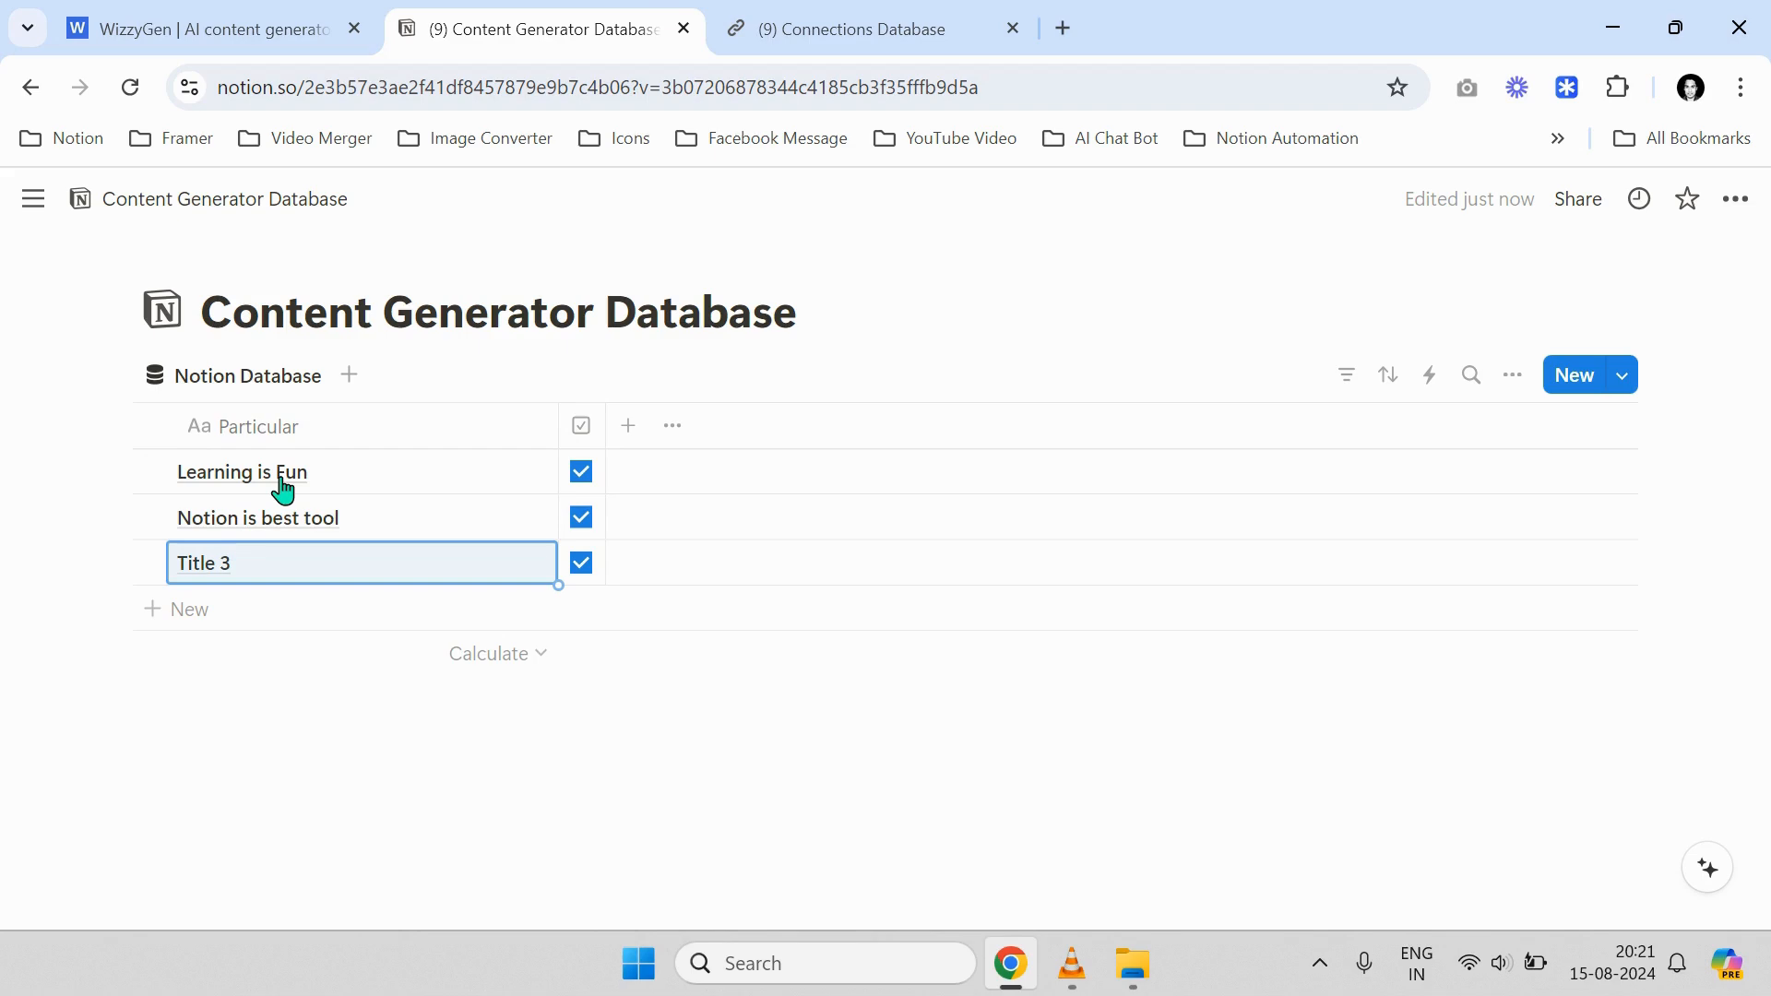
type("Social M")
key("BackSpace")
key("BackSpace")
key("BackSpace")
key("BackSpace")
type("AL")
key("BackSpace")
key("BackSpace")
type("al Media is a boon")
key("Return")
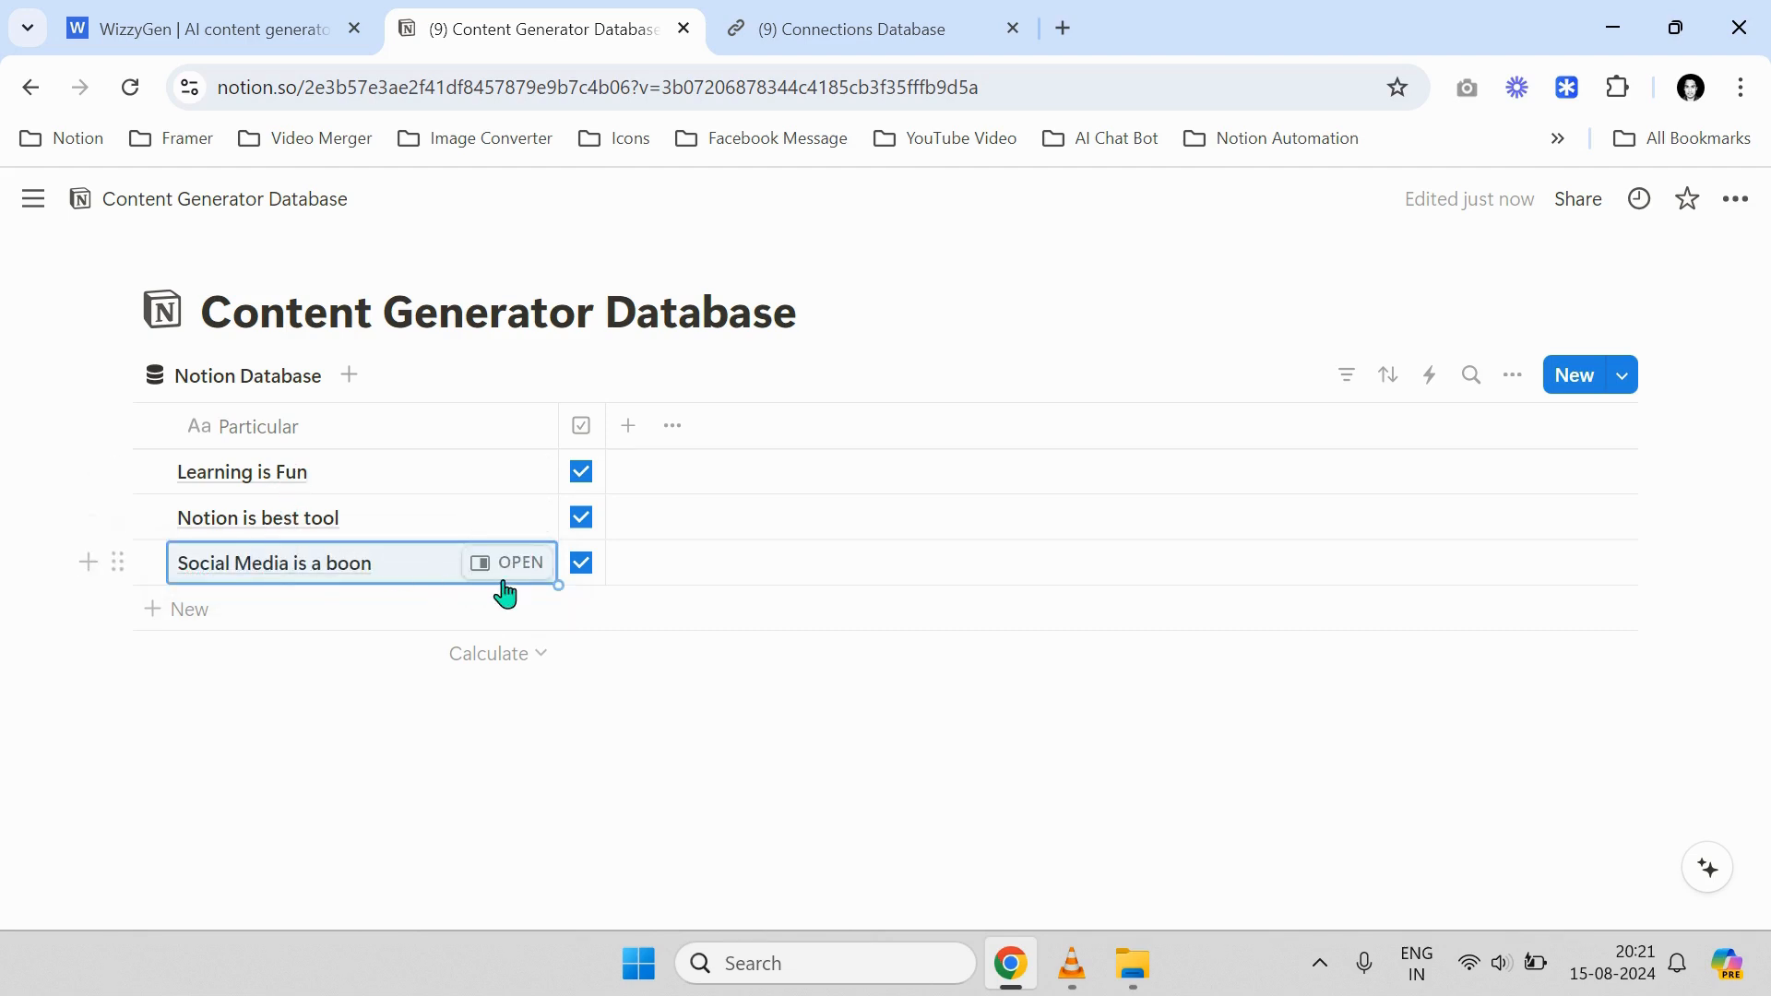
Open the "Social Media is a boon" entry, page up through the other entries to inspect their contents, and close the preview
left_click(503, 577)
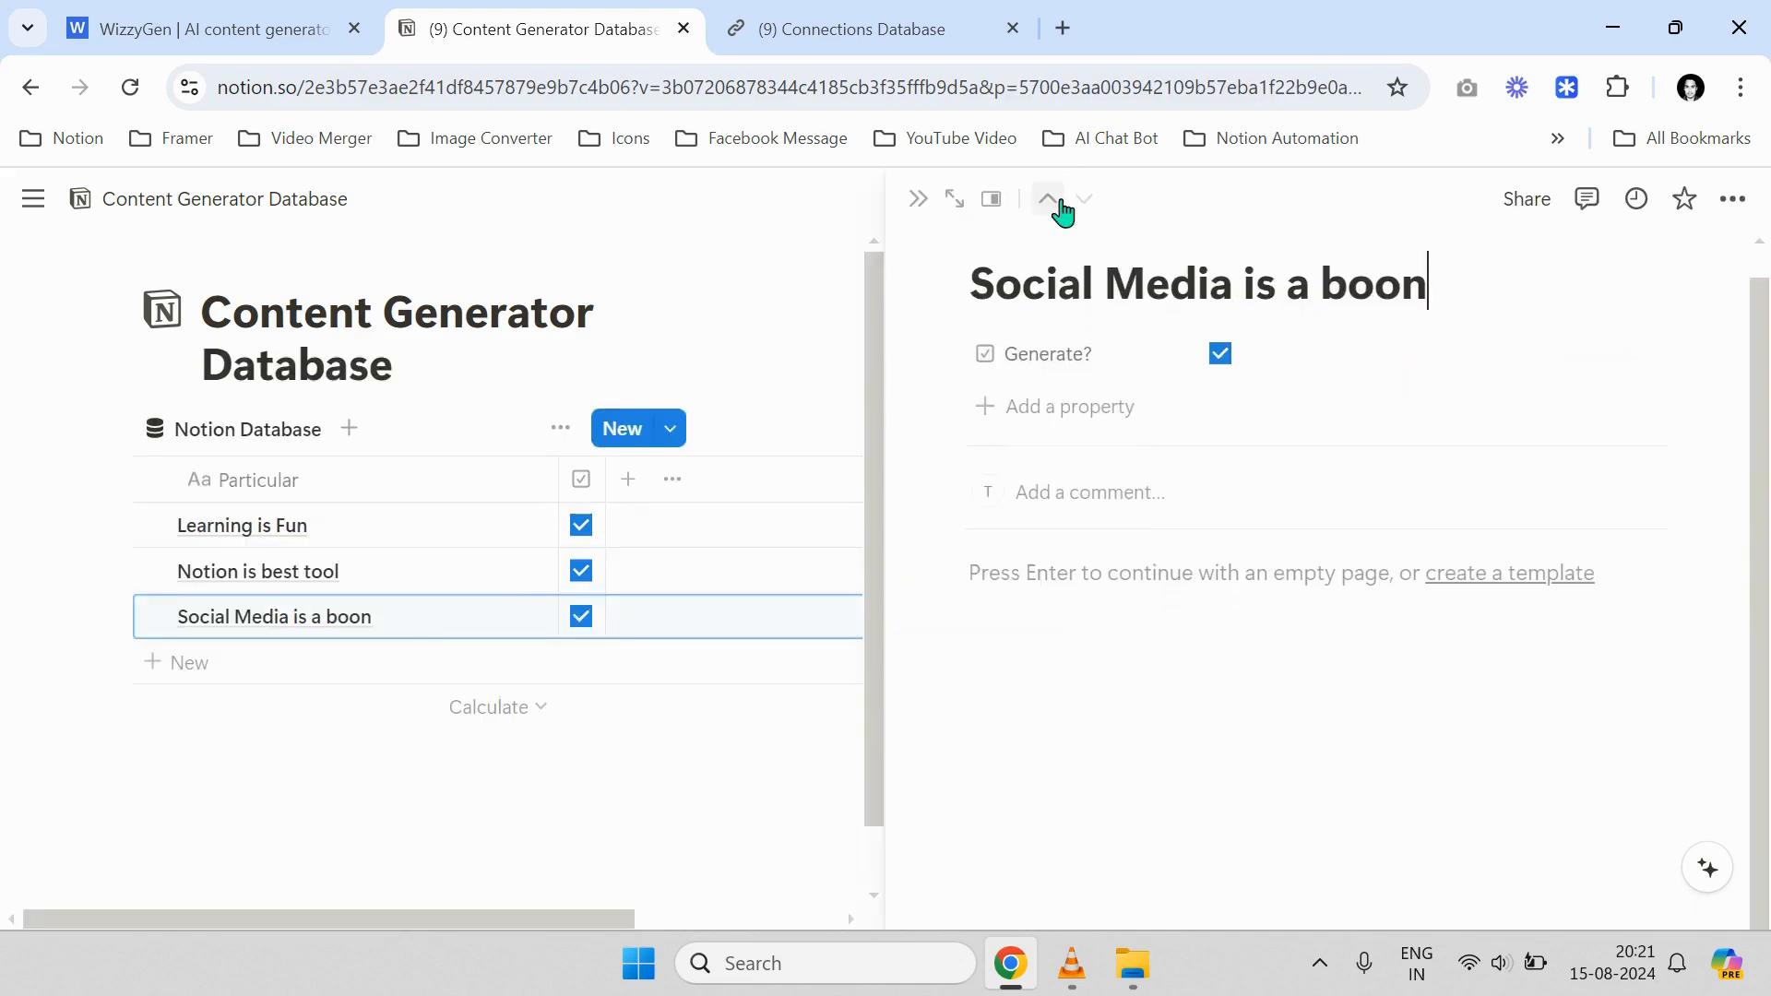
left_click(1060, 205)
left_click(1060, 205)
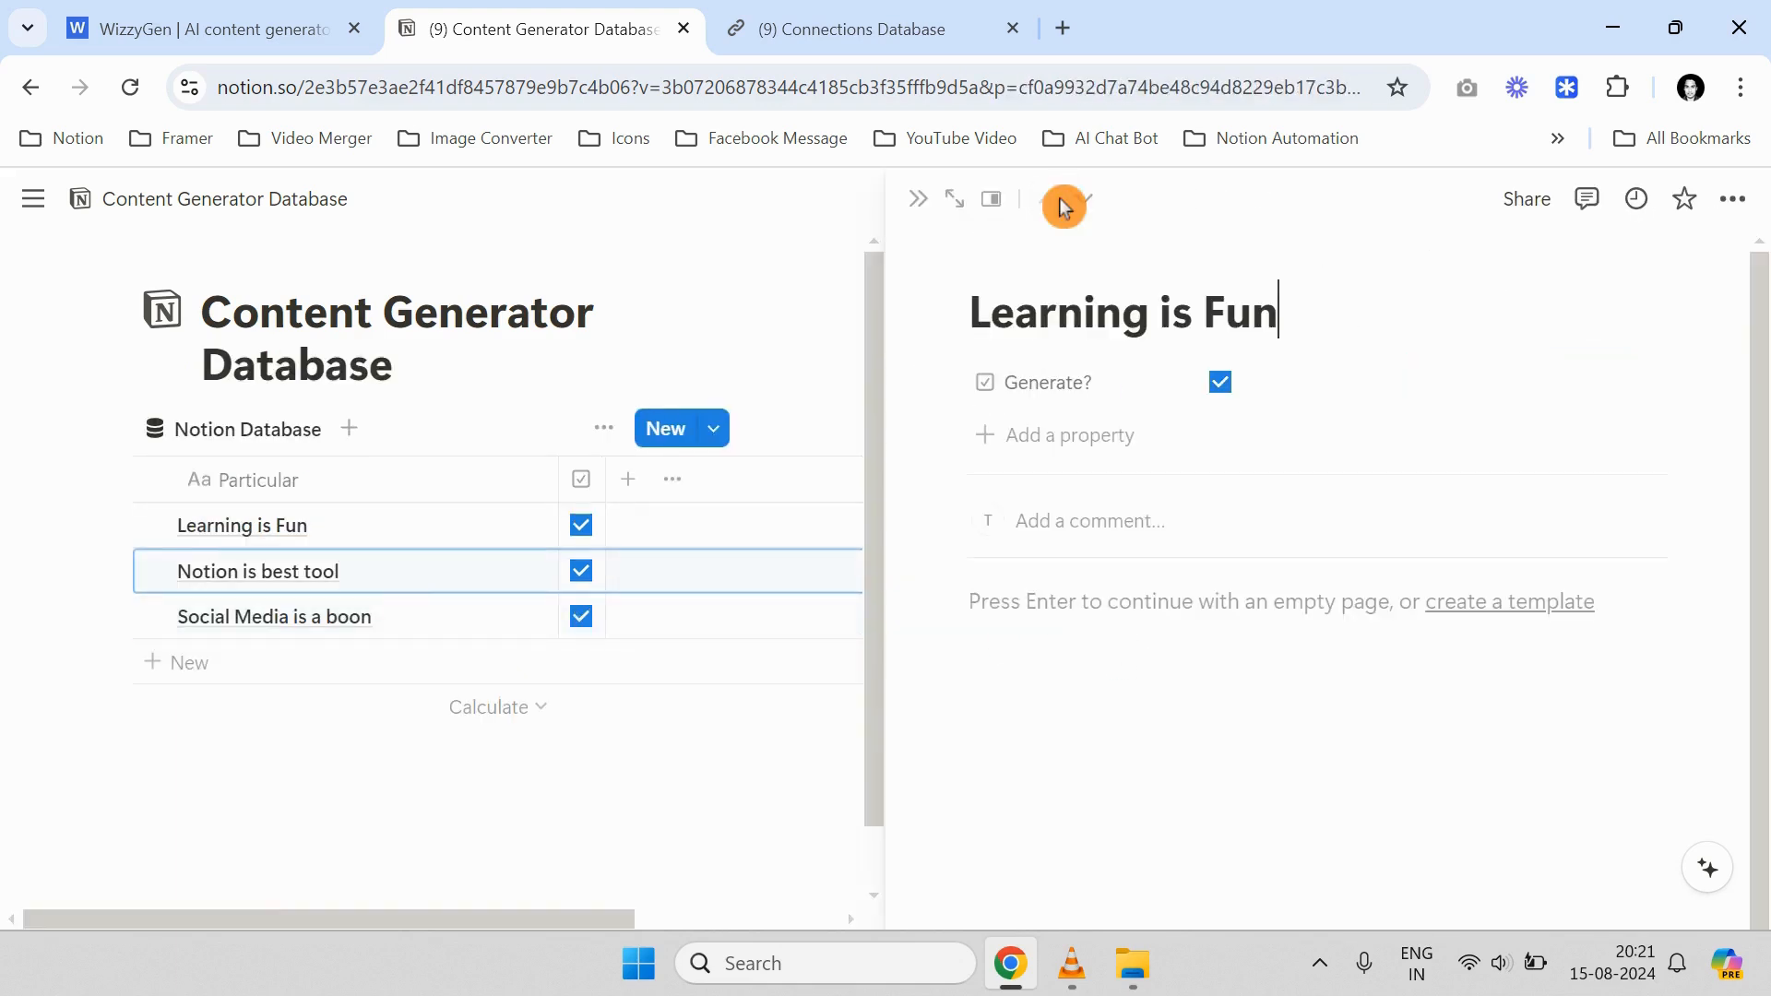
left_click(918, 198)
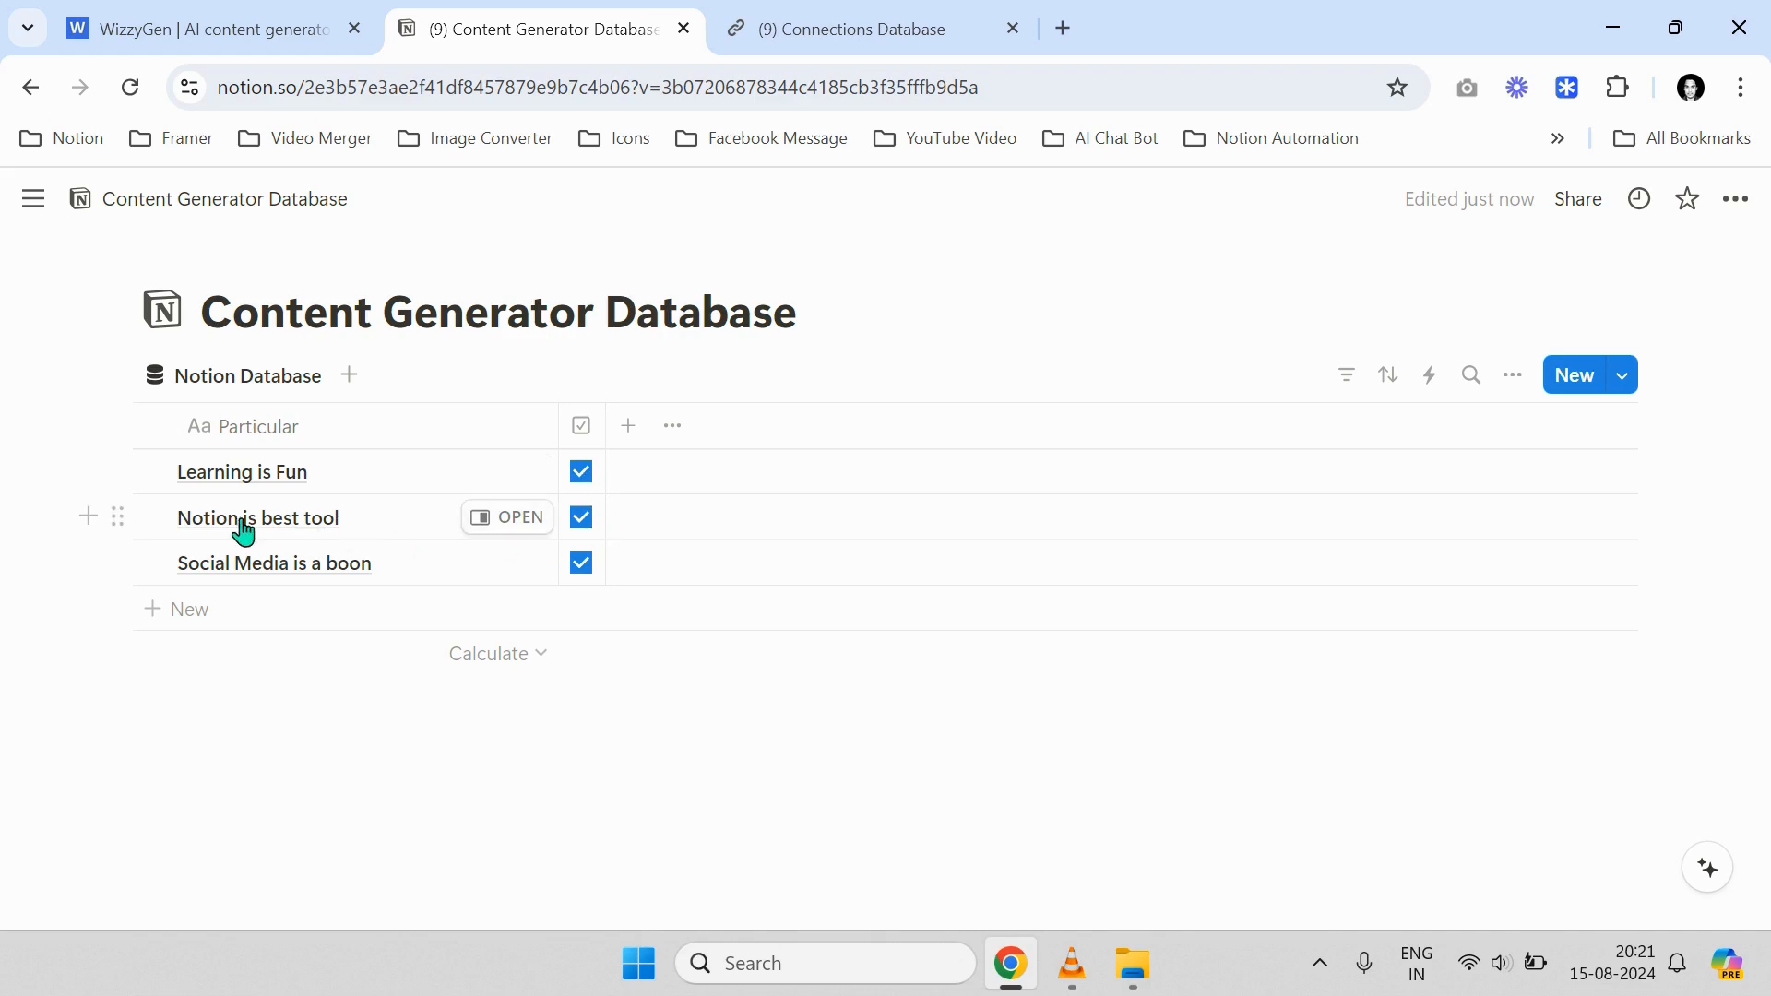
left_click(189, 11)
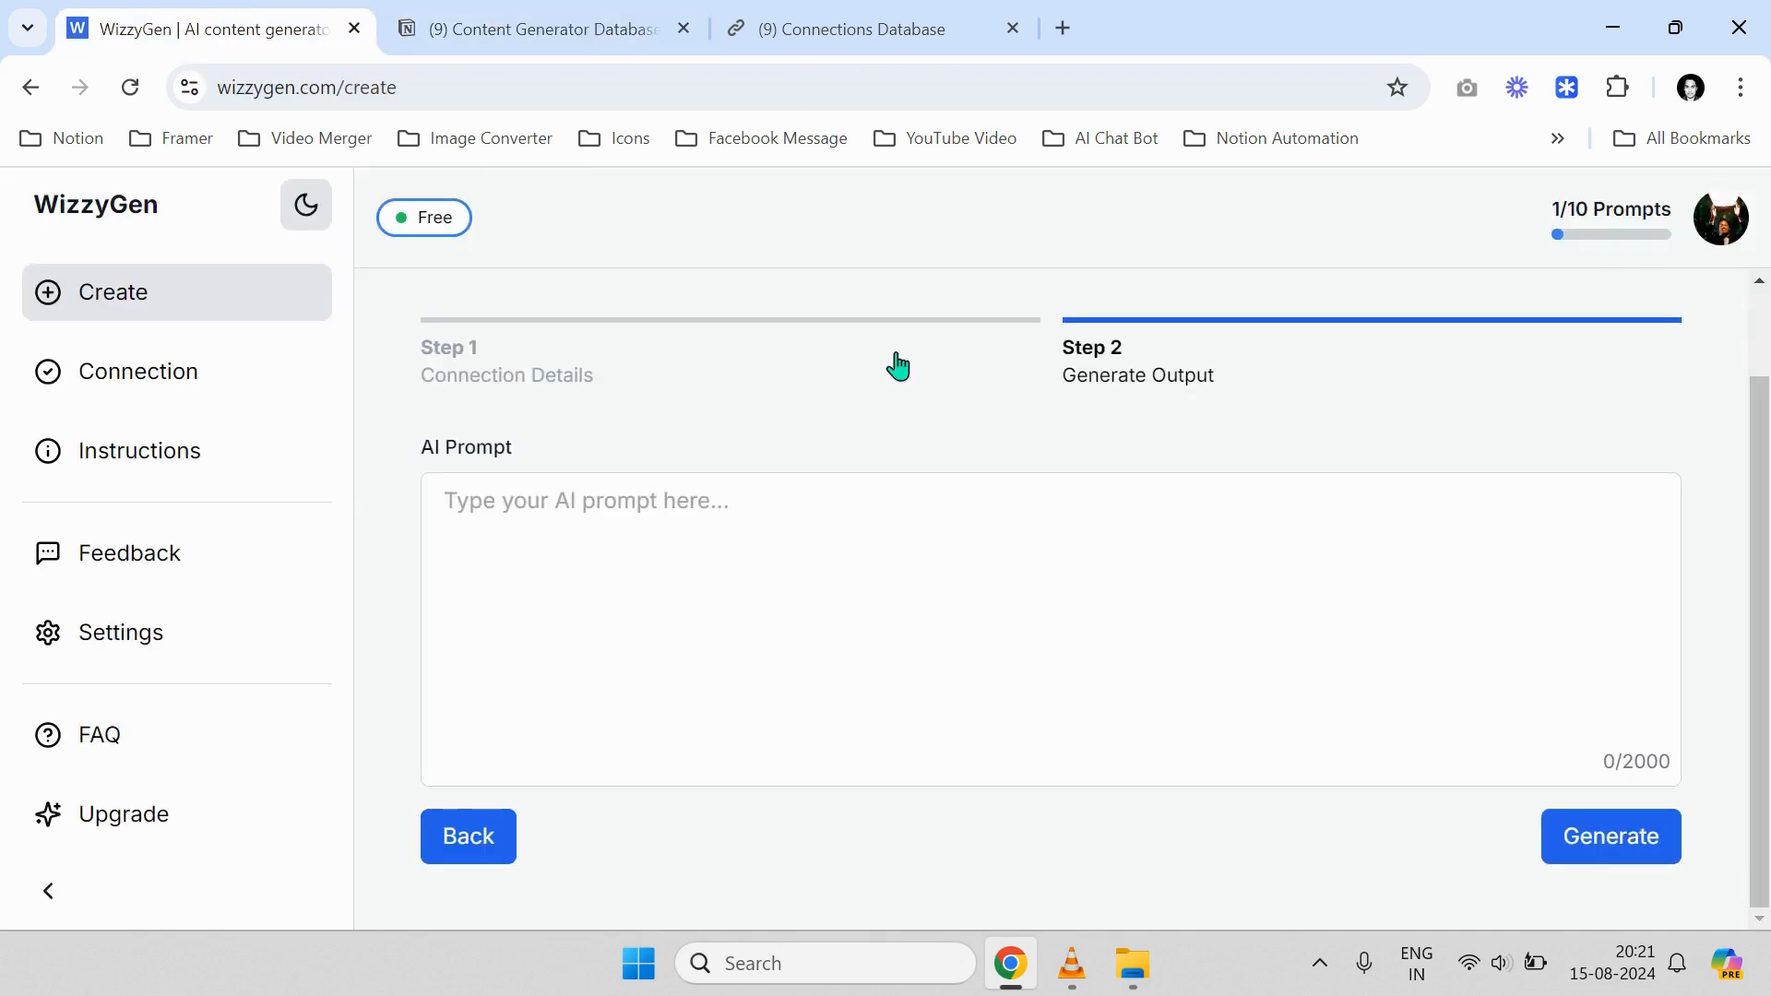
left_click(723, 565)
type("W")
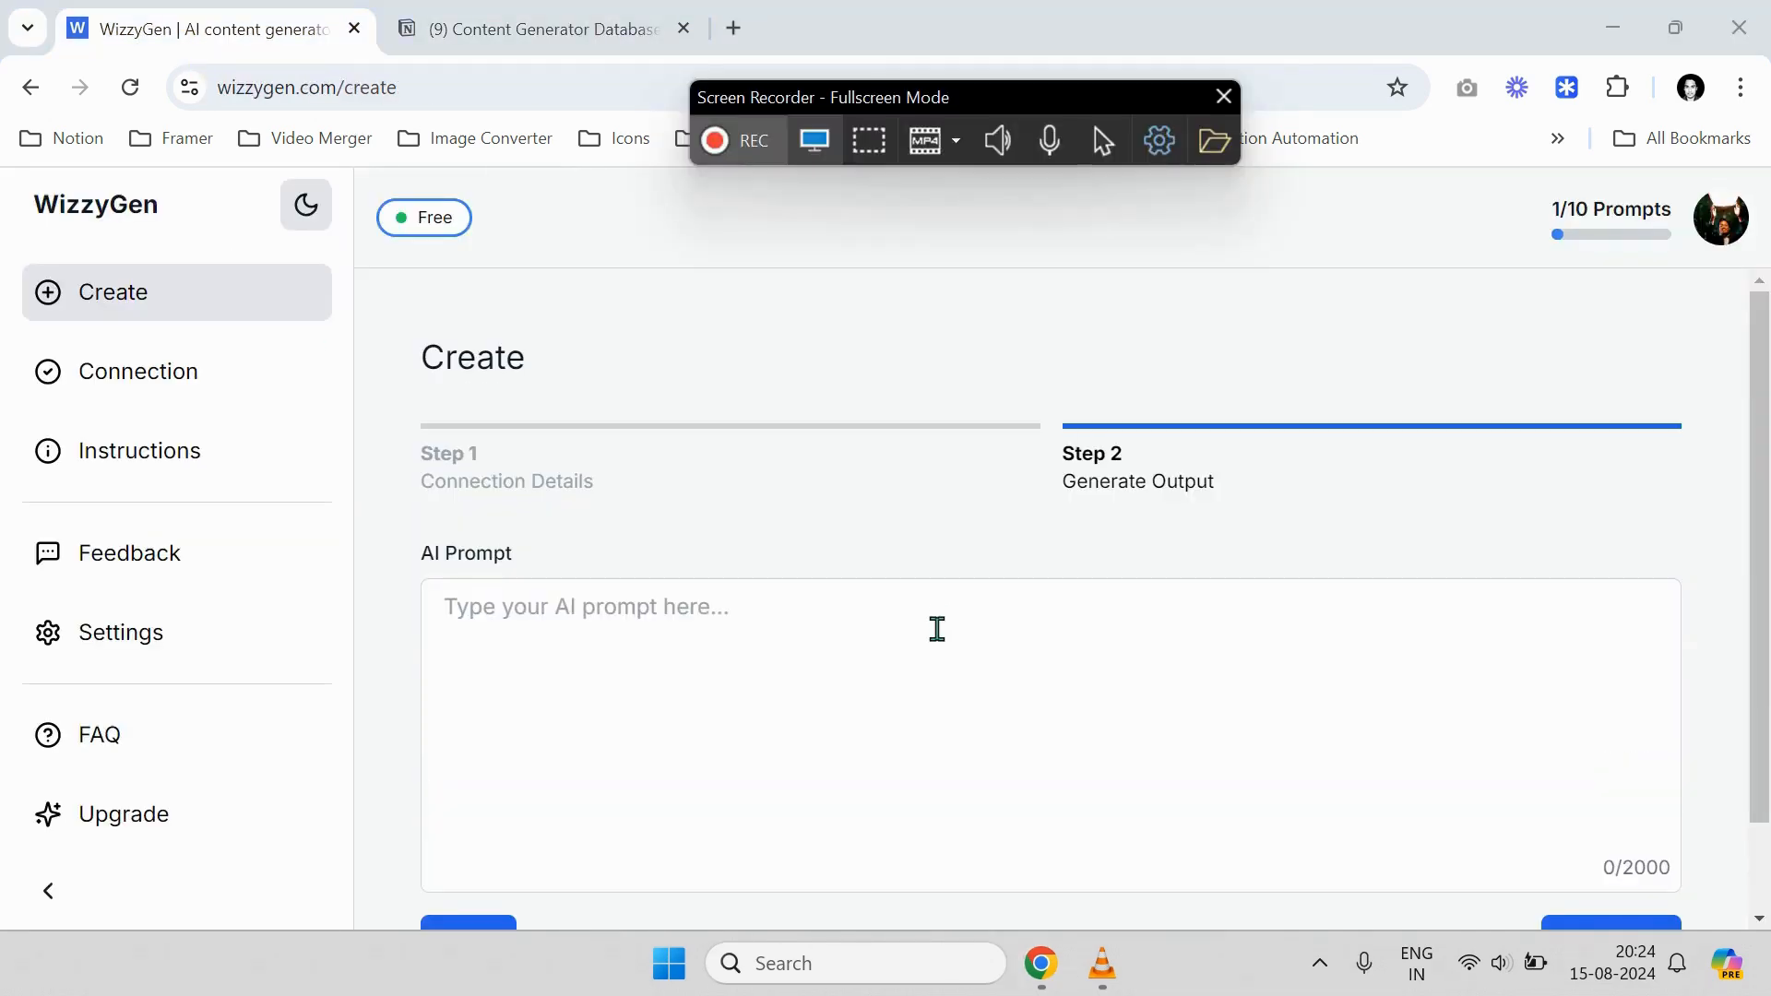
scroll(804, 624, "down", 1)
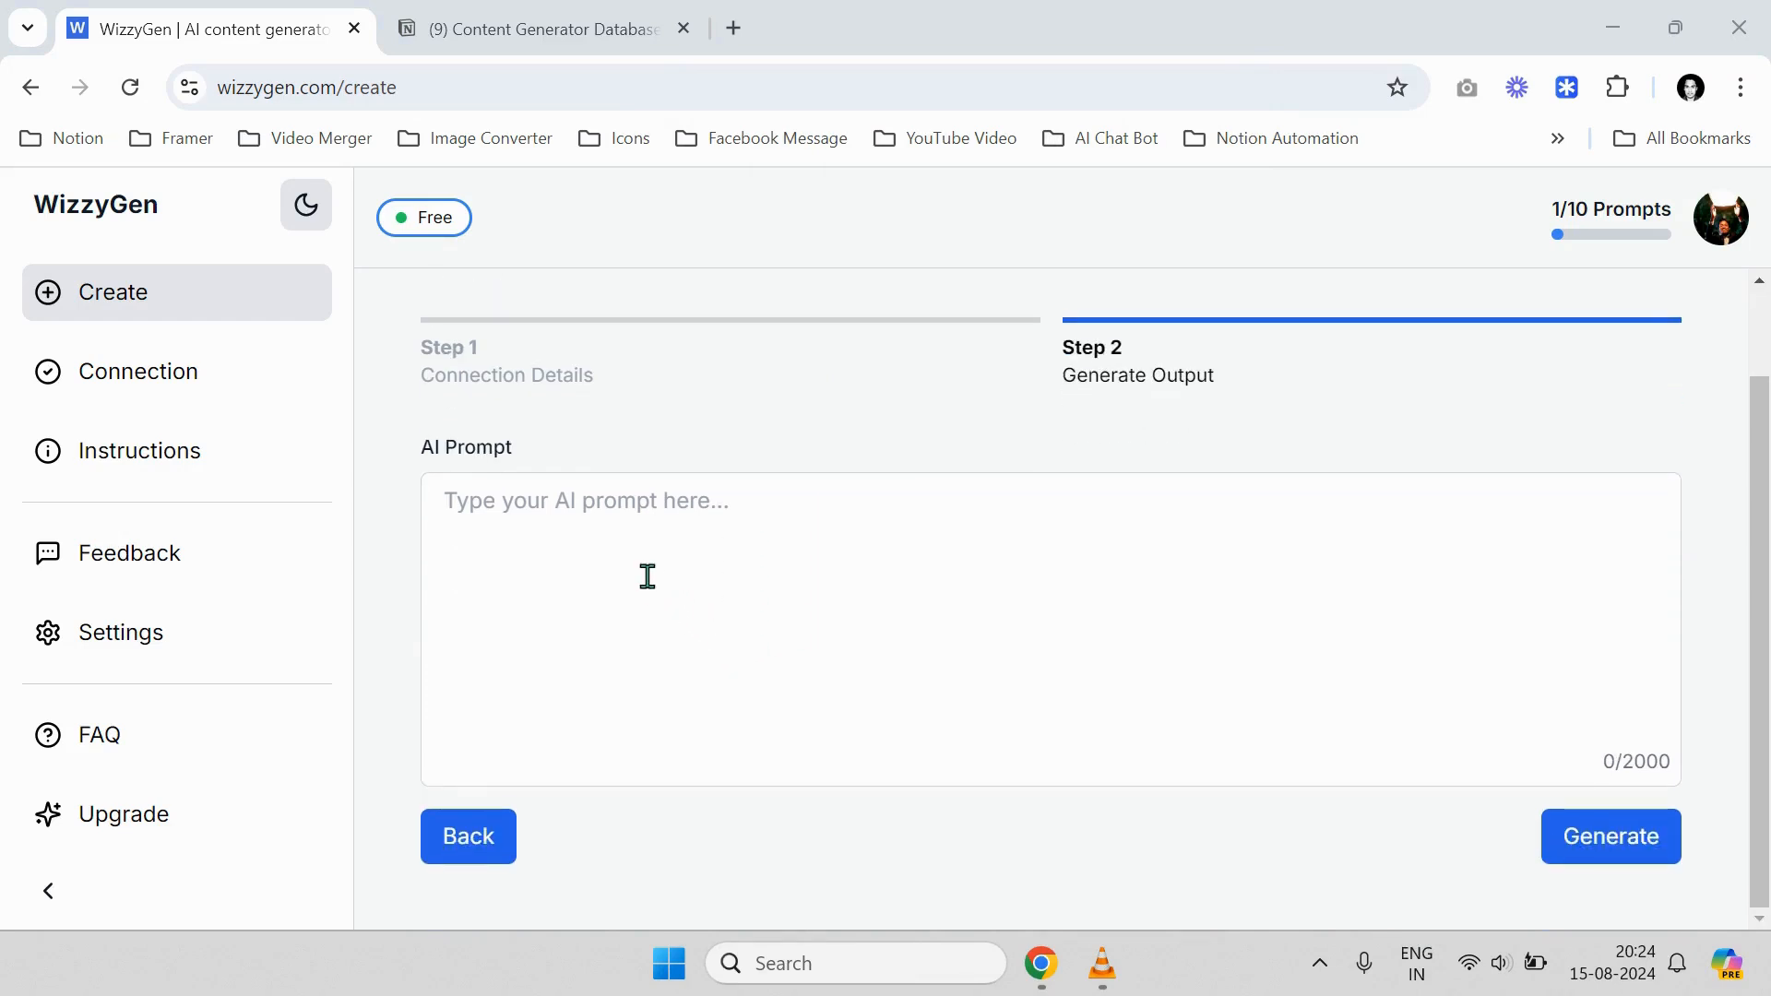
scroll(646, 560, "up", 1)
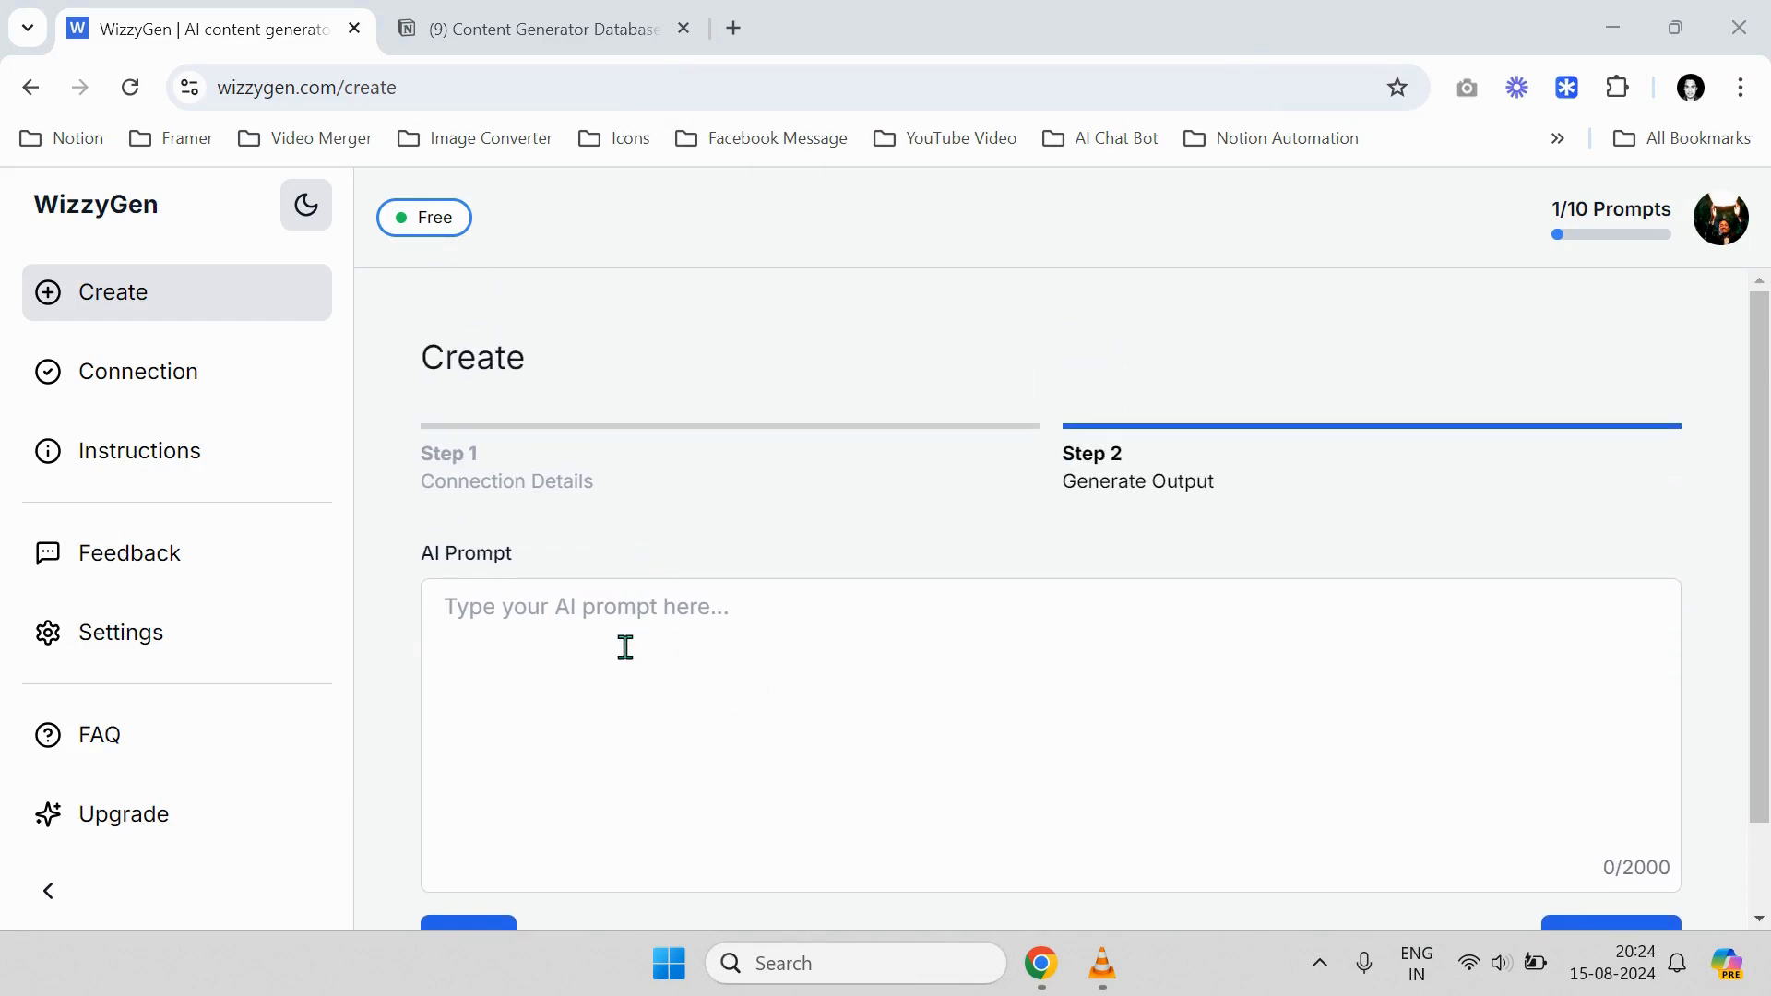
Return to the Content Generator Database, check the page body of each entry from the last to the first, and close the preview
left_click(553, 32)
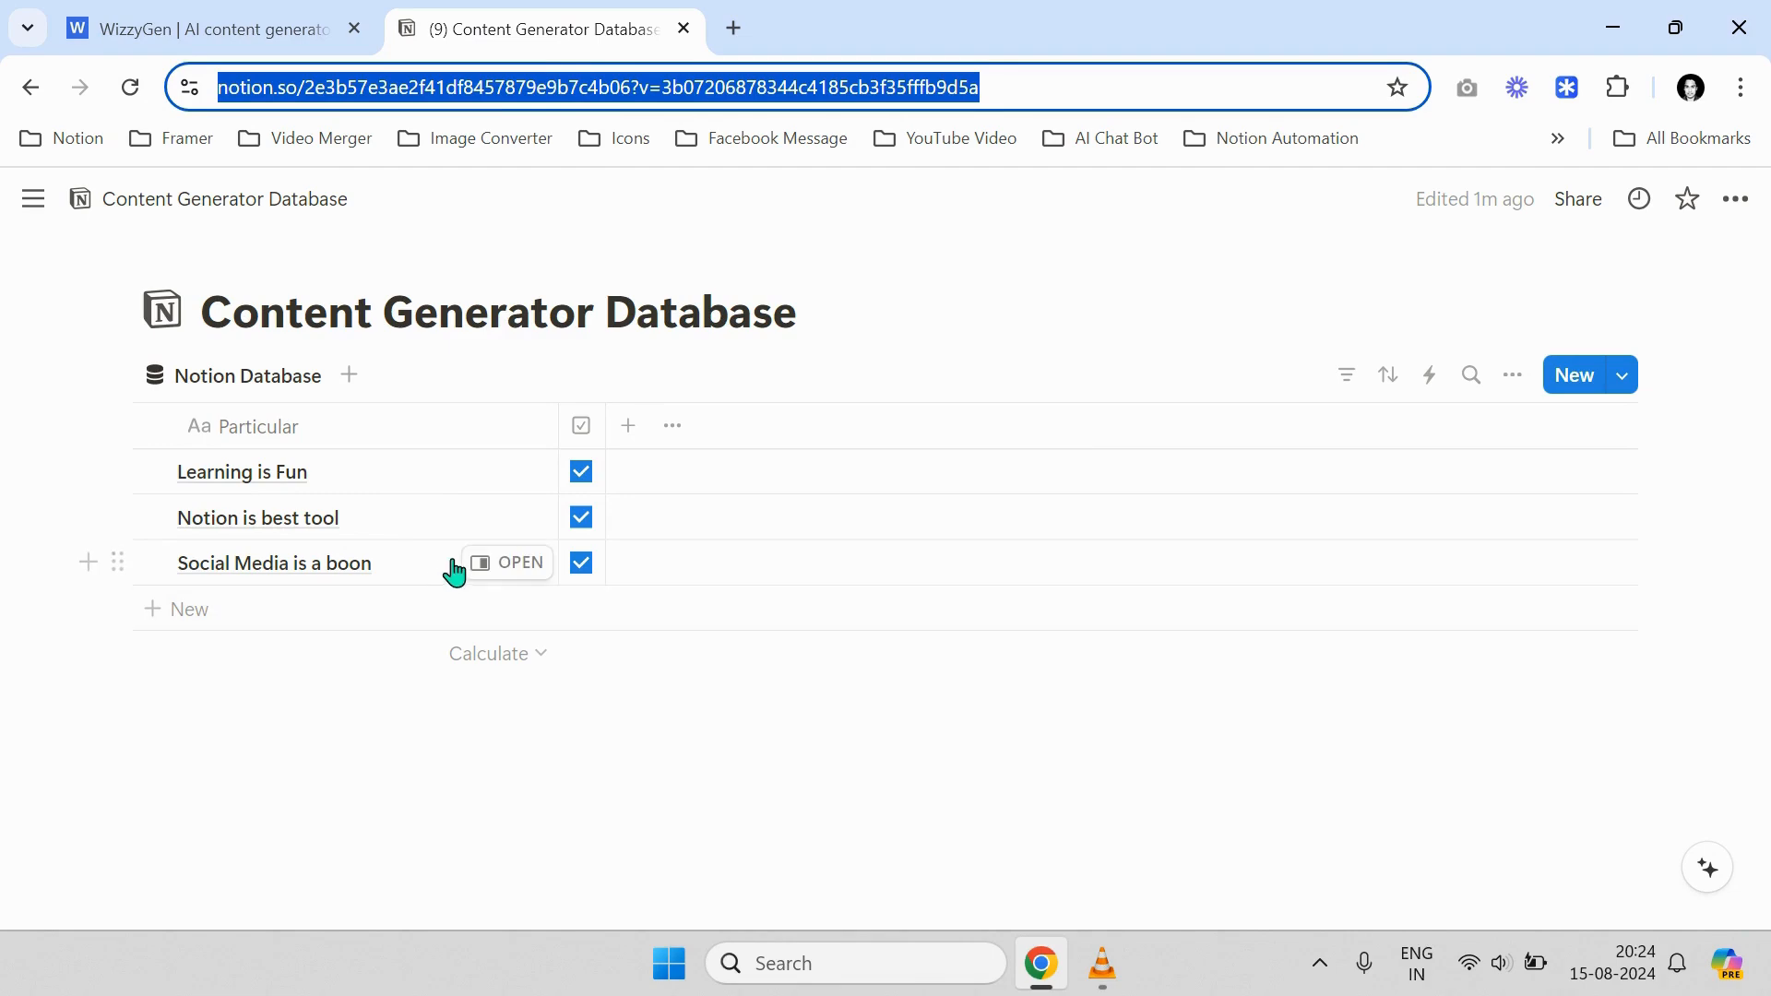
left_click(782, 366)
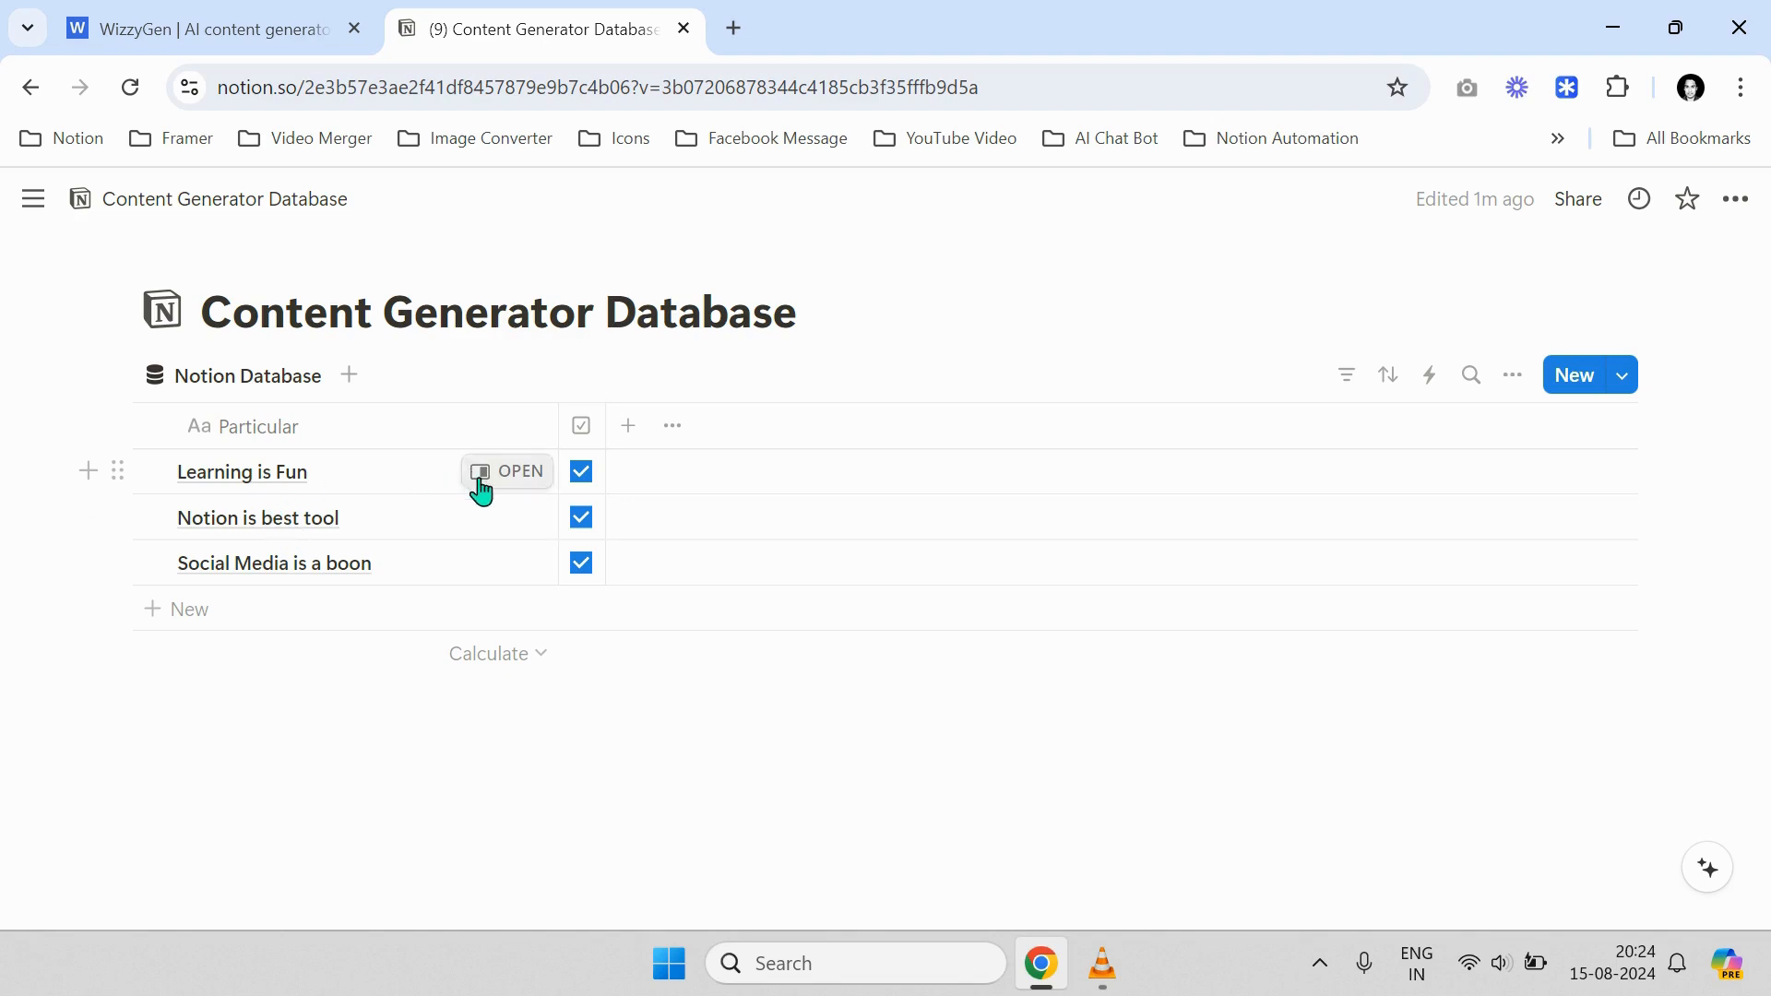
left_click(518, 577)
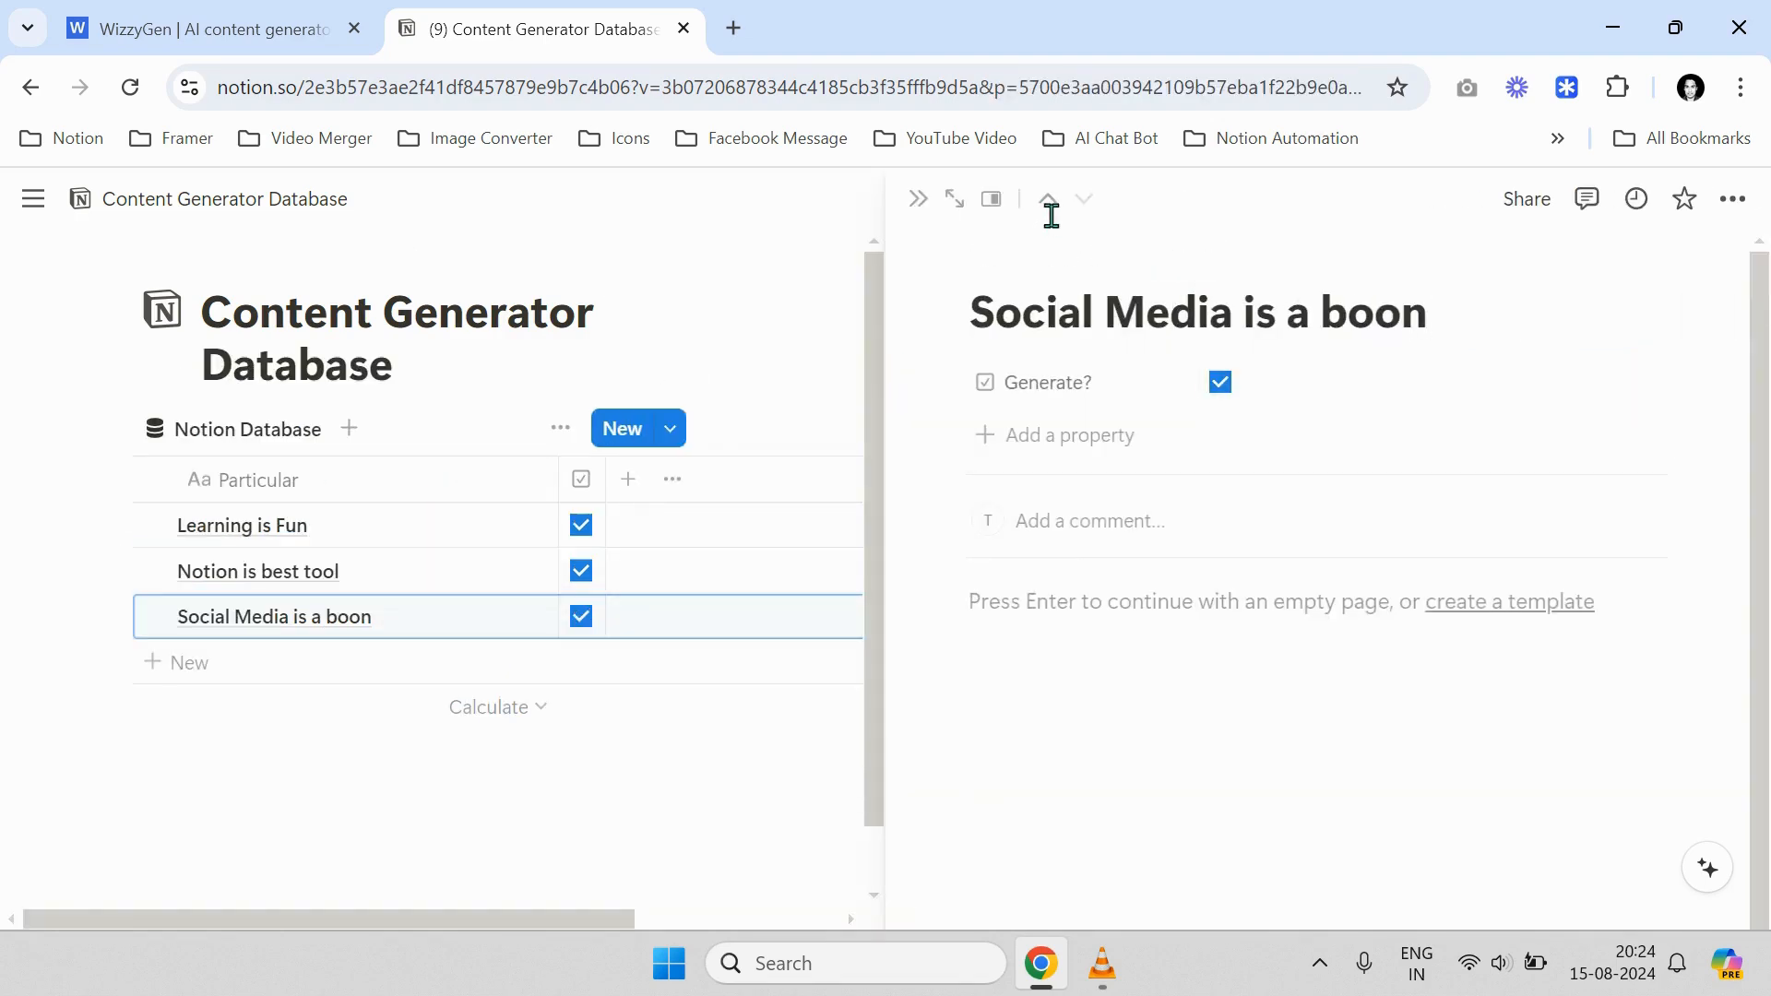
left_click(1052, 205)
left_click(1053, 205)
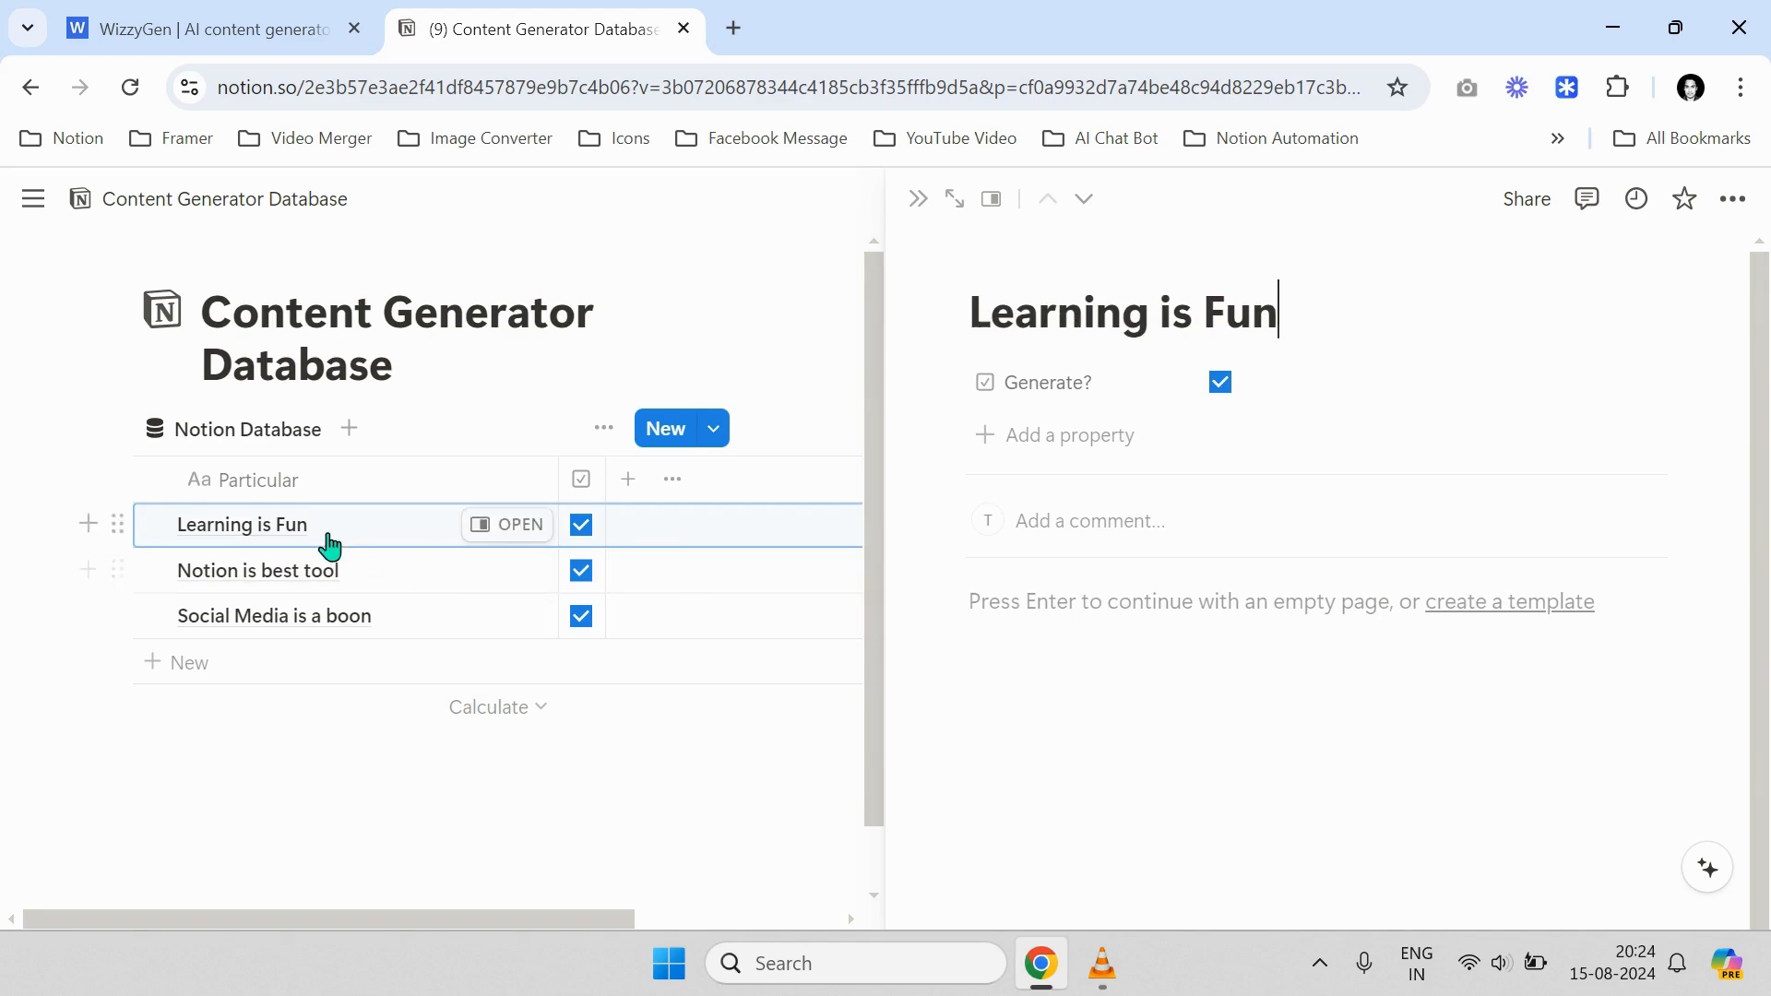
left_click(917, 198)
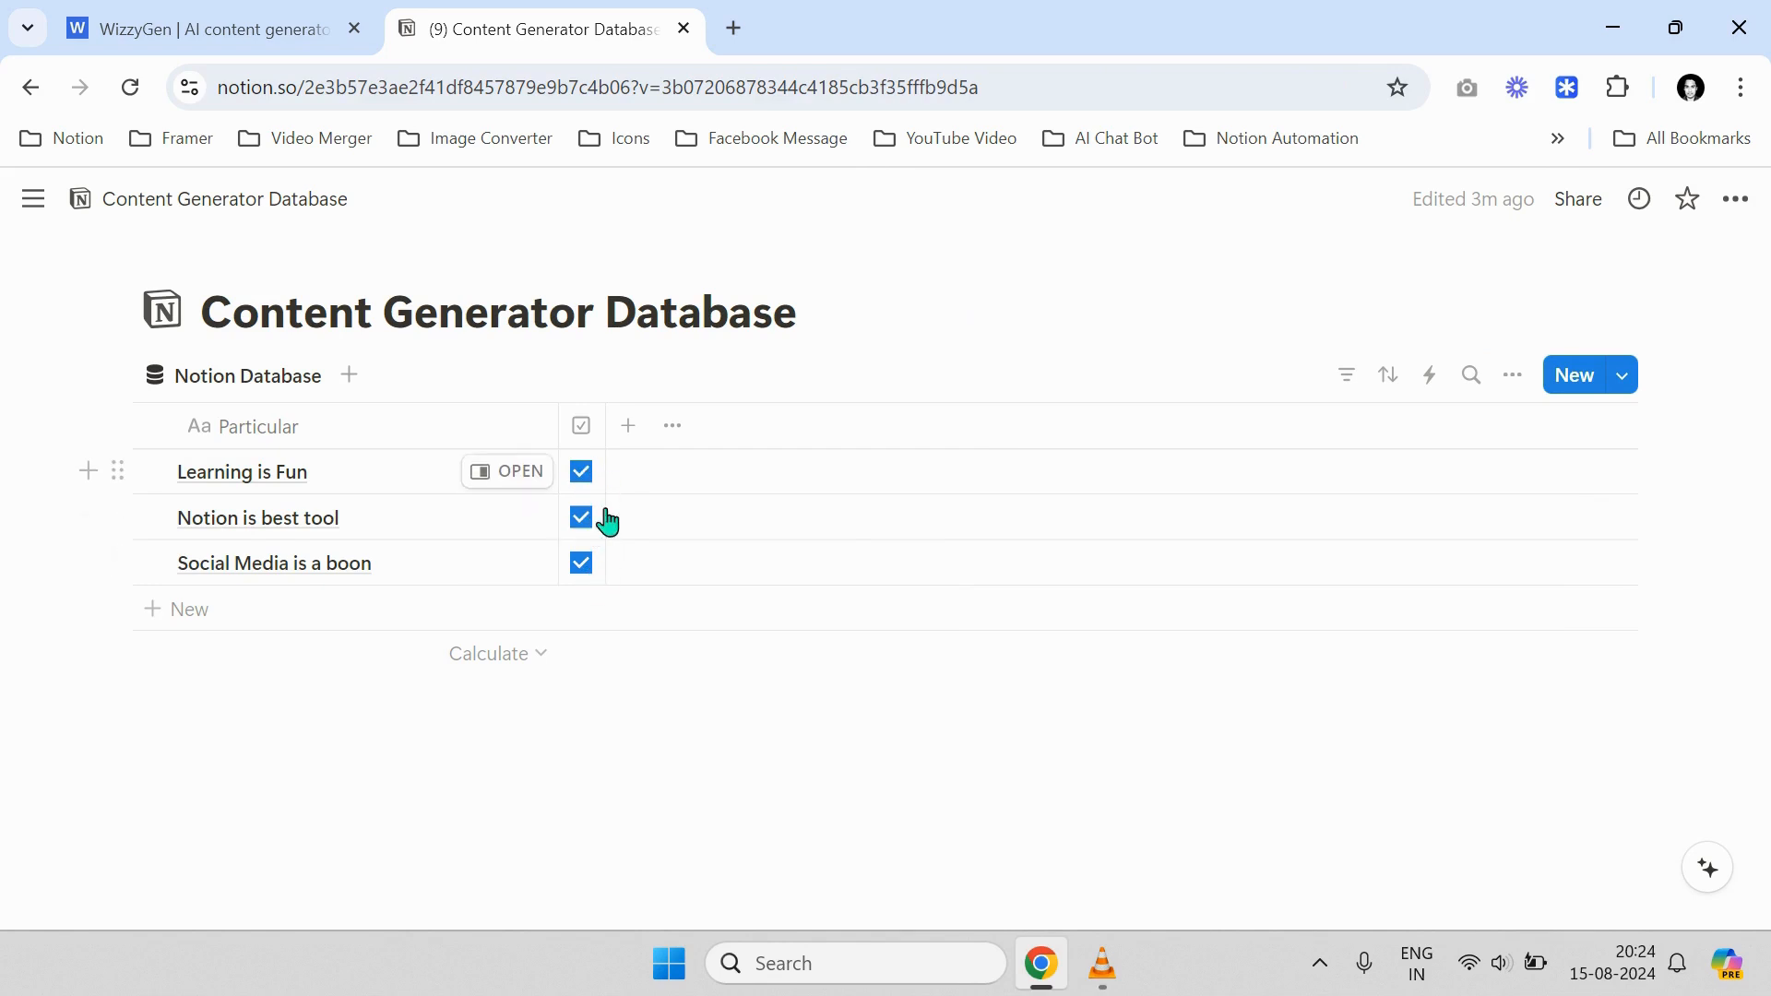
Enter a WizzyGen AI prompt beginning "Translate the topic to Jap" and generate the content
left_click(261, 33)
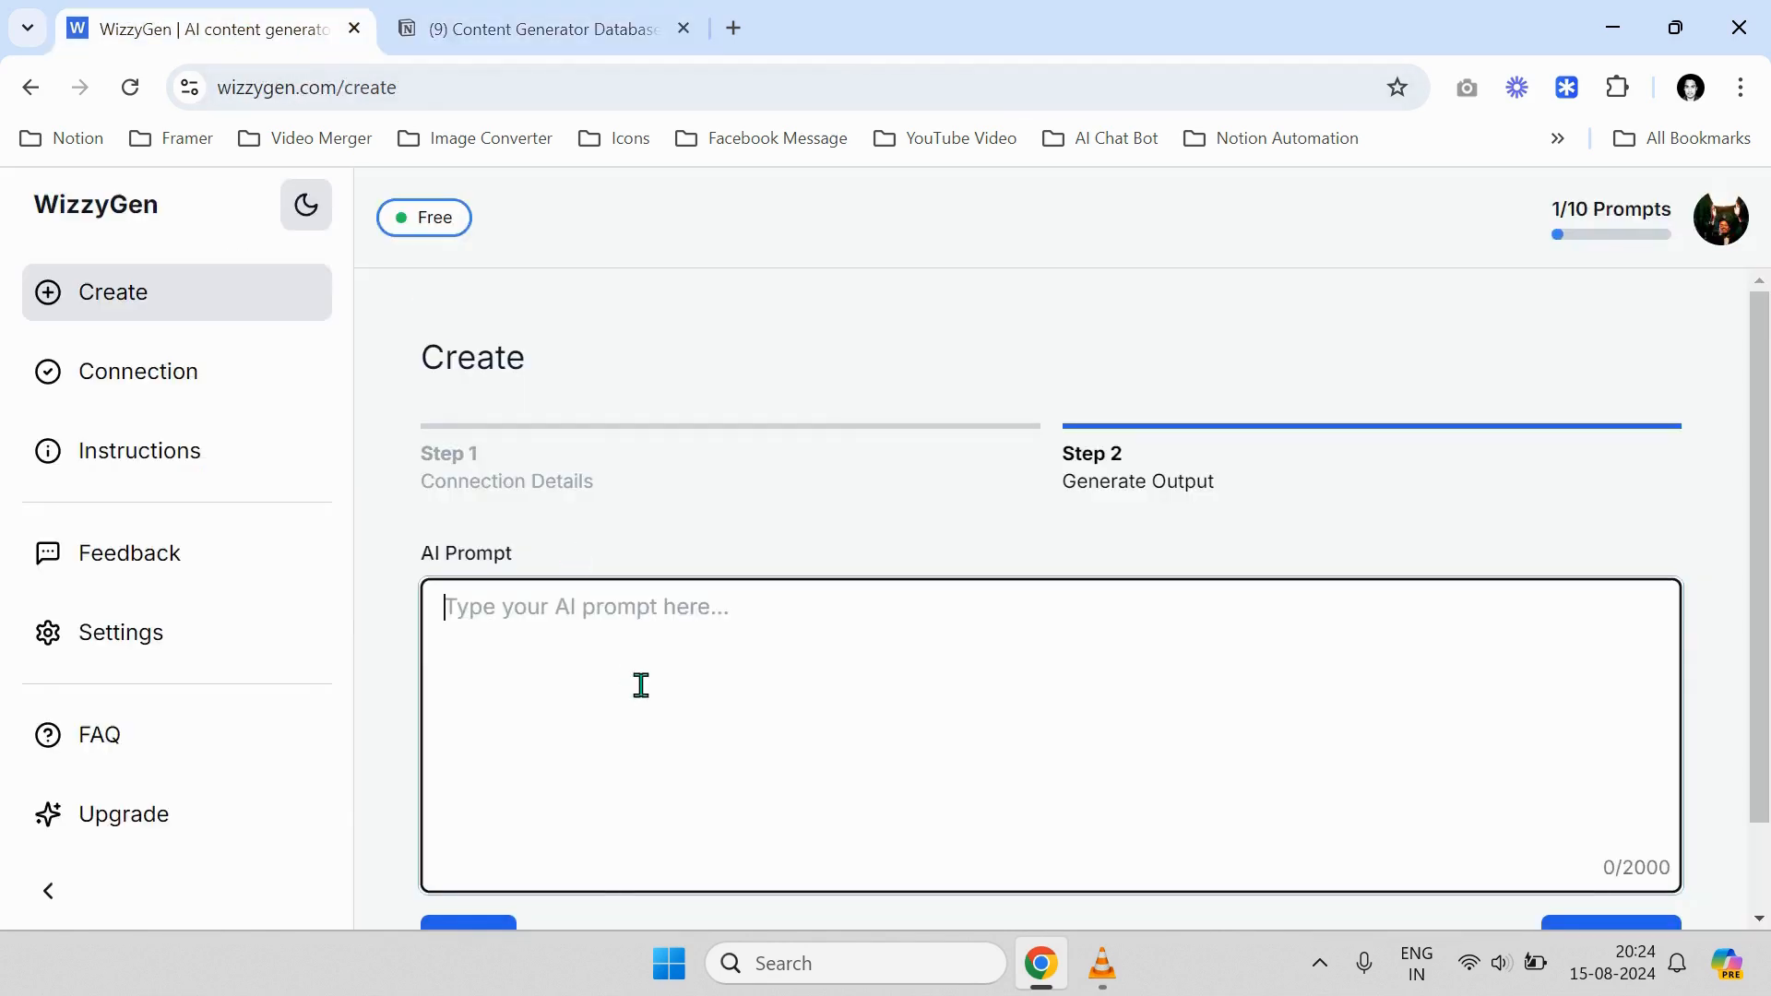
type("Translate the topic to Jap")
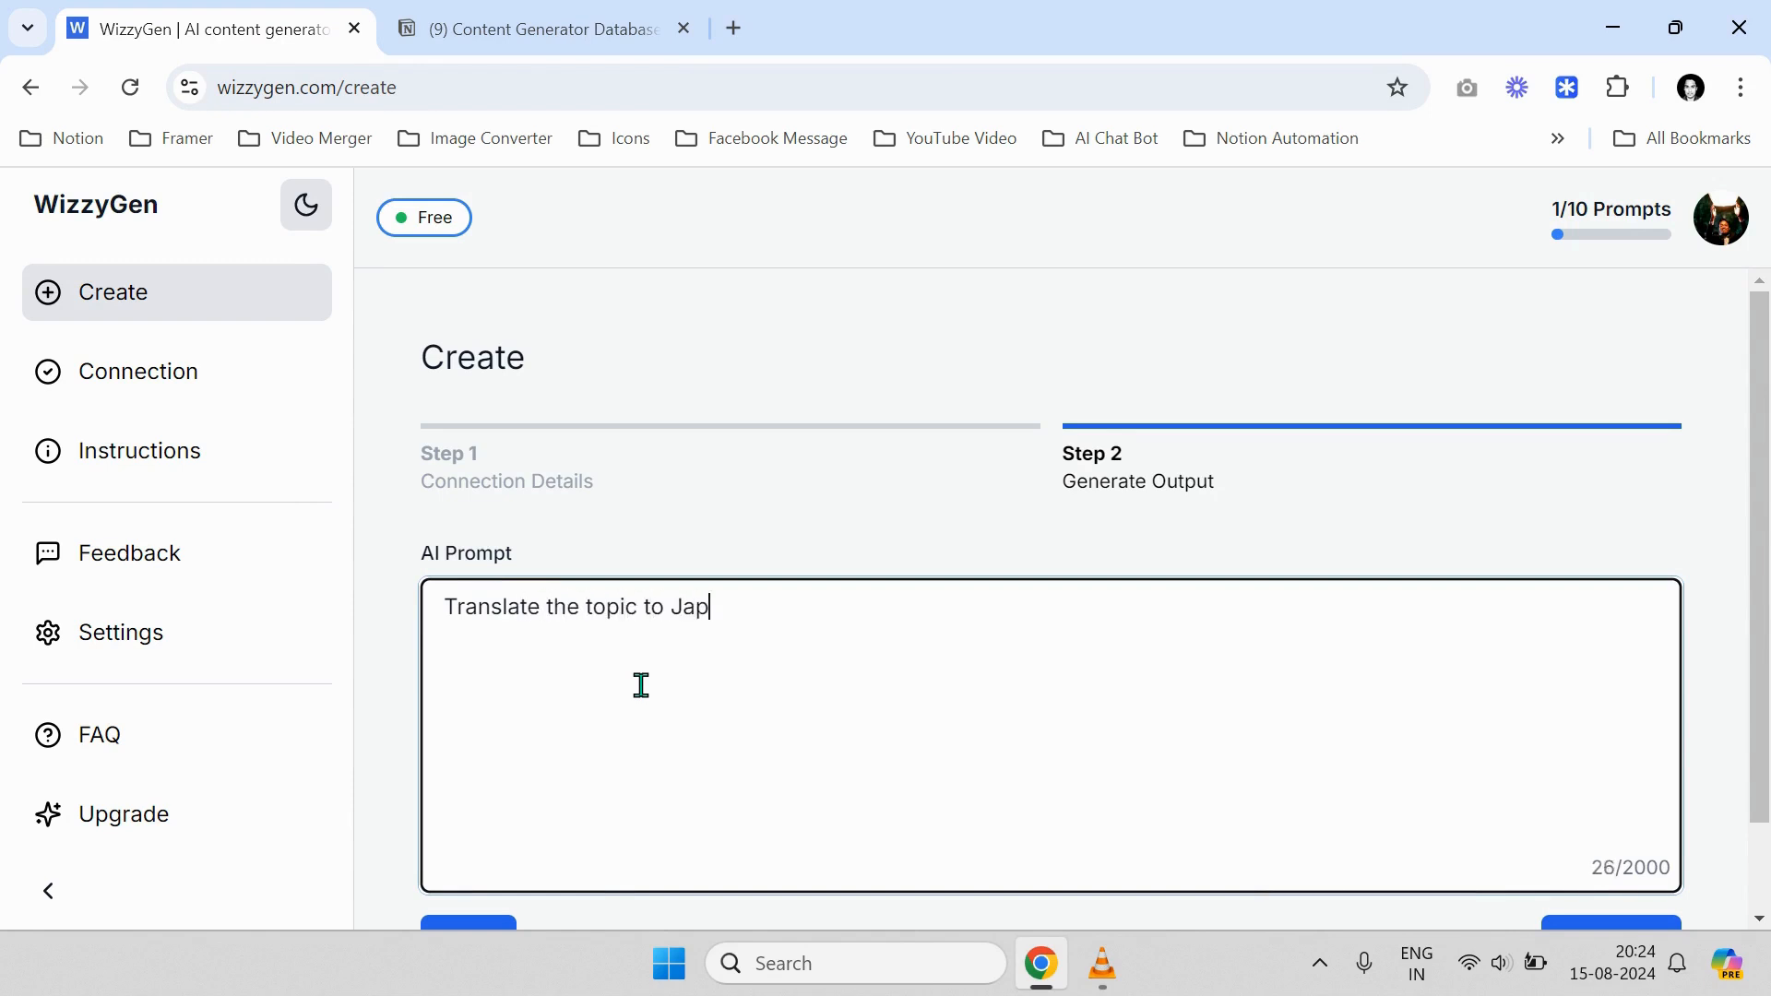
scroll(728, 674, "down", 1)
left_click(1629, 838)
Switch to Notion's Content Generator Database and review the generated Japanese translation in each entry, from "Social Media is a boon" up to "Learning is Fun"
left_click(535, 29)
left_click(494, 562)
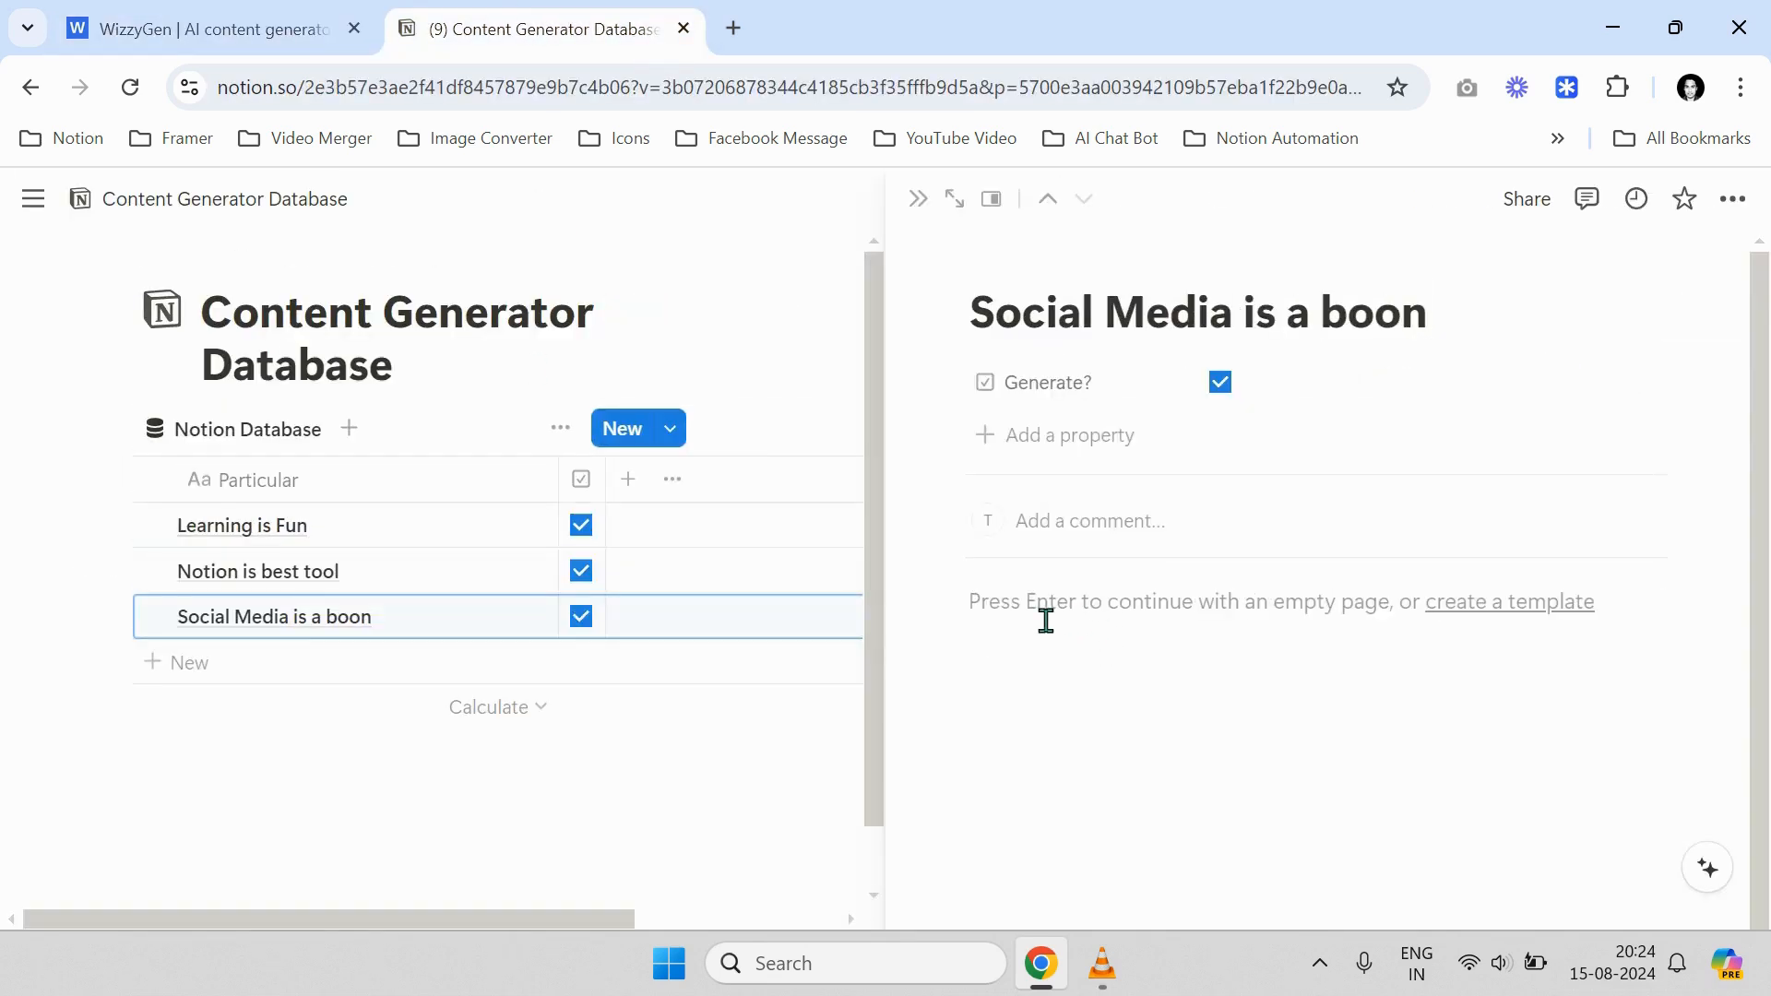
left_click(1047, 199)
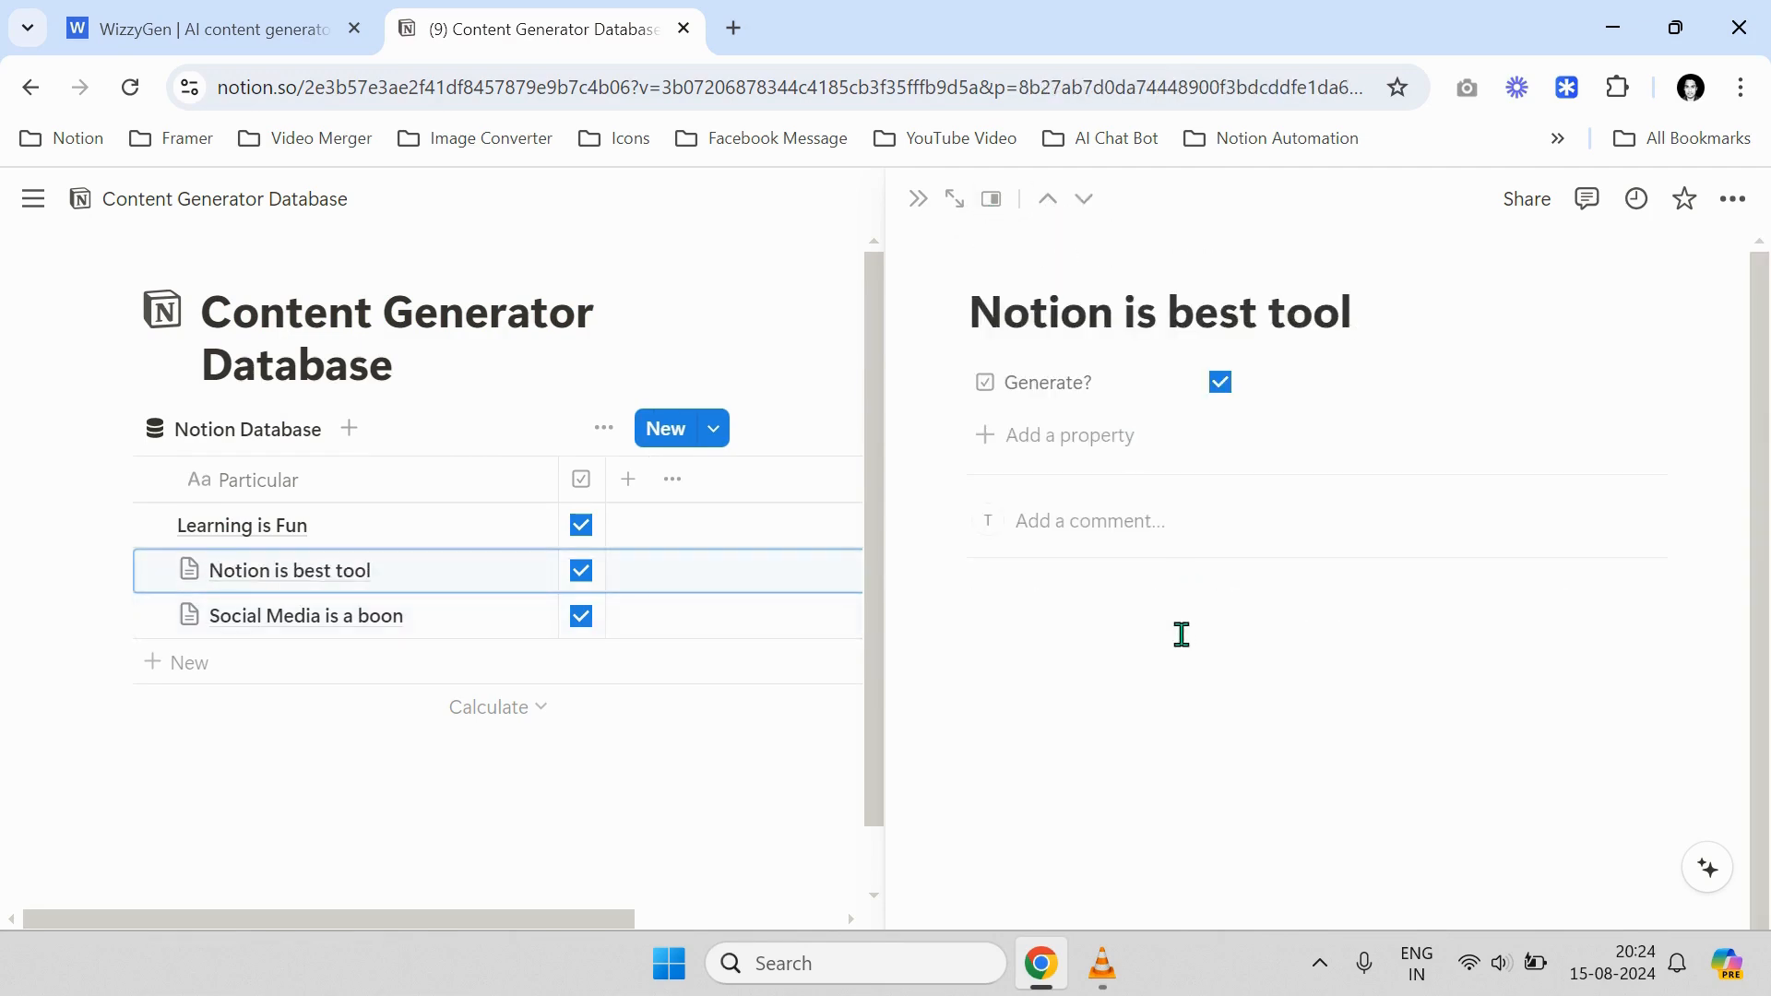
scroll(1176, 613, "down", 8)
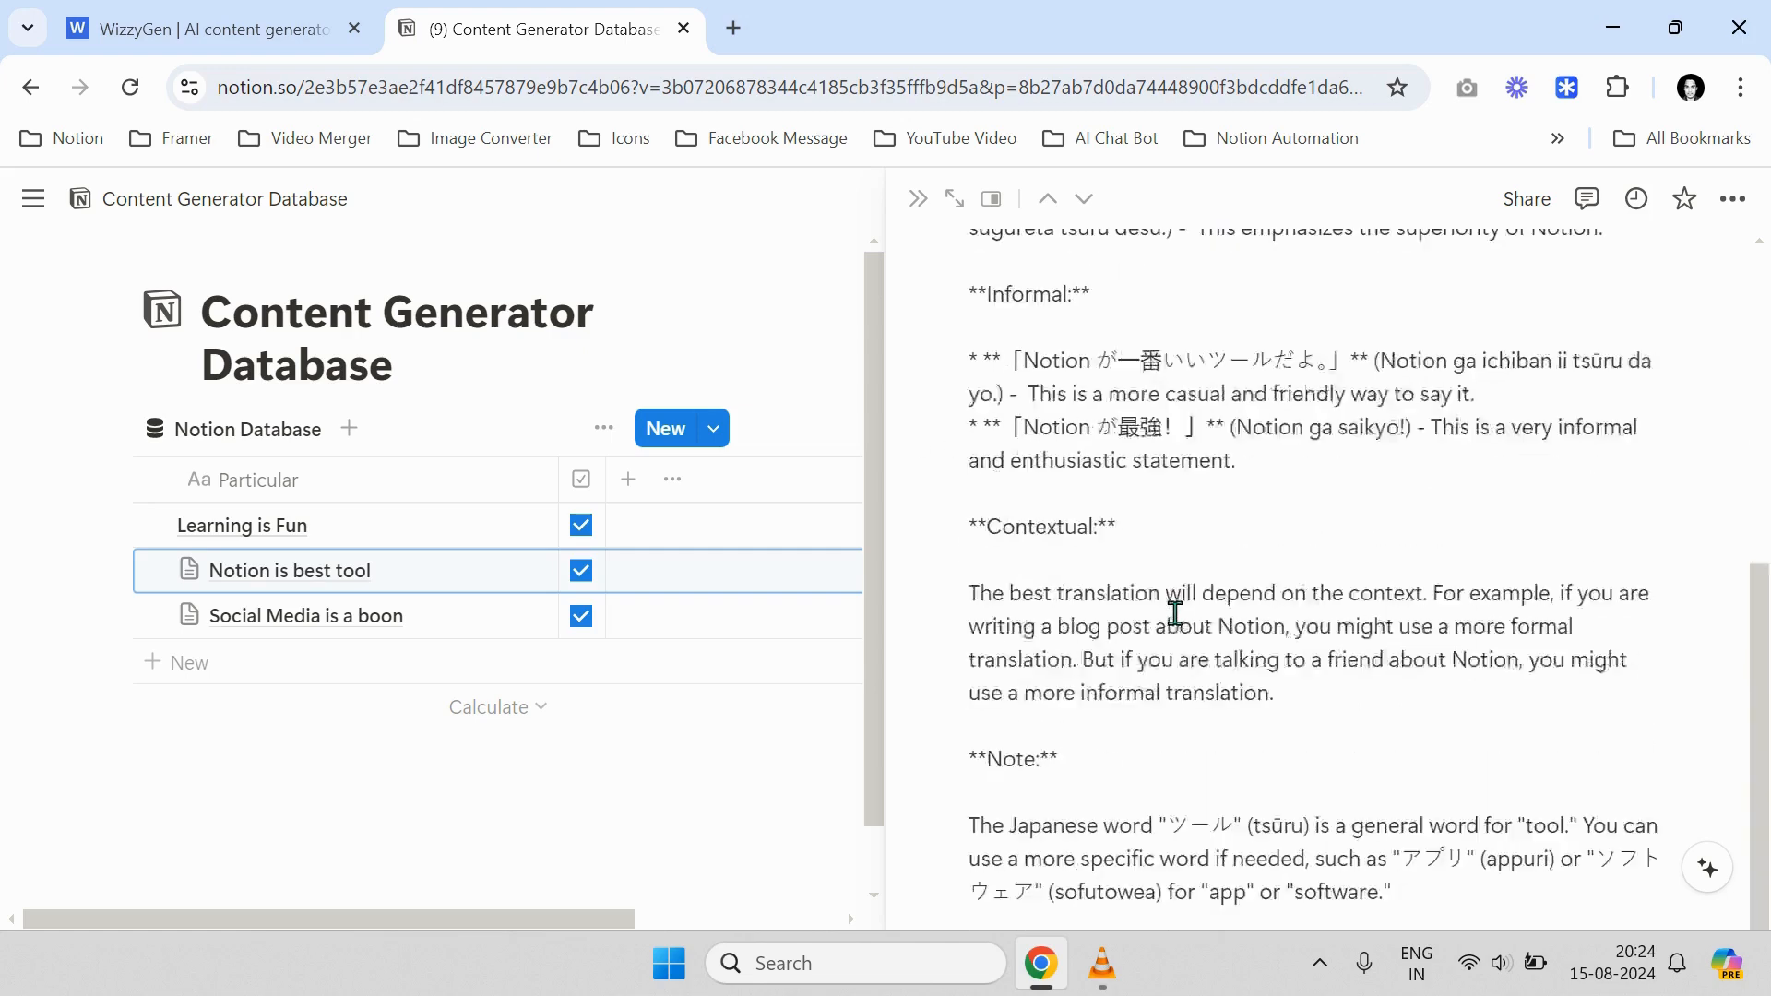
left_click(1049, 201)
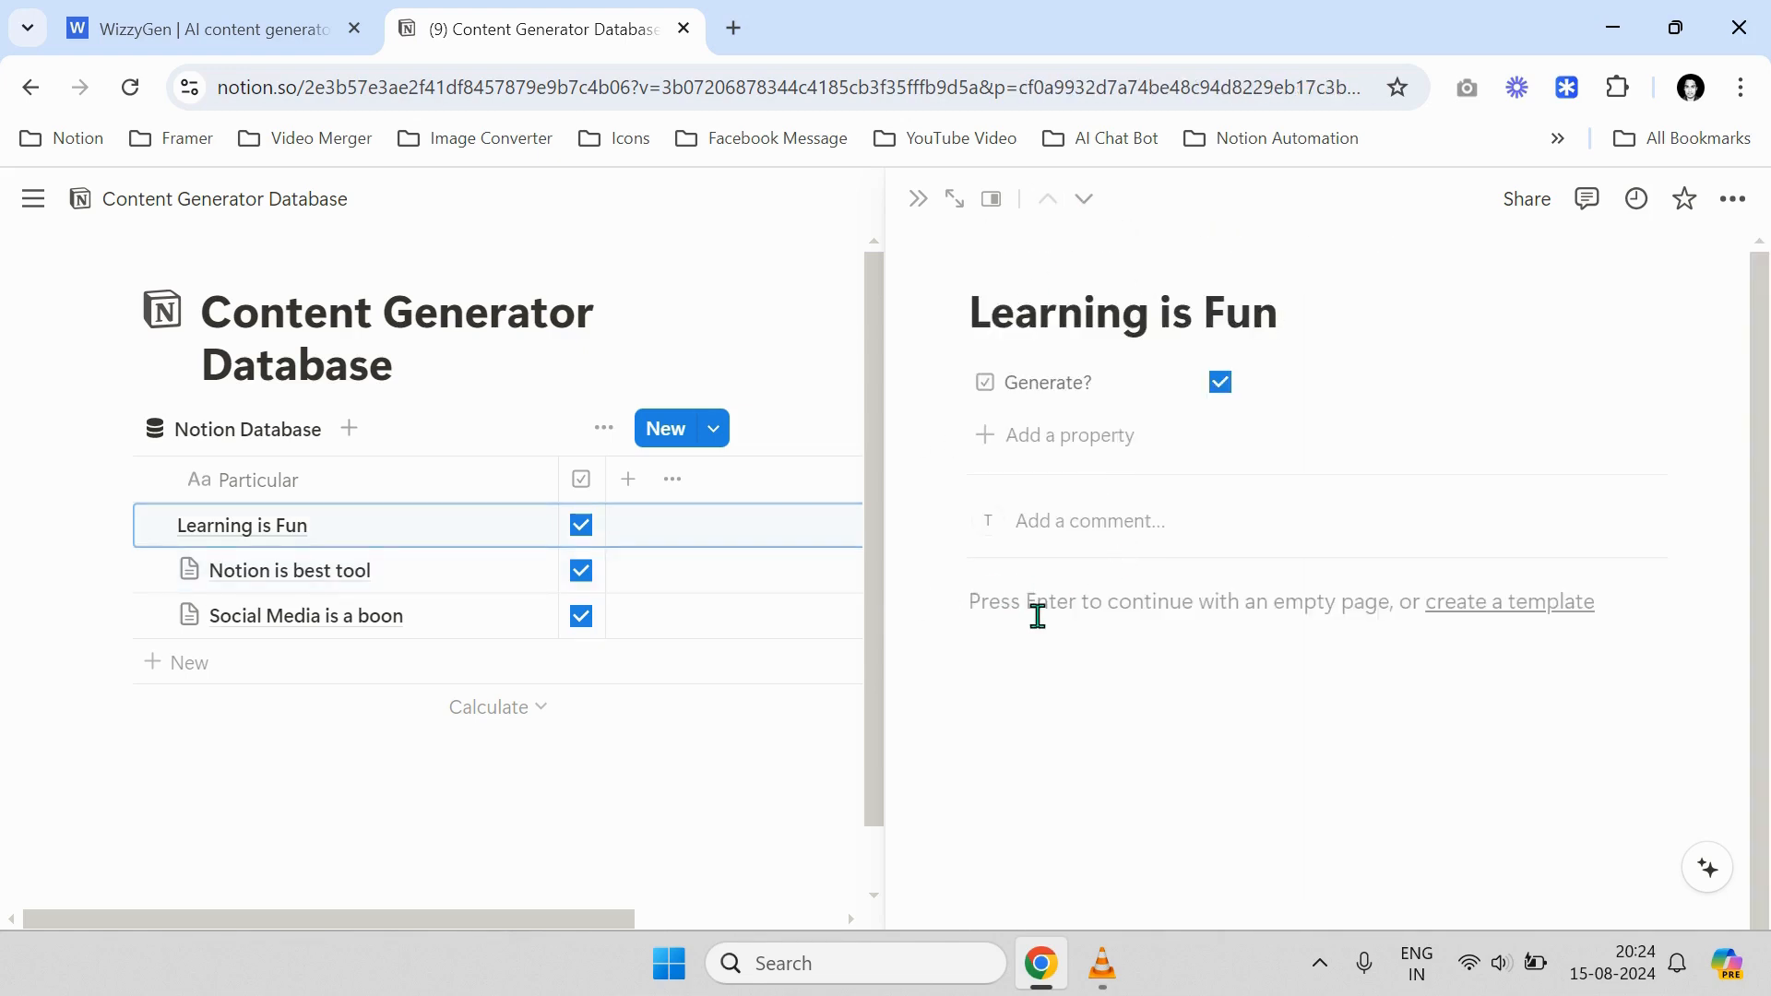
scroll(1148, 664, "down", 6)
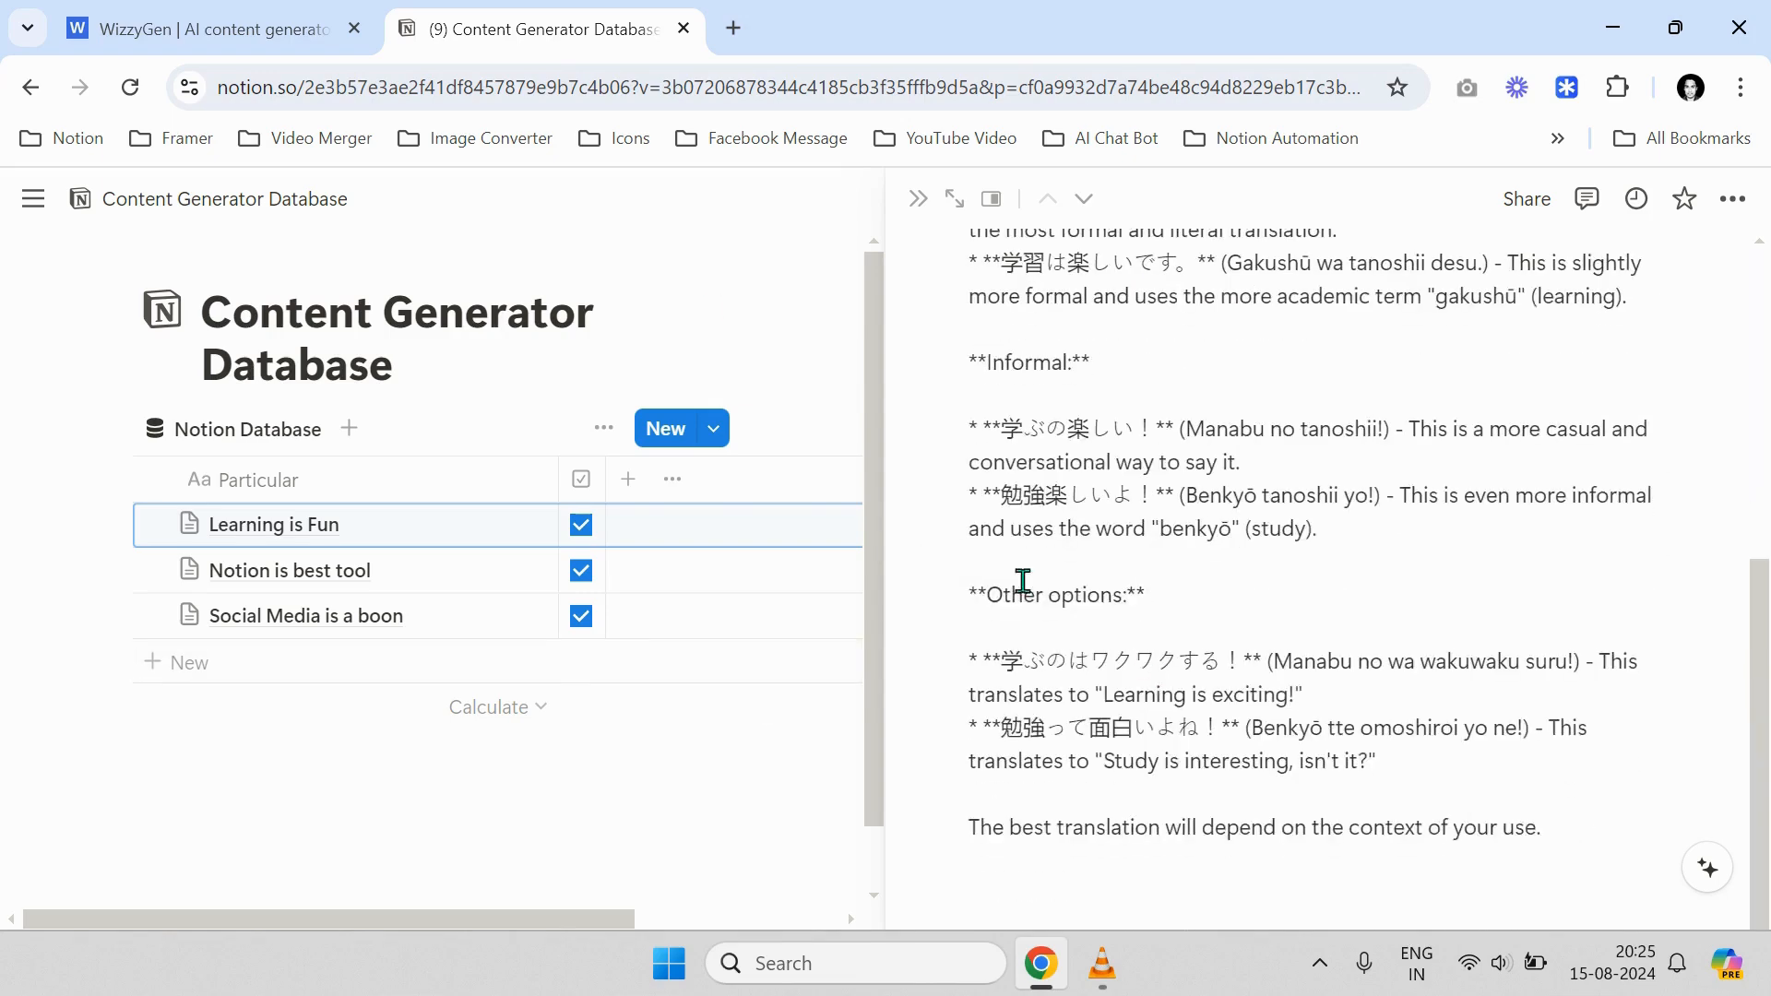
Return to WizzyGen and check the generation status of the Japanese translation prompt
left_click(327, 11)
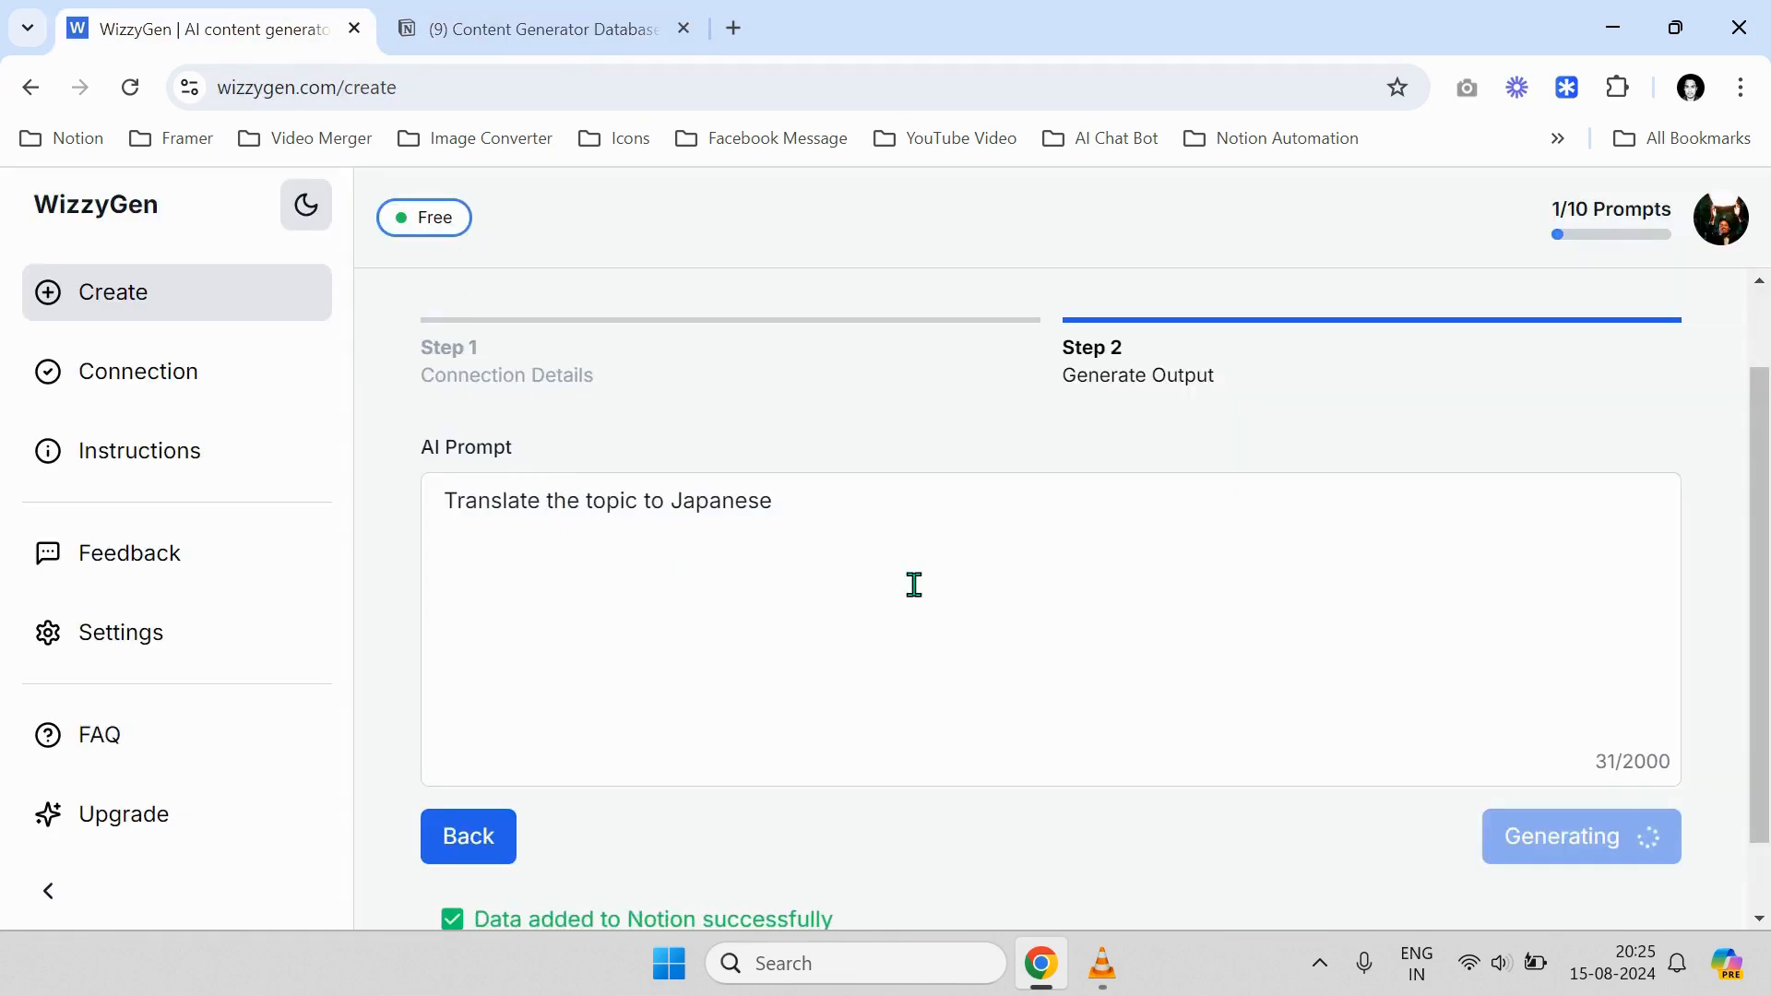
scroll(899, 580, "down", 1)
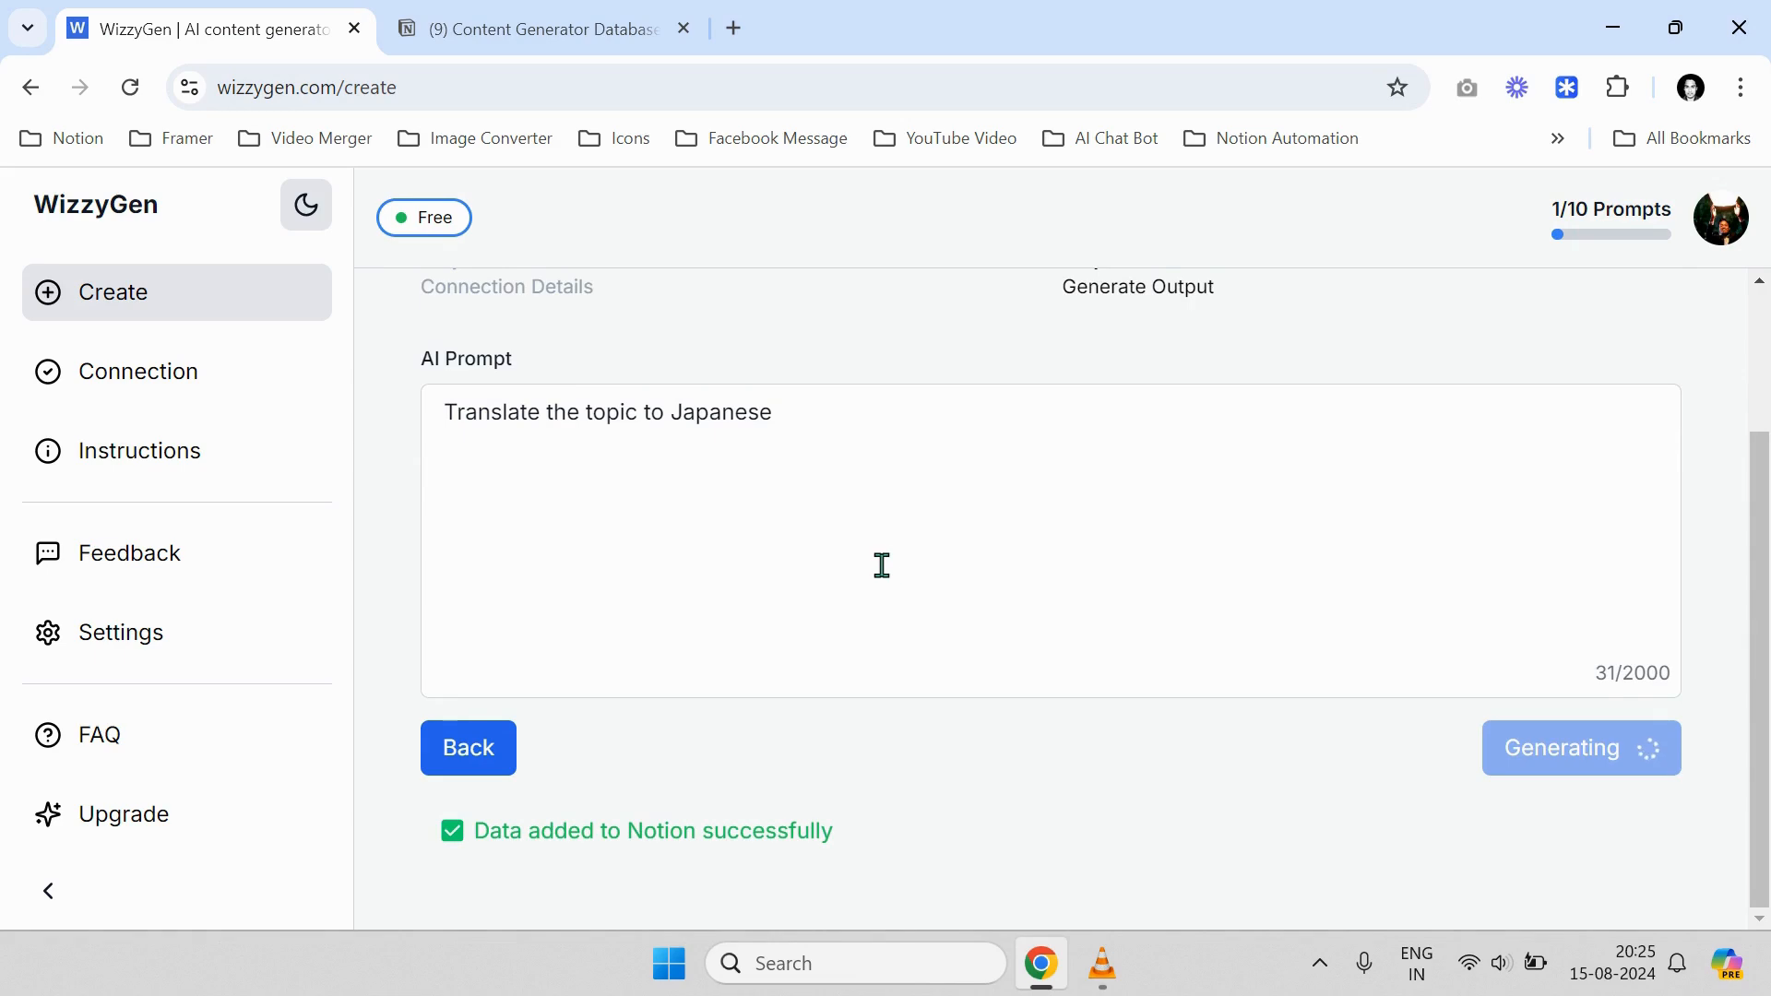
scroll(882, 565, "up", 2)
scroll(873, 566, "down", 2)
scroll(819, 512, "up", 3)
Open the saved Notion Database connection from the connections list and proceed to its Generate Output step to view the stored prompt
left_click(263, 404)
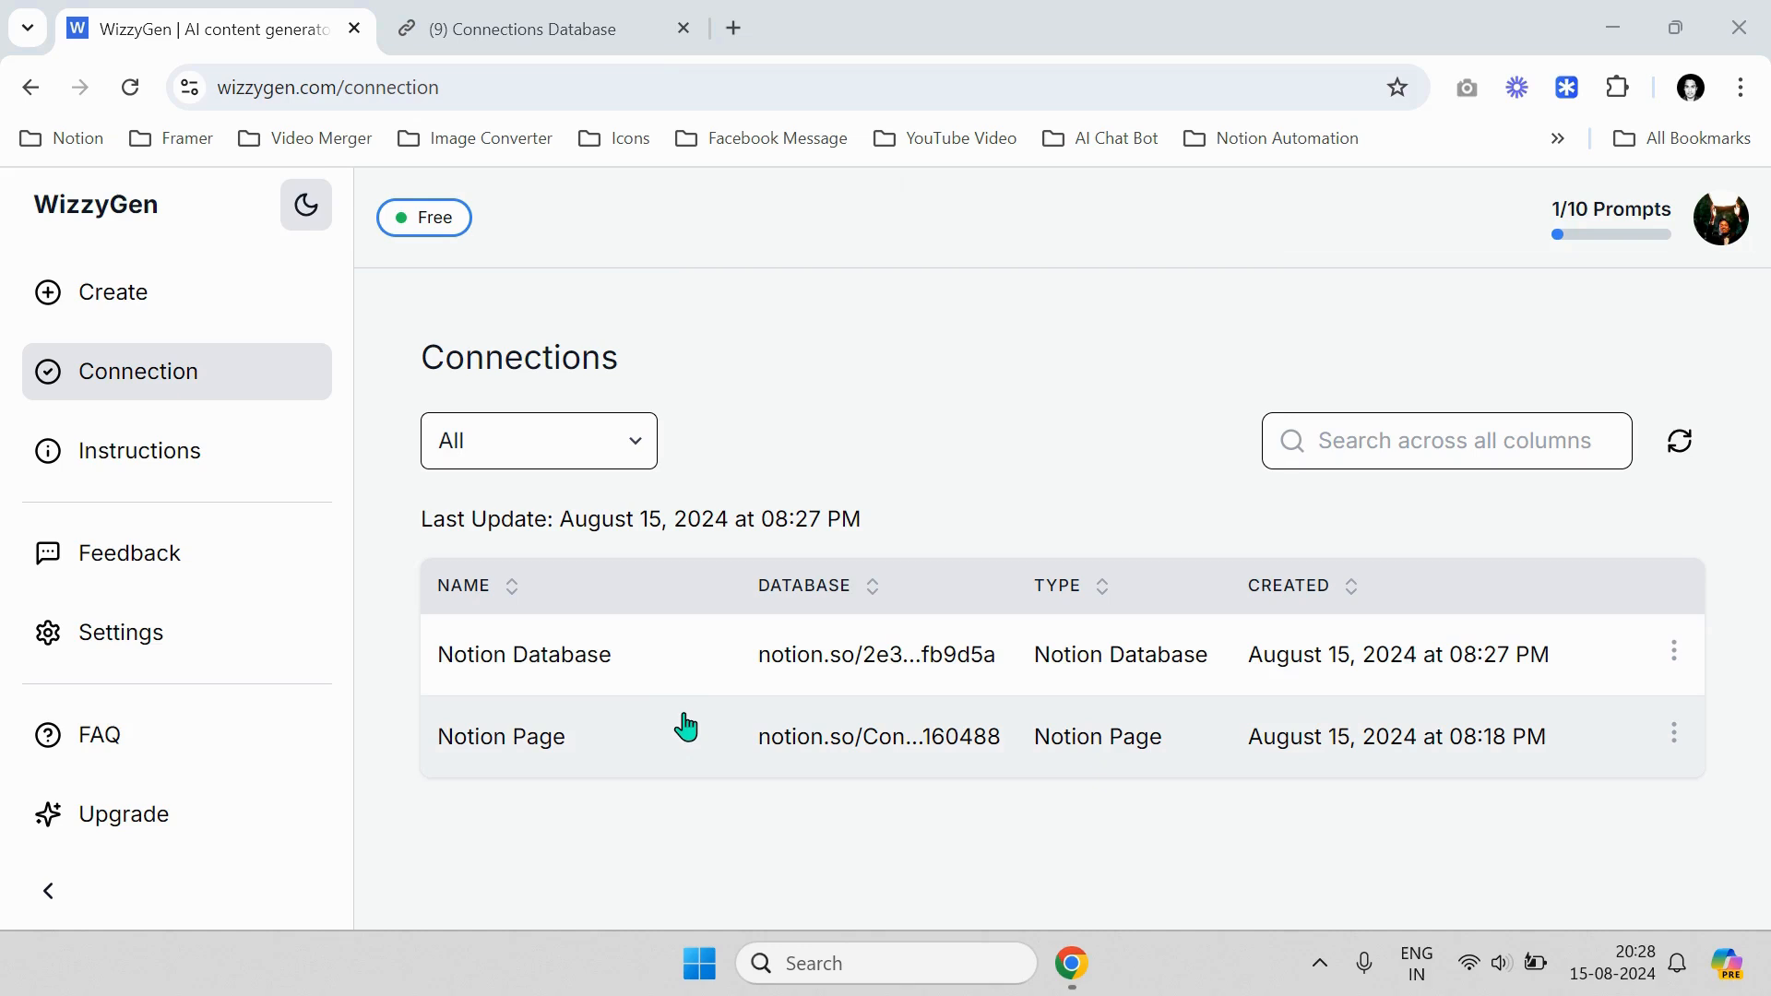
left_click(683, 678)
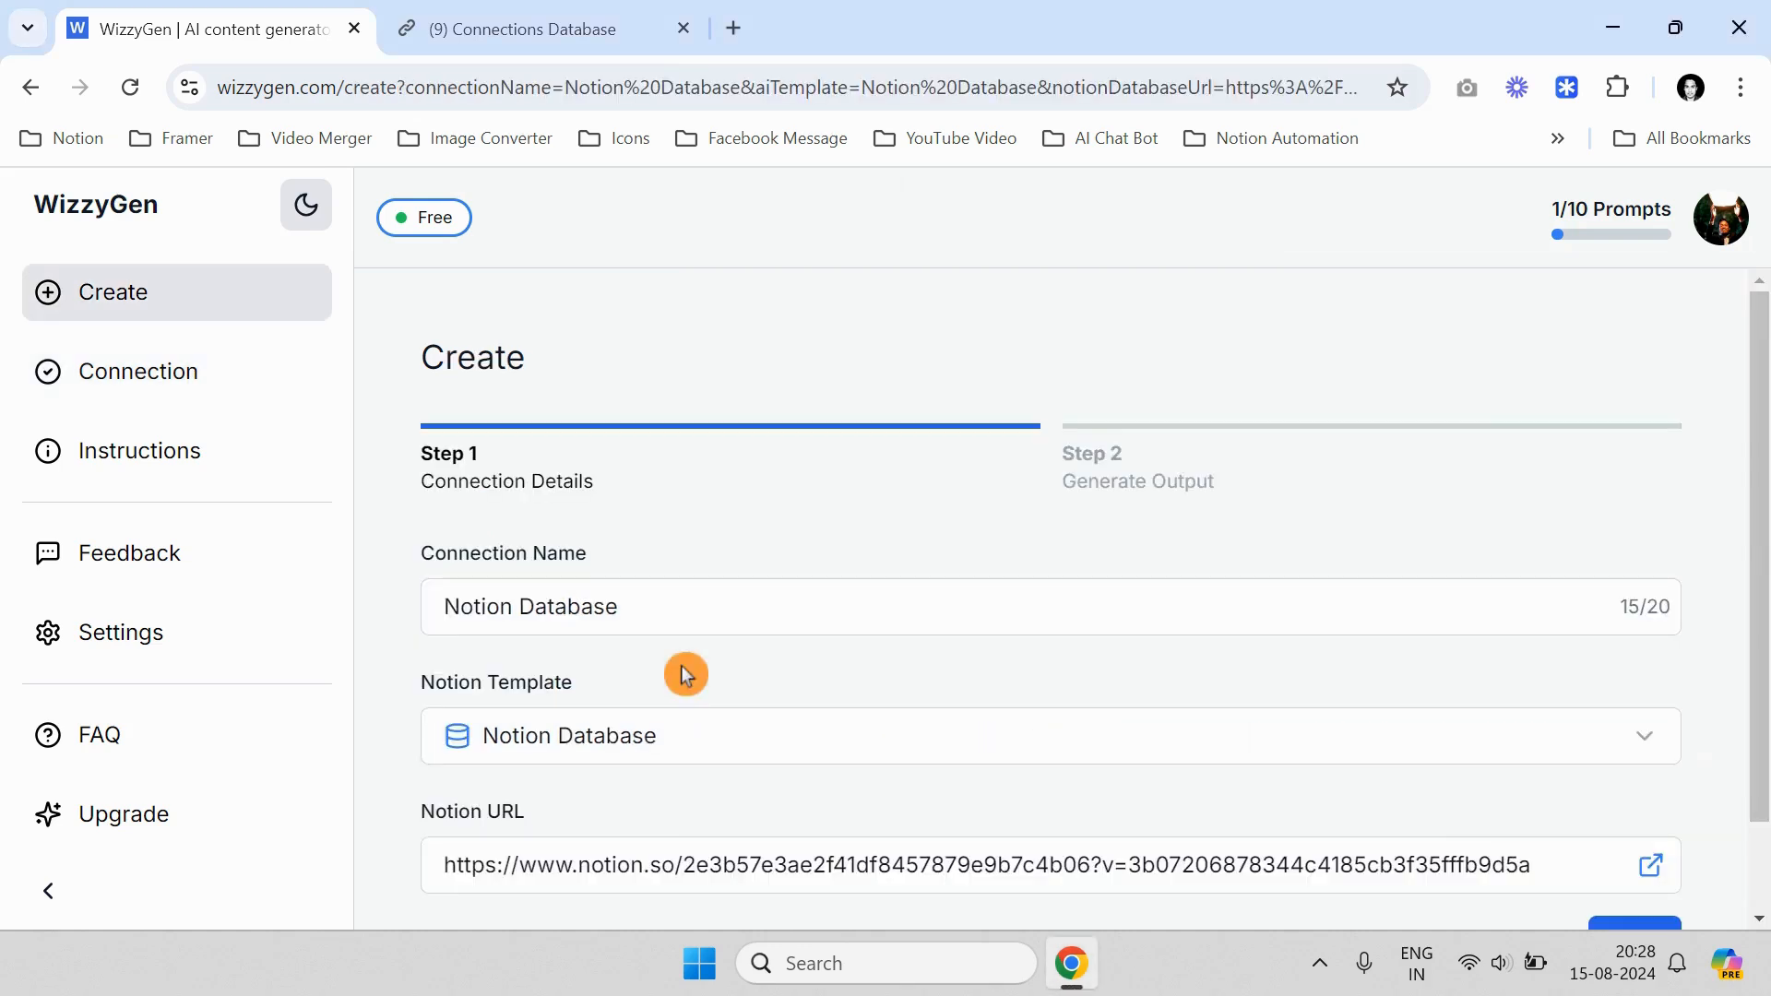
scroll(684, 660, "down", 2)
left_click(1633, 835)
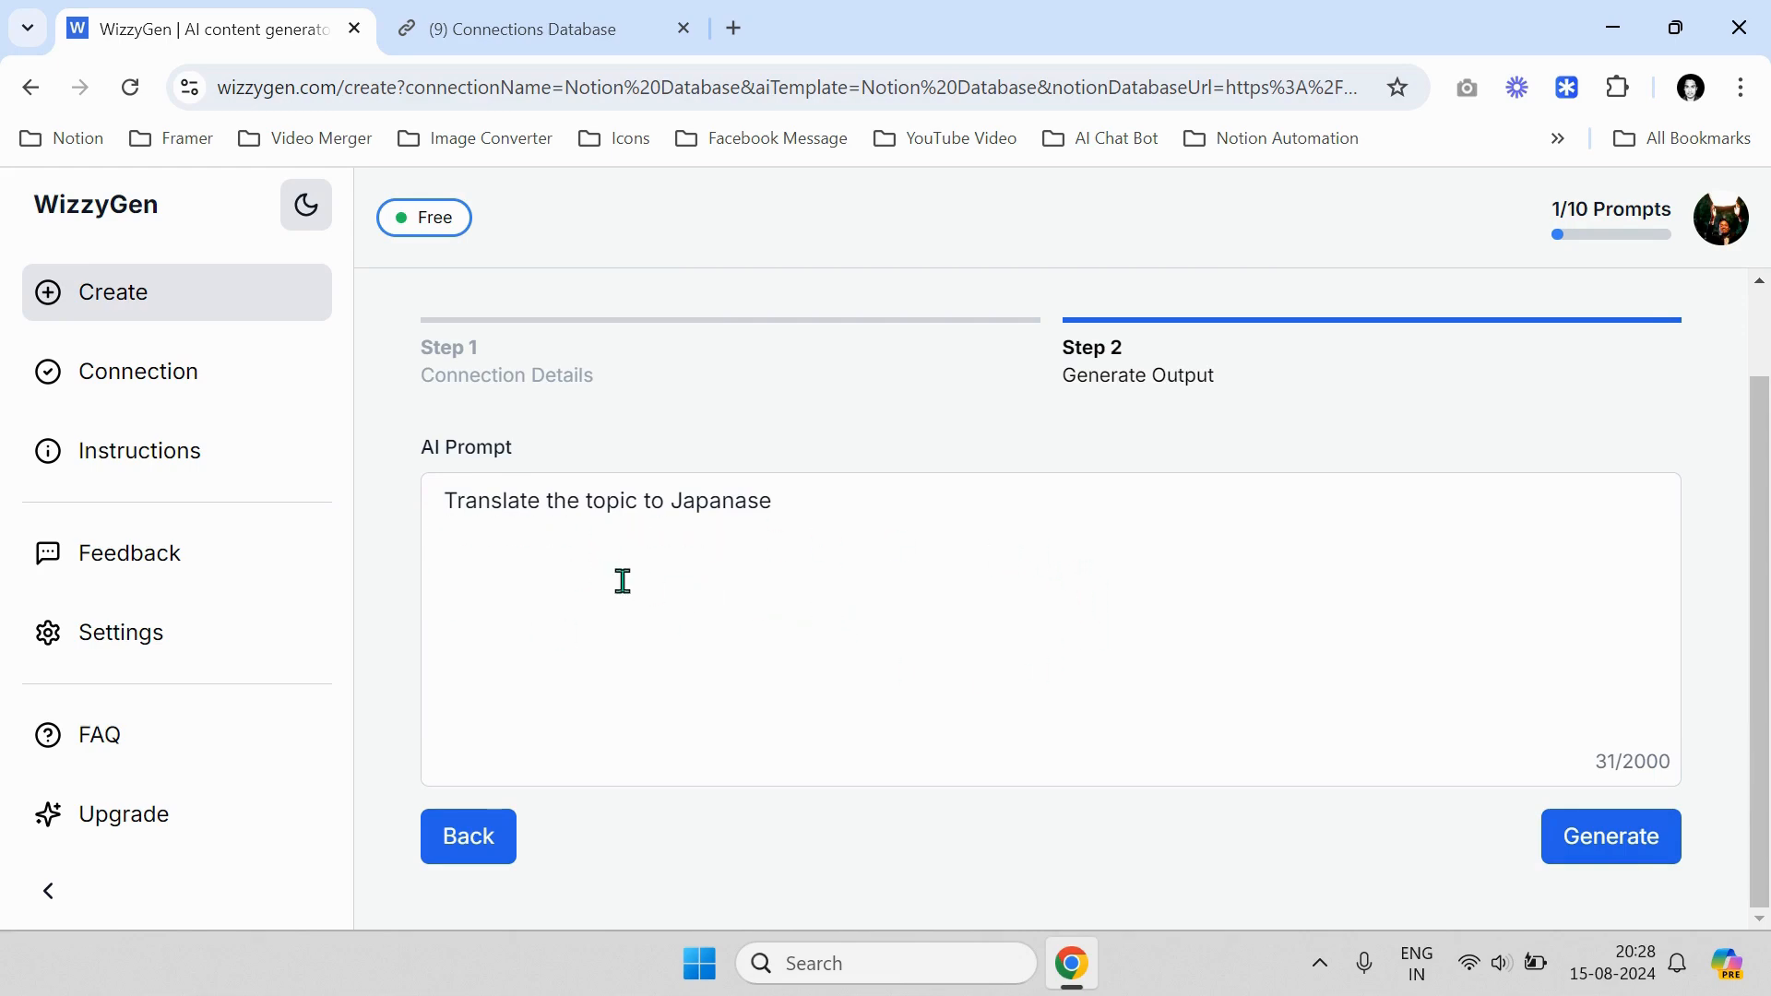
Delete the Notion Database connection from the connections list
left_click(190, 393)
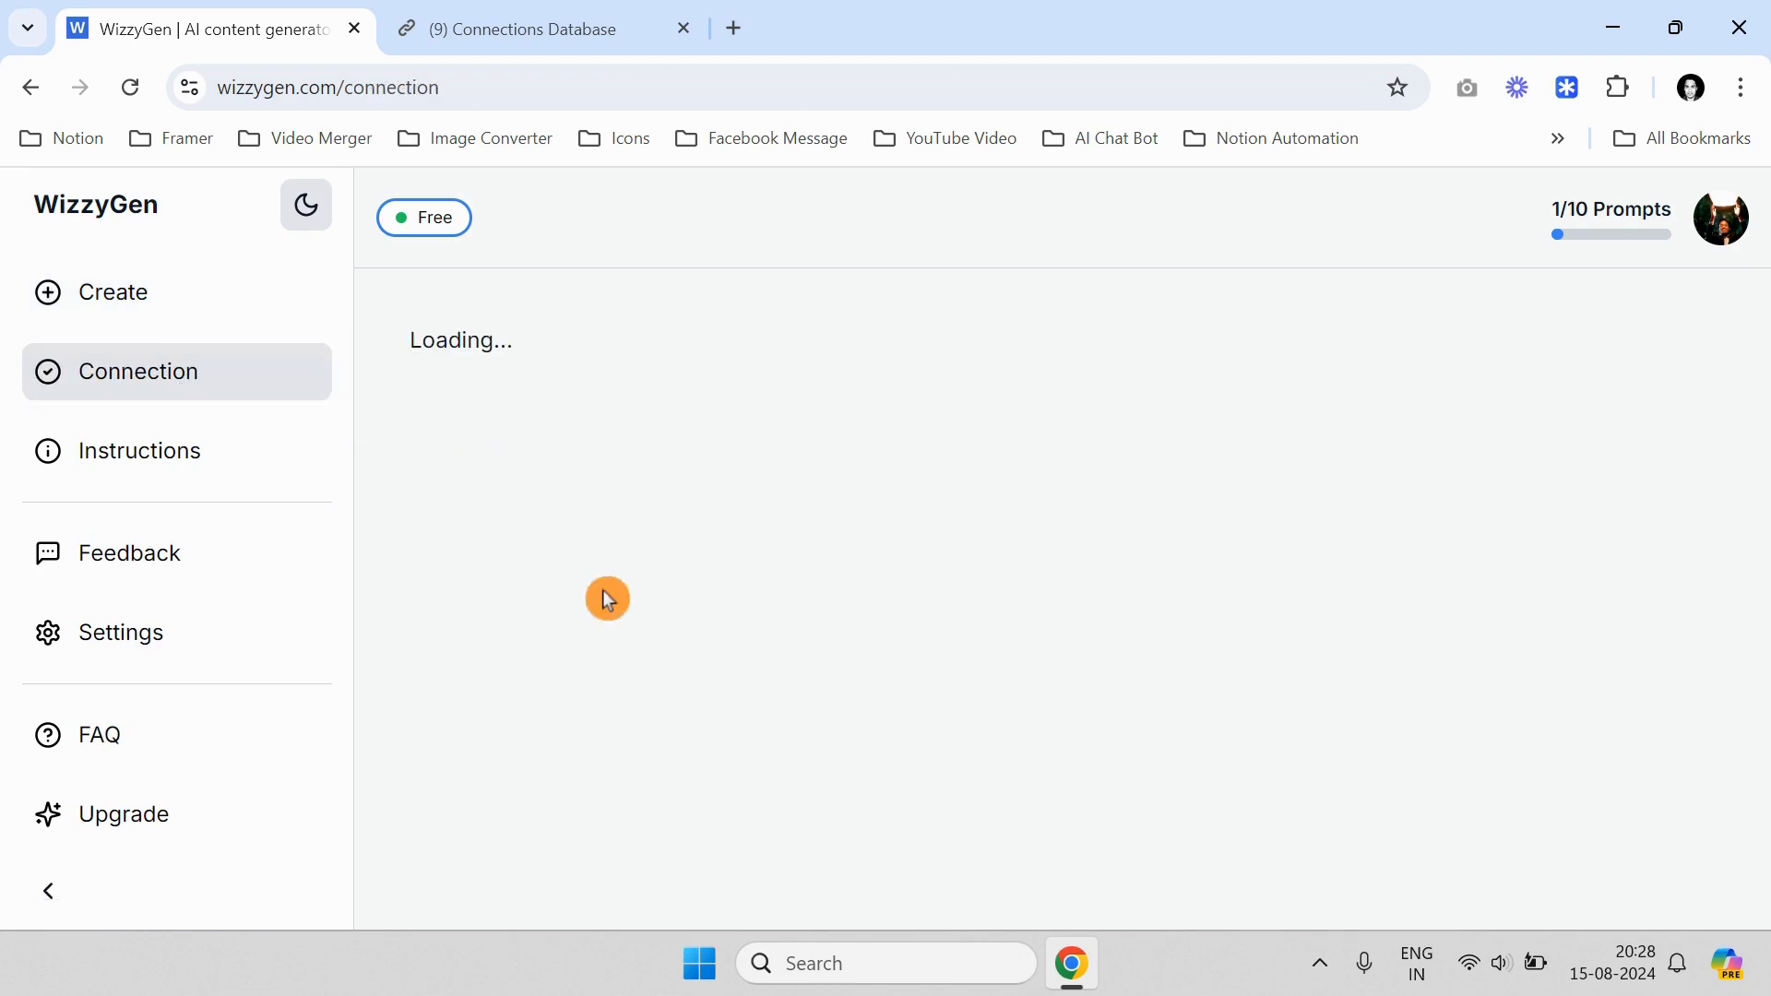
left_click(1676, 656)
left_click(1546, 716)
left_click(784, 526)
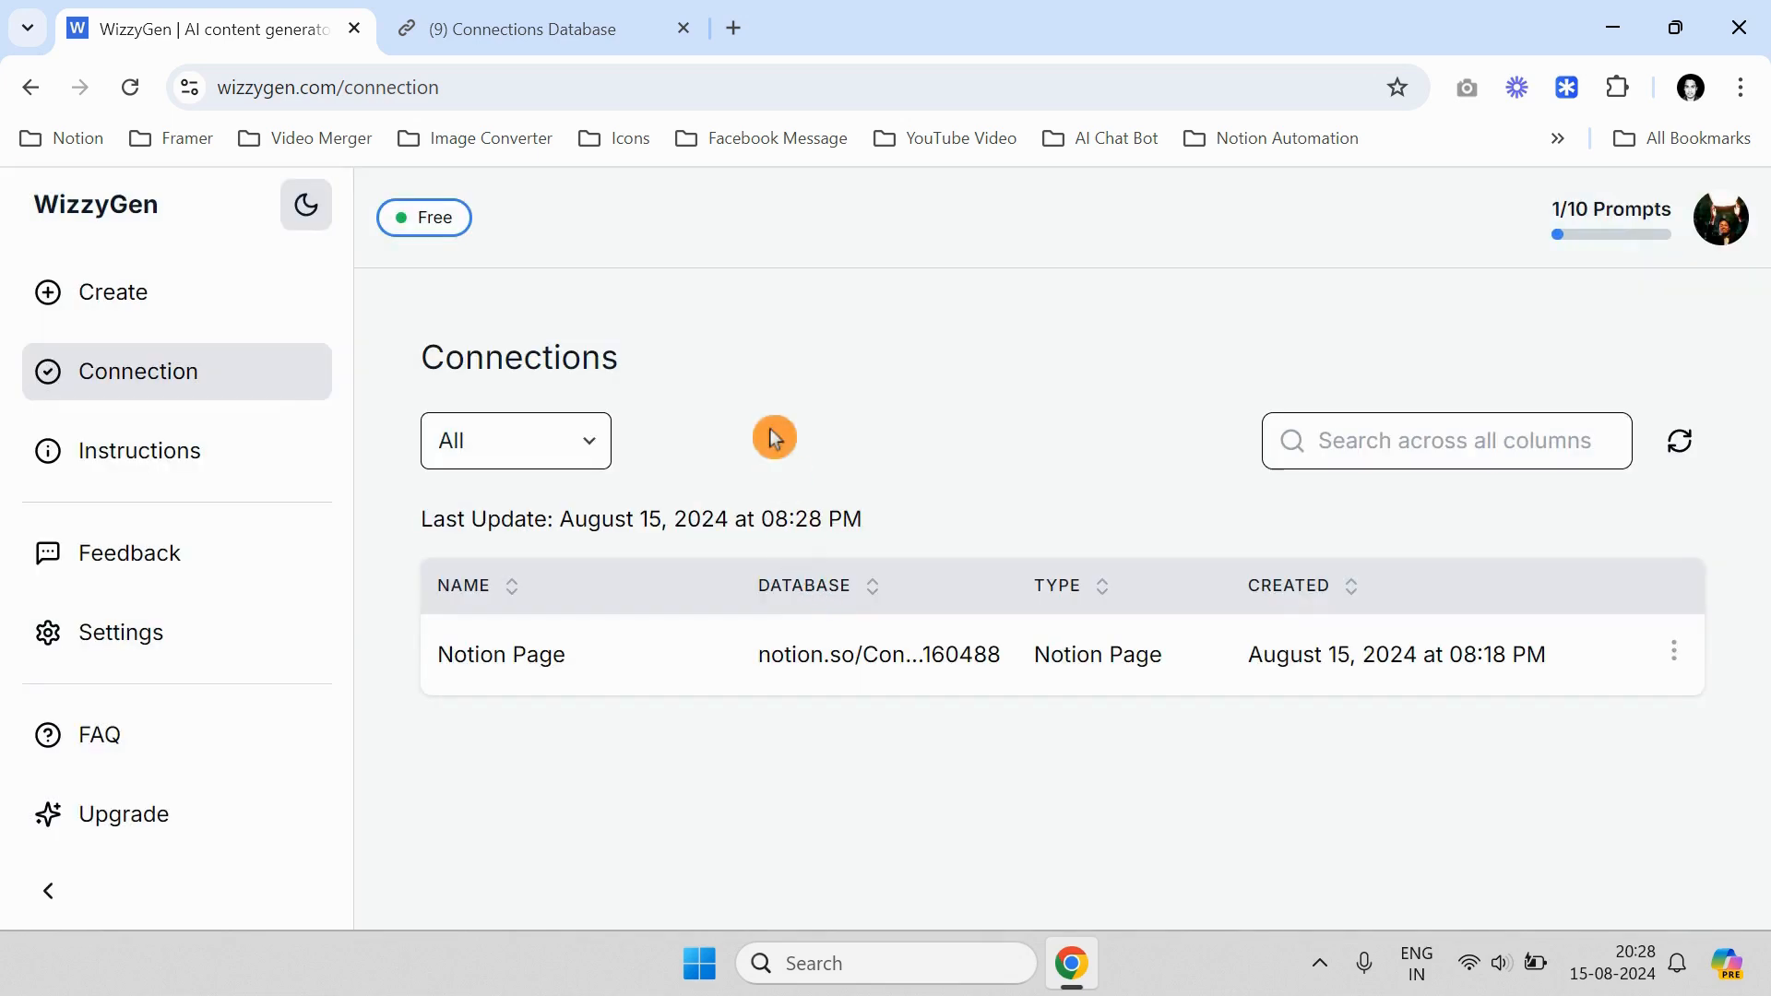
Check the connection records in Notion's Connections Database and return to WizzyGen
left_click(550, 36)
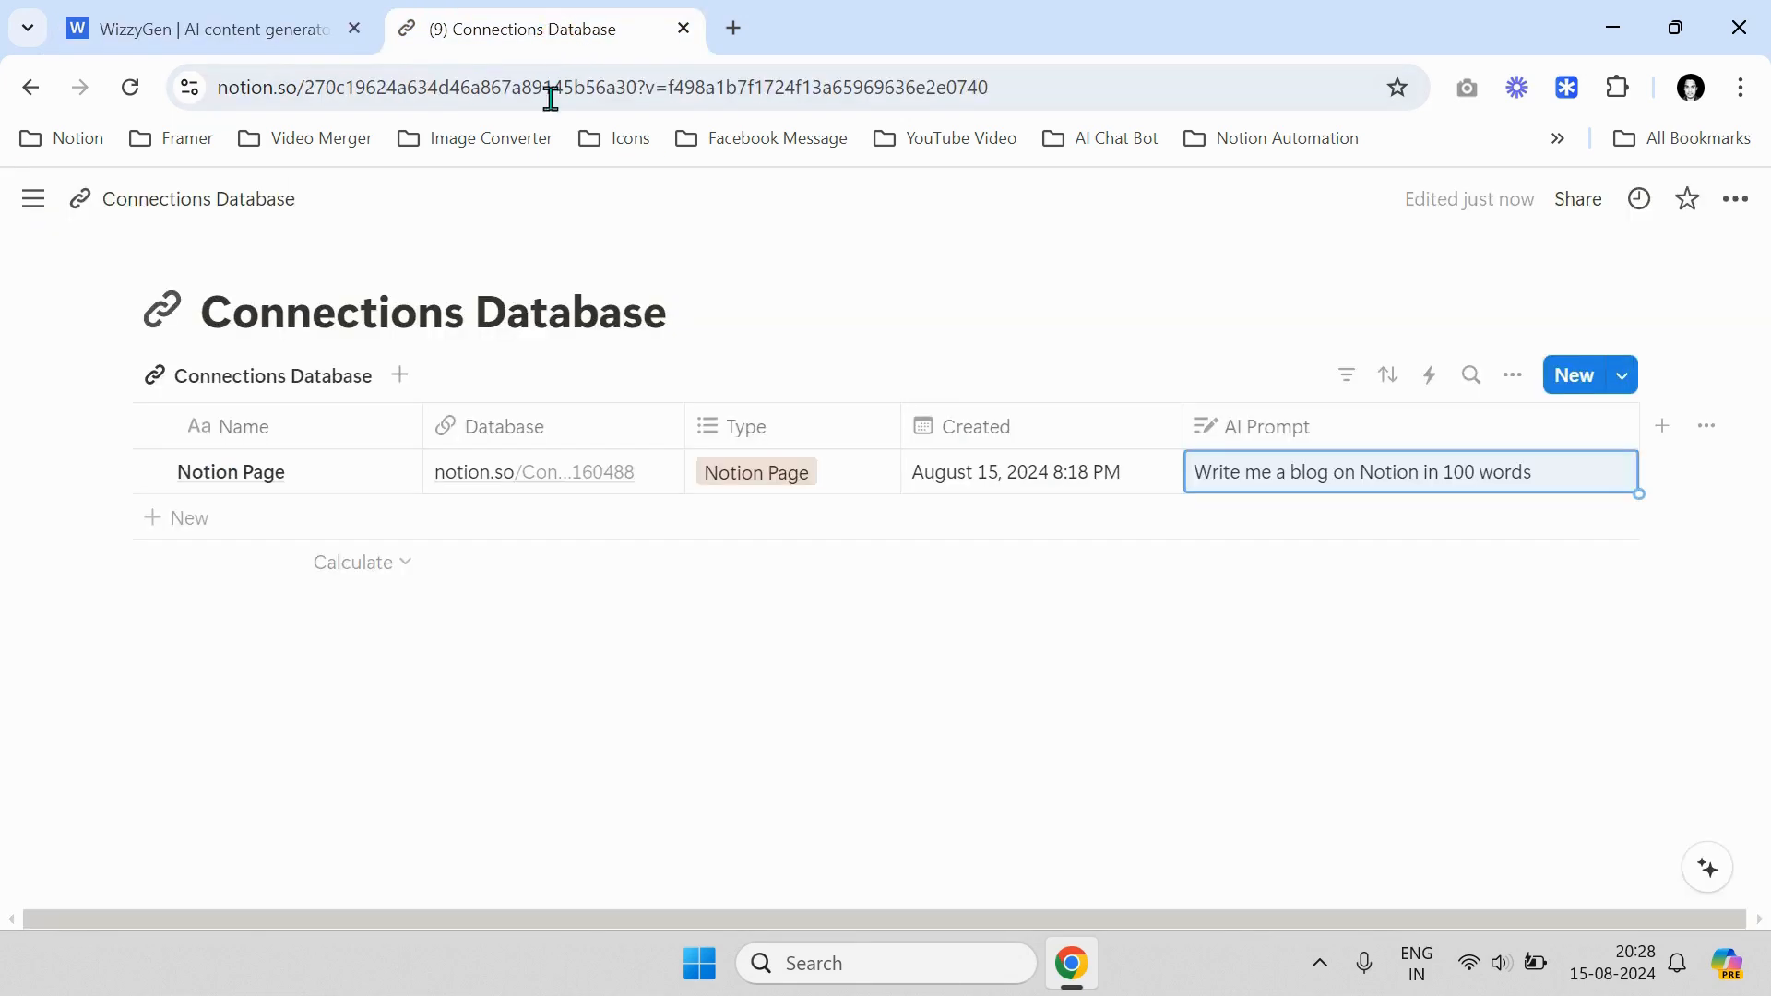
left_click(920, 330)
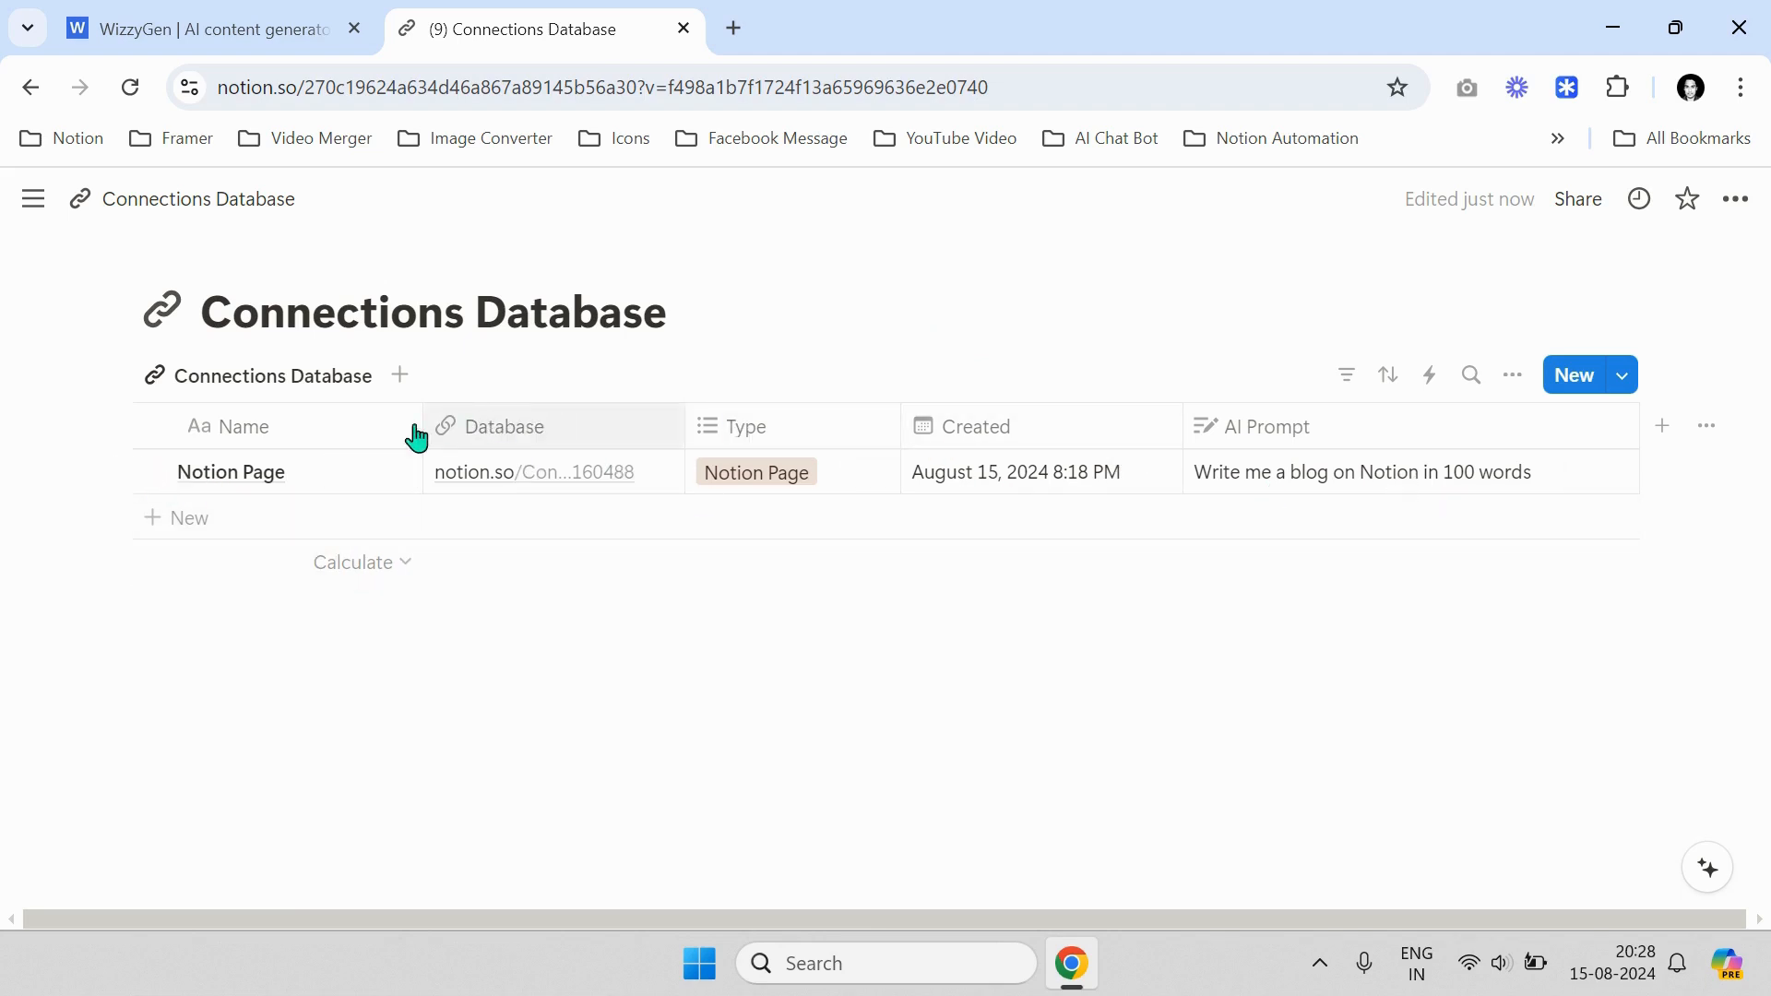
left_click(261, 11)
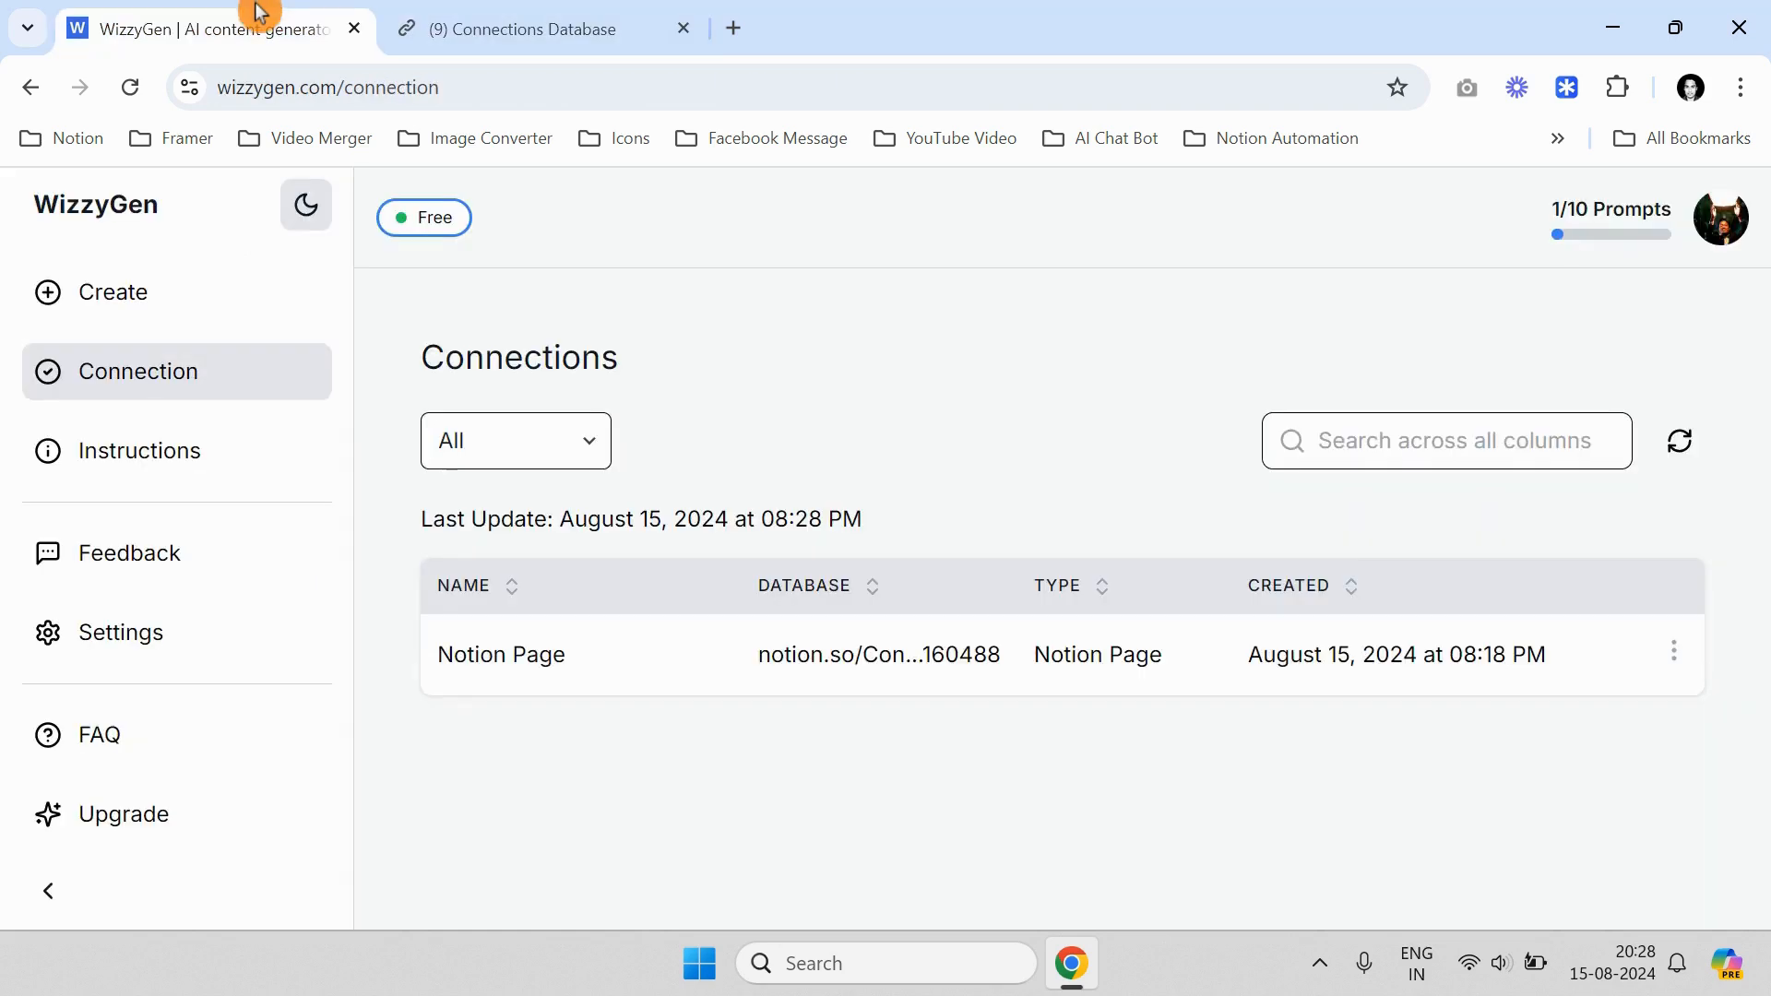
Reload the Connections page to refresh the prompt usage and open the Feedback form
left_click(251, 633)
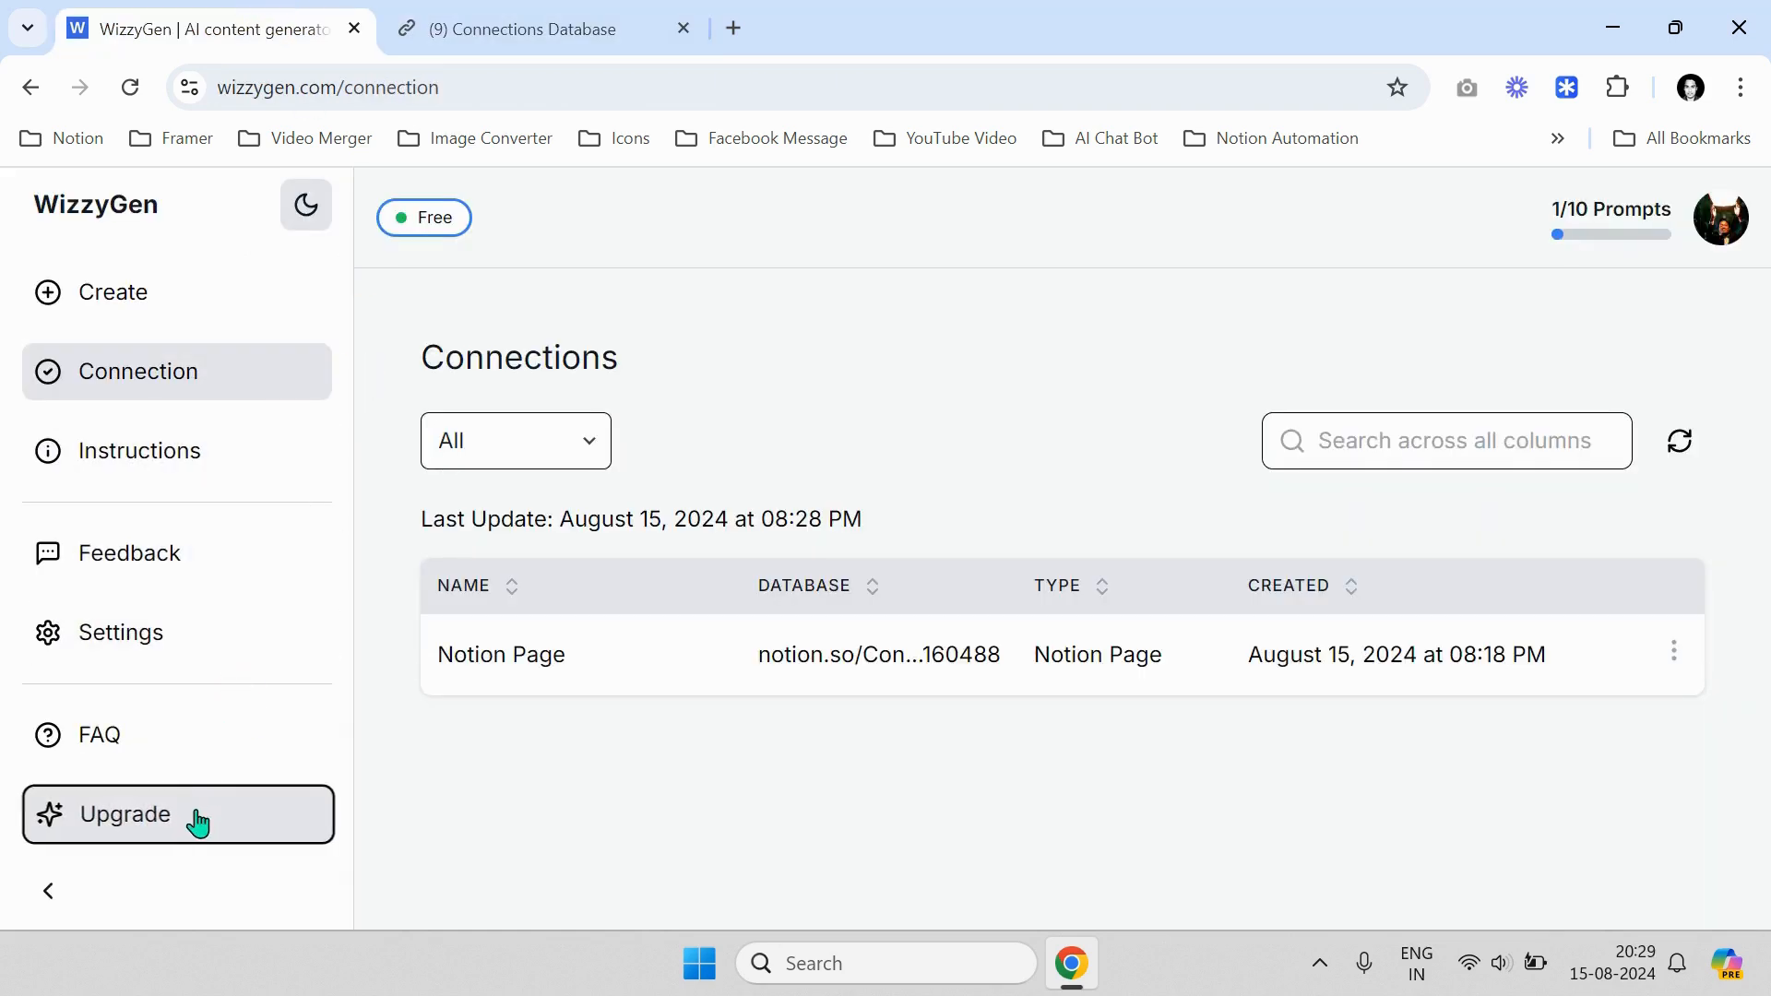
left_click(139, 95)
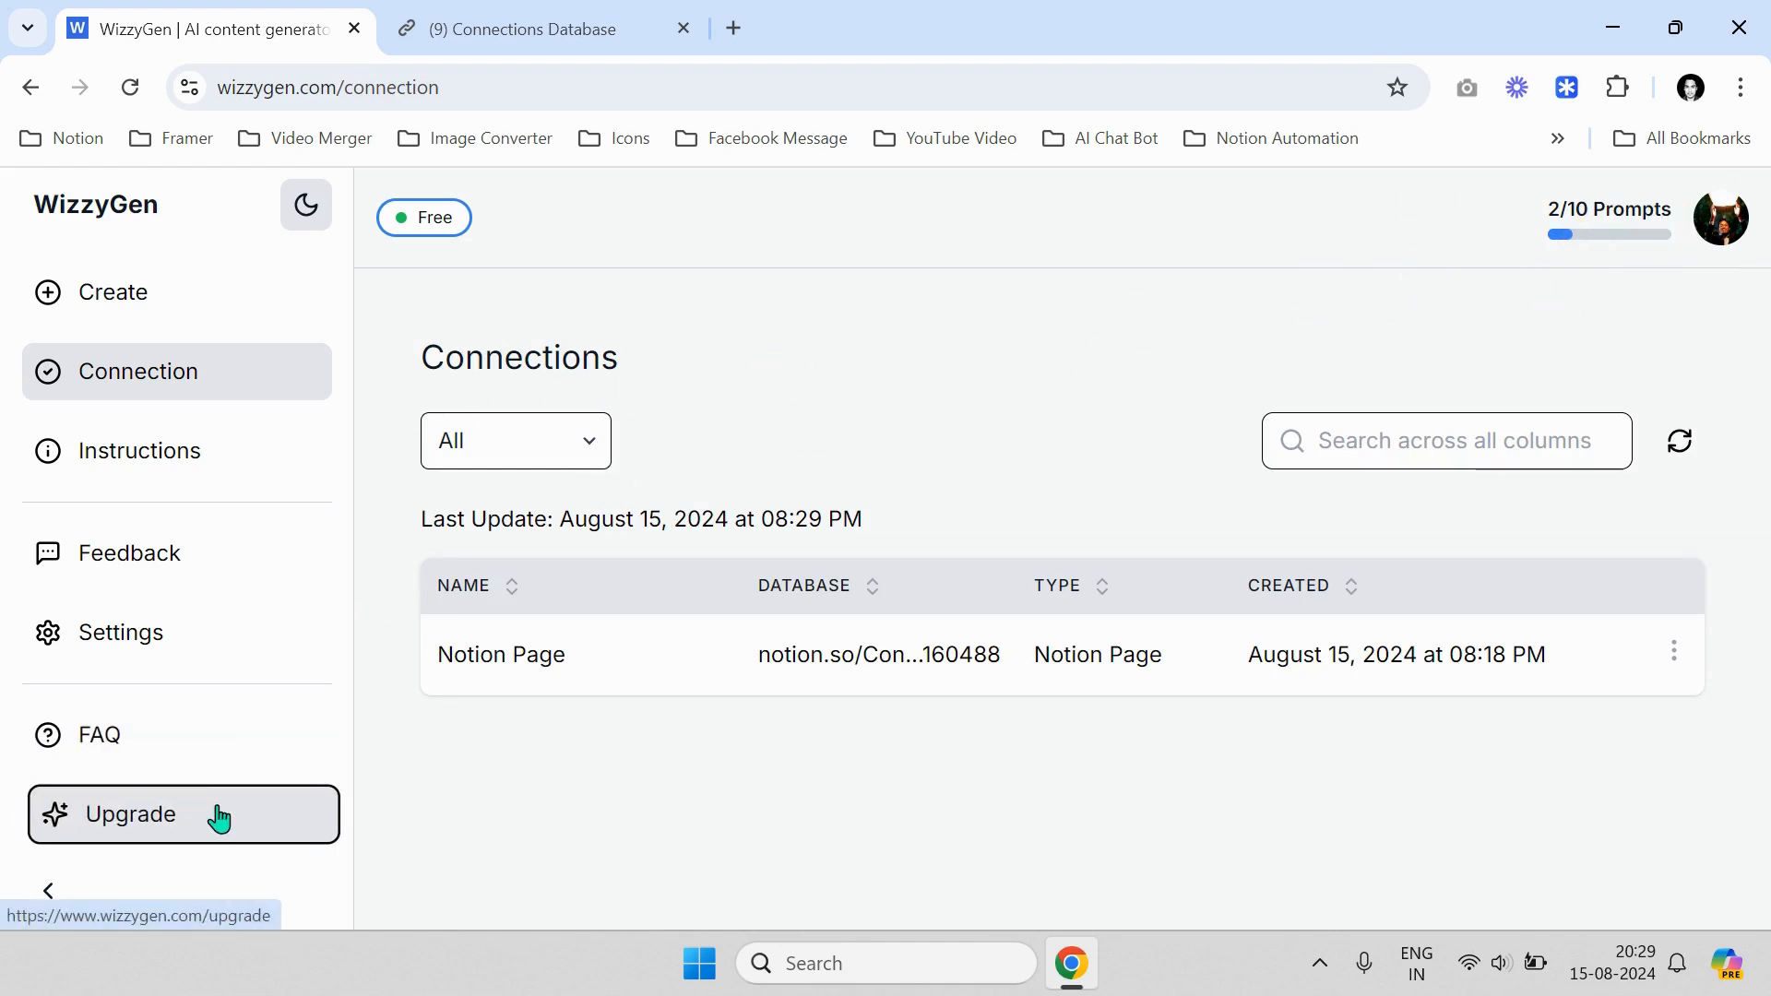
left_click(180, 581)
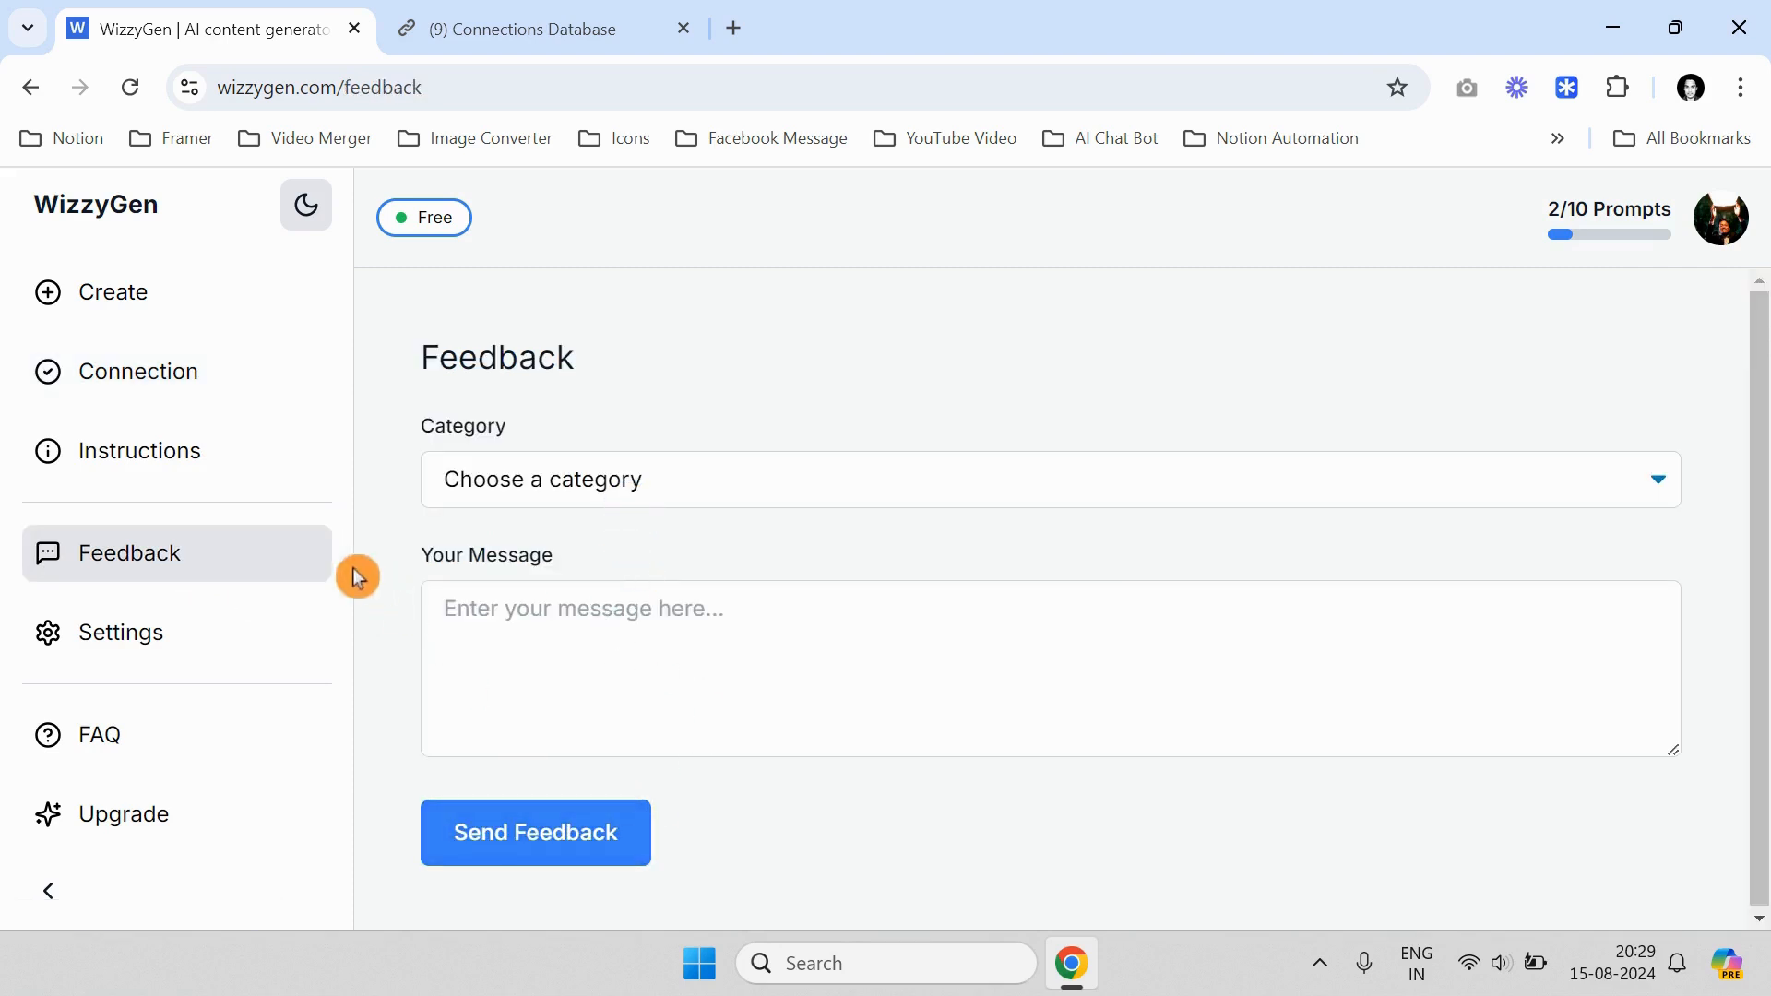
Open a blank Create form and review its connection detail fields
left_click(178, 301)
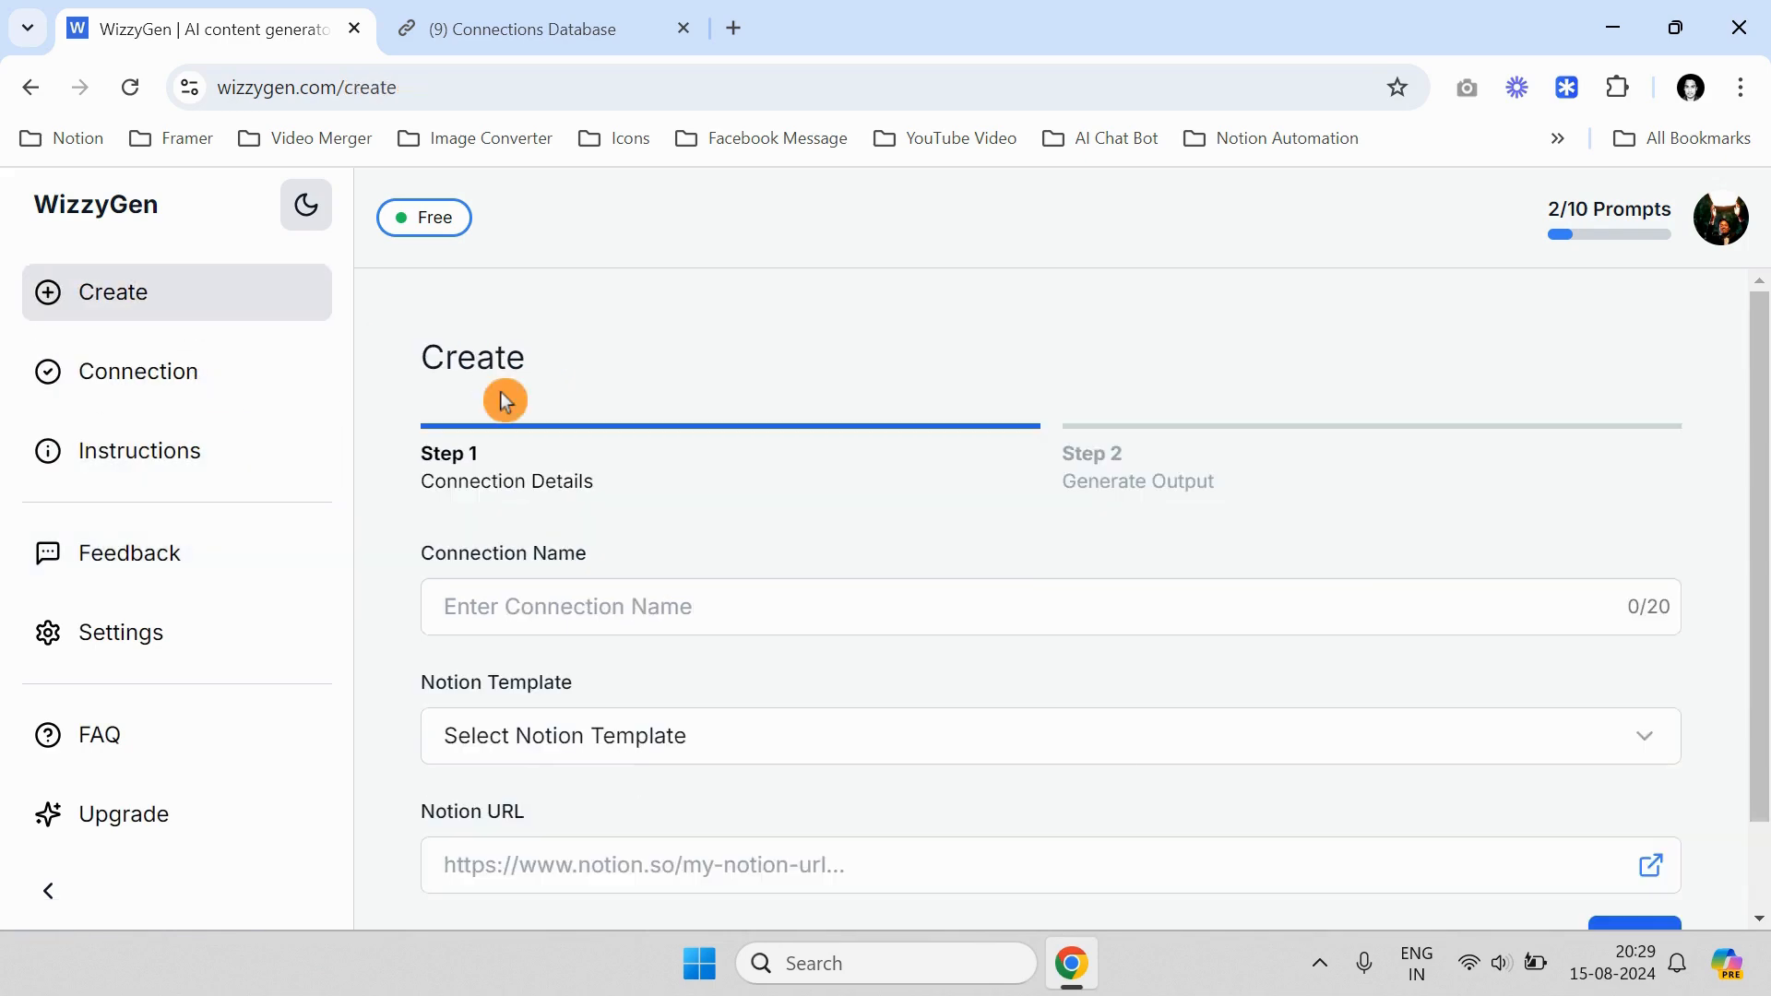
scroll(557, 409, "down", 2)
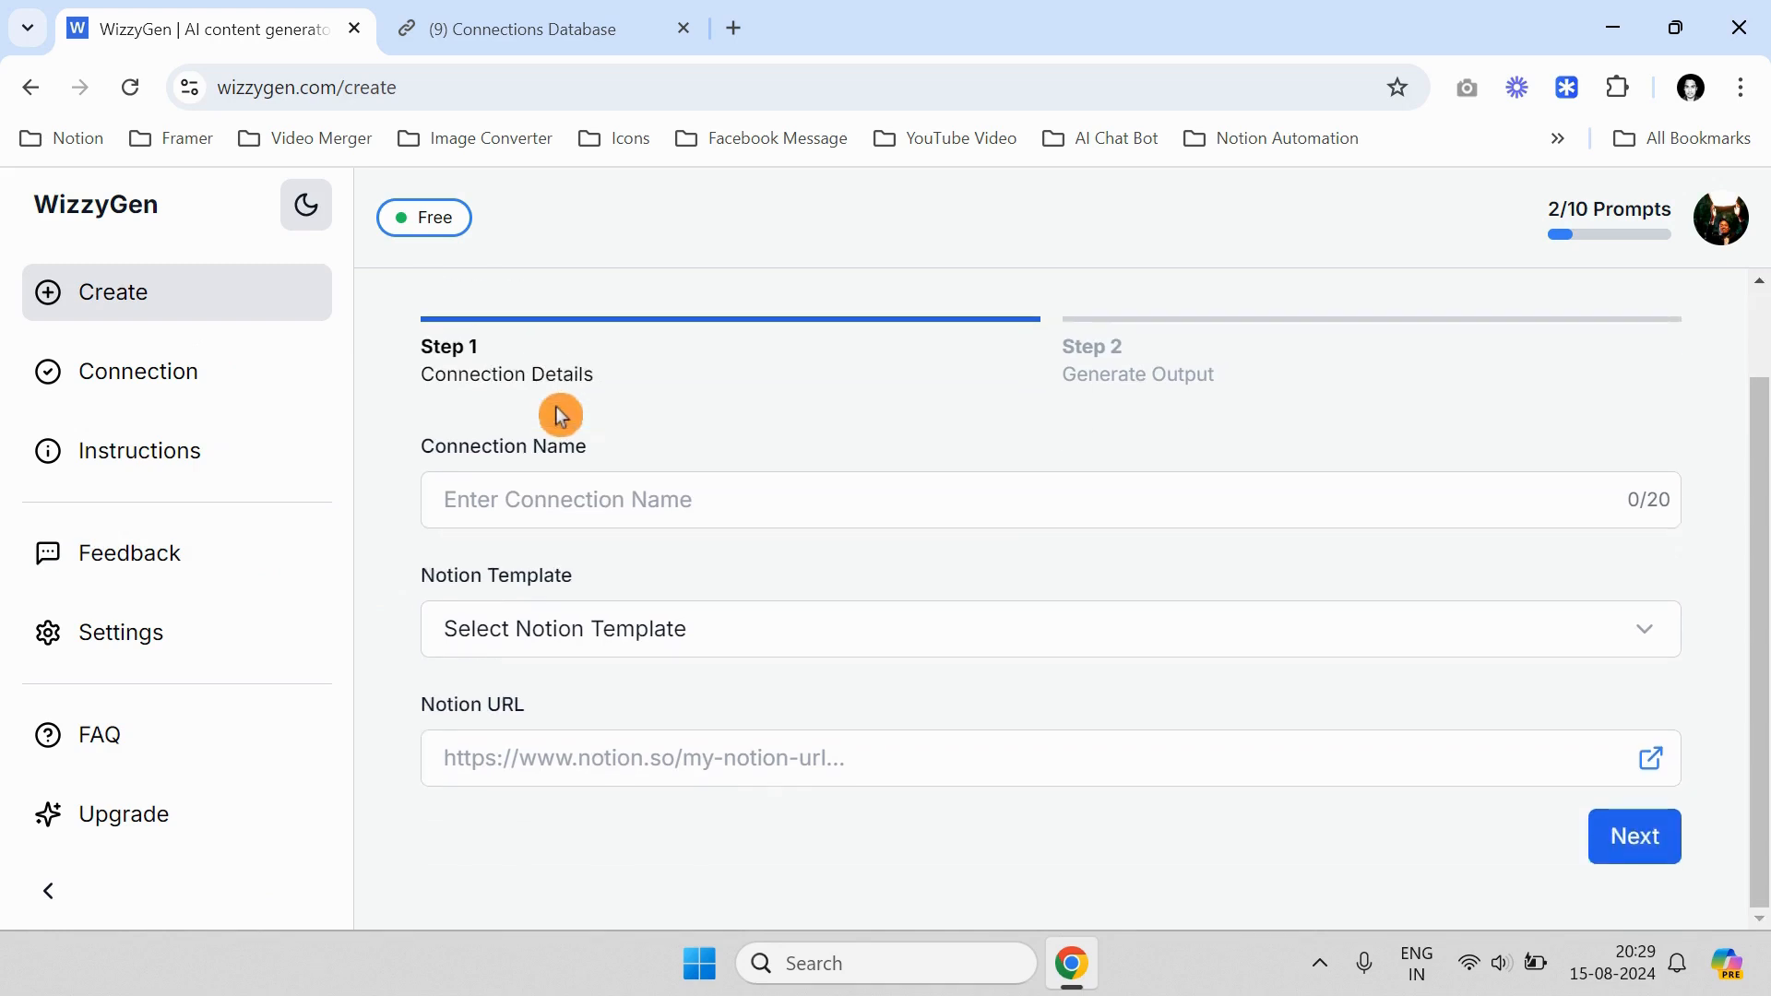
scroll(586, 429, "up", 2)
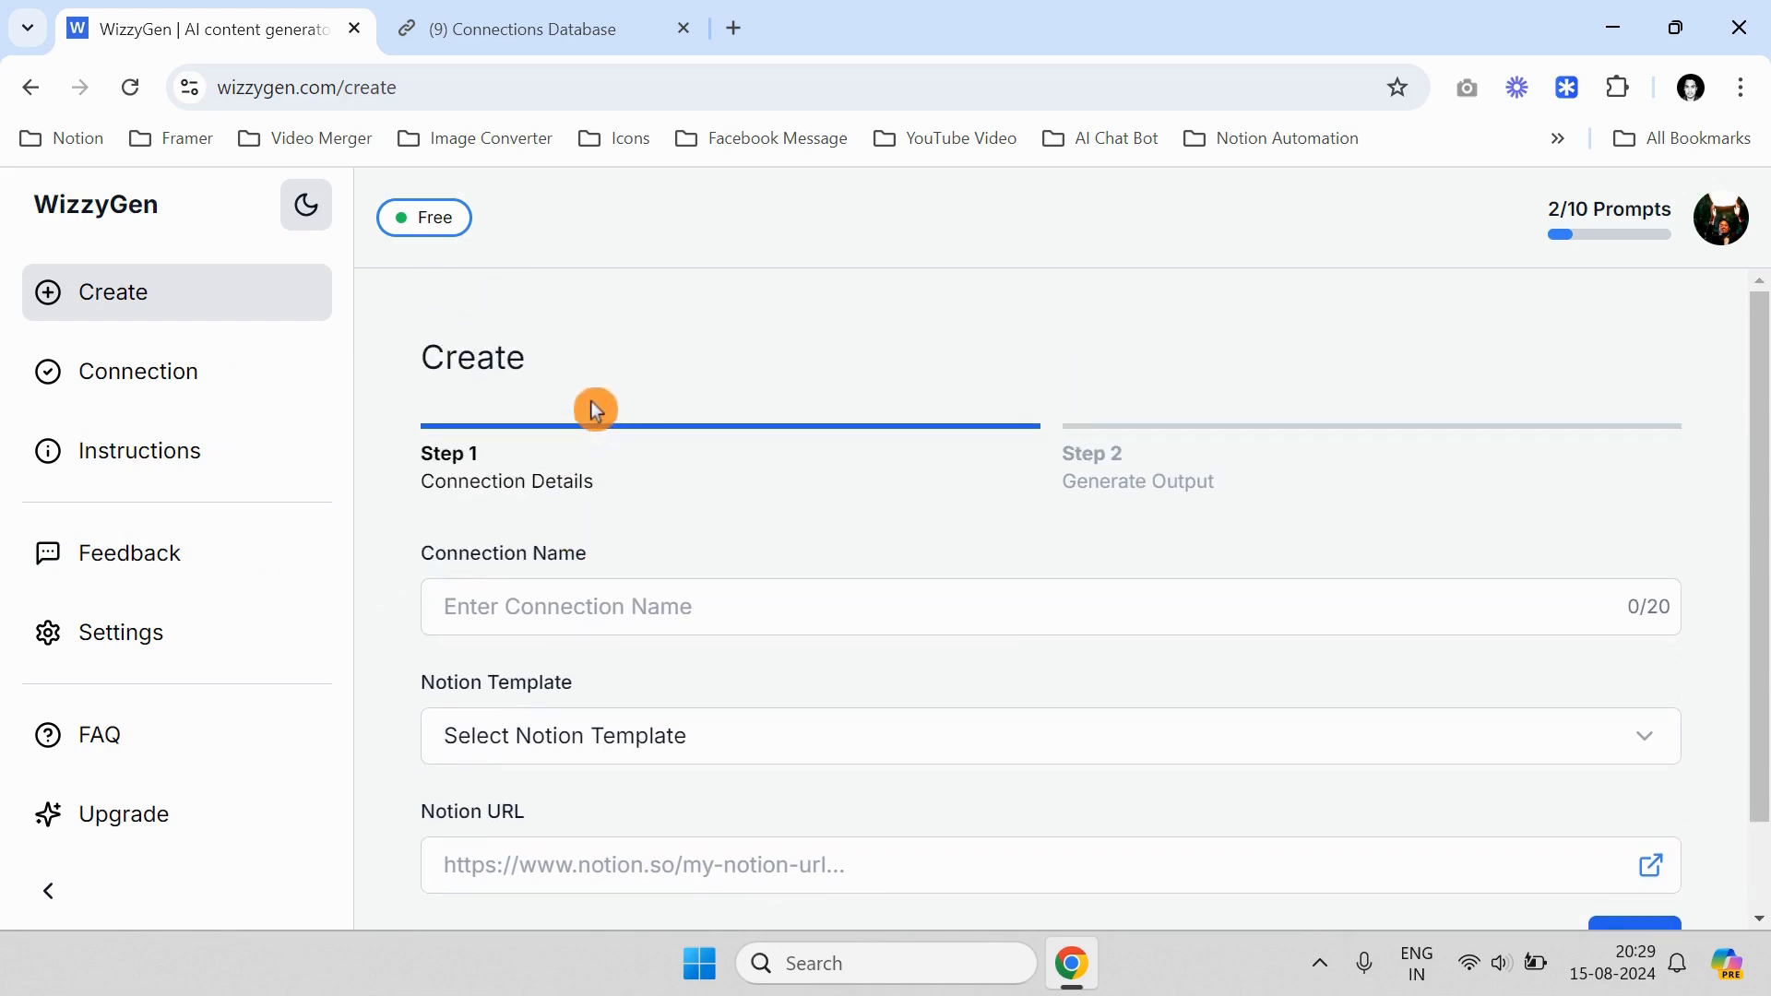